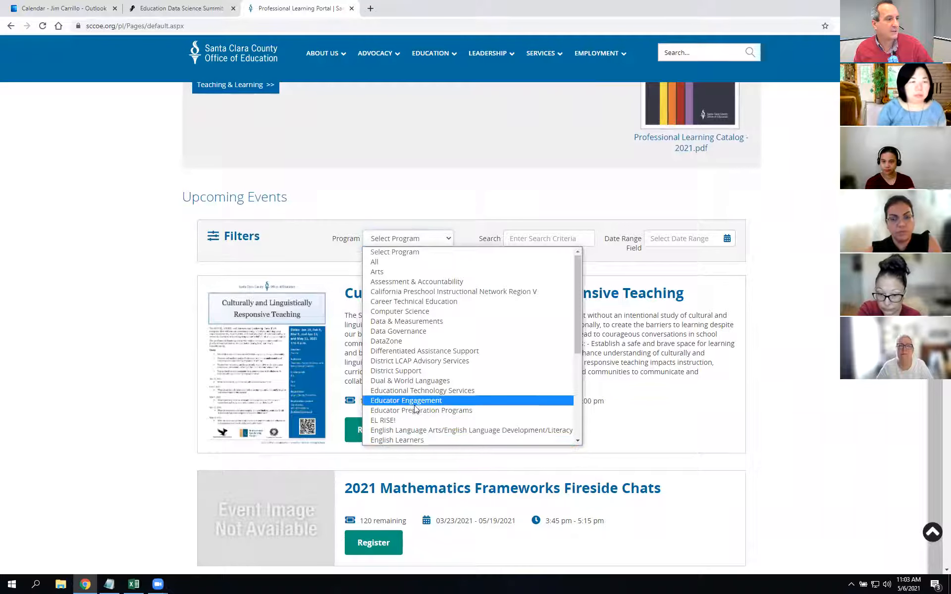
Step: Filter portal events to Technology Services and preview Aventri Intermediate Training's registration page
left_click(396, 429)
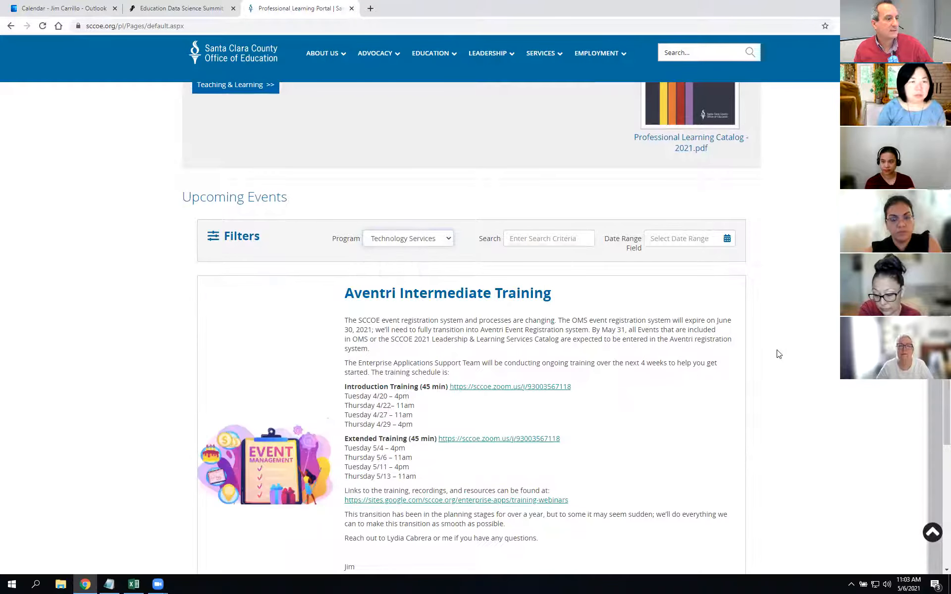
scroll(557, 298, "down", 3)
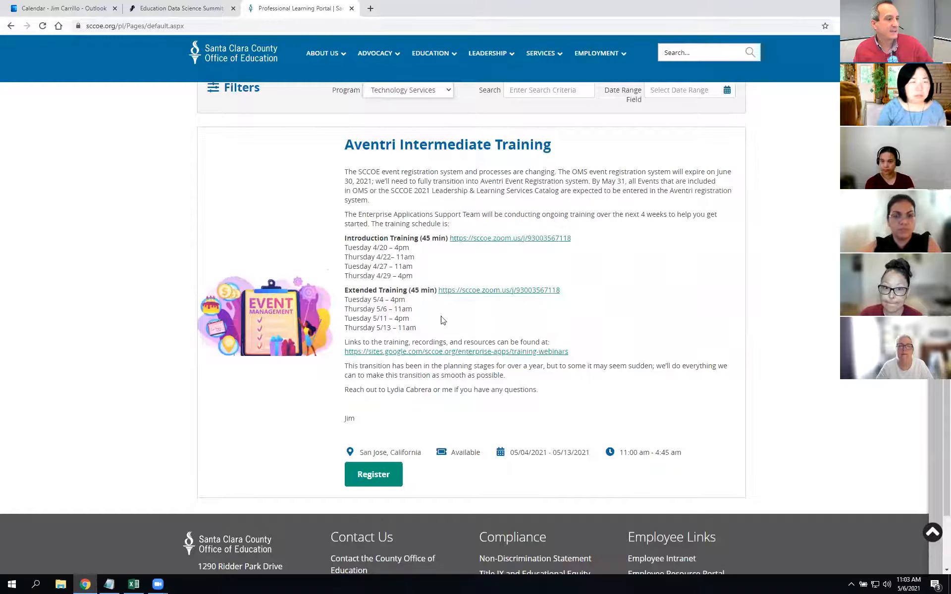
scroll(545, 354, "up", 2)
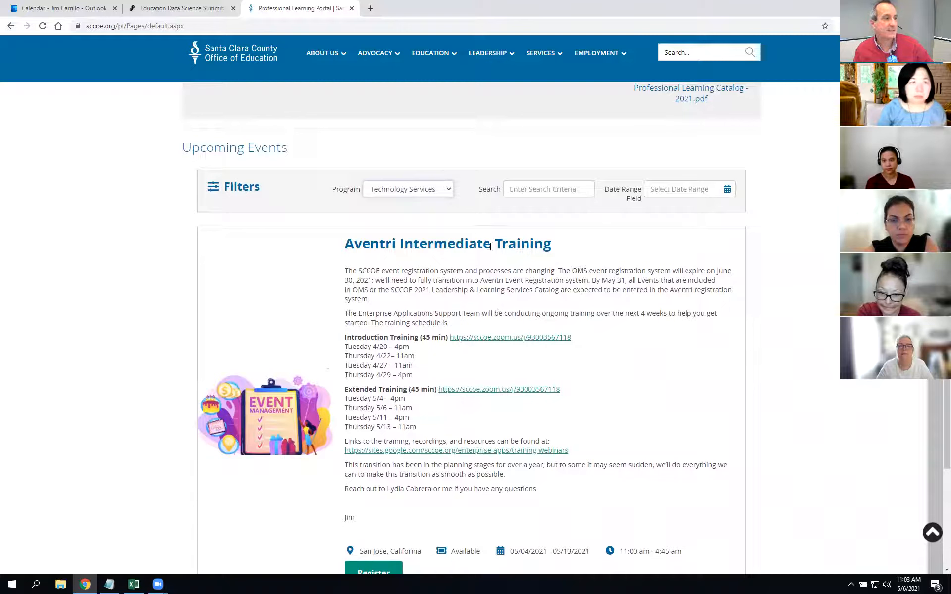
scroll(586, 469, "down", 2)
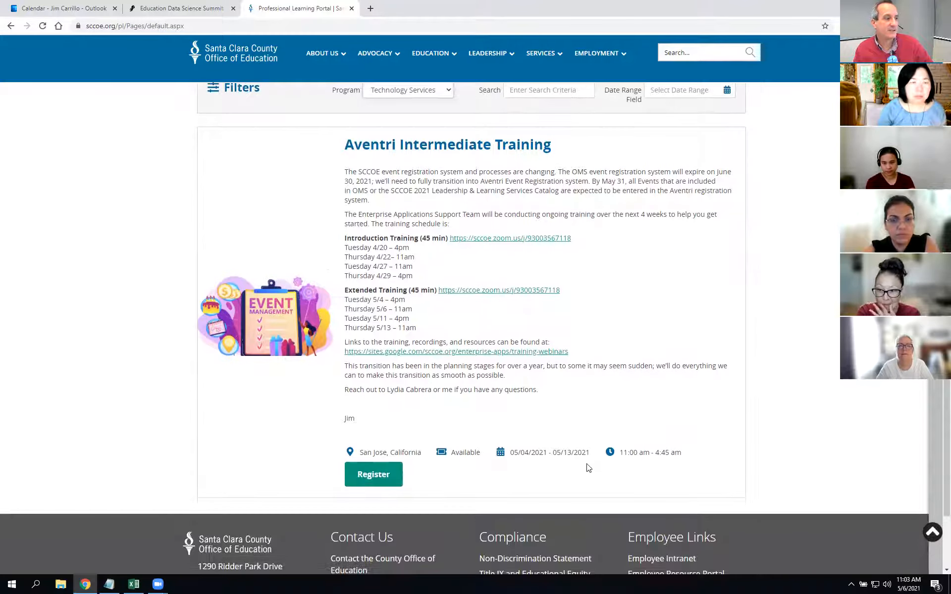
left_click(377, 478)
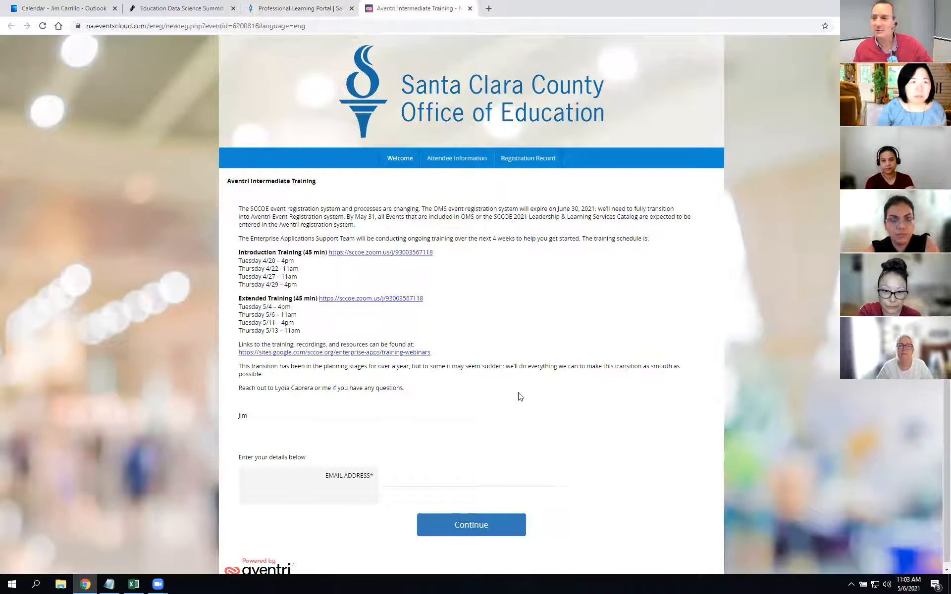
key("ctrl+w")
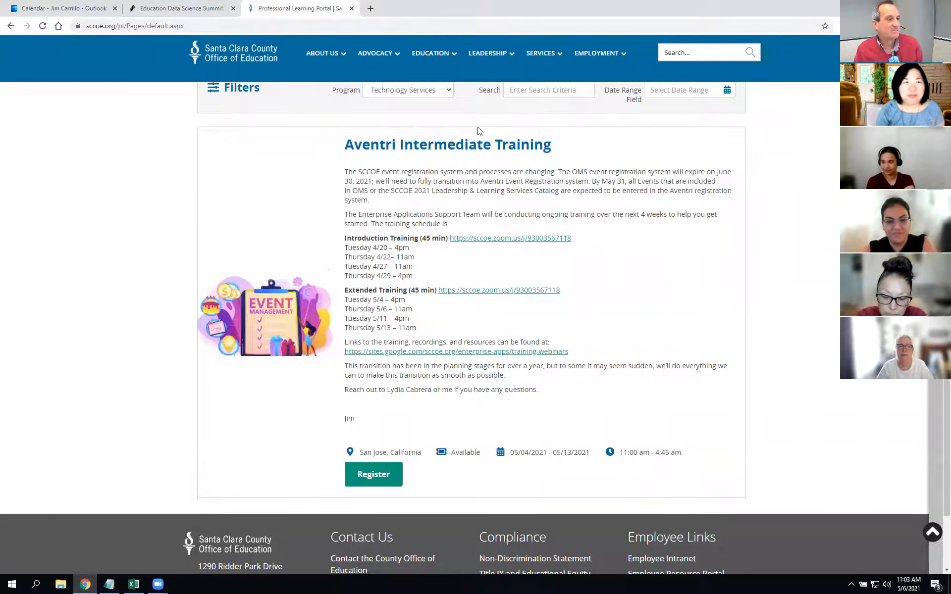
Step: Open the aventri.com website in a new browser tab
scroll(479, 130, "up", 5)
scroll(477, 130, "down", 3)
scroll(459, 243, "up", 1)
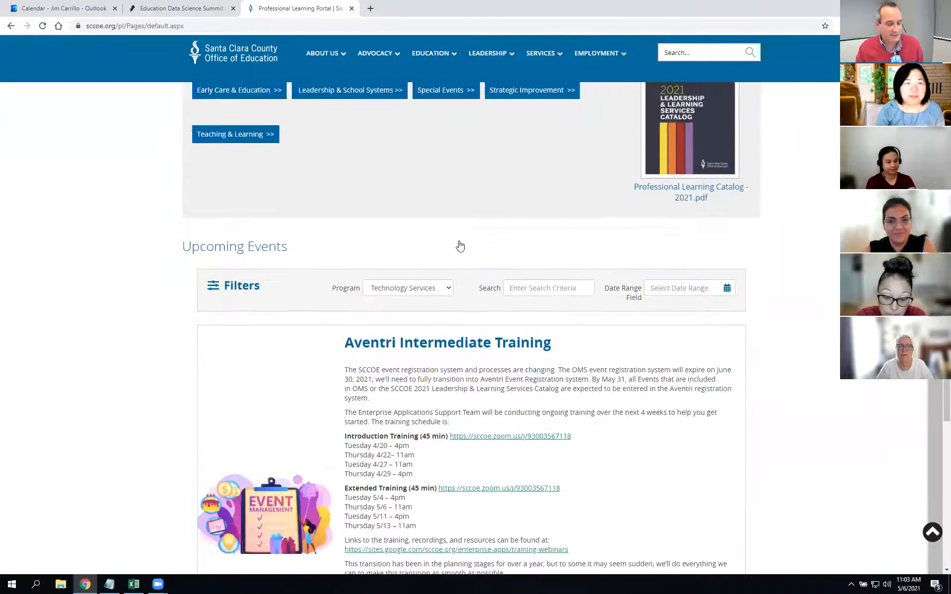
scroll(460, 246, "down", 2)
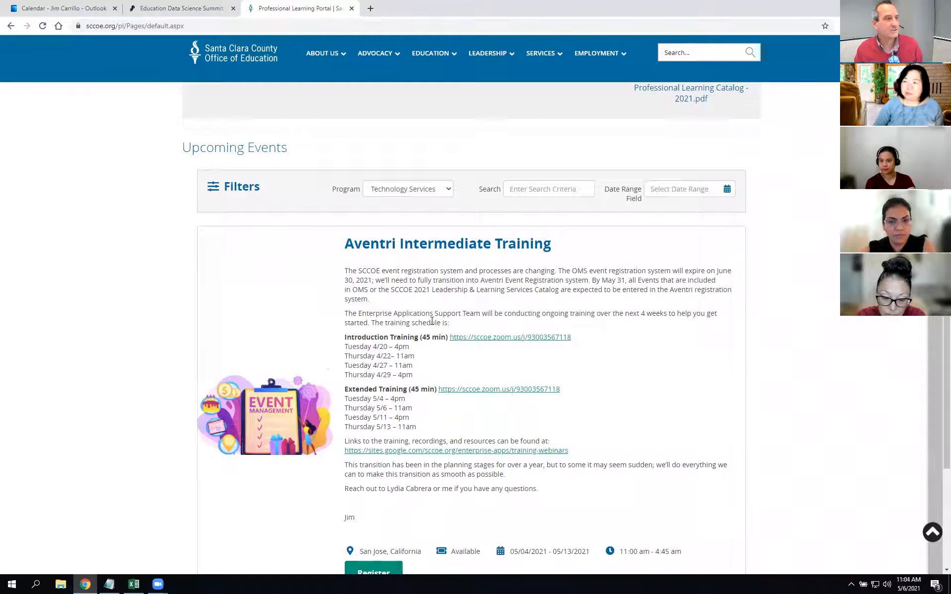
left_click(374, 9)
type("aven")
key("Return")
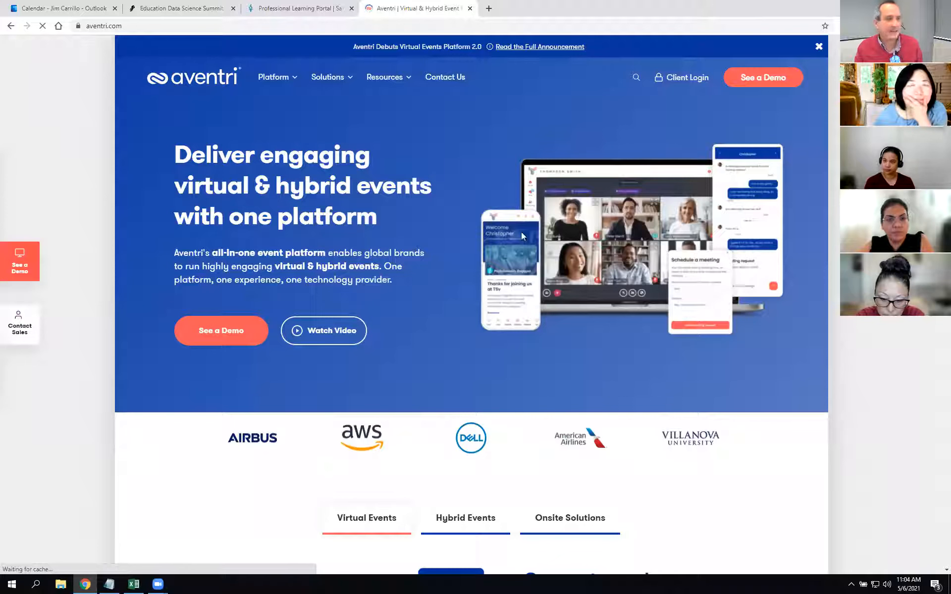
Step: Sign in through Aventri Client Login with the saved details and the US region
left_click(676, 80)
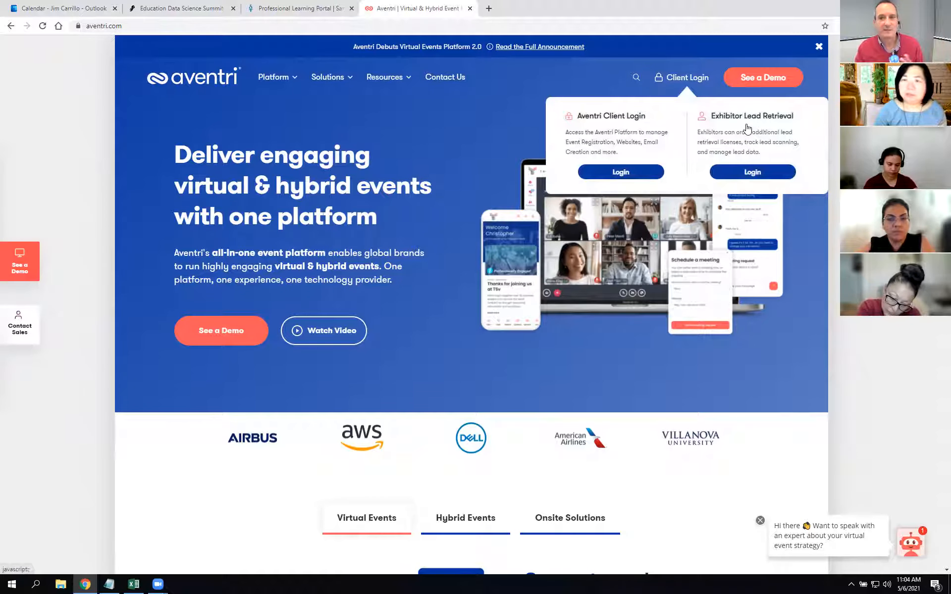
left_click(621, 171)
left_click(483, 189)
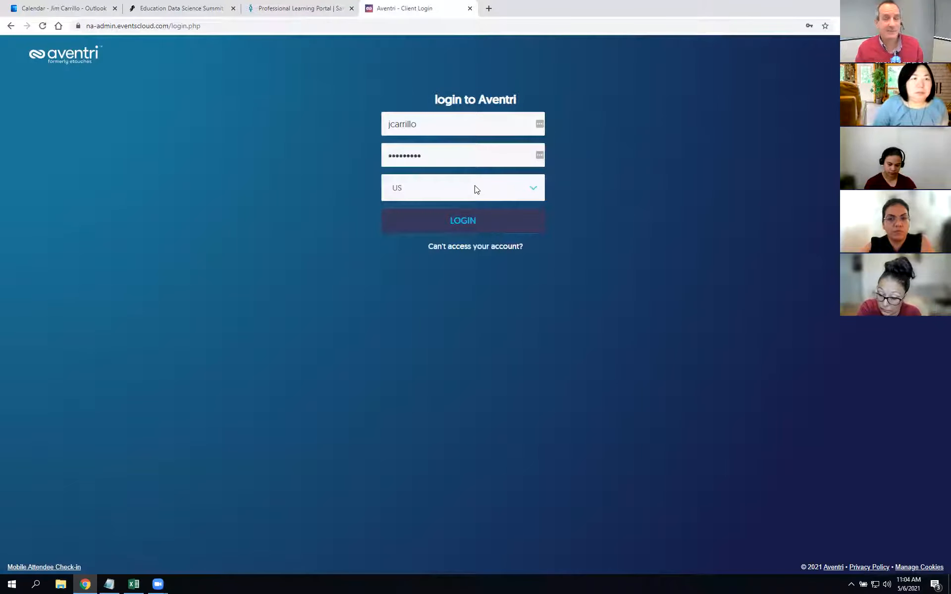
left_click(459, 223)
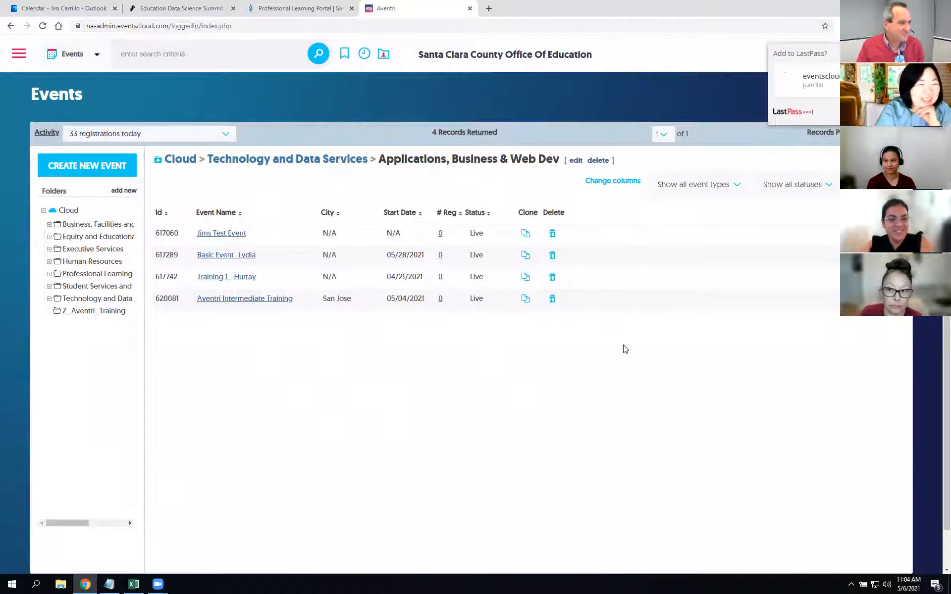
Step: Assign Jims Test Event to the Technology Services program, save, and open its full editor
left_click(229, 238)
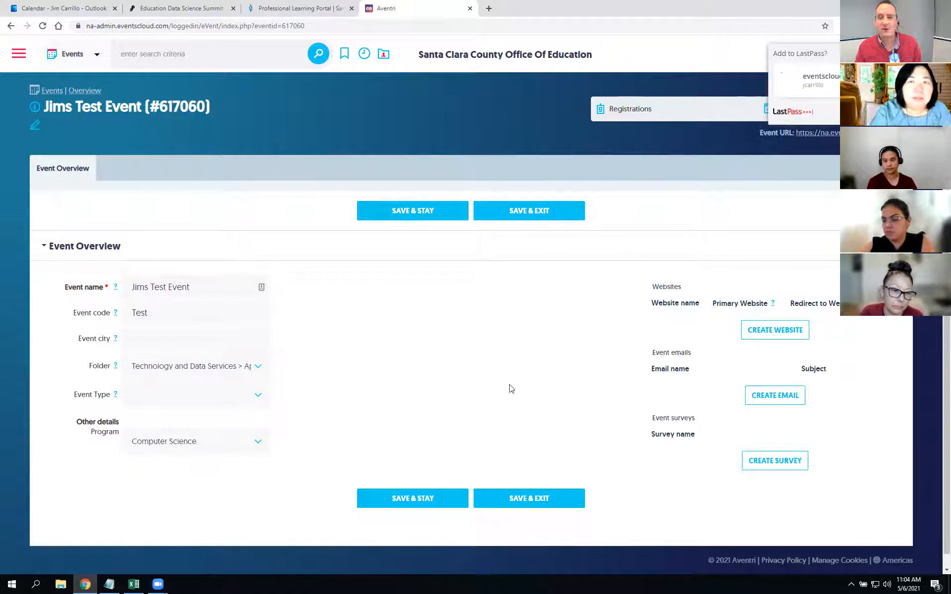
left_click_drag(90, 436, 119, 436)
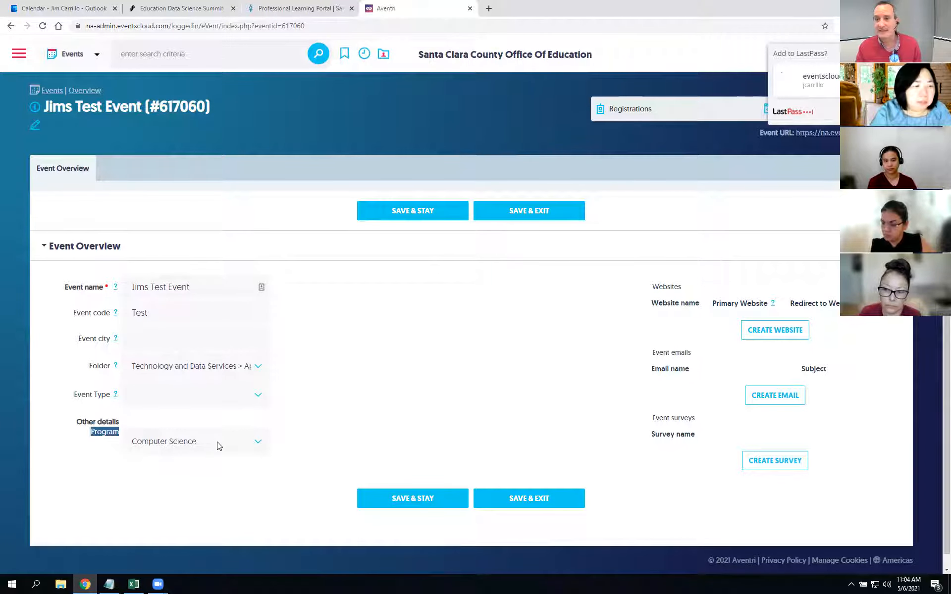
left_click(257, 441)
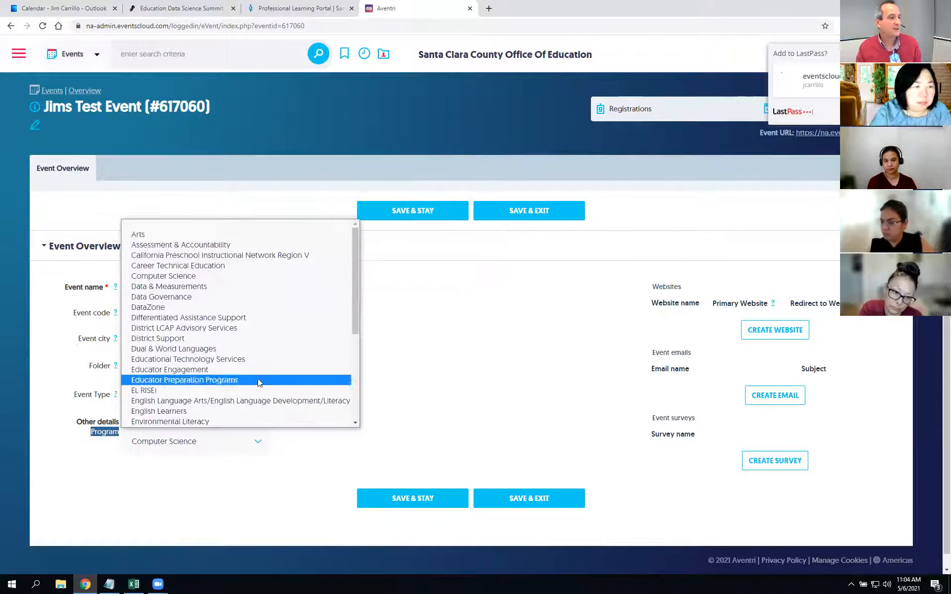
scroll(234, 392, "down", 3)
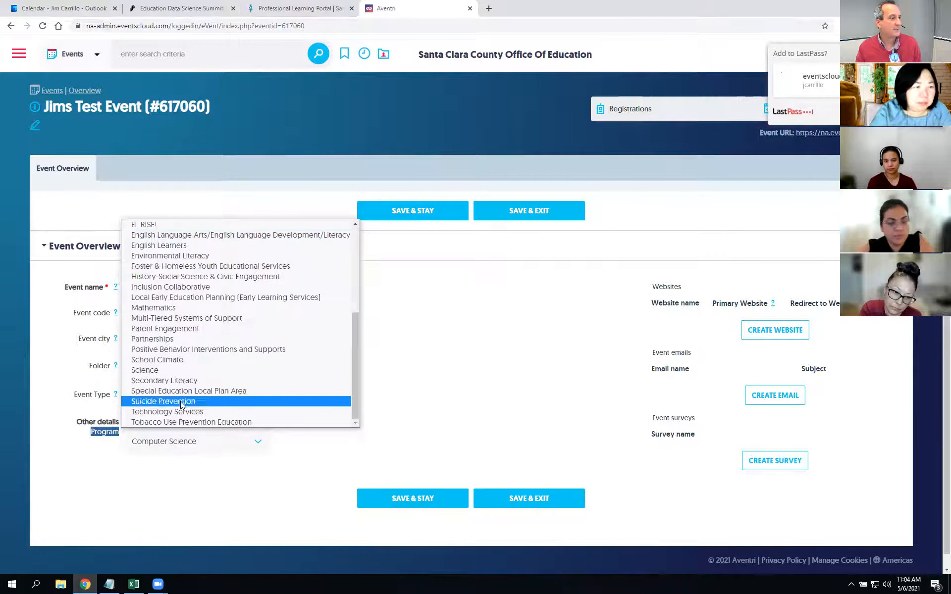
left_click(238, 410)
left_click(395, 216)
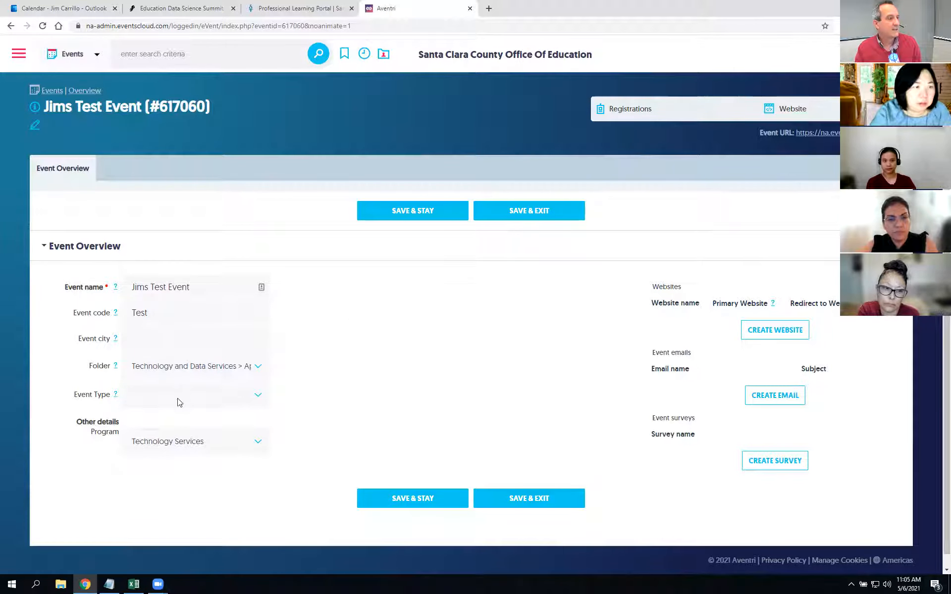
left_click(33, 127)
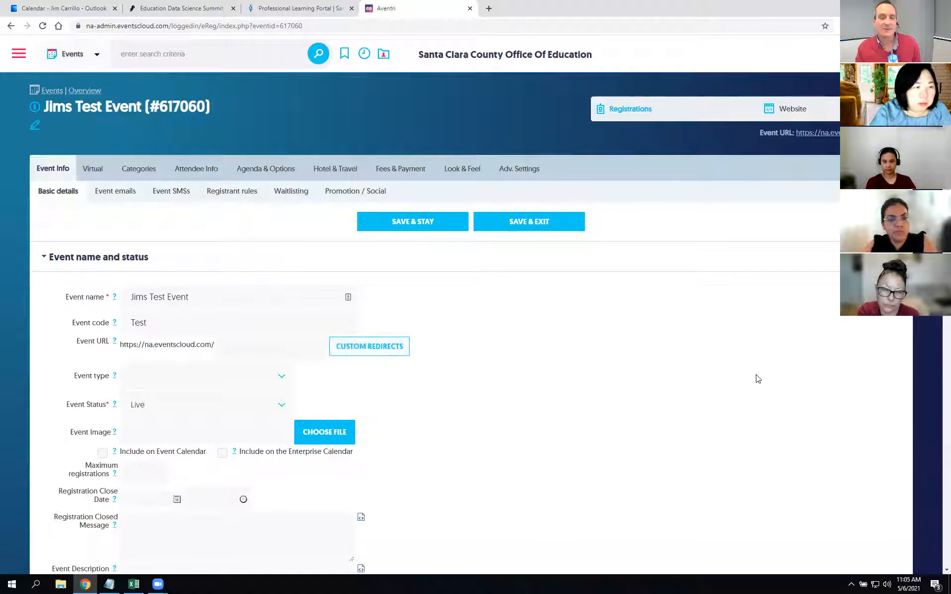
Step: Change the event code from Test to PL and include the event on the Event Calendar
double_click(257, 325)
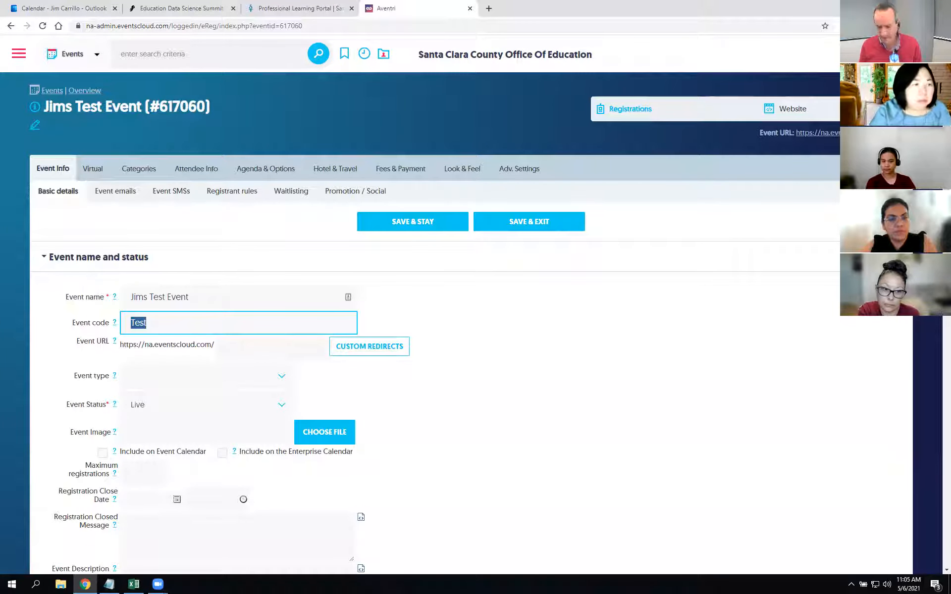
type("P")
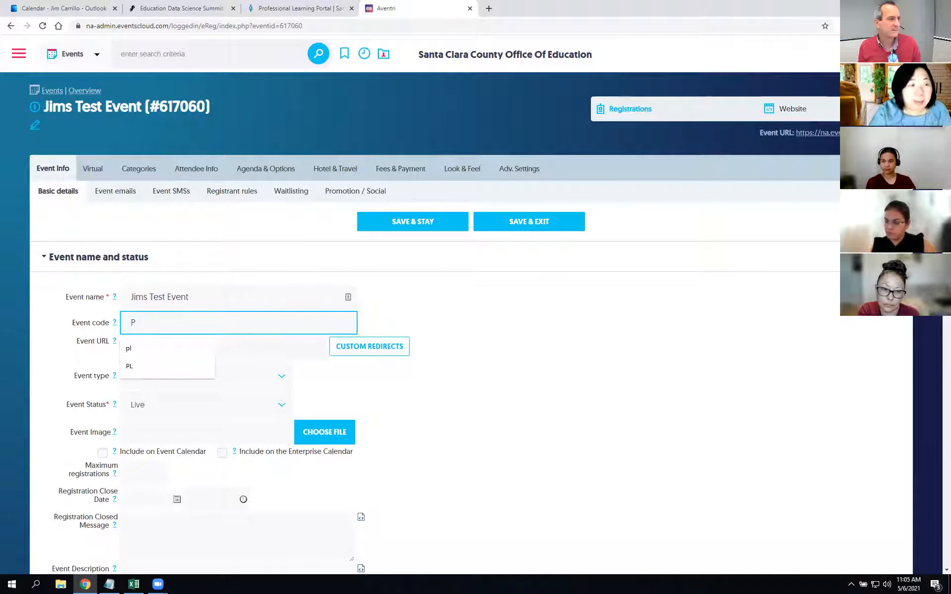
type("L")
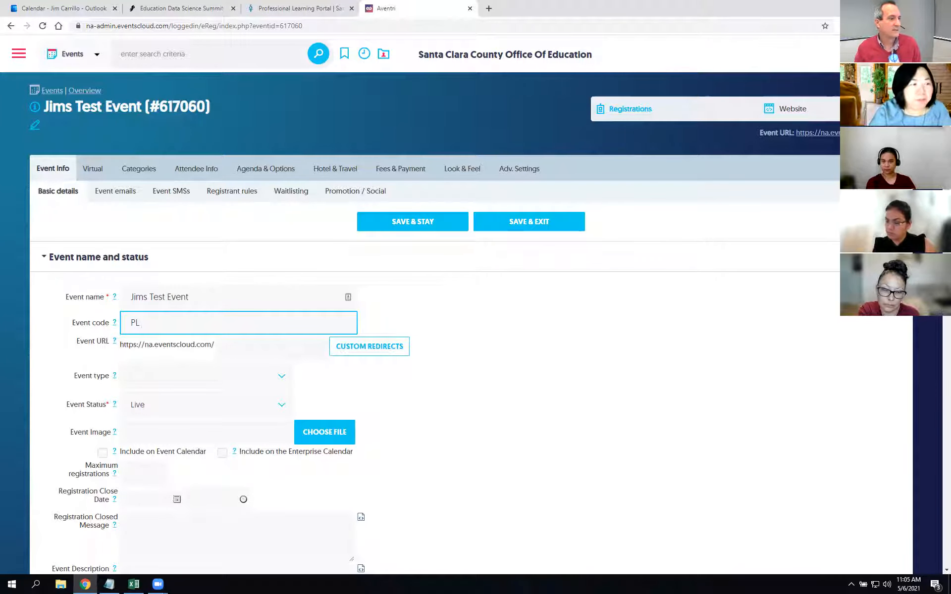
left_click(348, 382)
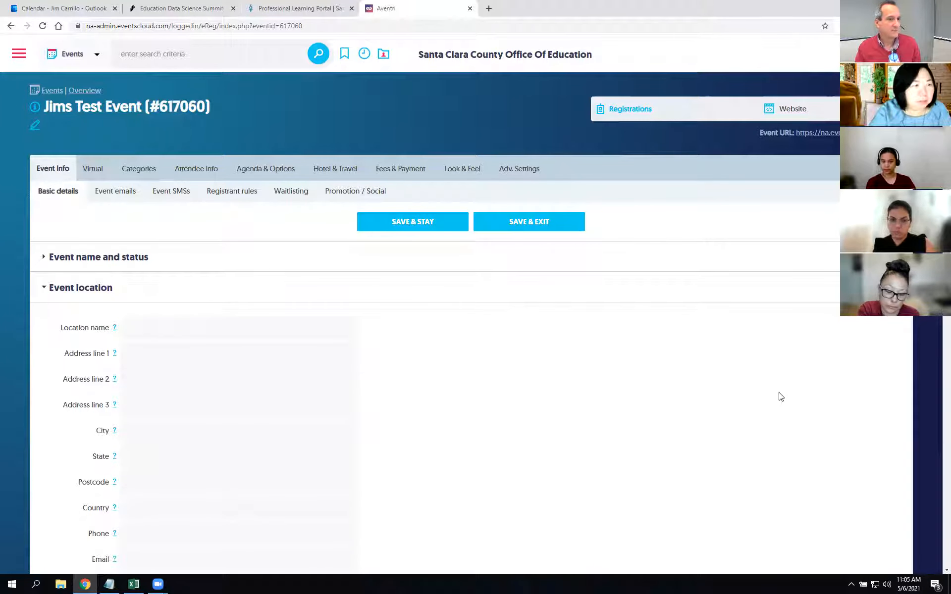
left_click(46, 259)
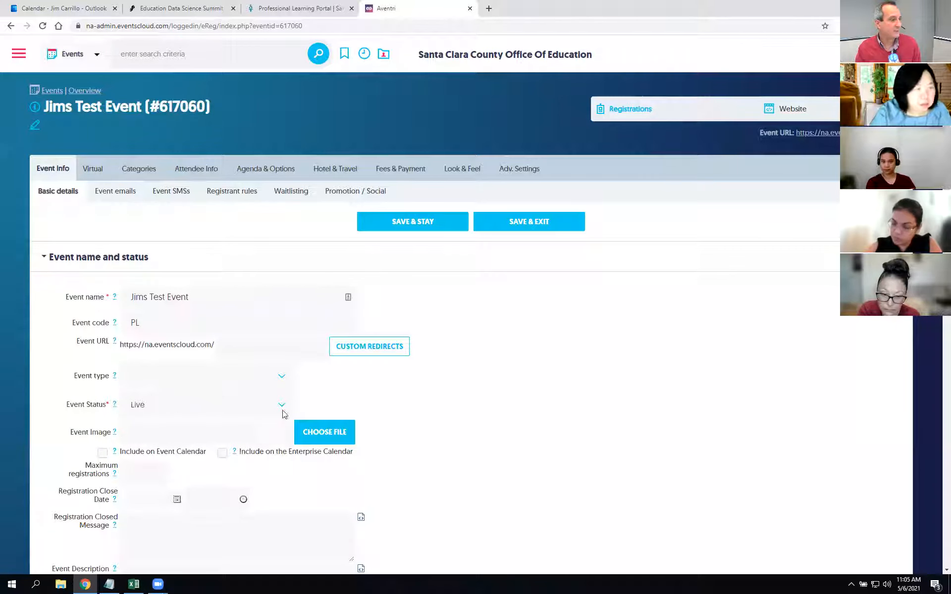
scroll(434, 397, "down", 2)
left_click(103, 354)
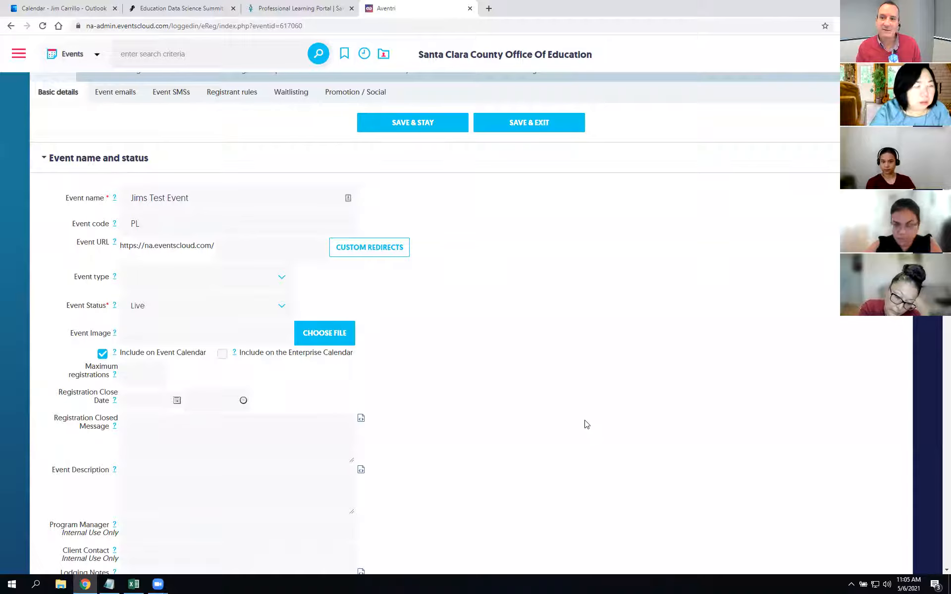
Step: Set the event start to 05/07/2021 at 6:30 am
scroll(587, 424, "down", 6)
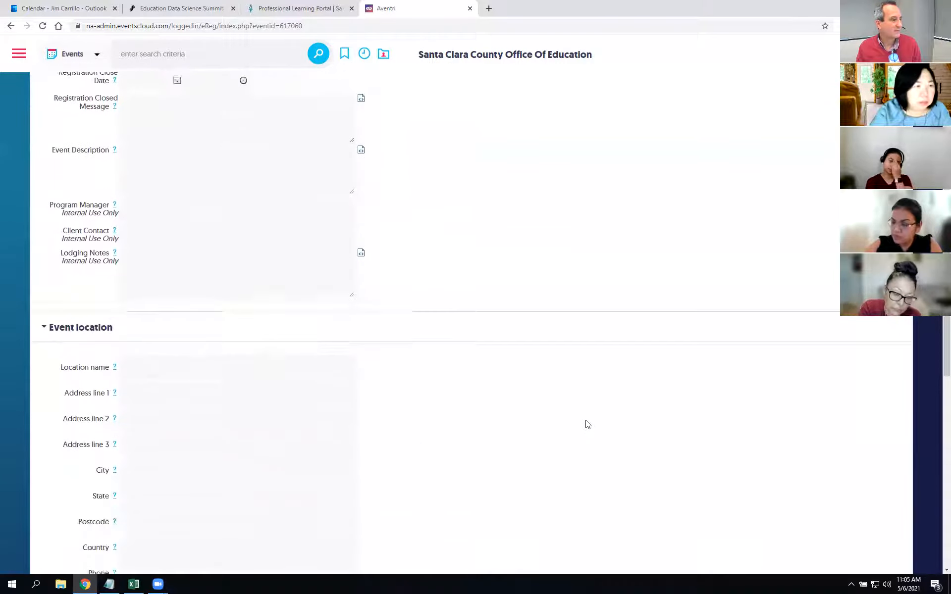
scroll(586, 424, "down", 5)
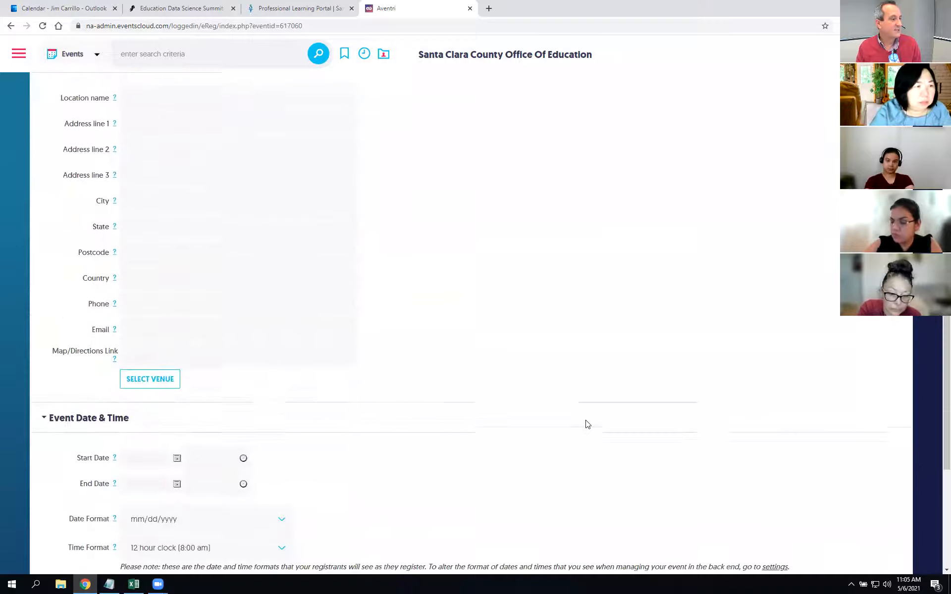
left_click(150, 460)
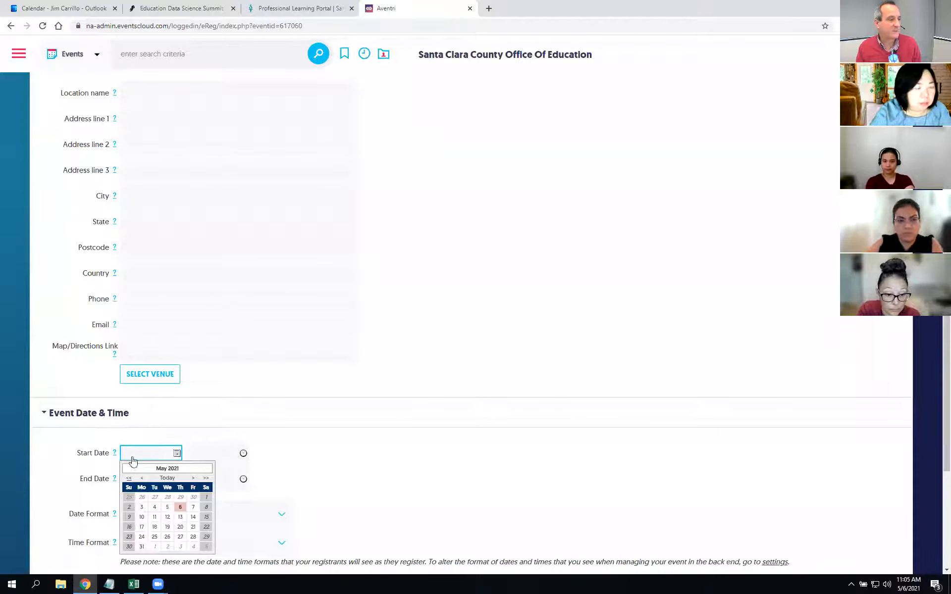
left_click(193, 507)
left_click(218, 451)
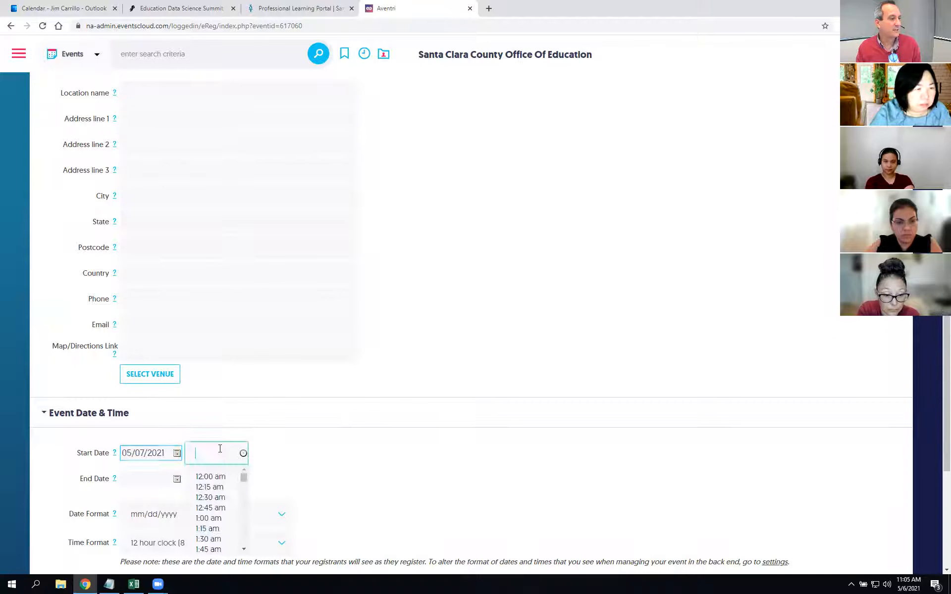
scroll(222, 515, "down", 5)
left_click(214, 499)
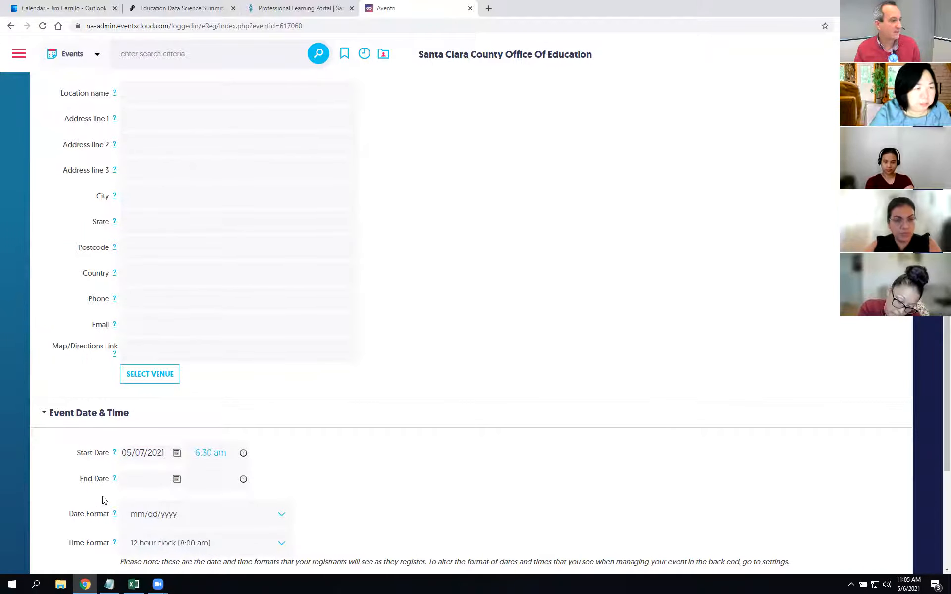
Step: Set the event end to 05/07/2021 at 7:00 am
left_click(154, 482)
left_click(194, 534)
left_click(212, 483)
scroll(220, 530, "down", 3)
scroll(220, 542, "down", 3)
left_click(213, 546)
Step: Save the basic event details with SAVE & STAY
scroll(488, 495, "up", 1)
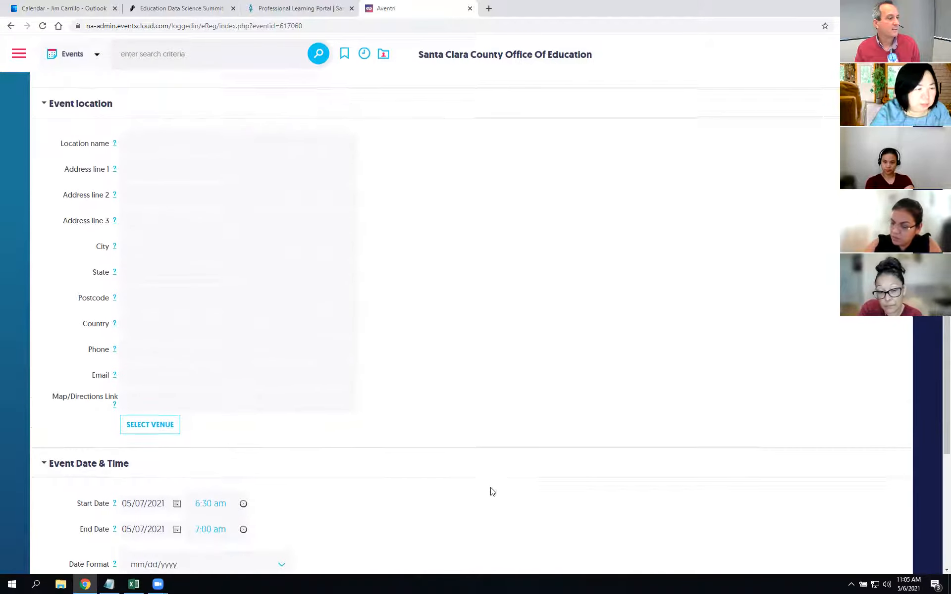
scroll(512, 425, "up", 5)
scroll(515, 427, "down", 6)
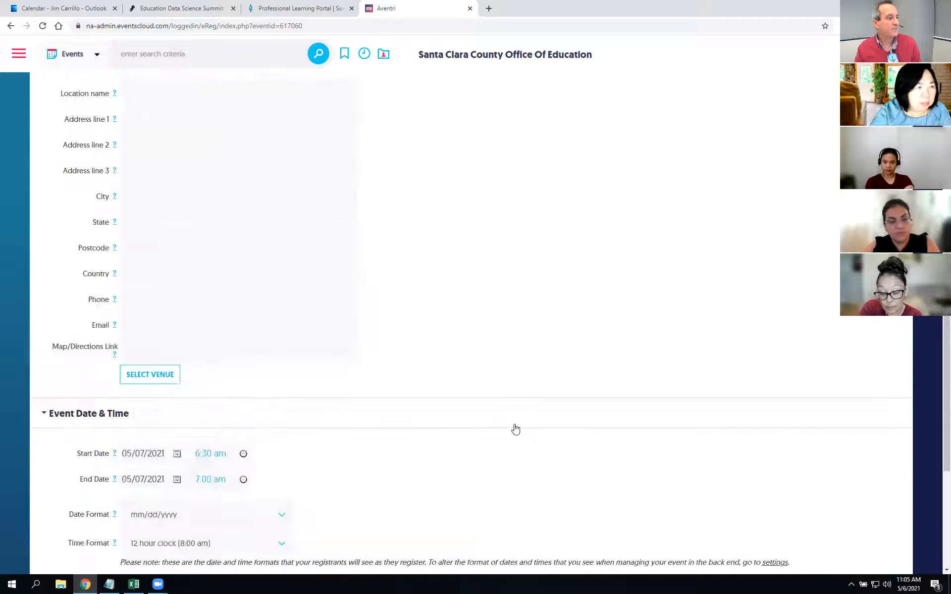
scroll(514, 429, "up", 2)
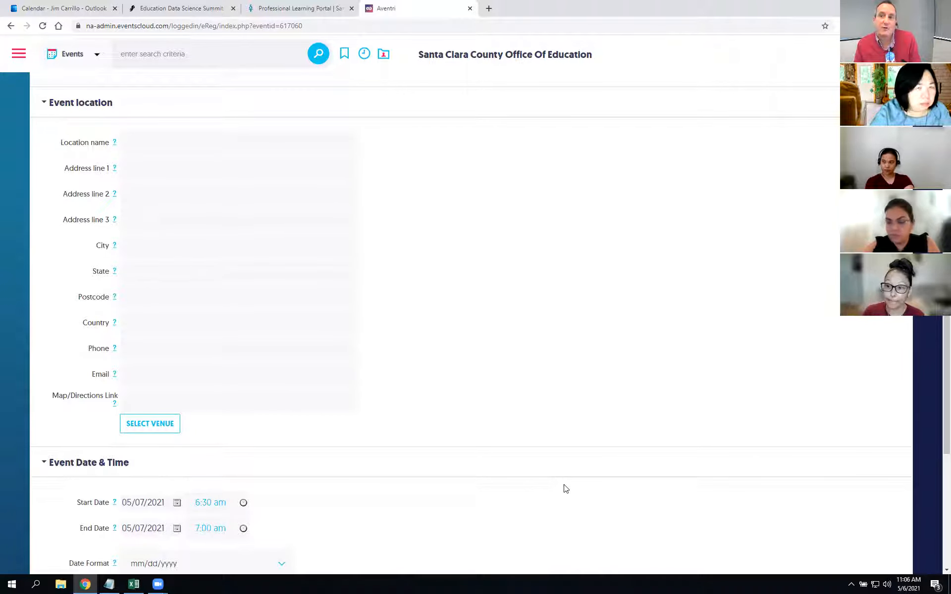
scroll(568, 493, "up", 15)
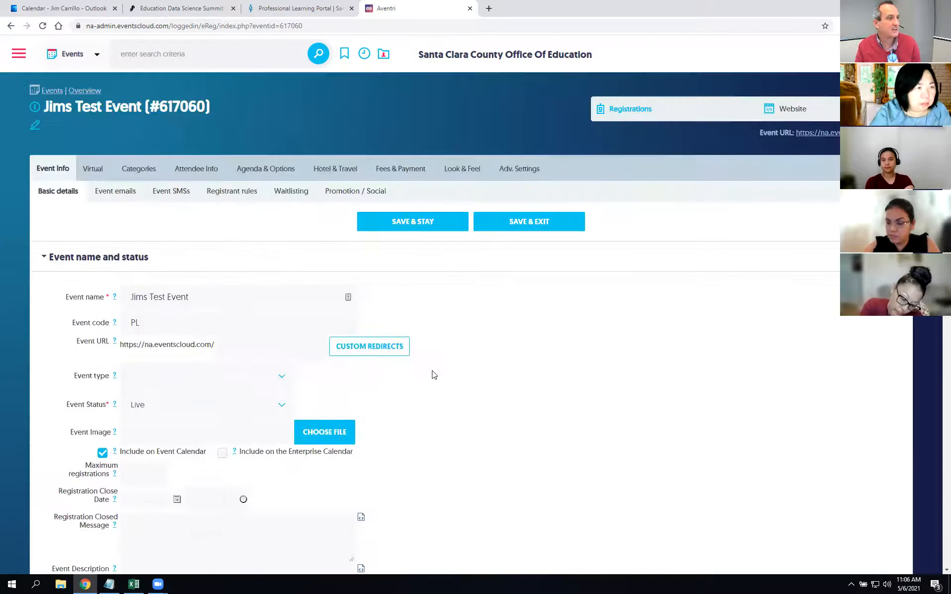
left_click(420, 221)
Step: Reload the portal, filter to Technology Services to find Jims Test Event, then return to Aventri
left_click_drag(285, 7, 541, 13)
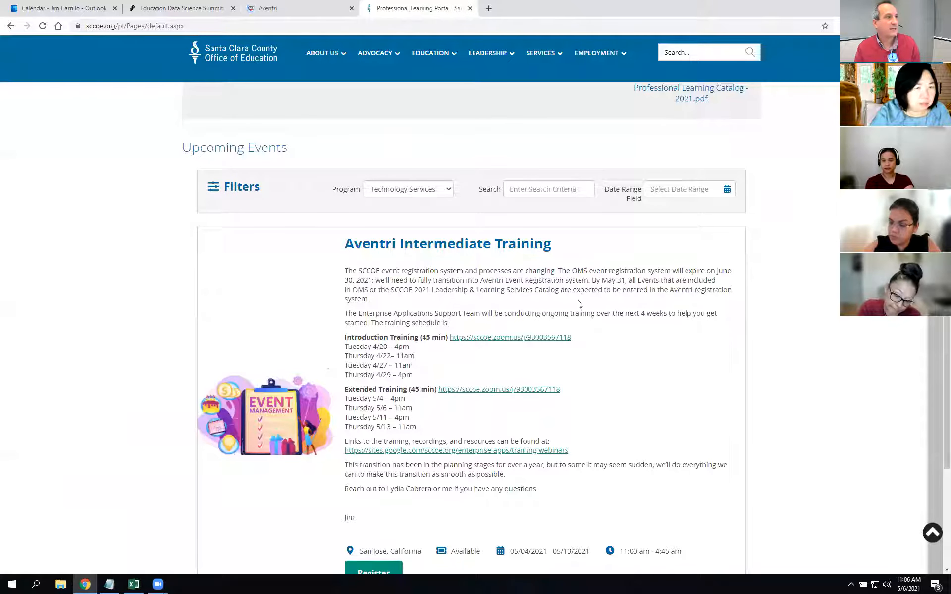
left_click(43, 26)
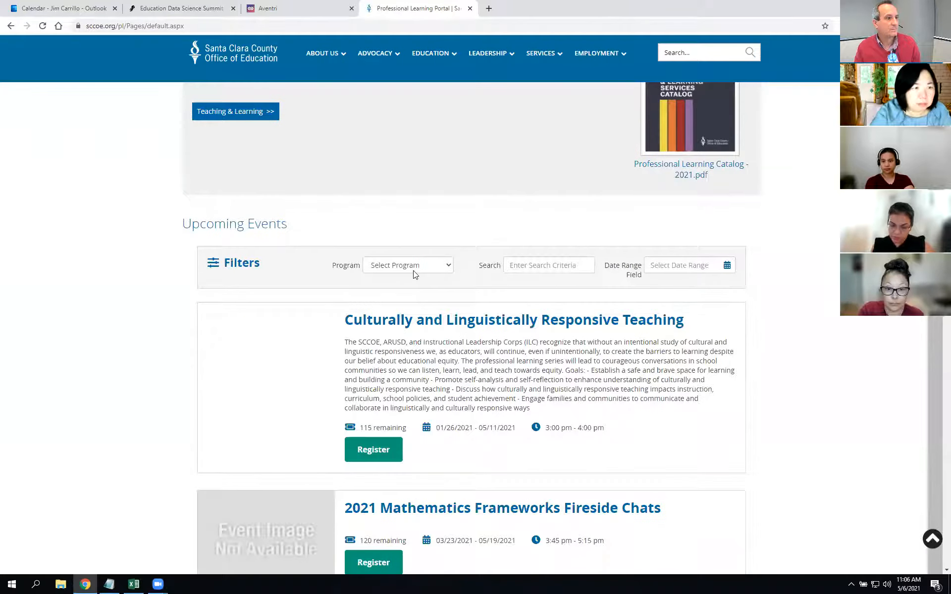
left_click(415, 266)
scroll(415, 443, "down", 3)
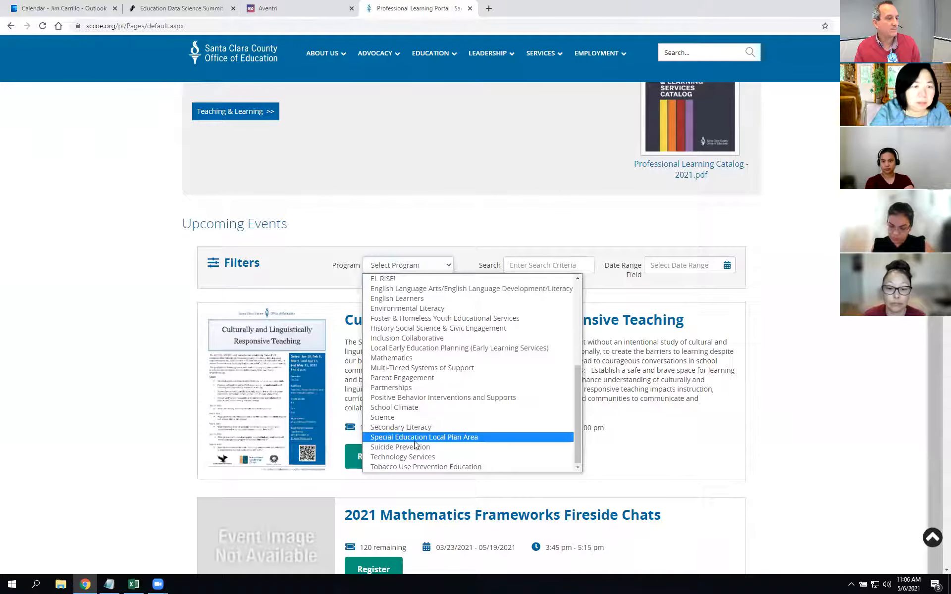
left_click(407, 456)
scroll(696, 337, "down", 6)
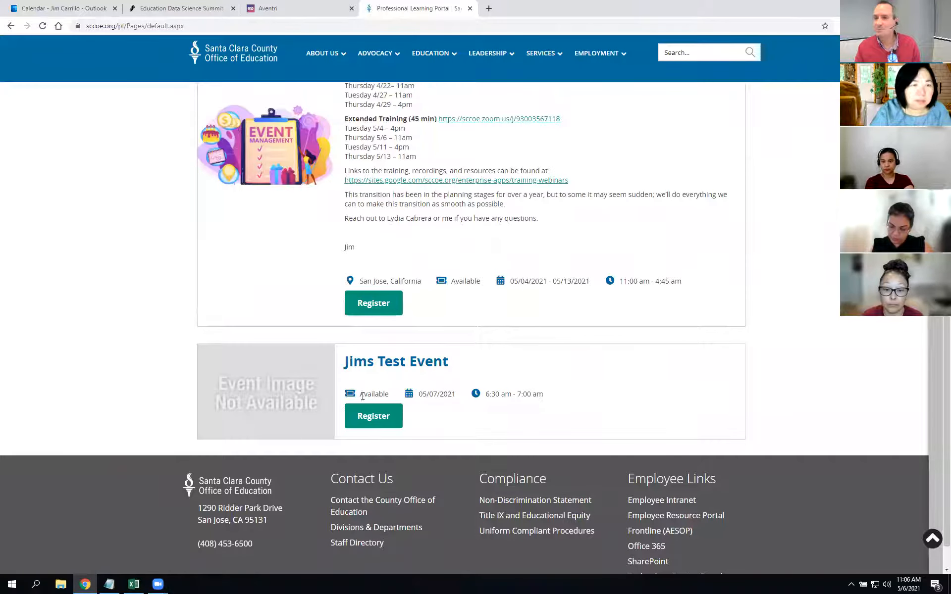
scroll(456, 384, "up", 4)
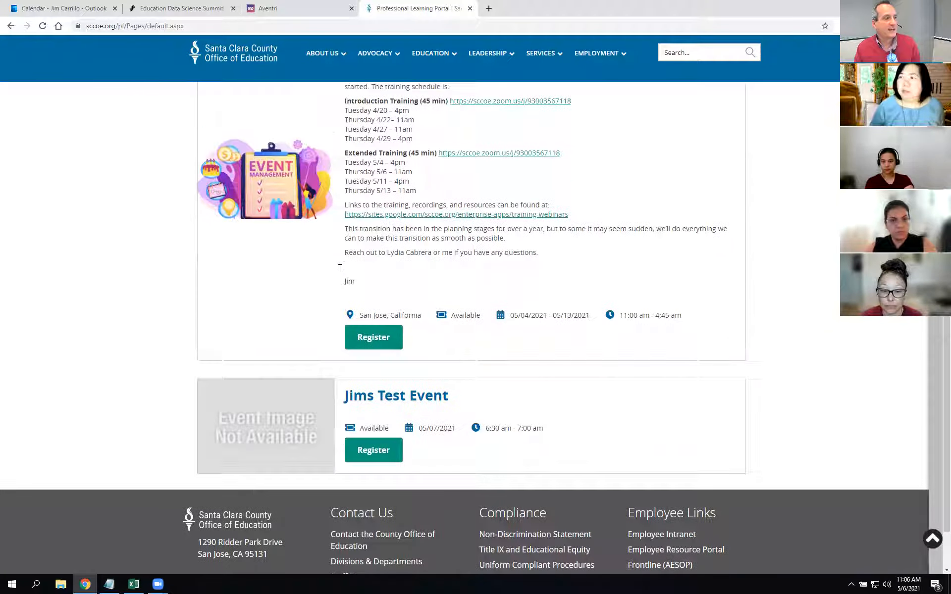
scroll(515, 517, "down", 4)
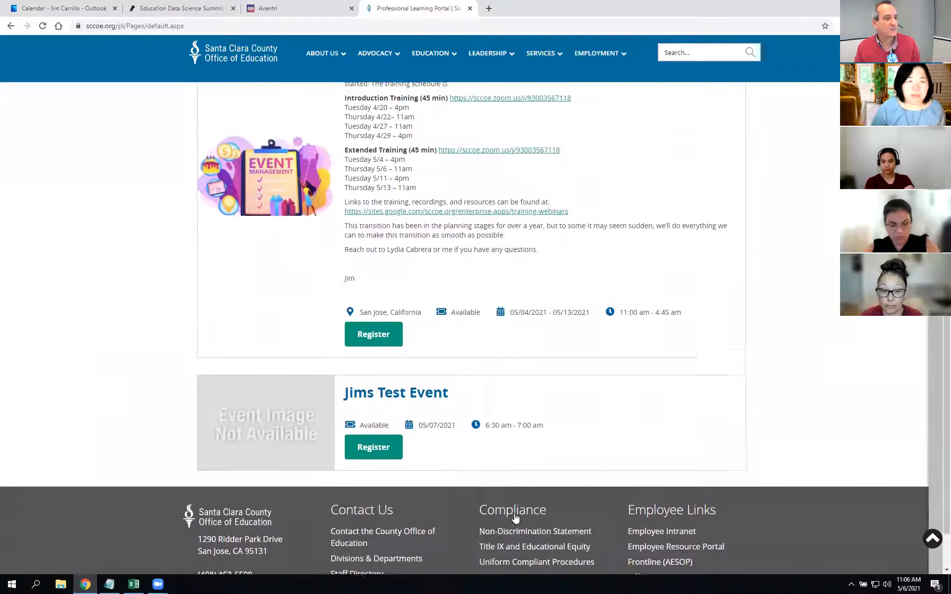
scroll(518, 495, "up", 3)
scroll(518, 481, "up", 2)
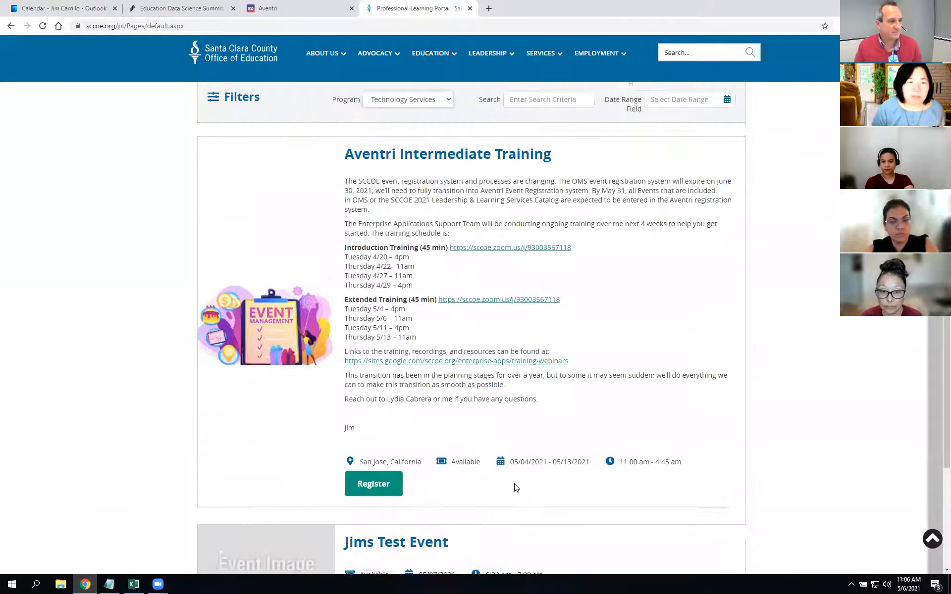
key("ctrl+shift+Tab")
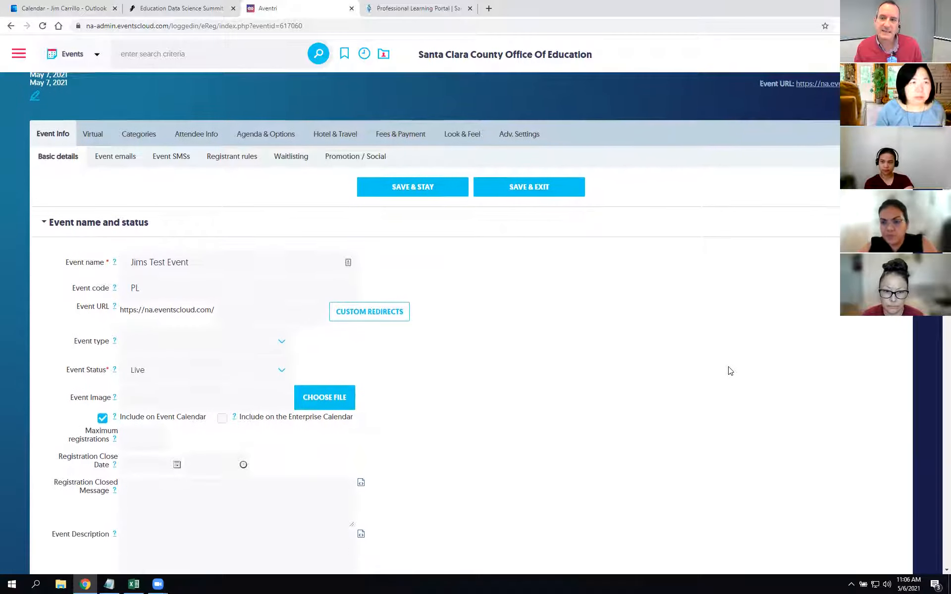
scroll(727, 375, "up", 1)
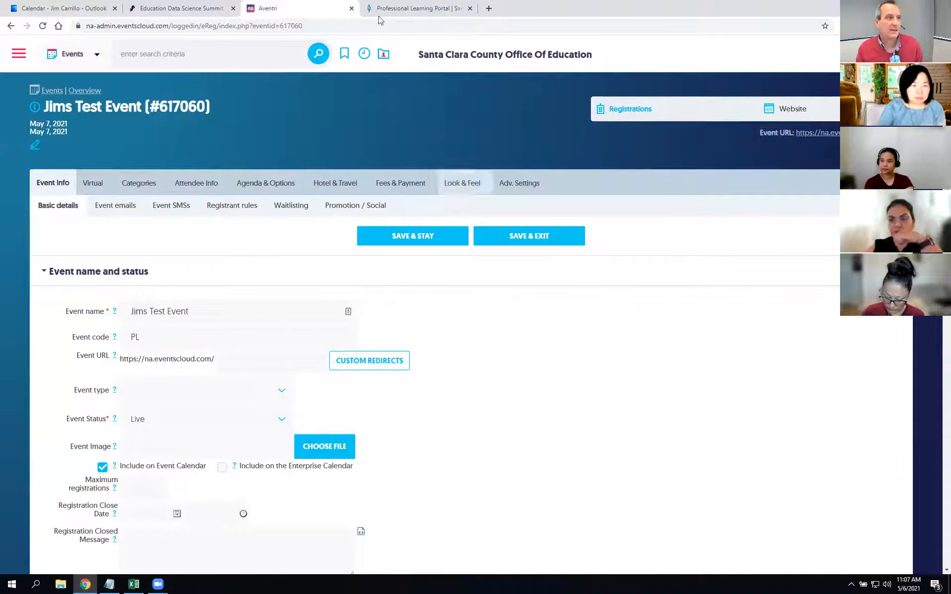
left_click(419, 8)
scroll(310, 222, "up", 2)
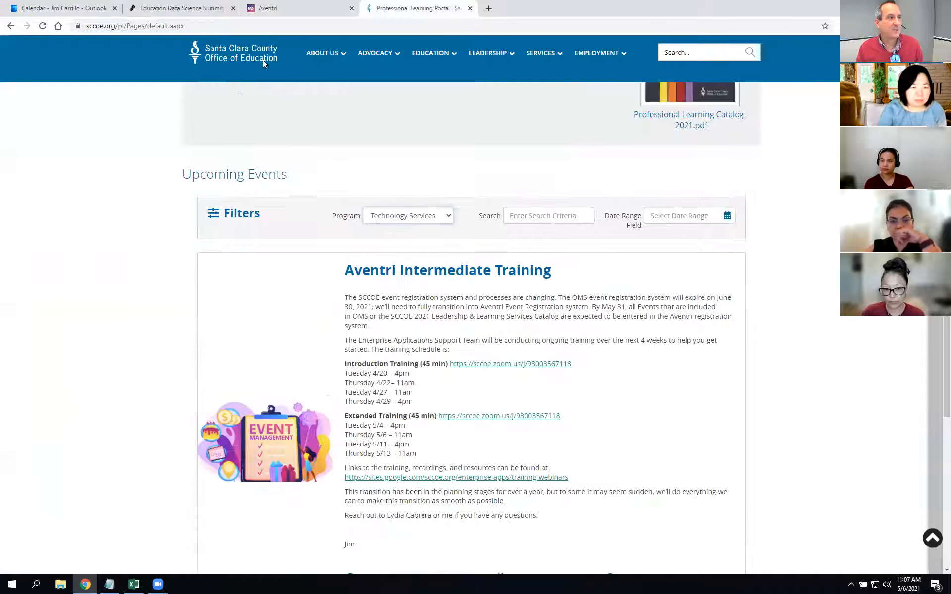
scroll(464, 337, "up", 2)
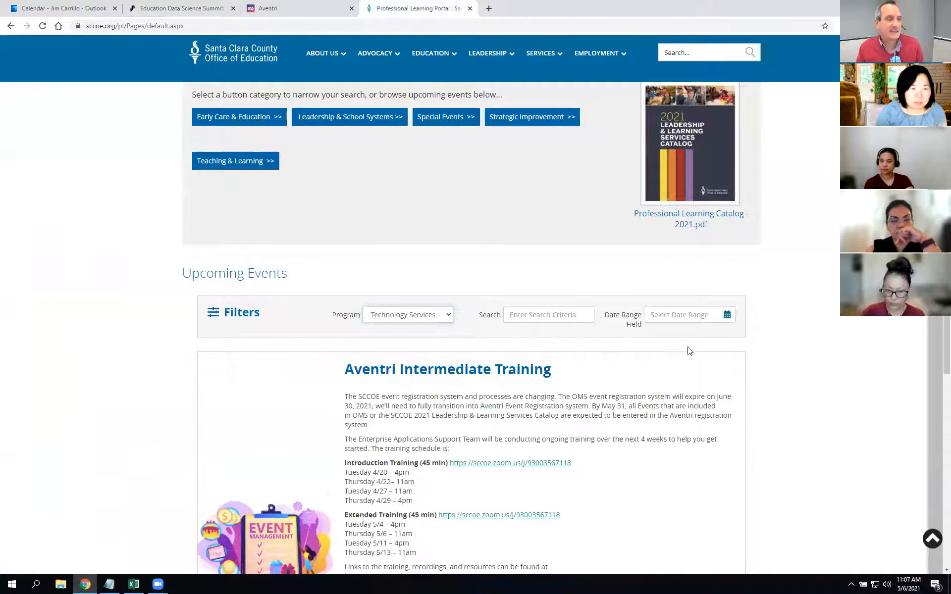
scroll(689, 350, "up", 4)
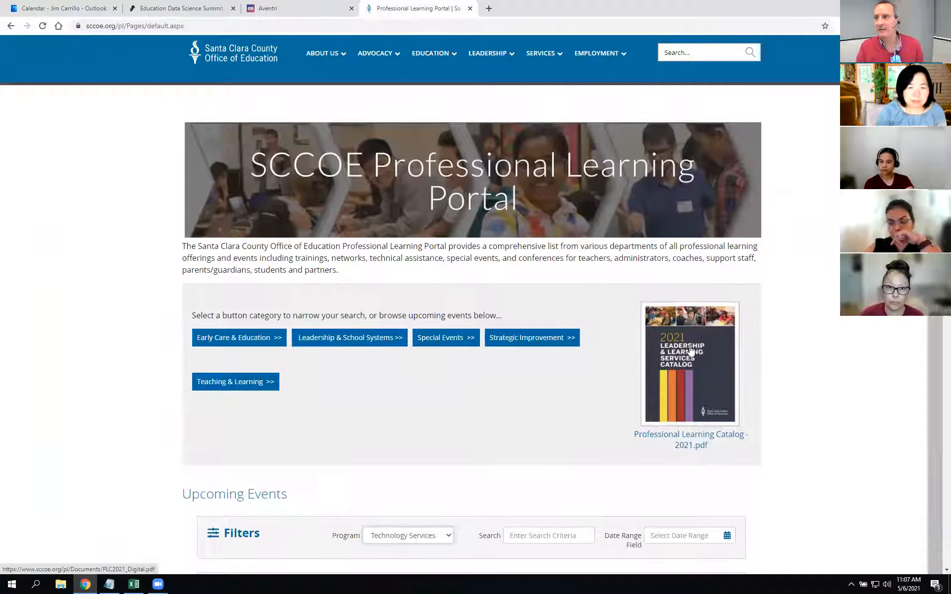
scroll(792, 433, "down", 3)
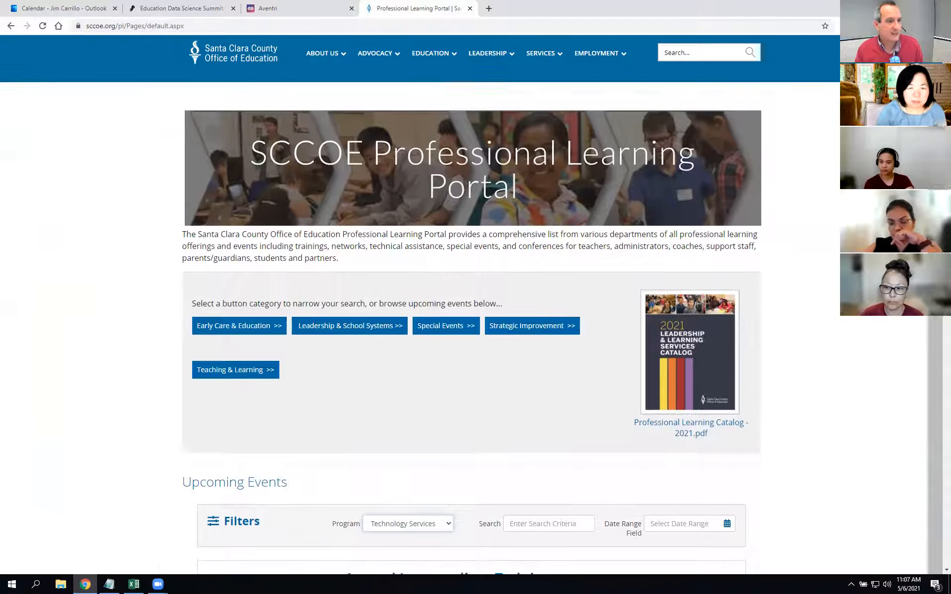
scroll(833, 319, "down", 4)
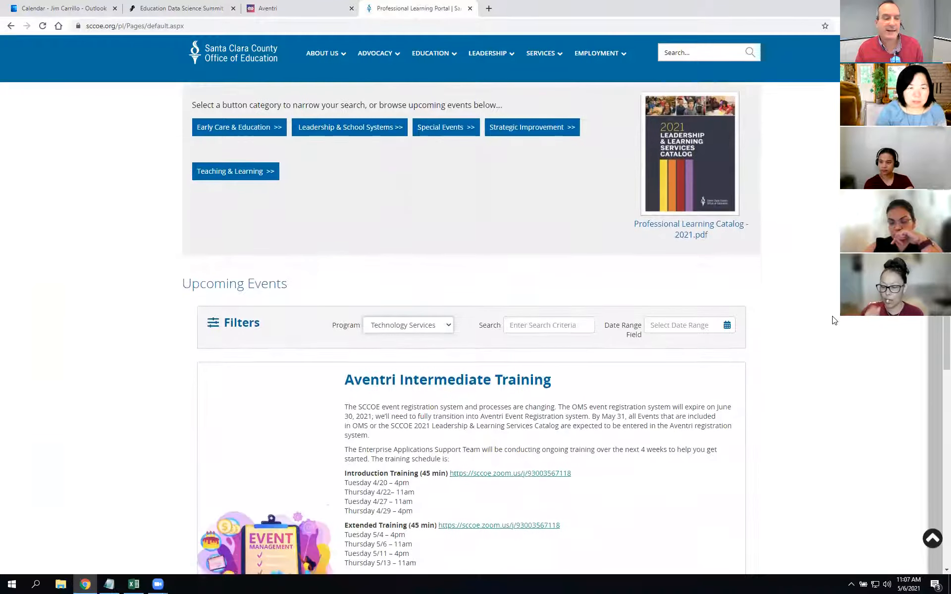
scroll(743, 522, "down", 1)
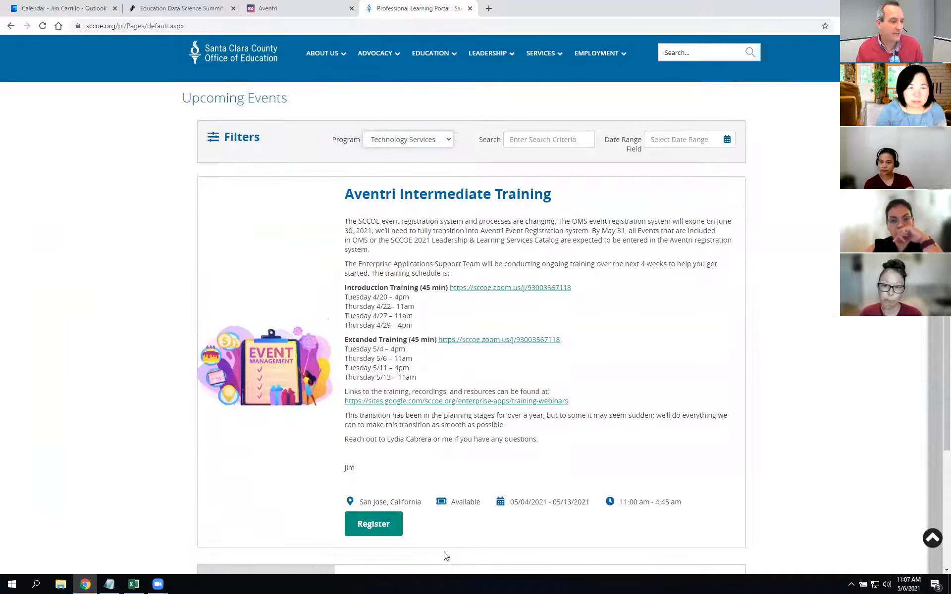
scroll(411, 463, "down", 1)
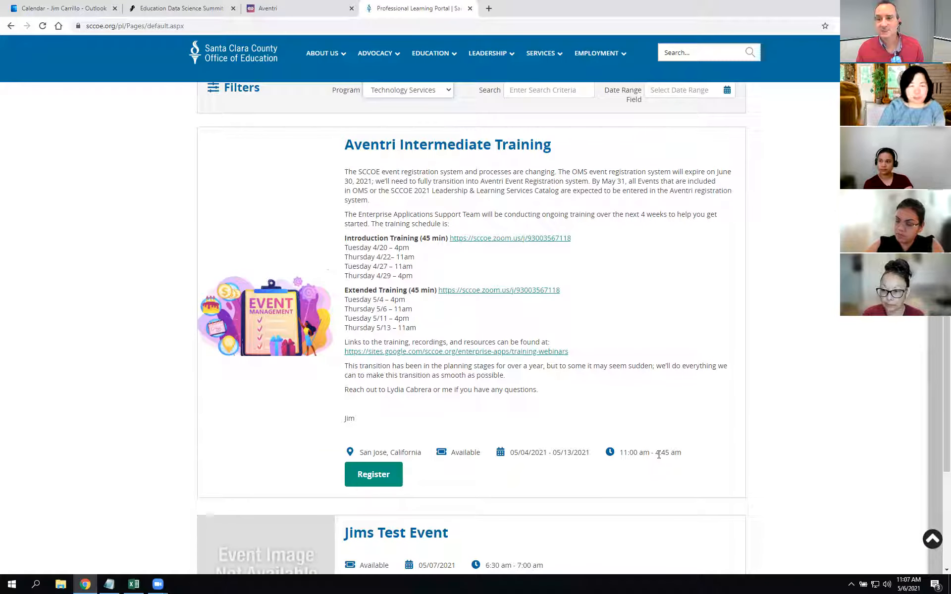
scroll(716, 448, "up", 2)
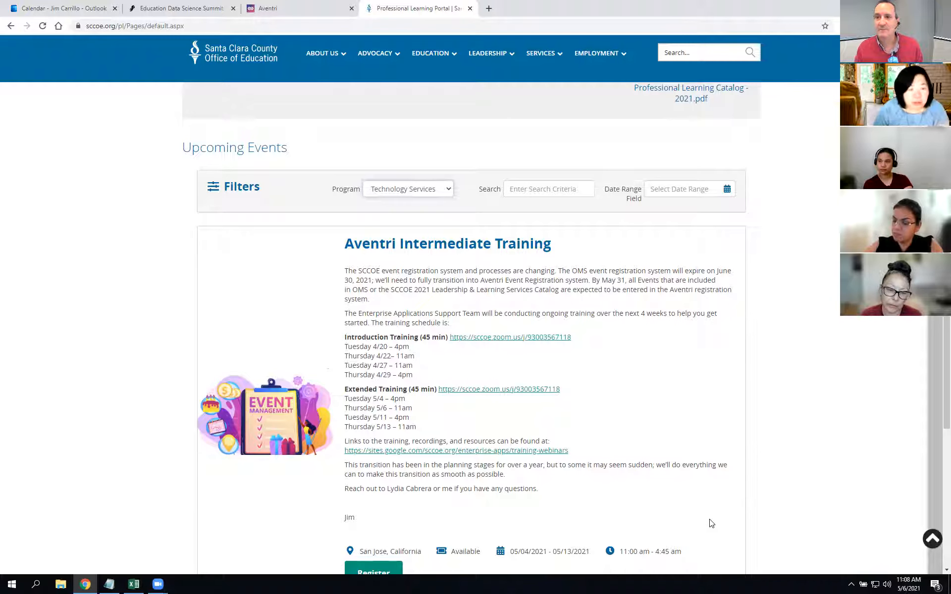
scroll(709, 559, "up", 7)
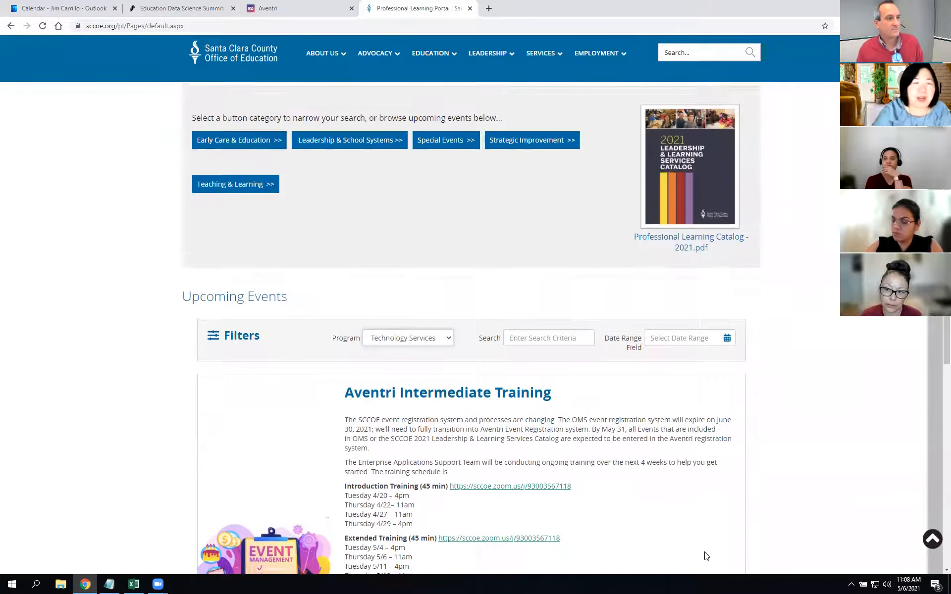
scroll(703, 558, "down", 1)
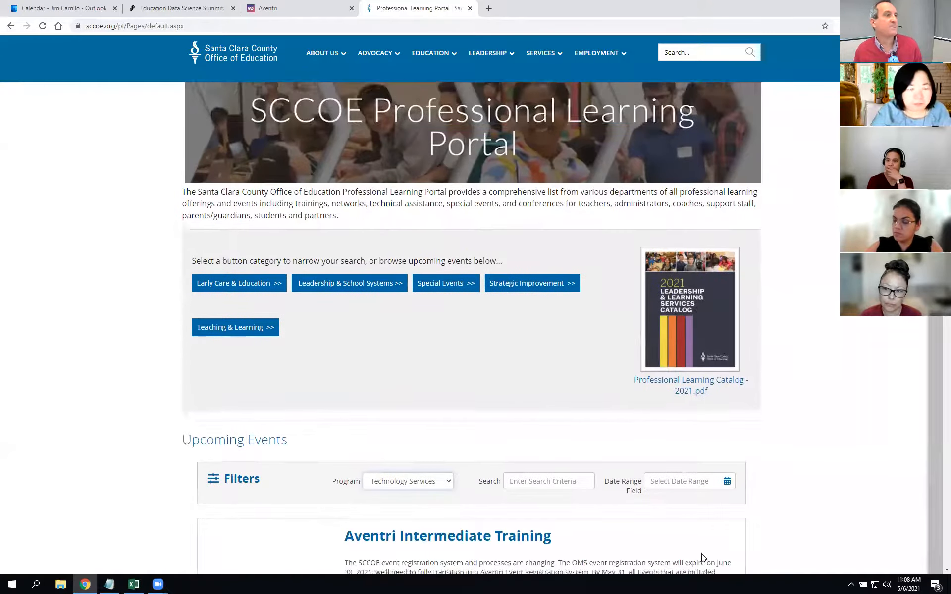
scroll(529, 409, "down", 3)
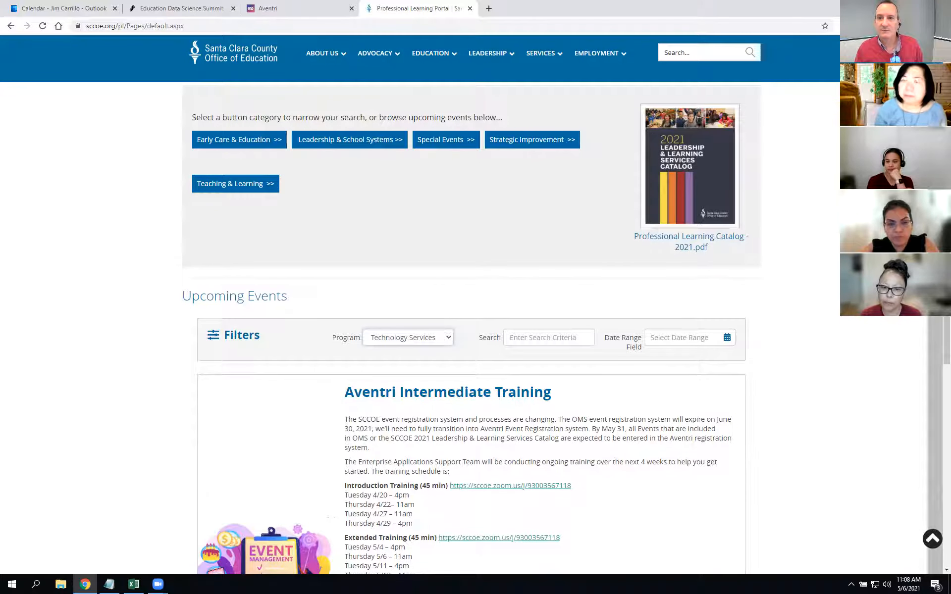
left_click(933, 532)
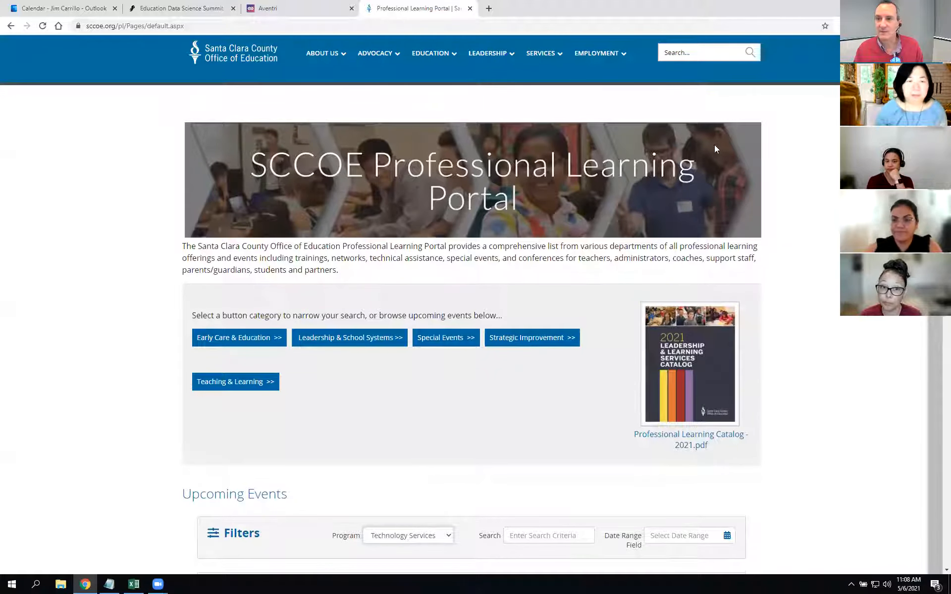
left_click(285, 7)
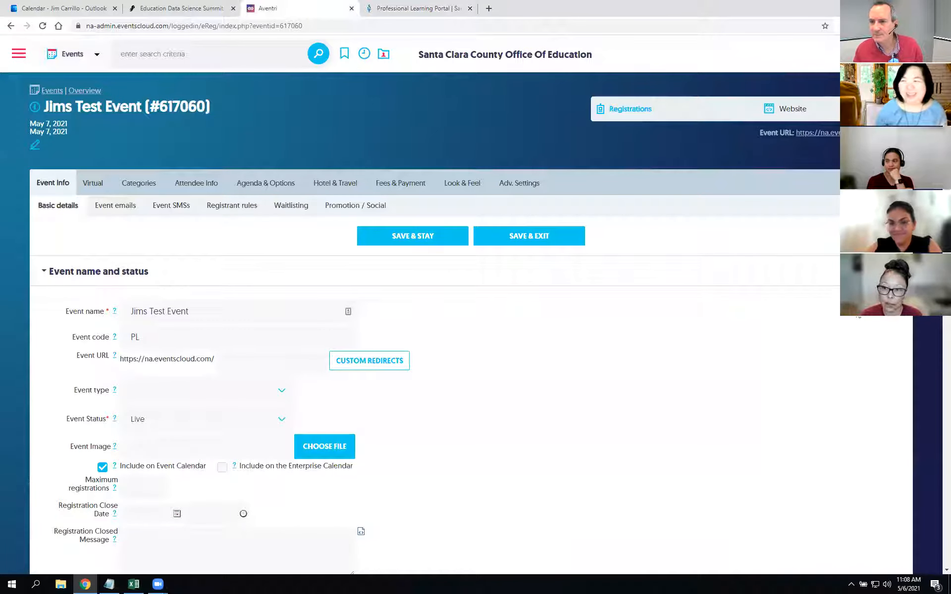
scroll(792, 370, "down", 1)
scroll(777, 367, "up", 1)
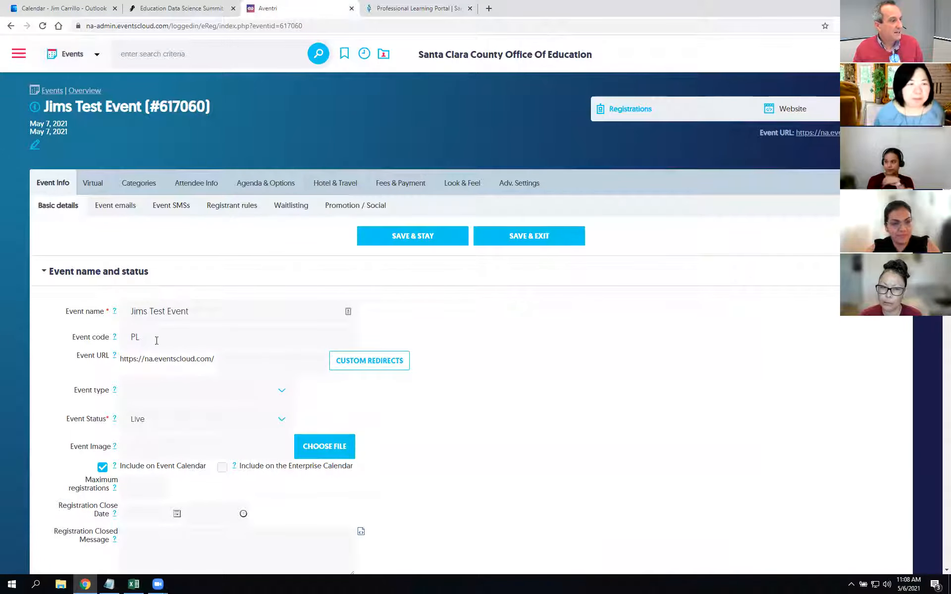
scroll(638, 405, "down", 15)
scroll(639, 408, "down", 3)
scroll(640, 408, "up", 12)
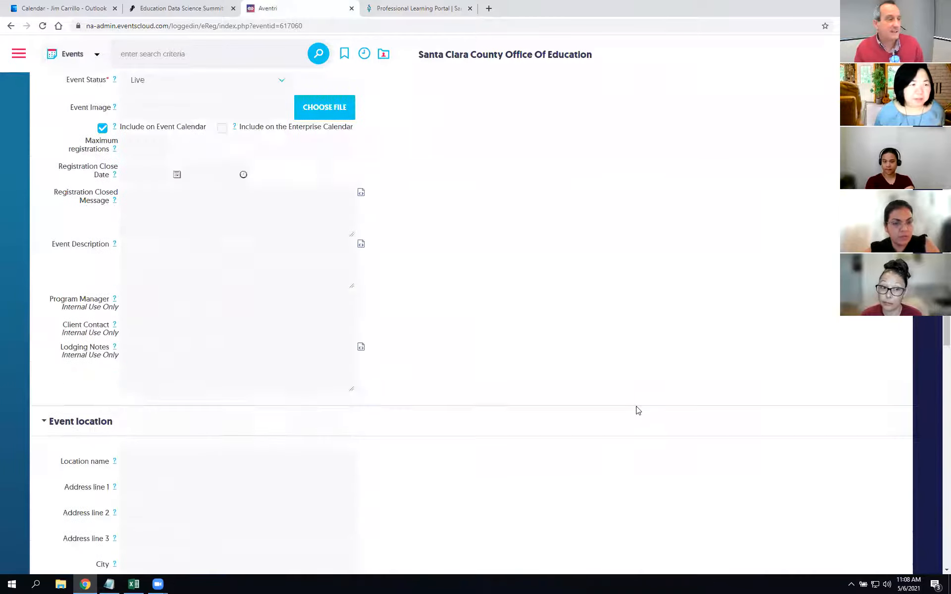
scroll(638, 410, "up", 6)
scroll(636, 414, "down", 3)
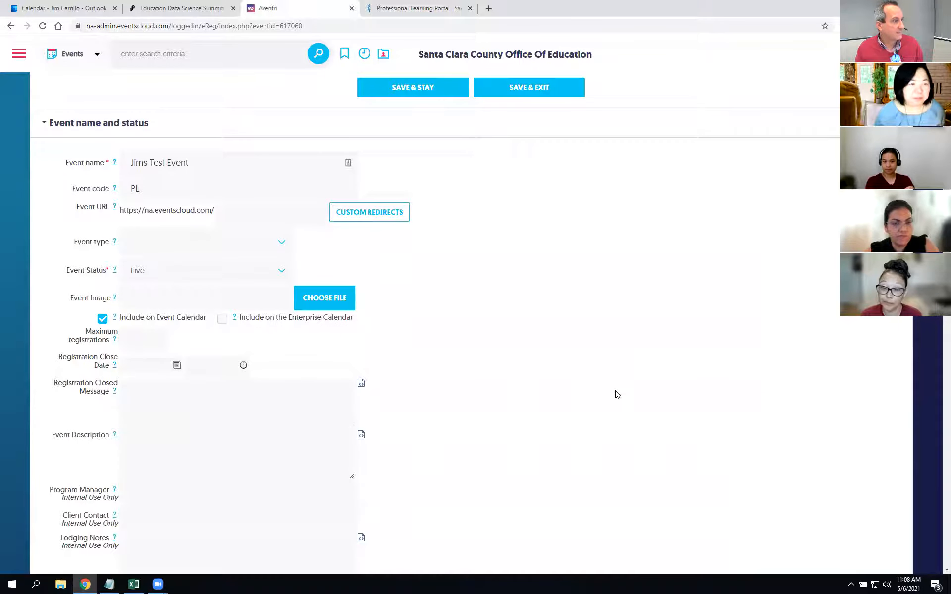
scroll(618, 394, "up", 1)
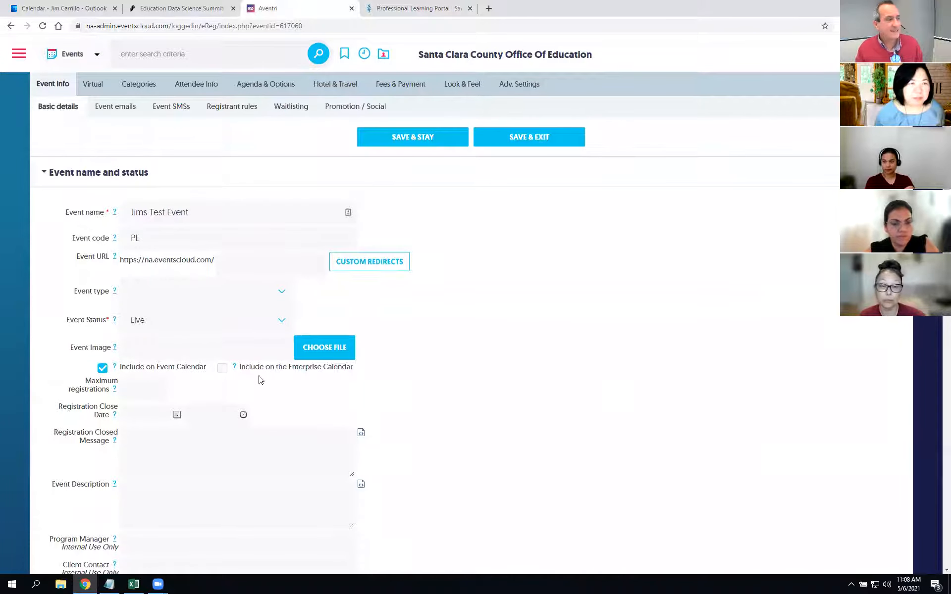
Step: Open the Image browser for the event image and check the portal page
left_click(327, 353)
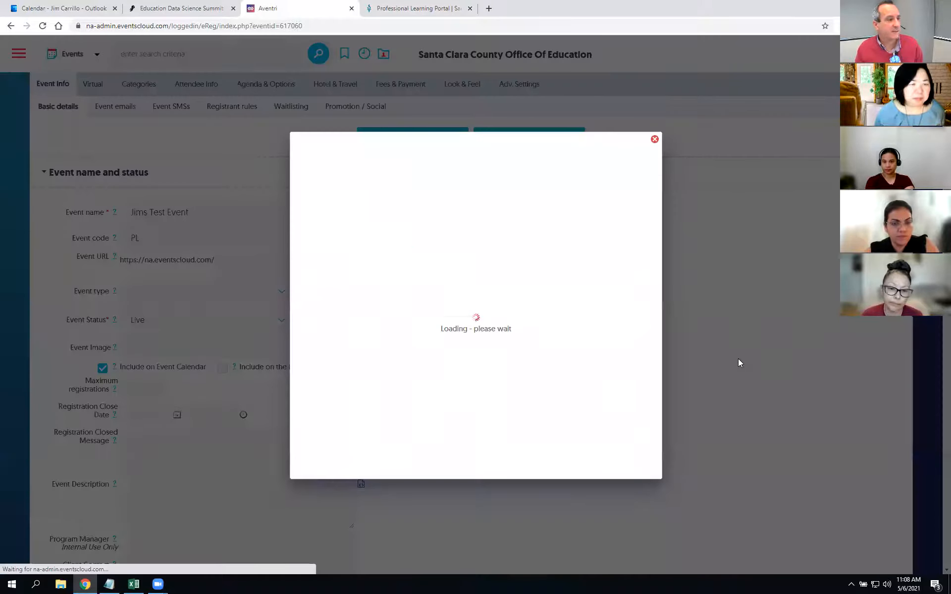
scroll(649, 341, "down", 2)
scroll(650, 343, "down", 3)
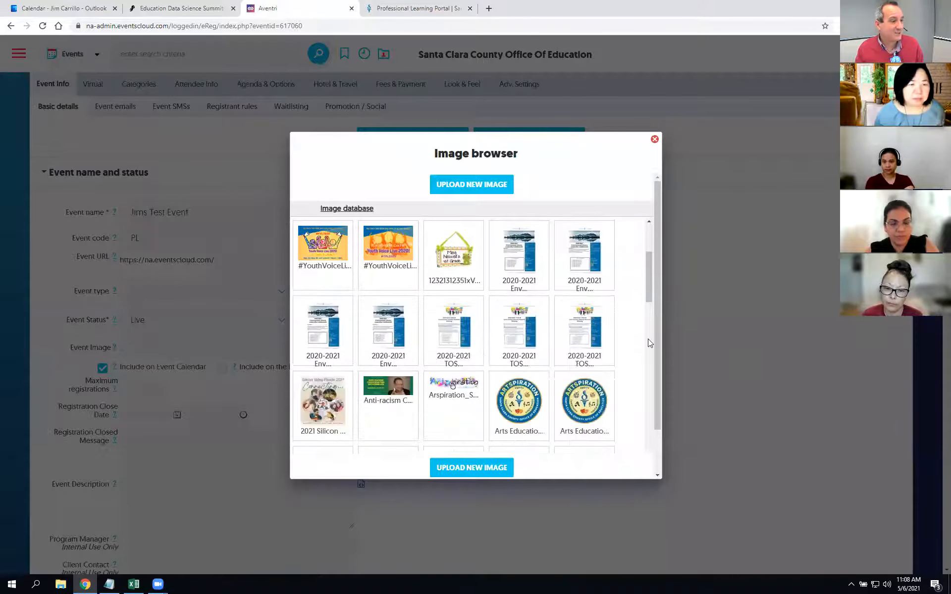
scroll(649, 343, "down", 5)
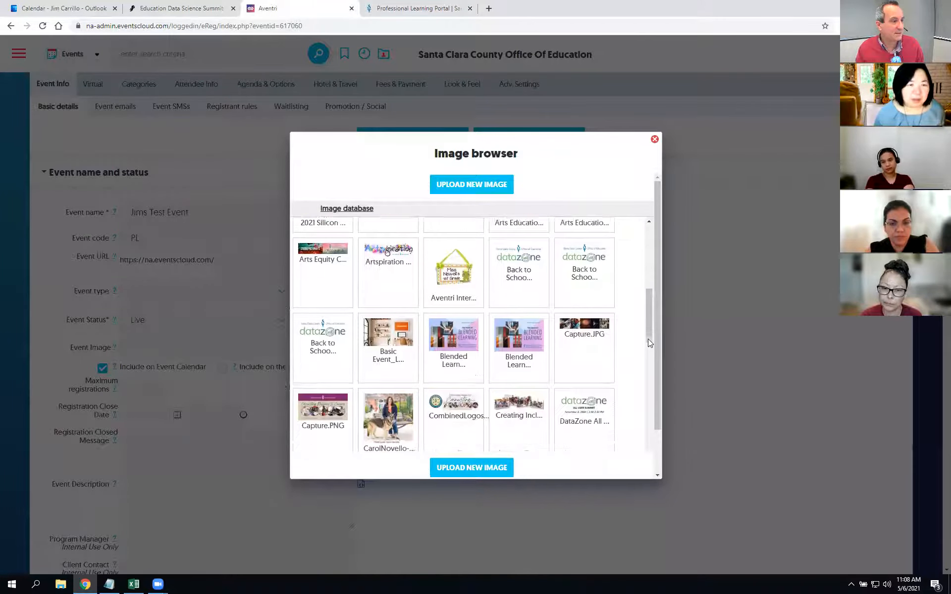
scroll(649, 342, "down", 7)
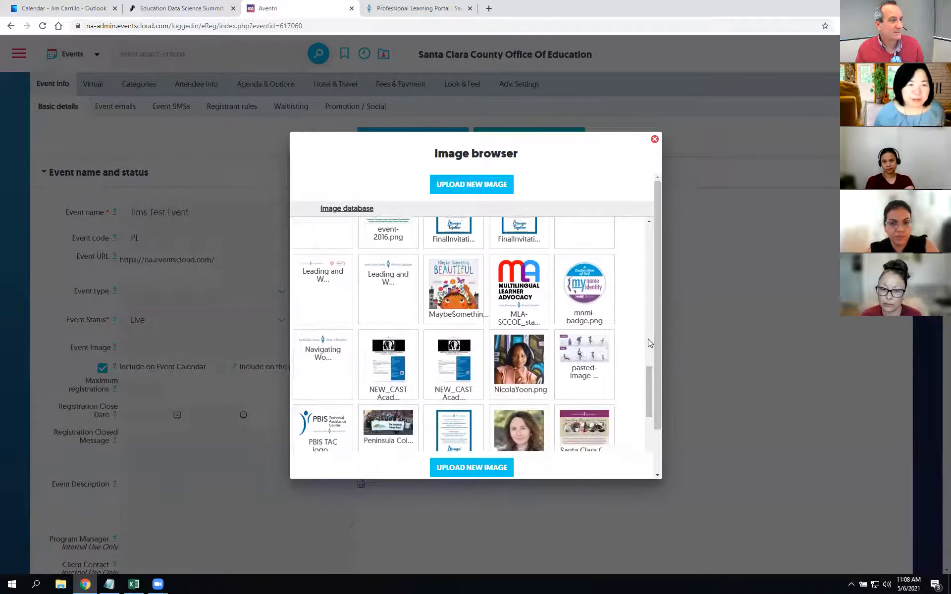
left_click(419, 6)
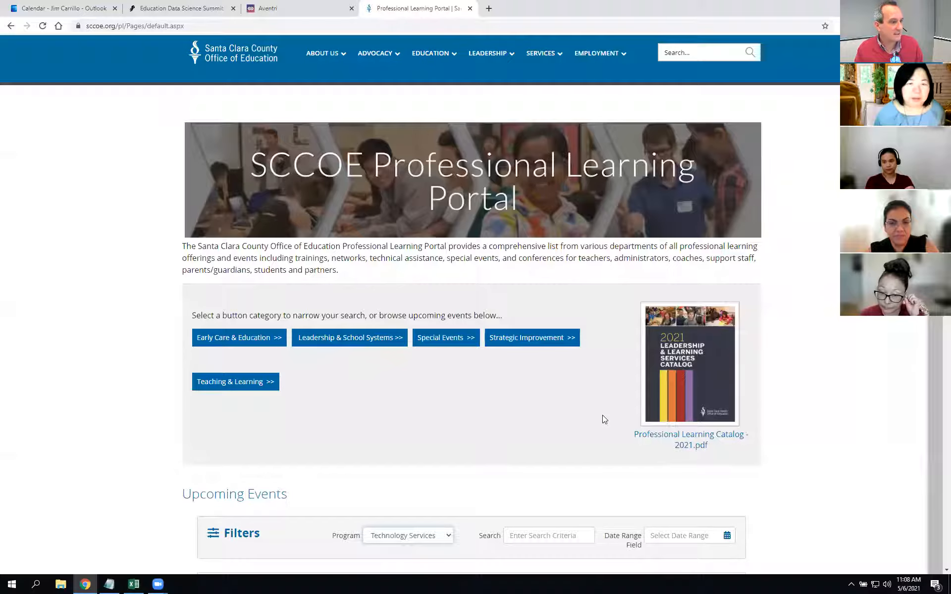
scroll(602, 419, "down", 6)
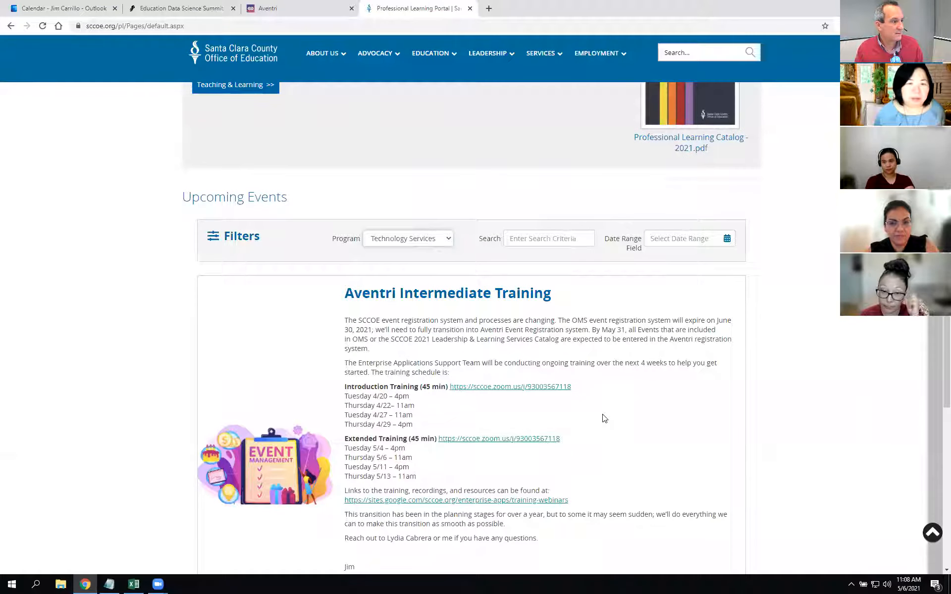
Step: Open the TDSD image folder and choose event.PNG as the event image
left_click(285, 15)
scroll(619, 369, "down", 5)
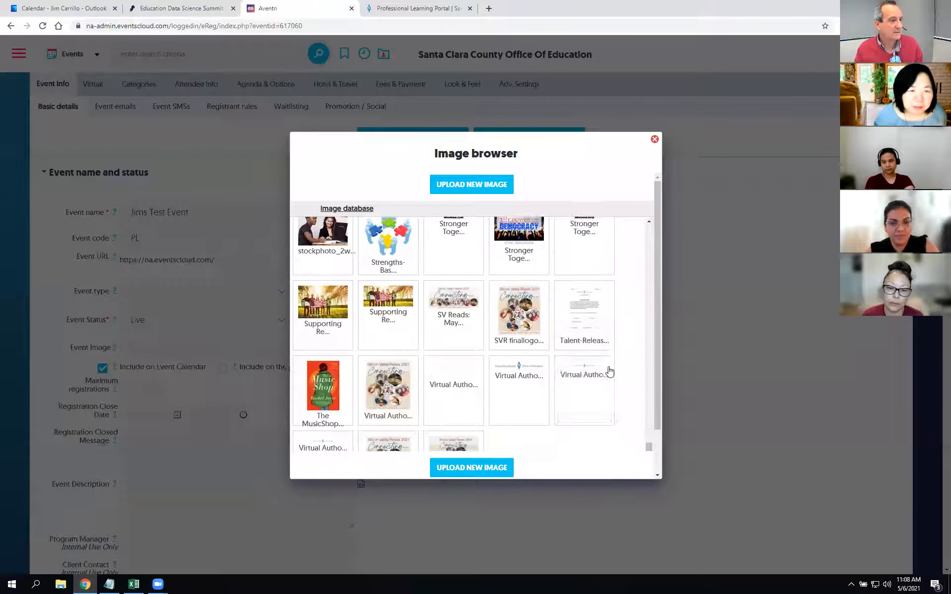
scroll(617, 392, "down", 2)
scroll(623, 409, "up", 2)
scroll(625, 409, "up", 10)
scroll(542, 389, "up", 8)
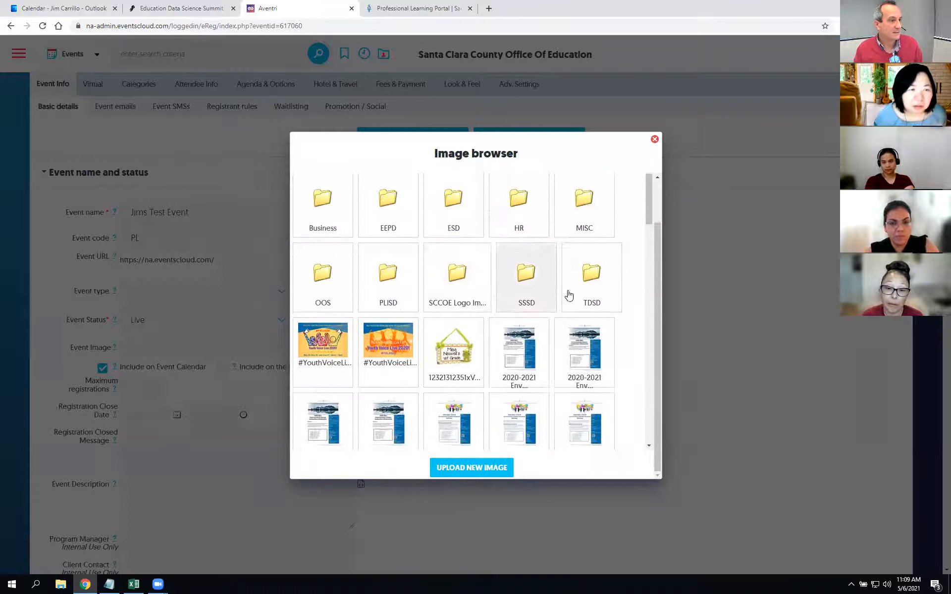
left_click(595, 286)
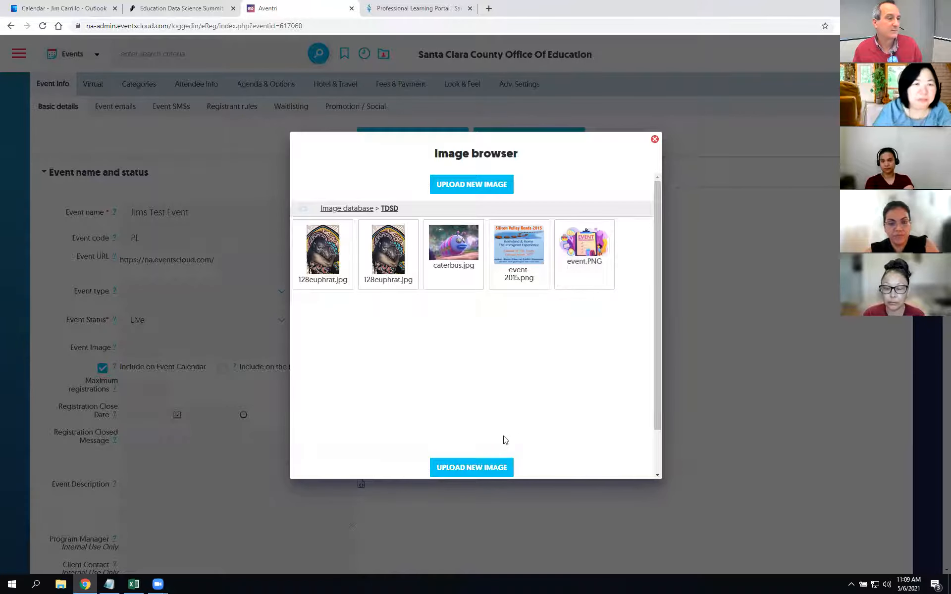
left_click(588, 246)
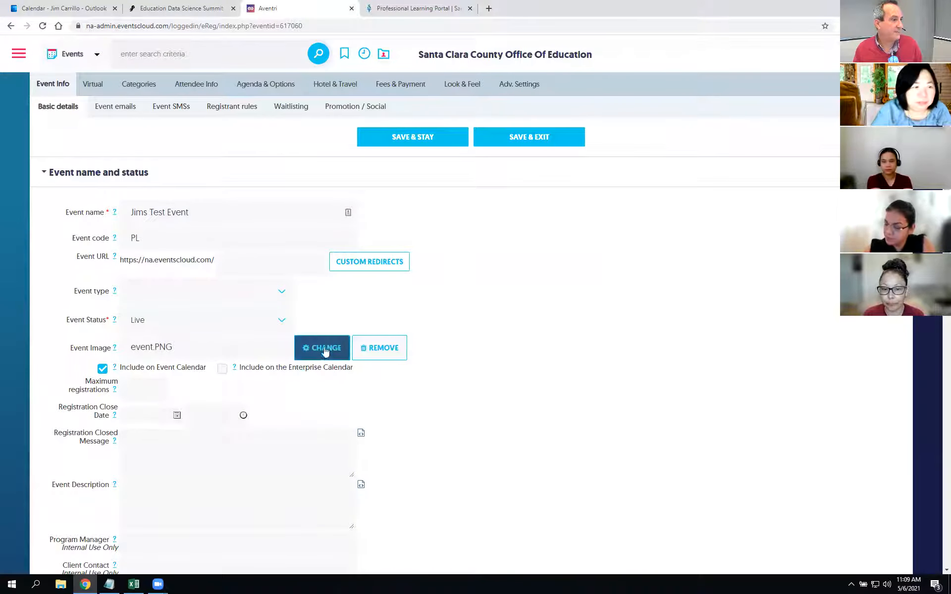
Step: Save the event, open Look & Feel > Theme Editor, and open the Event URL registration page
left_click(408, 138)
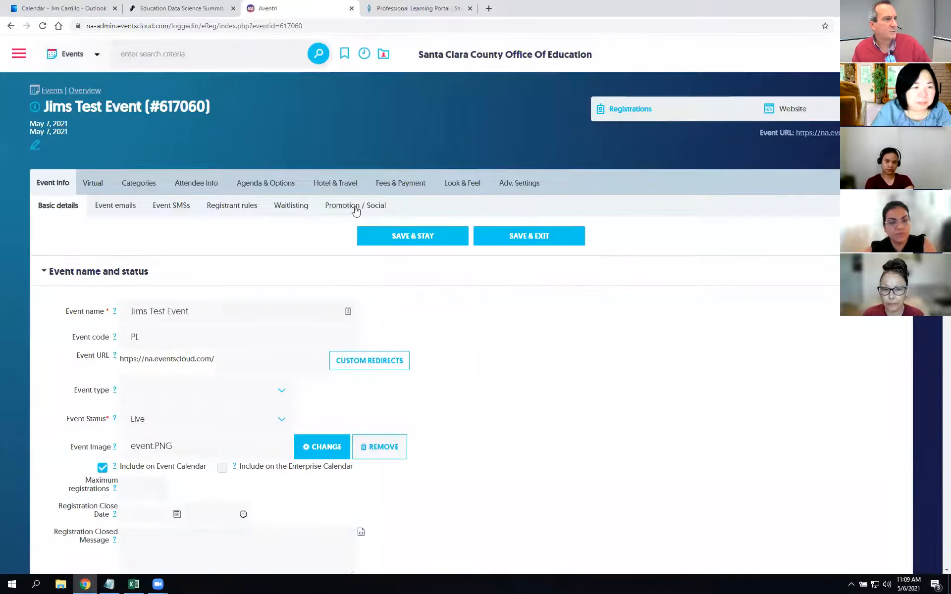
mouse_move(467, 183)
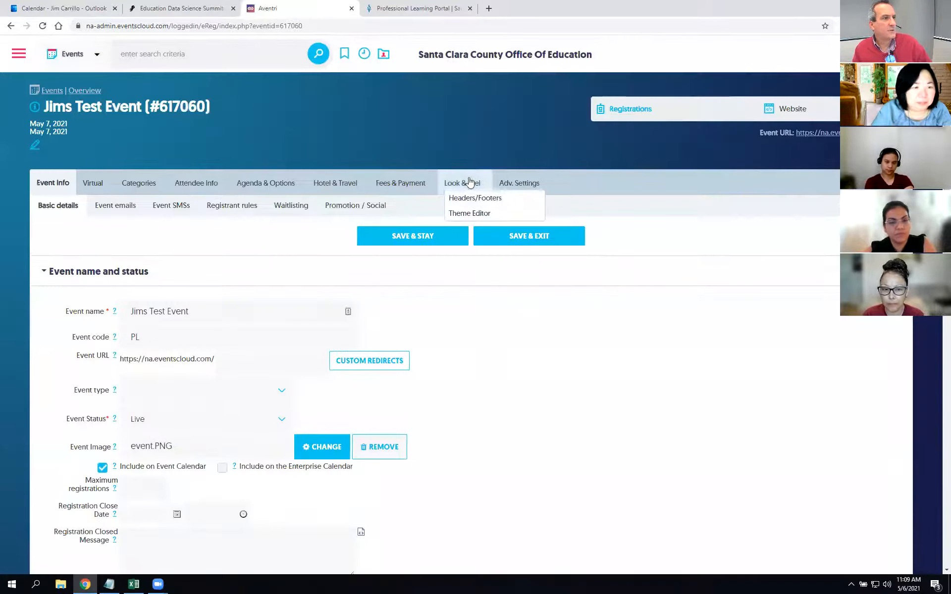
left_click(467, 184)
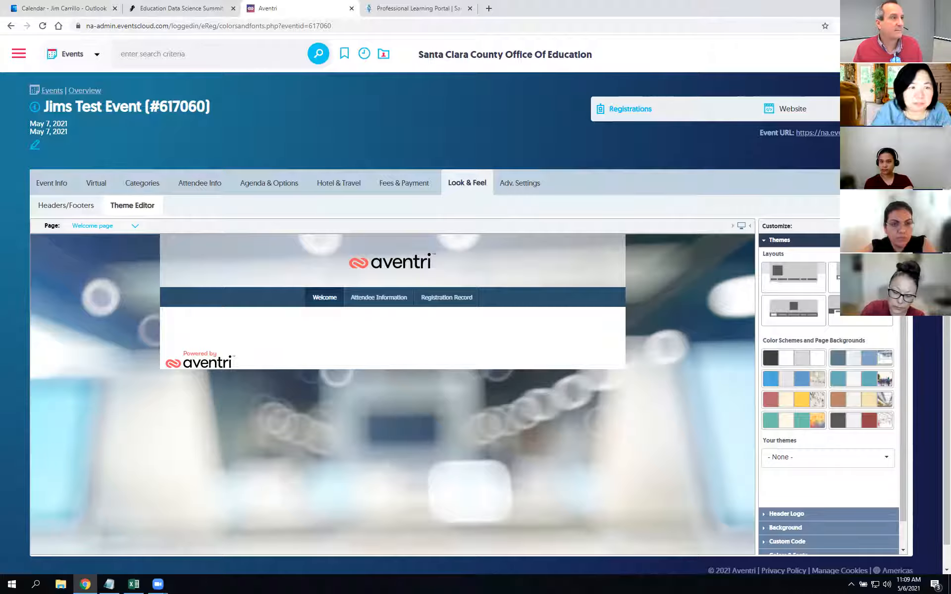
left_click(818, 132)
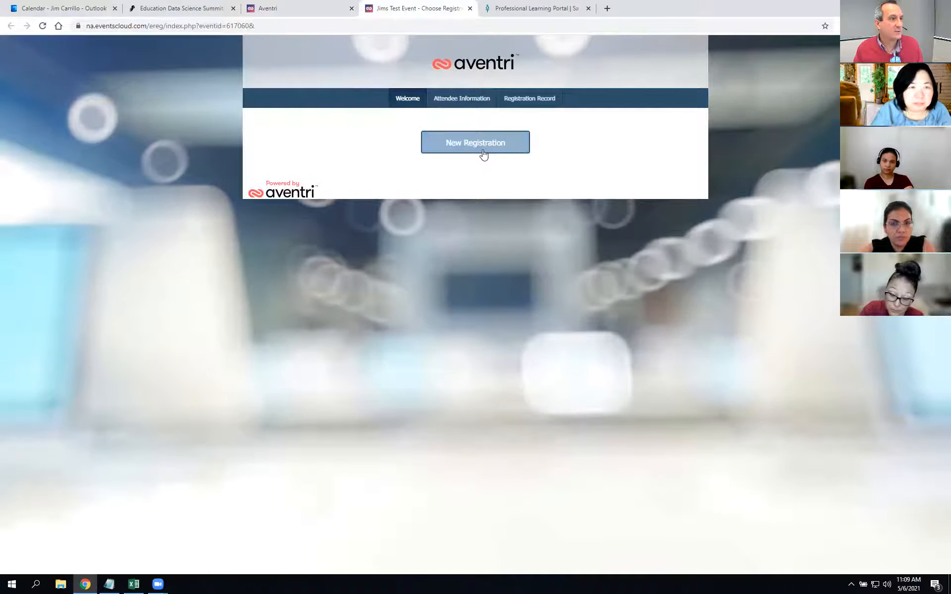
Step: Open Jims Test Event's registration form from the portal and compare it with the welcome page
left_click(538, 8)
scroll(860, 358, "down", 5)
scroll(861, 361, "down", 3)
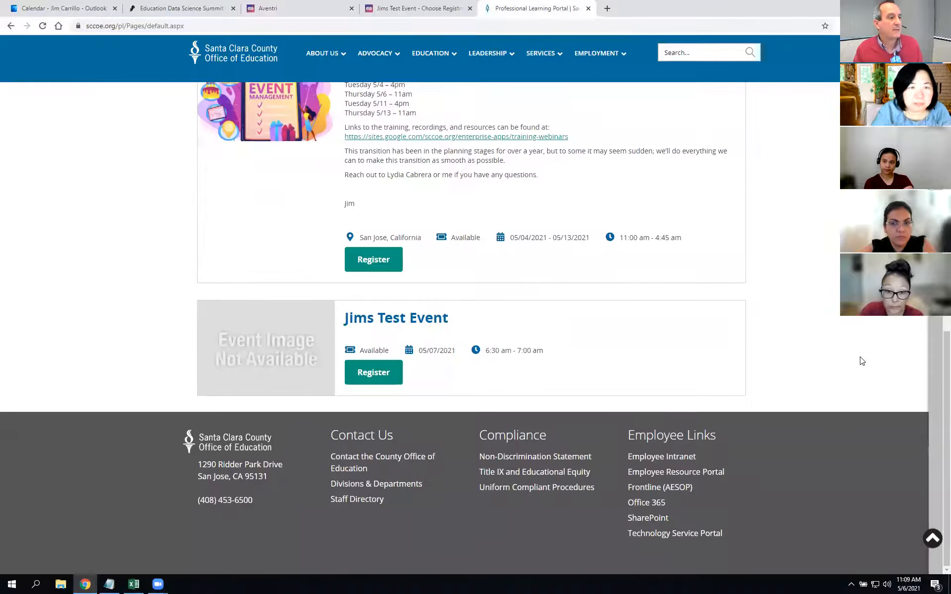
left_click(394, 380)
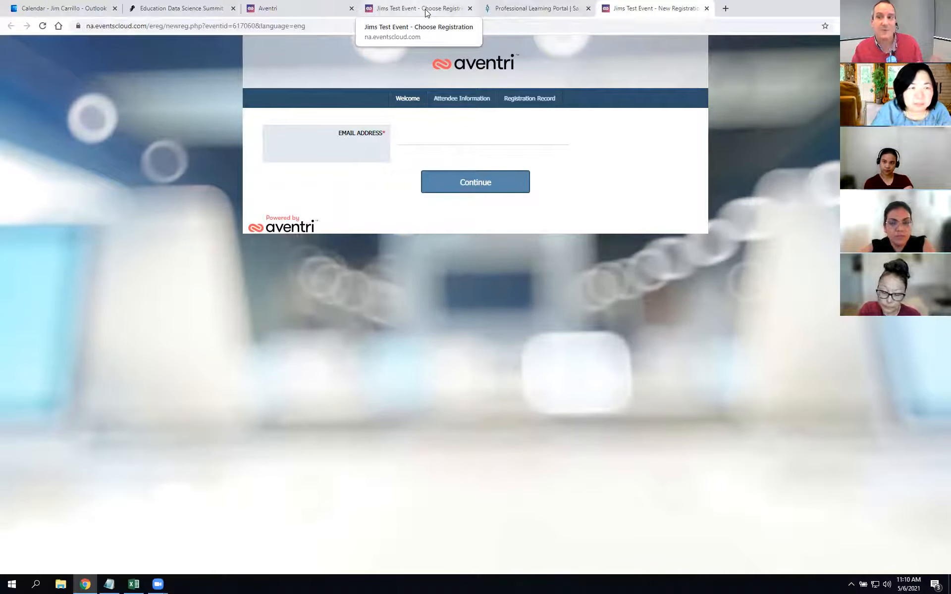
left_click(407, 7)
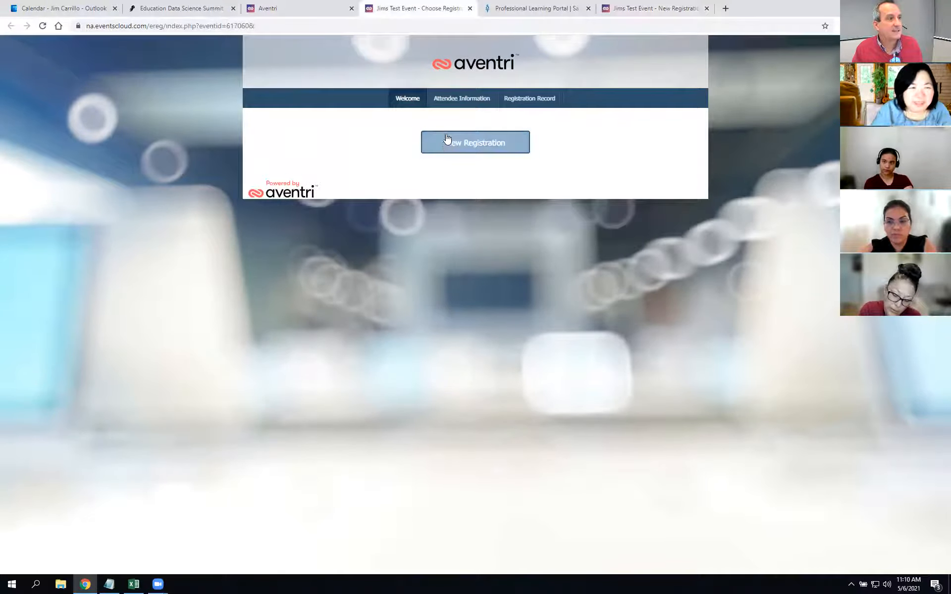
left_click(666, 8)
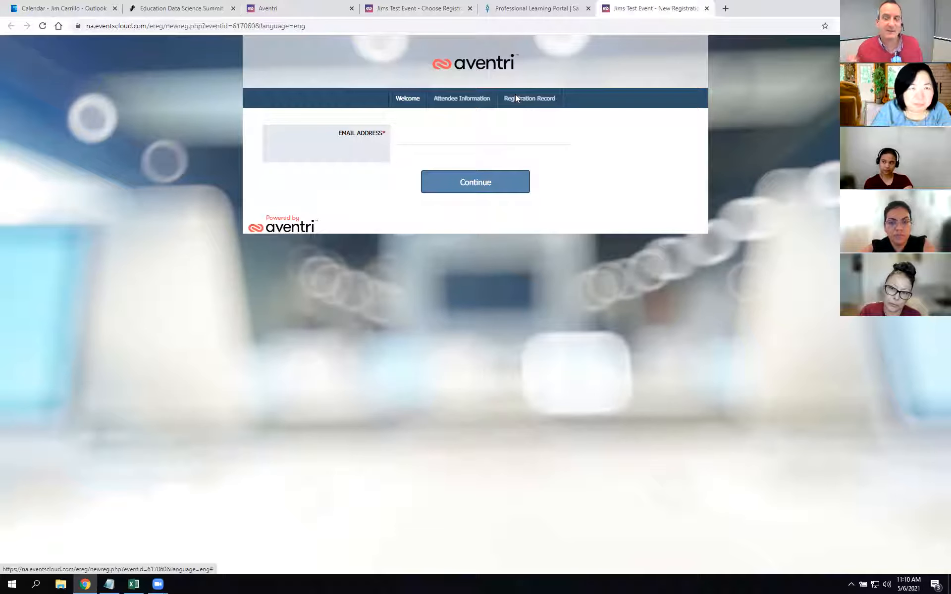
left_click(444, 6)
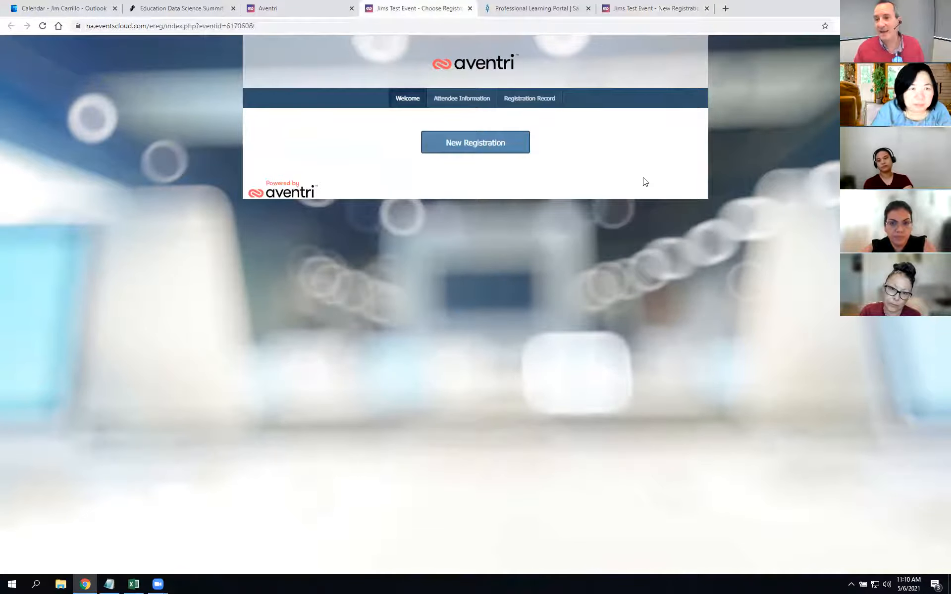
left_click(669, 7)
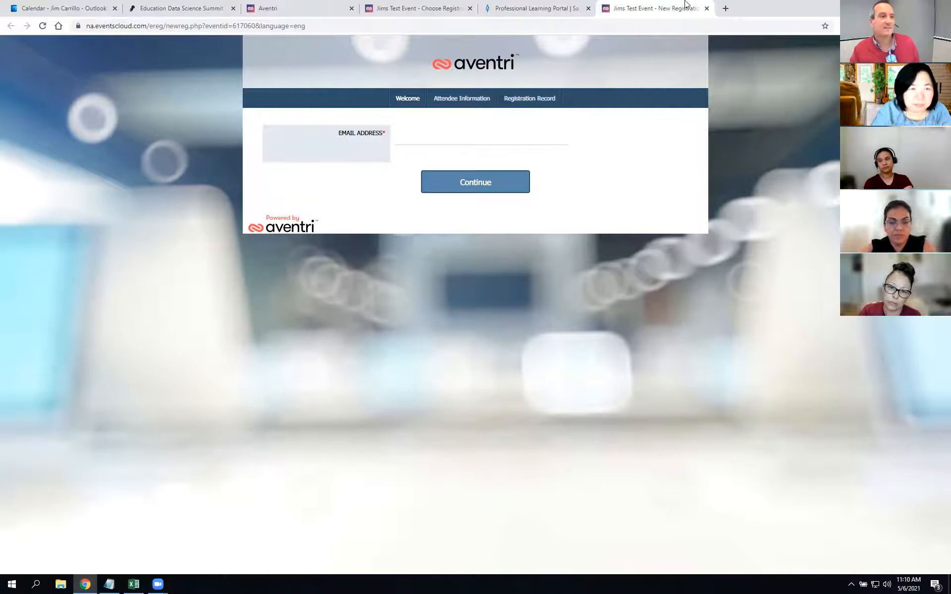
Step: Bring the portal tab forward and reload it
left_click_drag(545, 7, 484, 17)
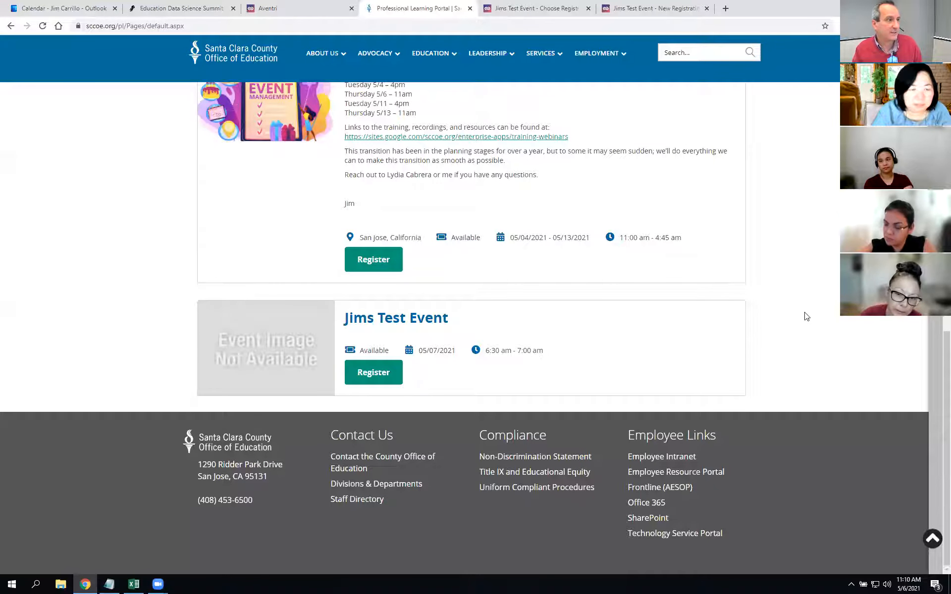
scroll(801, 420, "up", 2)
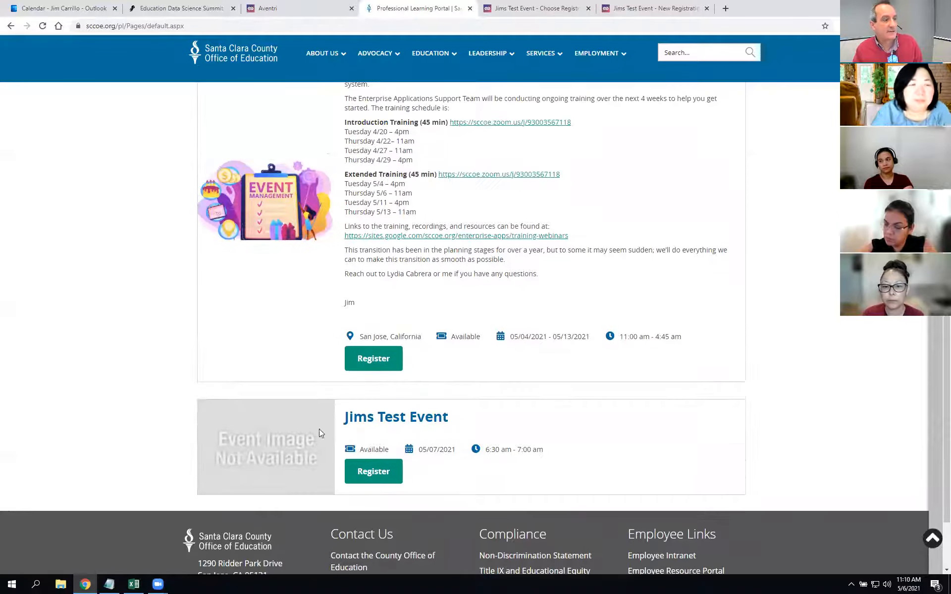
left_click(43, 26)
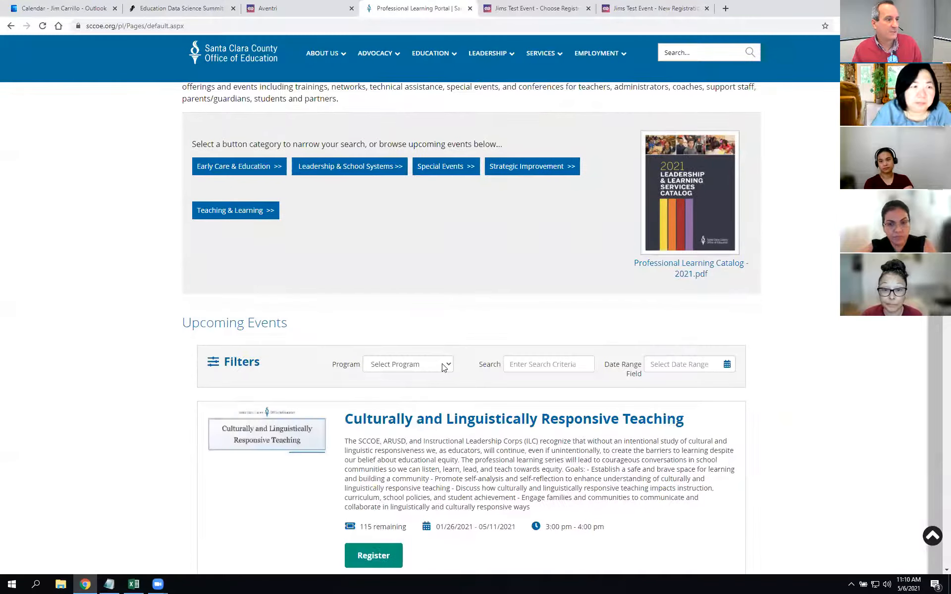
Step: Filter the portal to Technology Services to see Jims Test Event's image, then return to Aventri
left_click(442, 364)
scroll(431, 466, "down", 5)
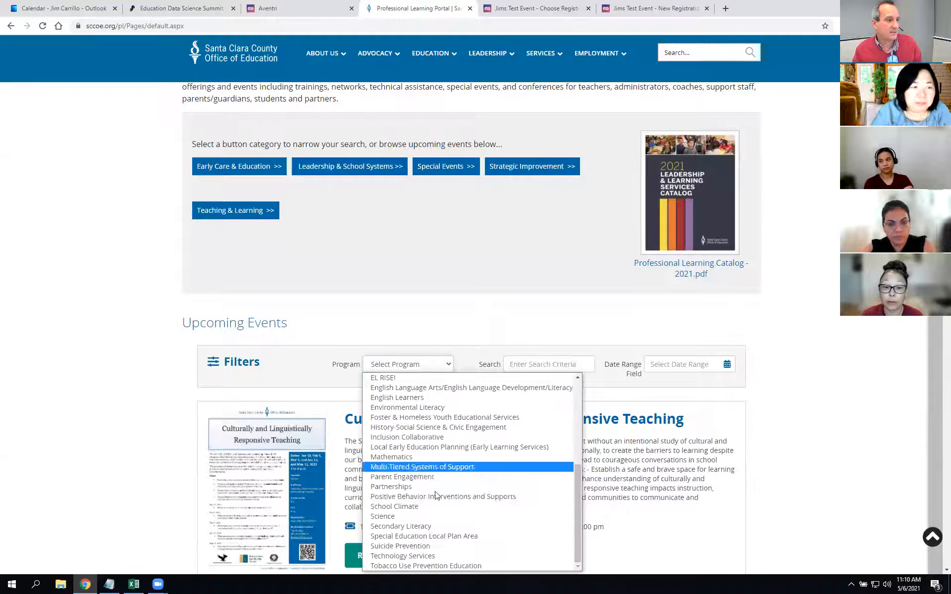
left_click(428, 556)
scroll(799, 382, "down", 10)
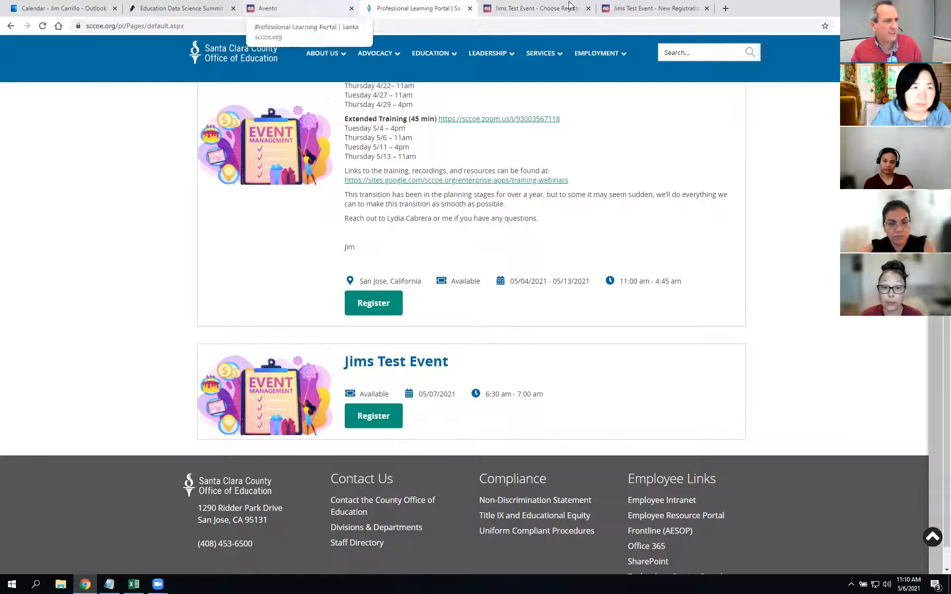
left_click(287, 9)
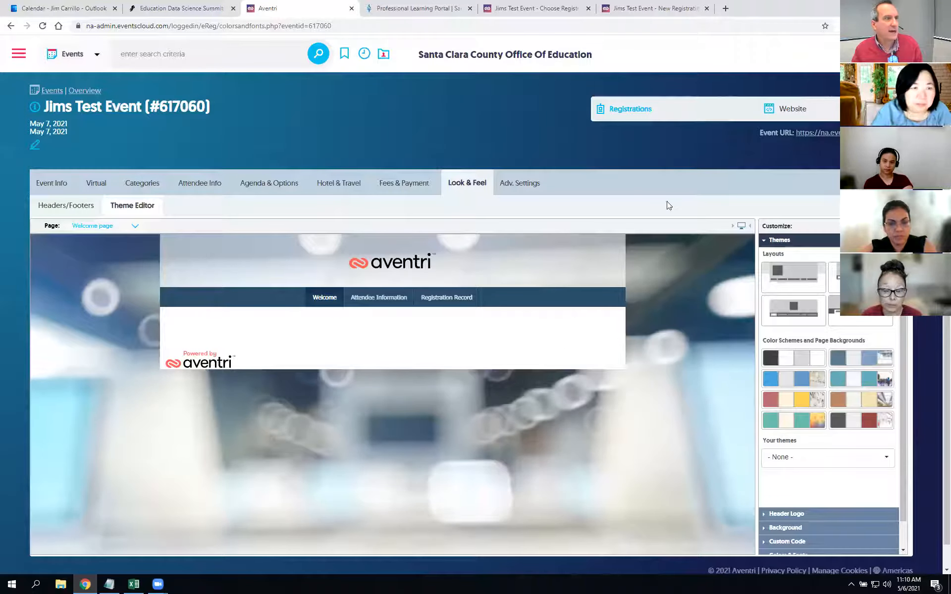
Step: After checking the live welcome page, apply the blue swatch under Color Schemes and Page Backgrounds
left_click(535, 9)
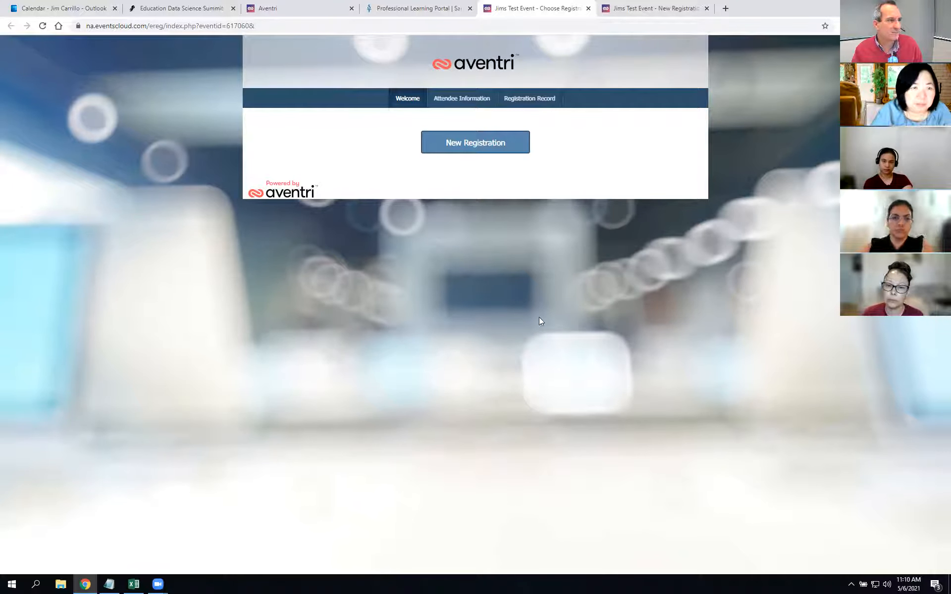
left_click(290, 8)
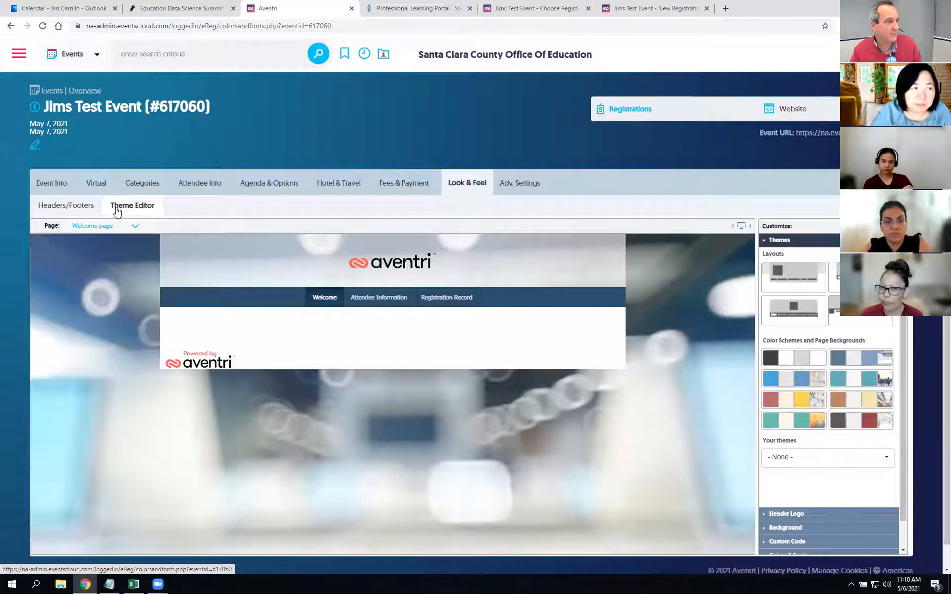
scroll(822, 355, "down", 1)
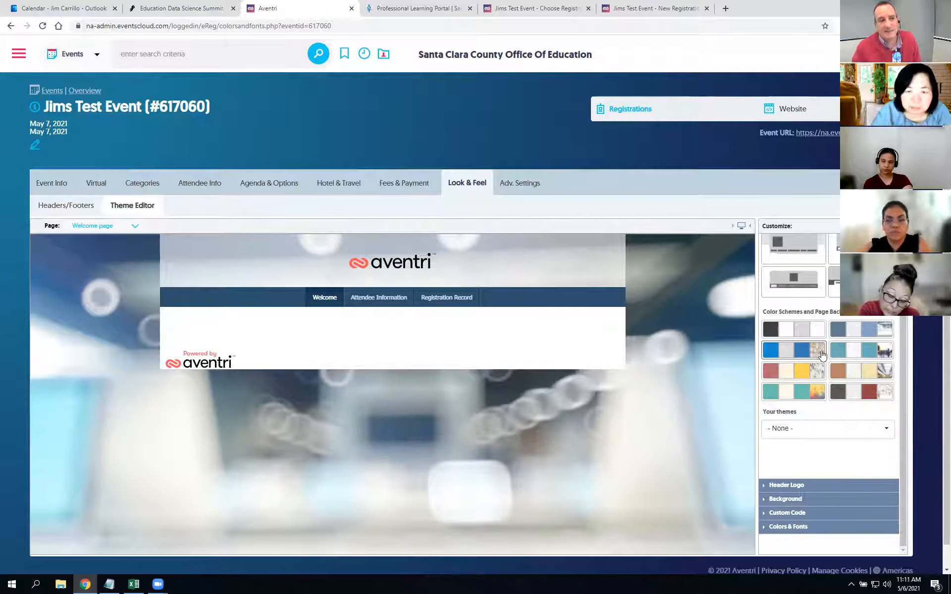
left_click(798, 359)
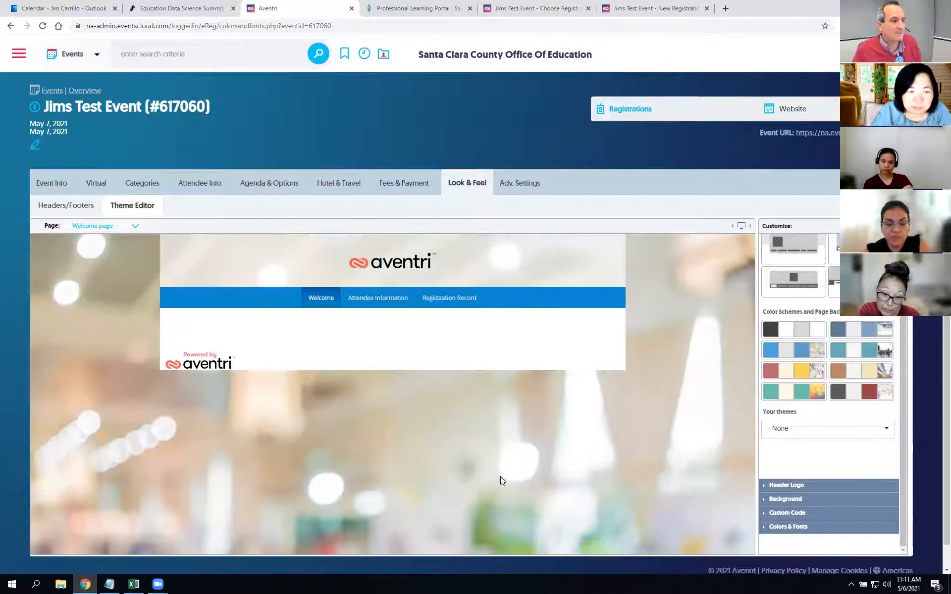
scroll(501, 480, "down", 1)
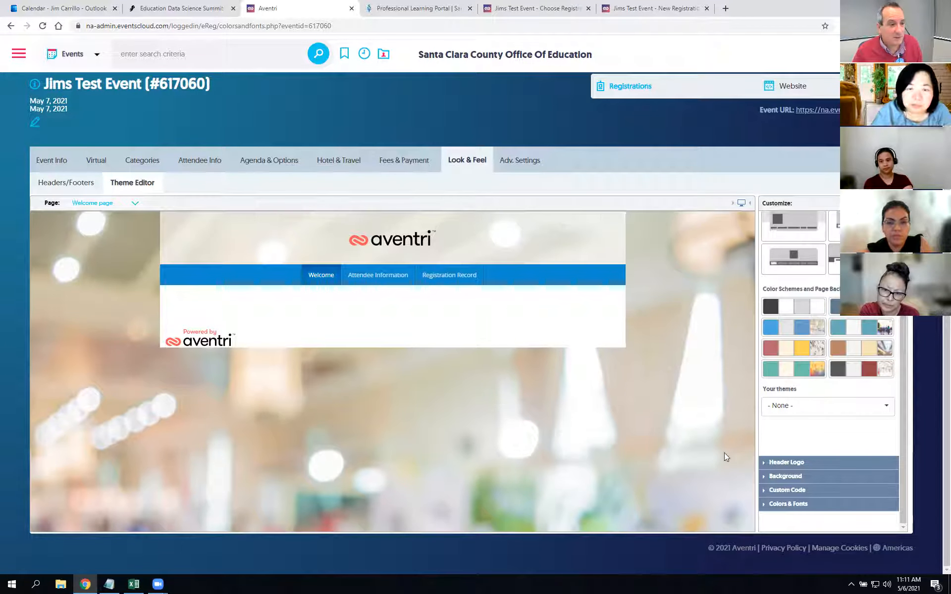
Step: Choose the SCCOE logo from the image database as the Header Logo
left_click(764, 464)
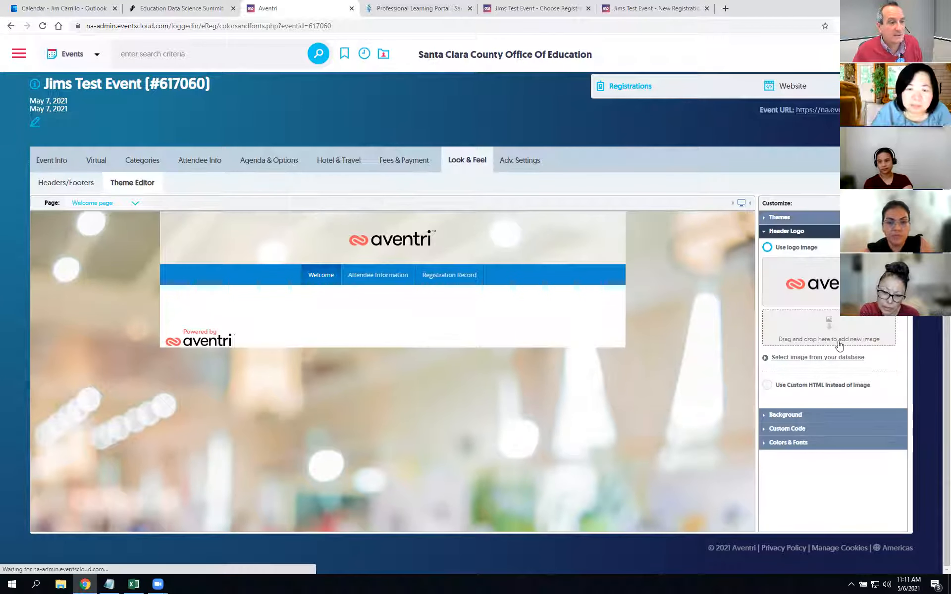
left_click(817, 358)
scroll(832, 377, "down", 3)
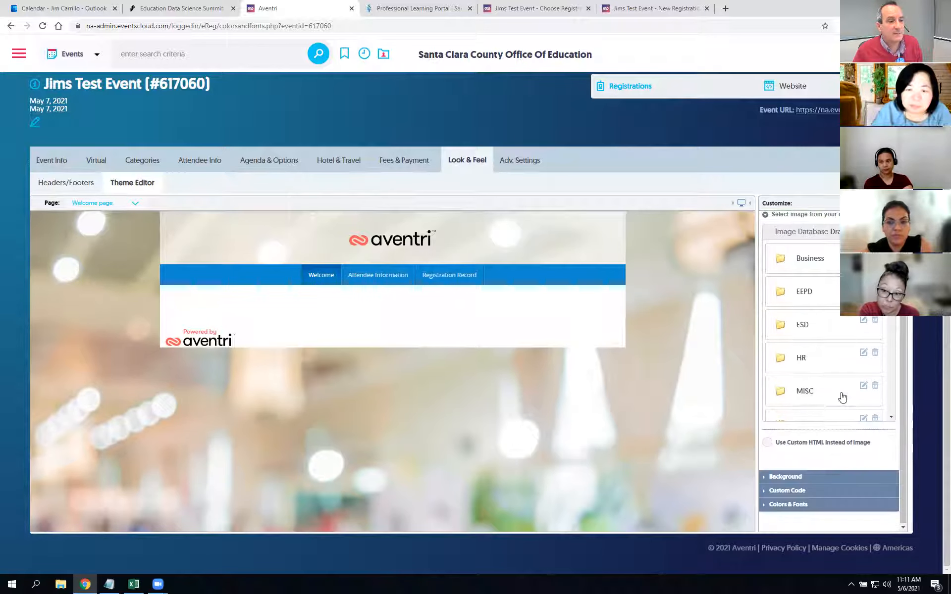
scroll(822, 347, "down", 4)
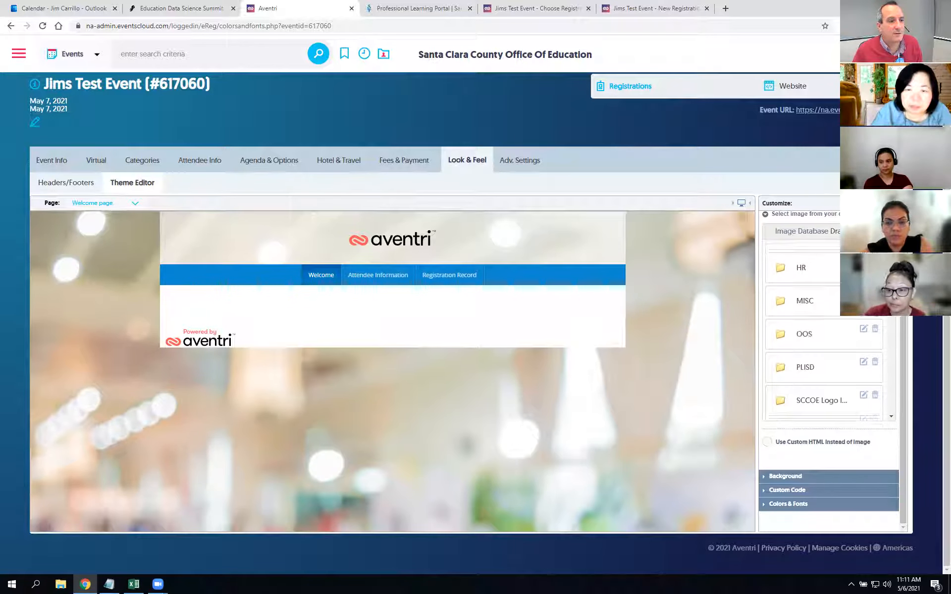
scroll(812, 323, "down", 2)
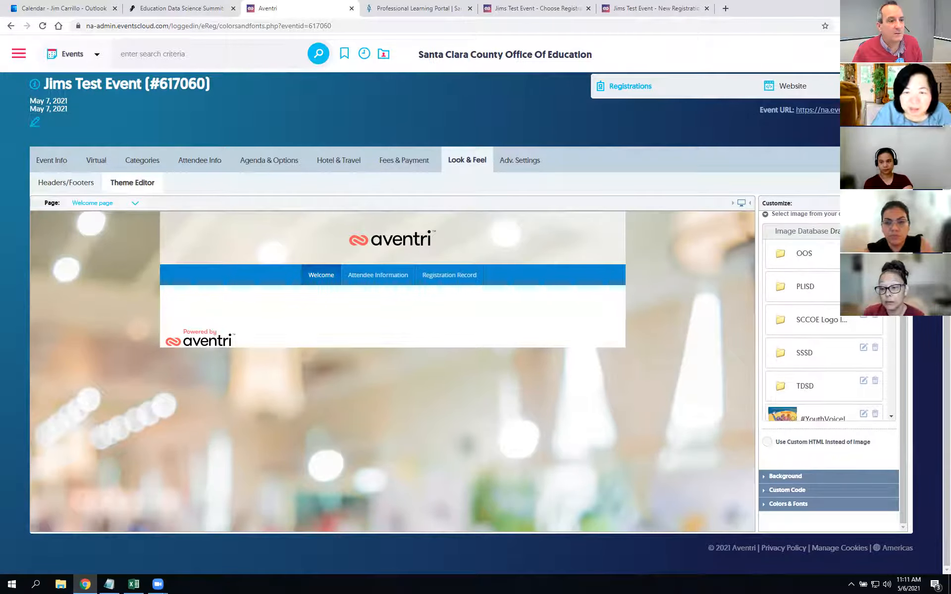
left_click(813, 322)
scroll(812, 322, "down", 3)
scroll(813, 322, "up", 3)
left_click(794, 293)
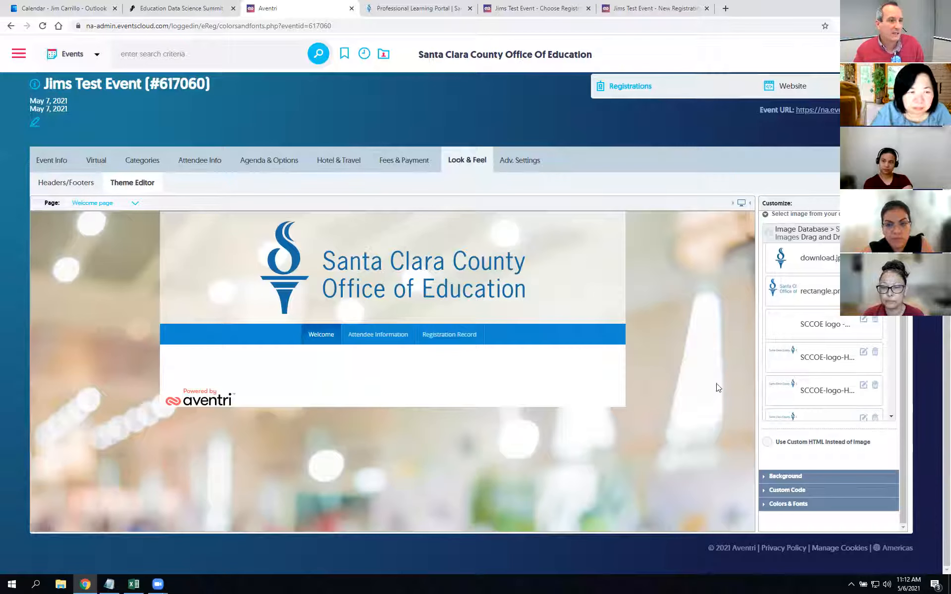
Step: Collapse the list of stored logo images
scroll(682, 307, "up", 1)
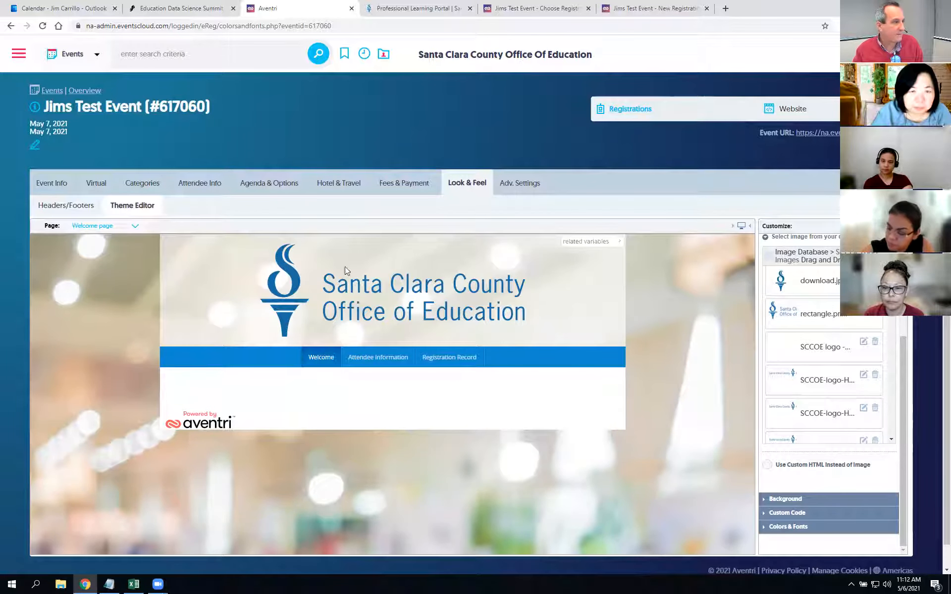
scroll(668, 369, "down", 1)
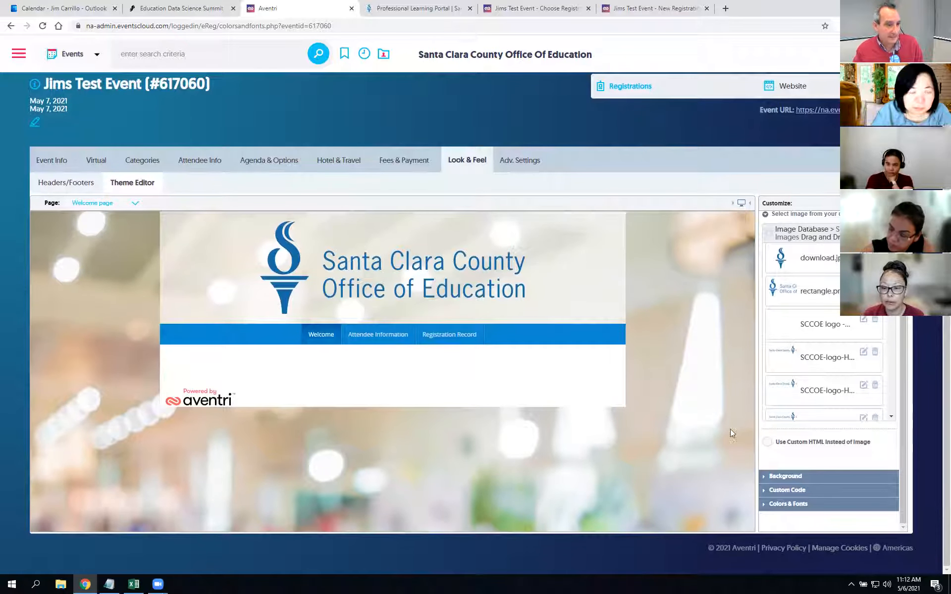
scroll(794, 411, "up", 2)
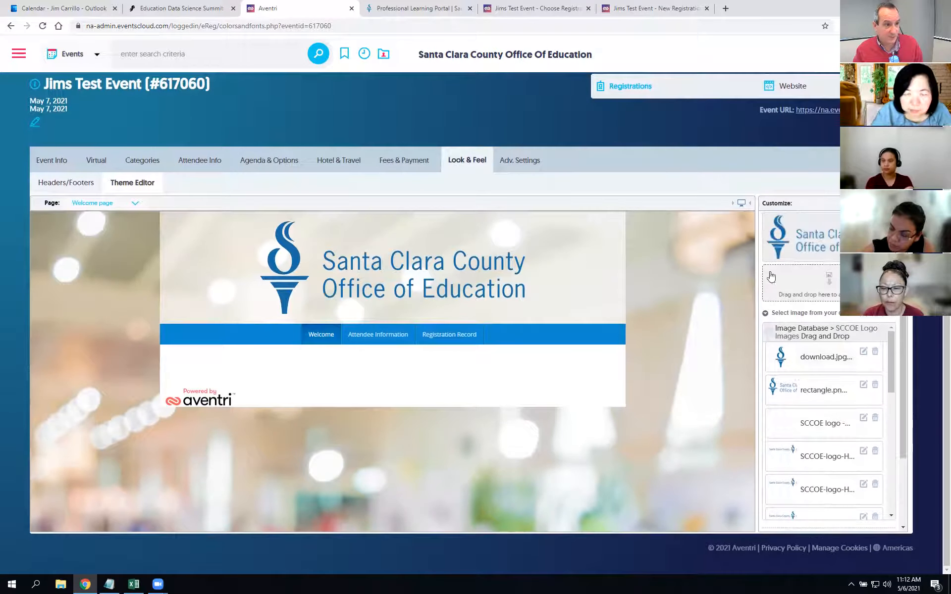
left_click(765, 313)
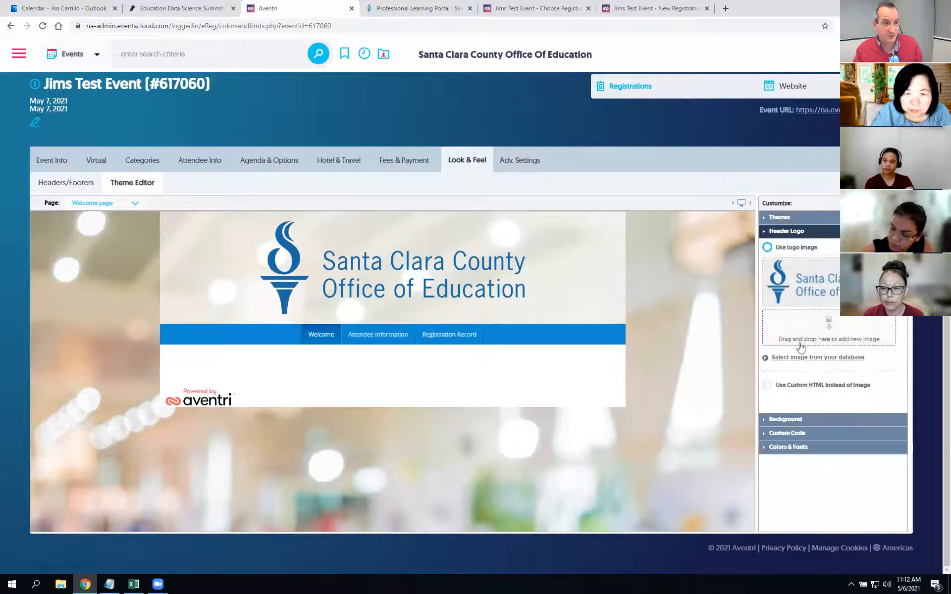
Step: Inspect the theme's Custom CSS under Custom Code, then collapse that section
left_click(766, 434)
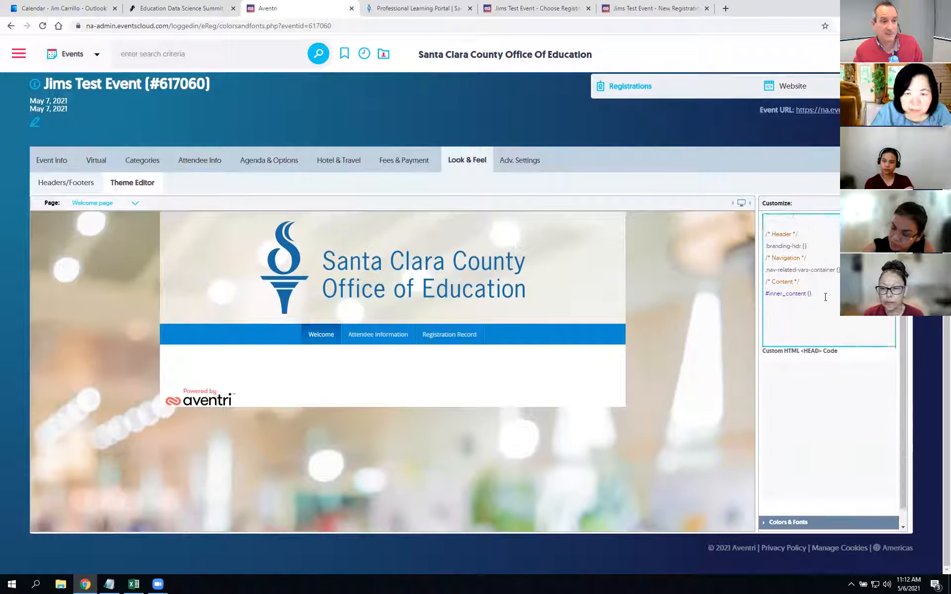
left_click(846, 404)
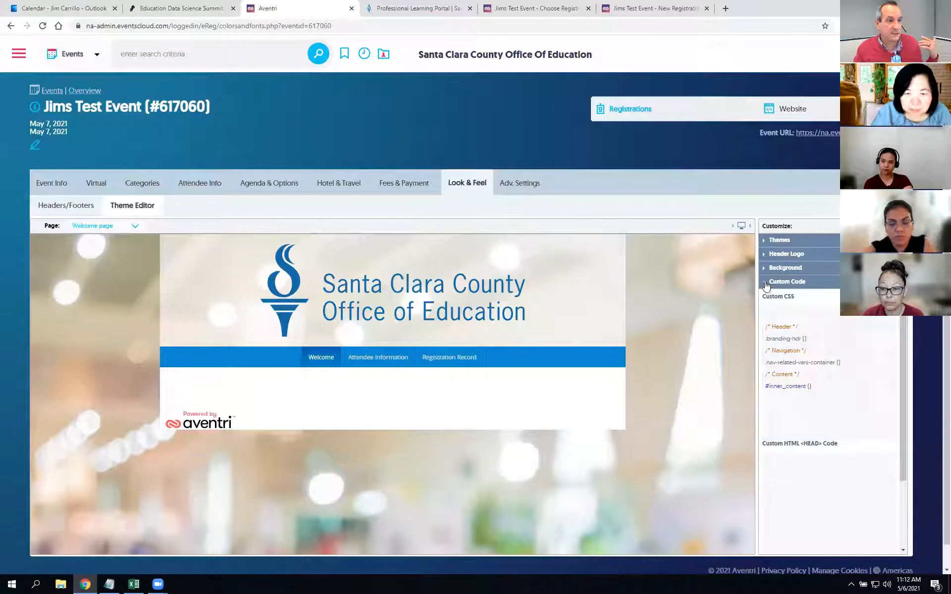
left_click(767, 283)
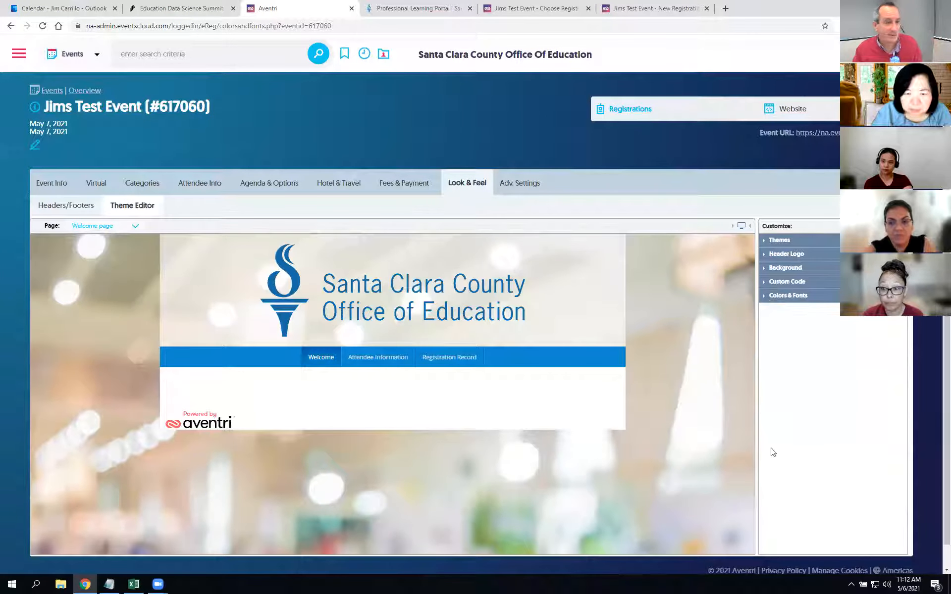
Step: Expand Colors & Fonts and look through the font and colour variables
left_click(766, 297)
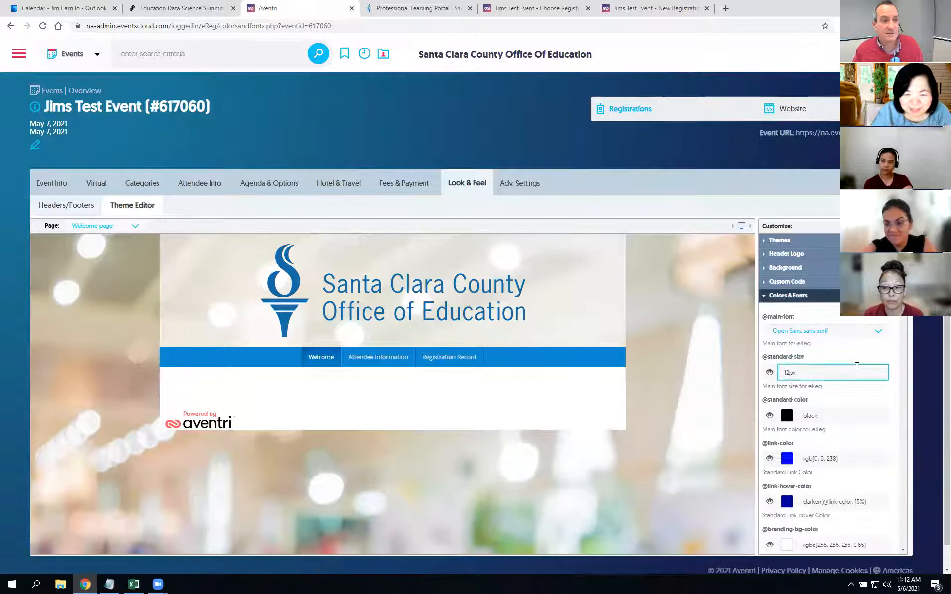
scroll(879, 371, "down", 3)
scroll(870, 420, "down", 4)
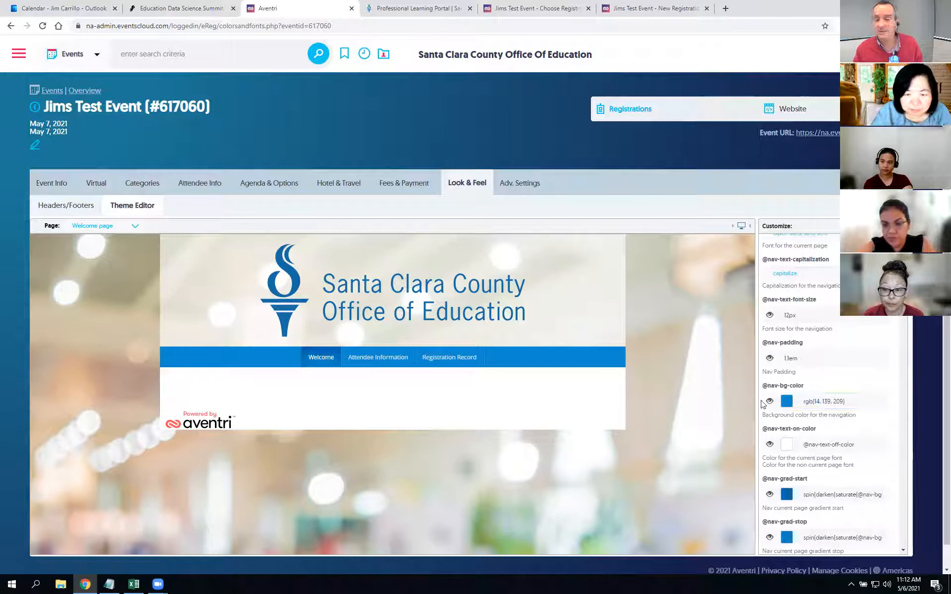
mouse_move(765, 403)
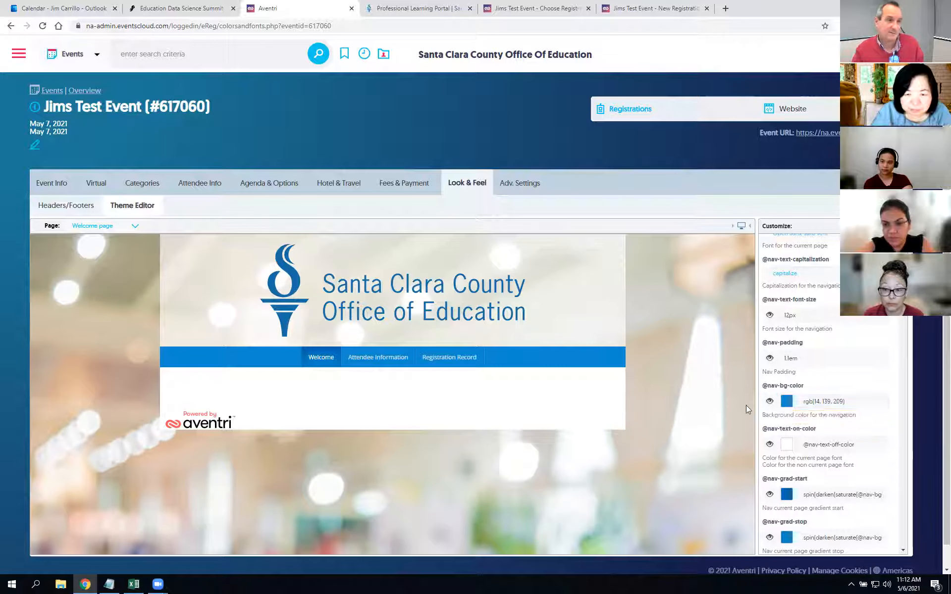
scroll(797, 231, "up", 5)
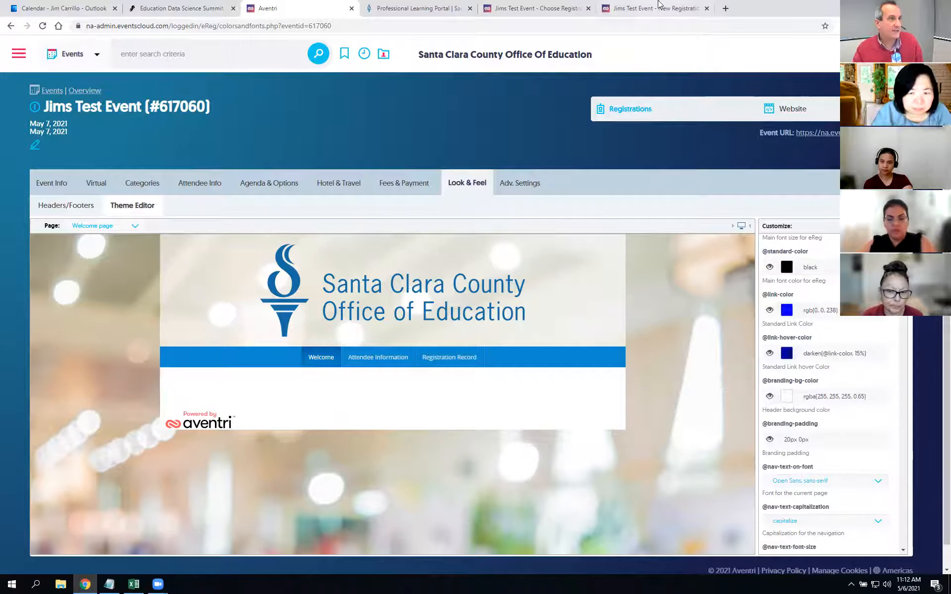
Step: Reload the New Registration and Choose Registration pages to show the SCCOE header
left_click(656, 9)
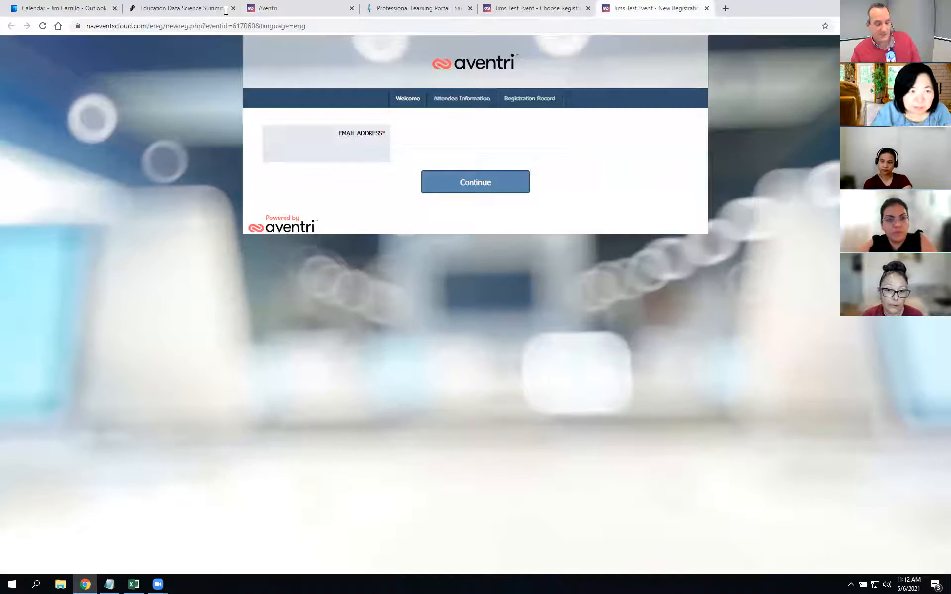
left_click(42, 25)
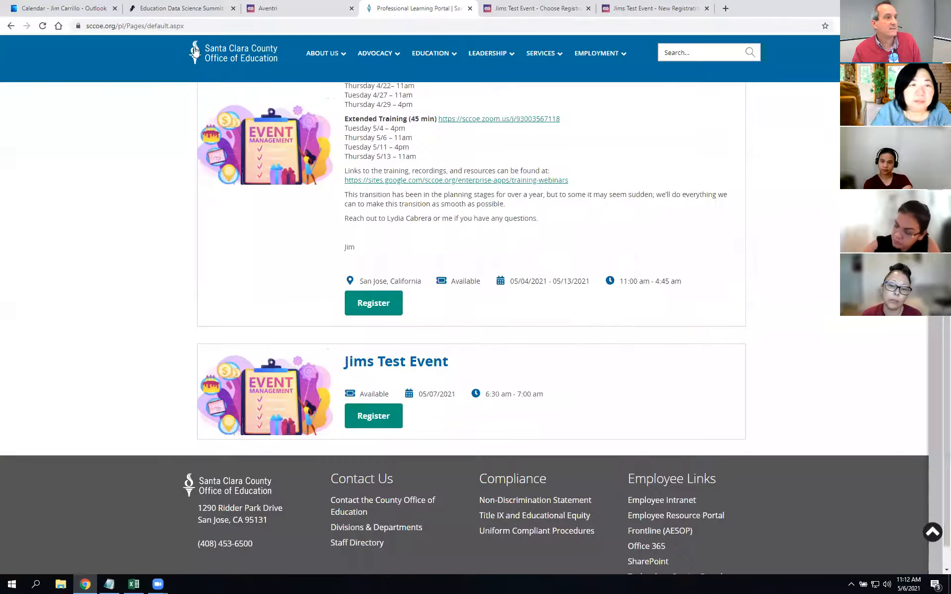
left_click(465, 8)
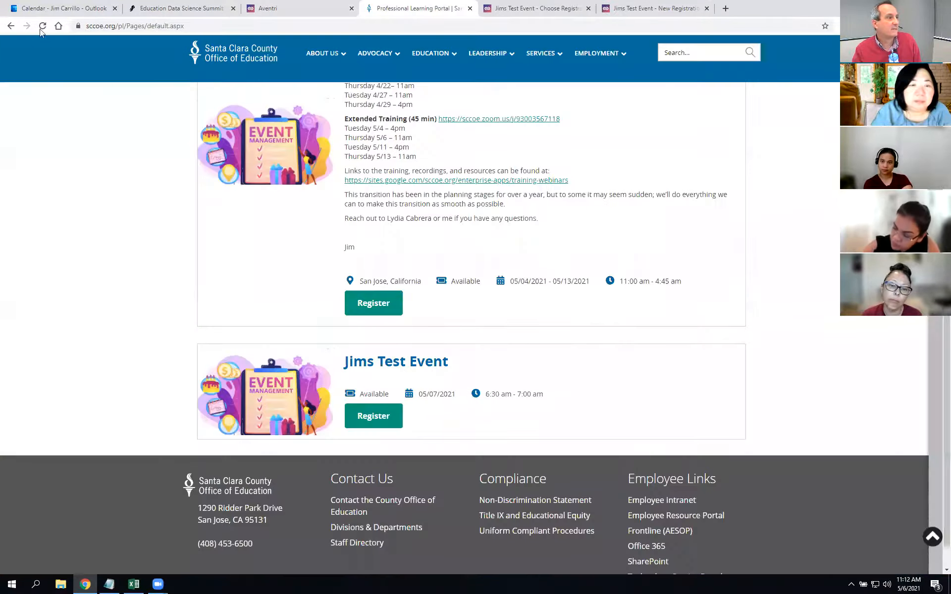
left_click(502, 4)
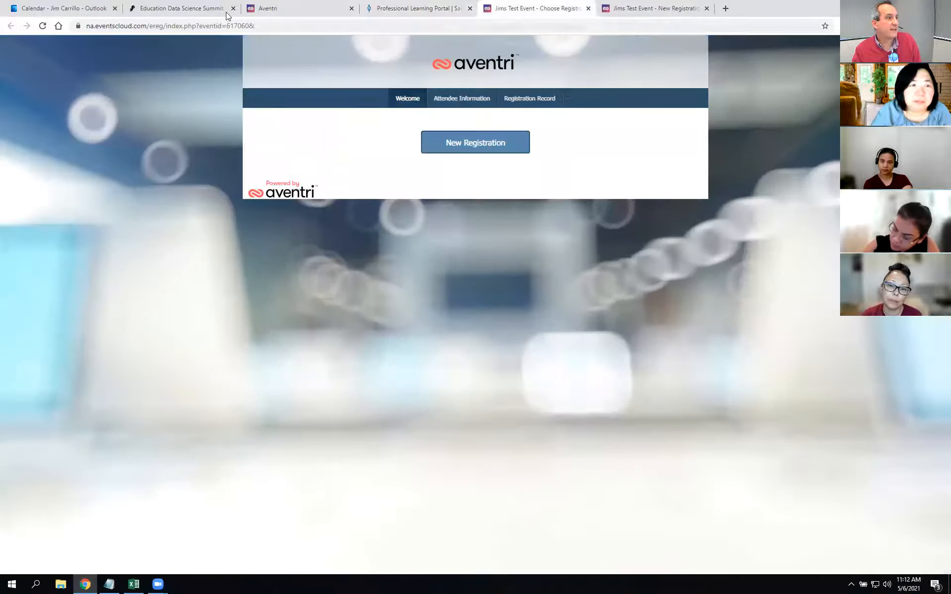
left_click(43, 27)
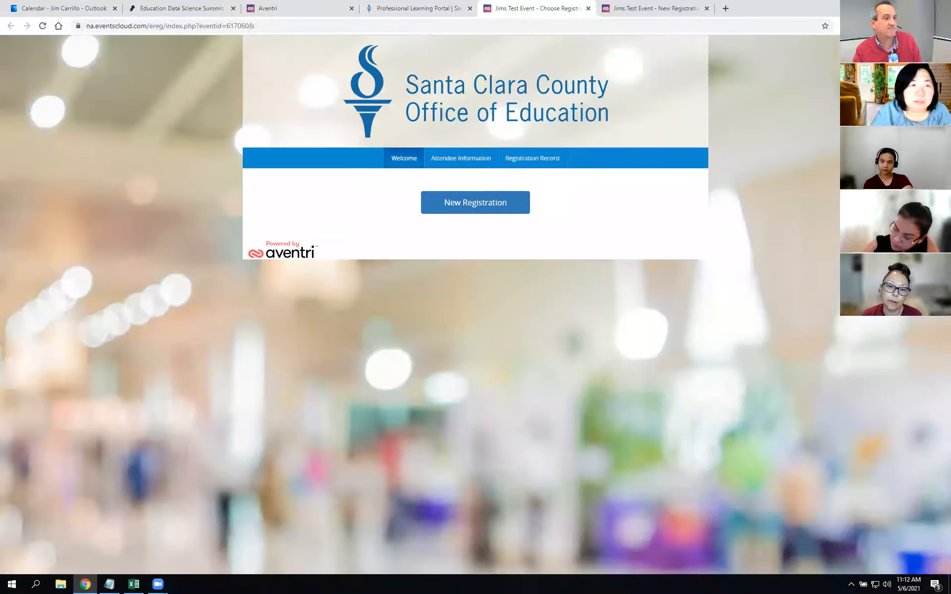
Step: Check the portal and Choose Registration tabs, then return to the Aventri theme editor
left_click(420, 10)
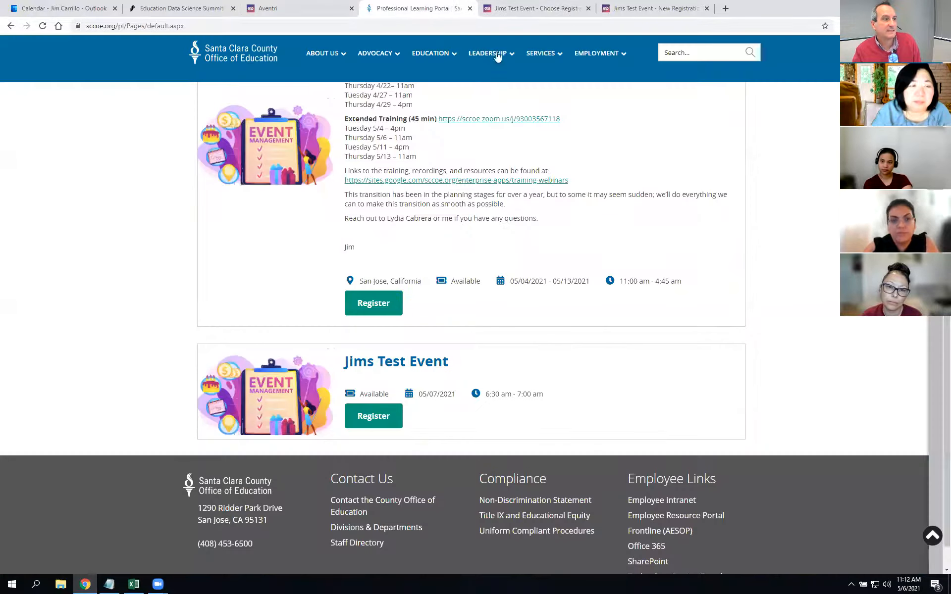
left_click(297, 8)
left_click(509, 6)
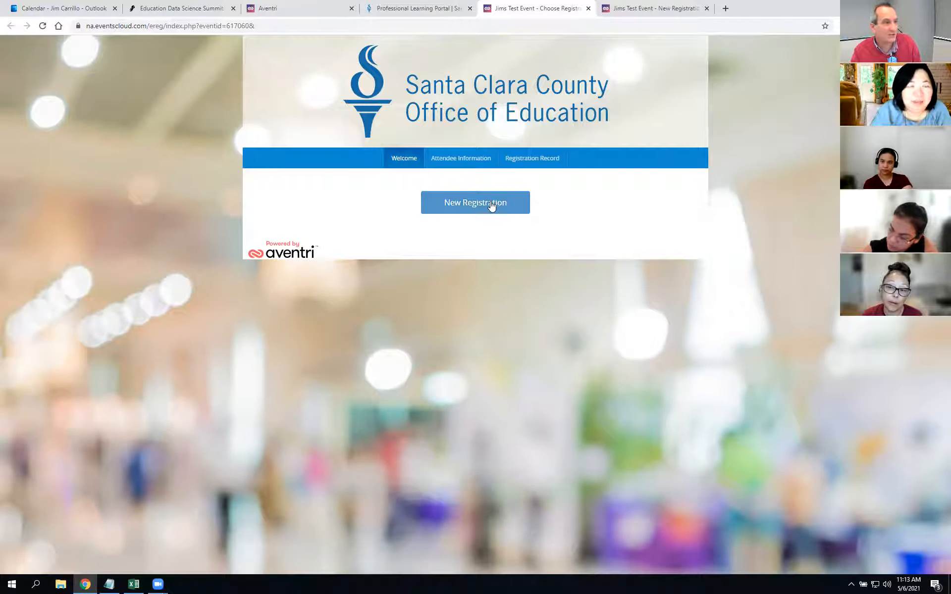
left_click(429, 16)
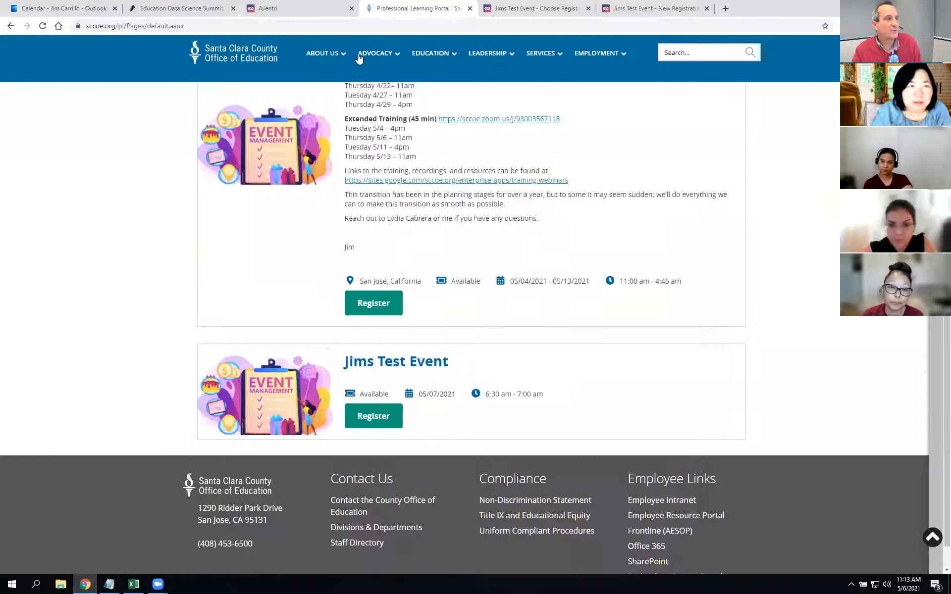
left_click(290, 9)
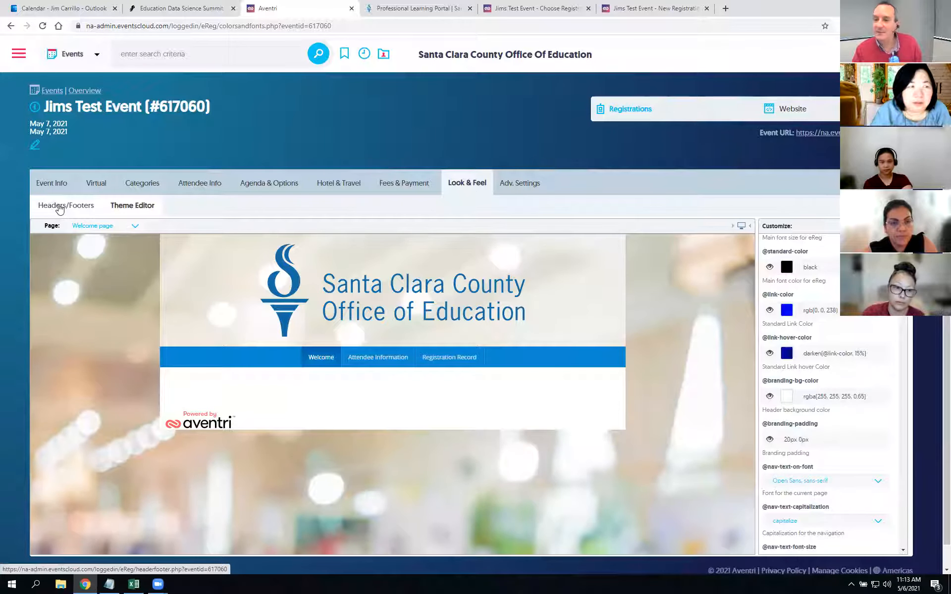
Step: Start a header in Look & Feel > Headers/Footers, cancel it, then go to New Registration
left_click(58, 208)
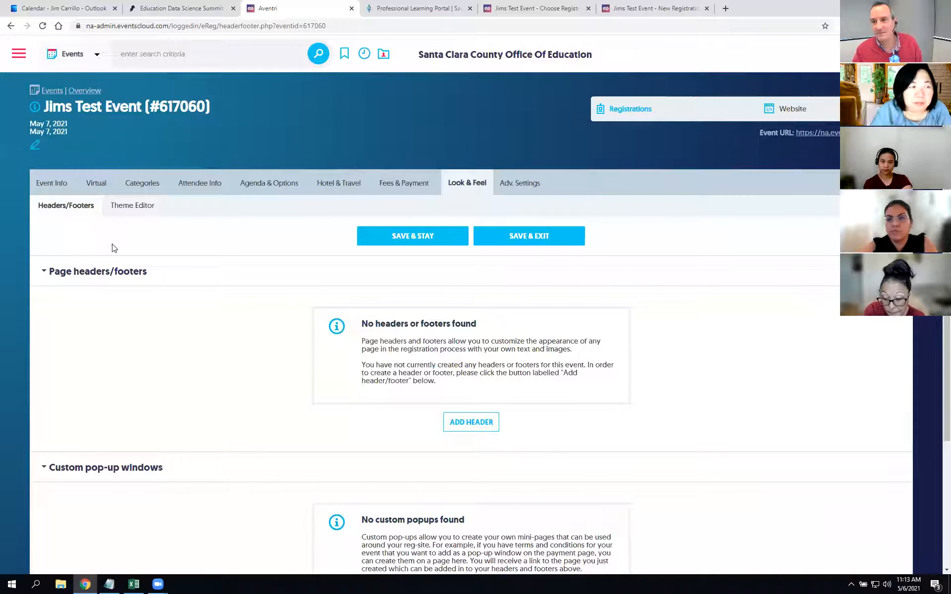
left_click(472, 423)
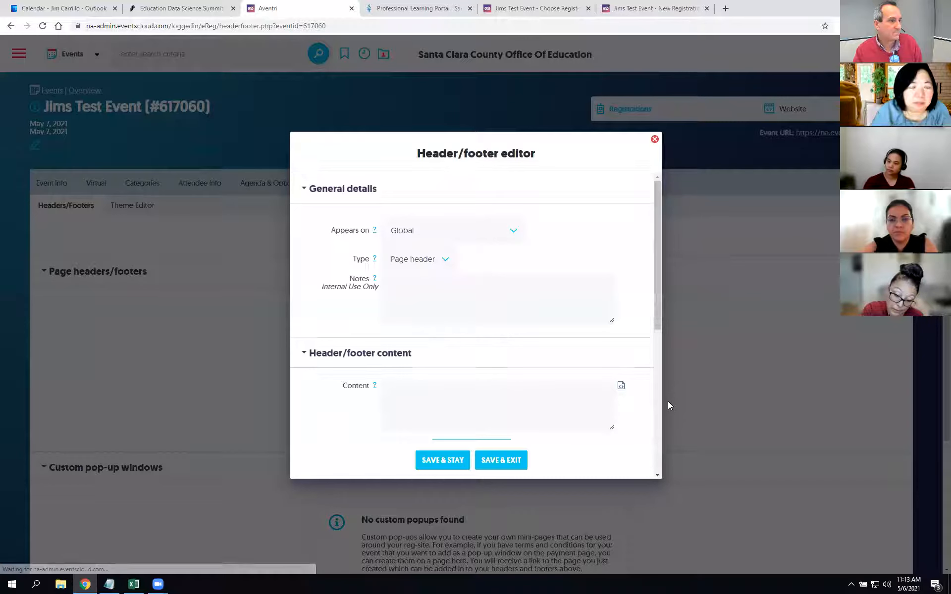
left_click(655, 139)
left_click(646, 6)
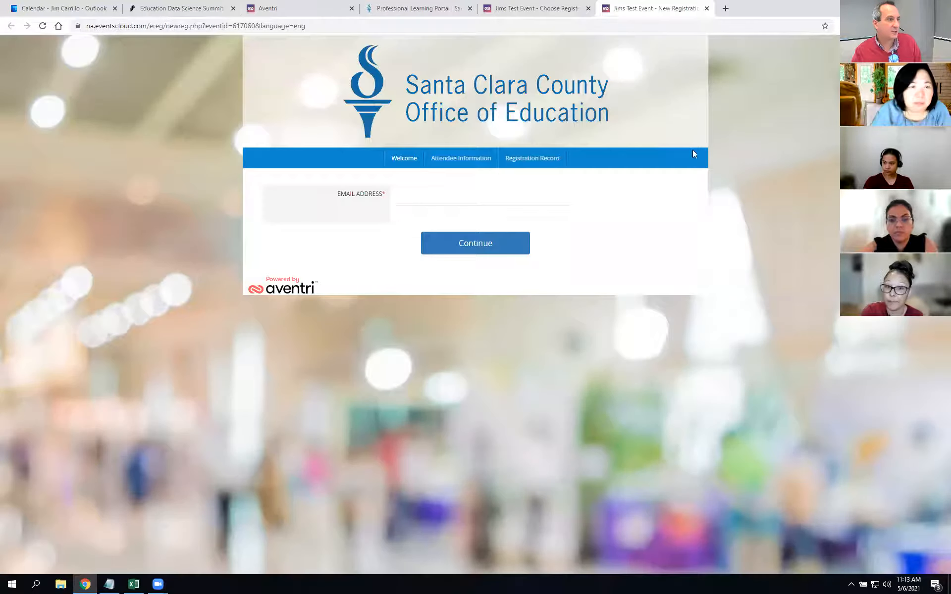
Step: Copy the training-announcement description of the event above Jims Test Event in the portal
left_click(423, 6)
left_click_drag(557, 225, 425, 150)
scroll(583, 278, "up", 2)
left_click_drag(576, 332, 344, 98)
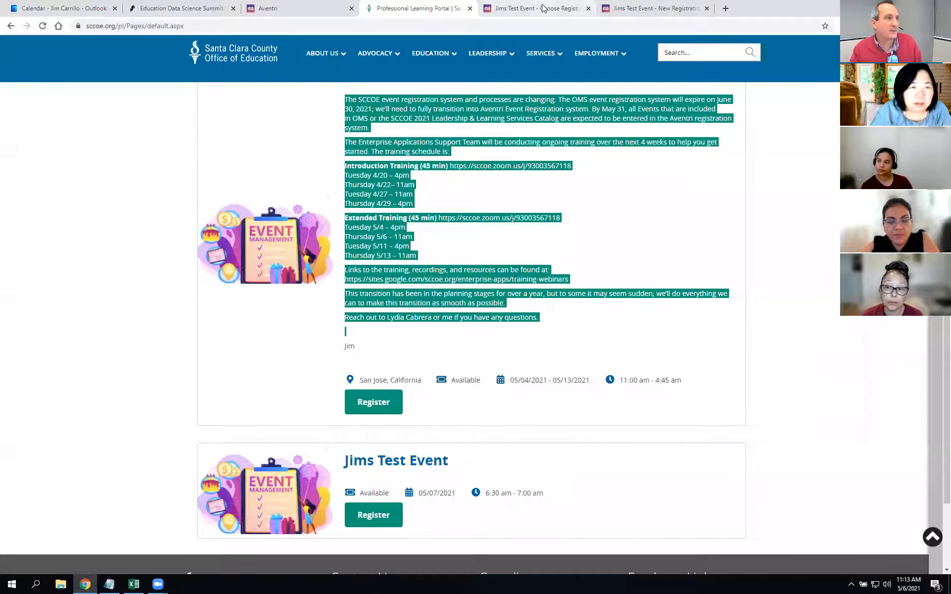
left_click(277, 9)
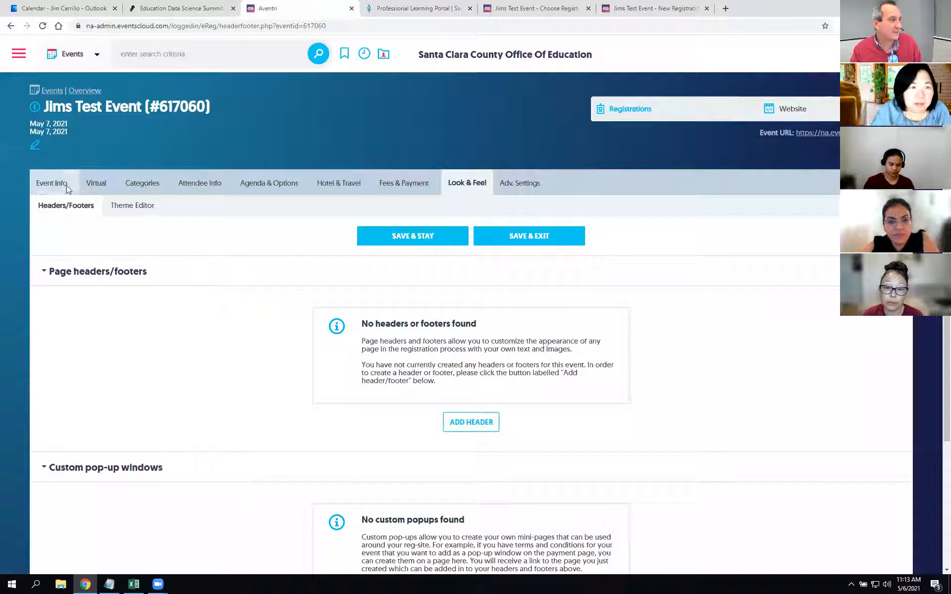
Step: Paste the announcement into Event Info > Basic details > Event Description and save
mouse_move(68, 188)
left_click(76, 230)
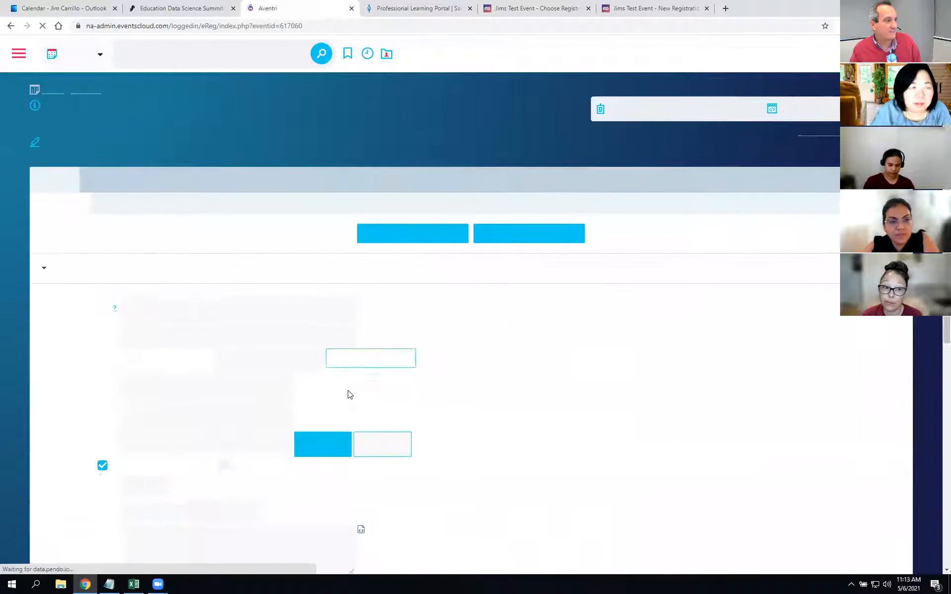
scroll(199, 468, "down", 5)
left_click(238, 366)
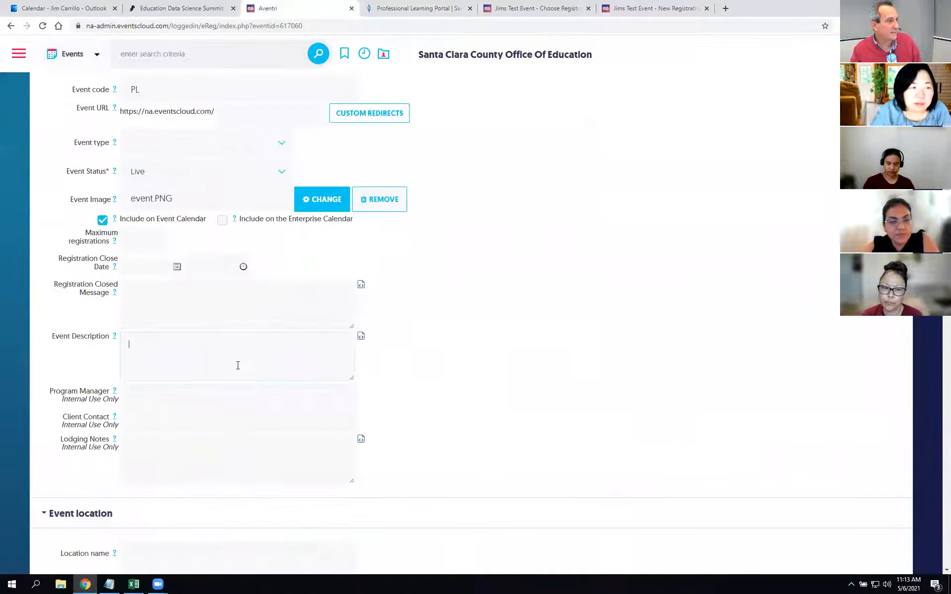
left_click(361, 338)
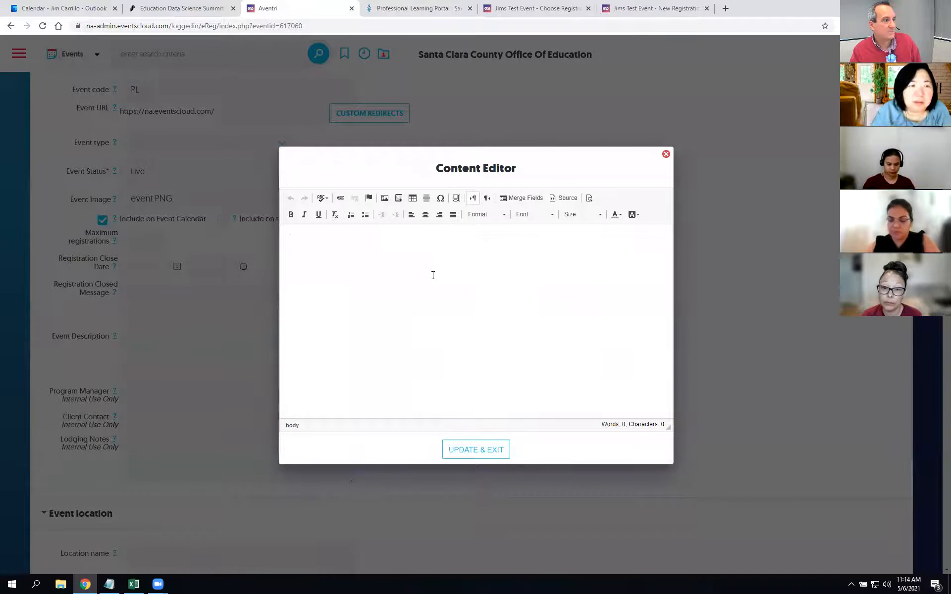
key("ctrl+v")
scroll(559, 329, "up", 1)
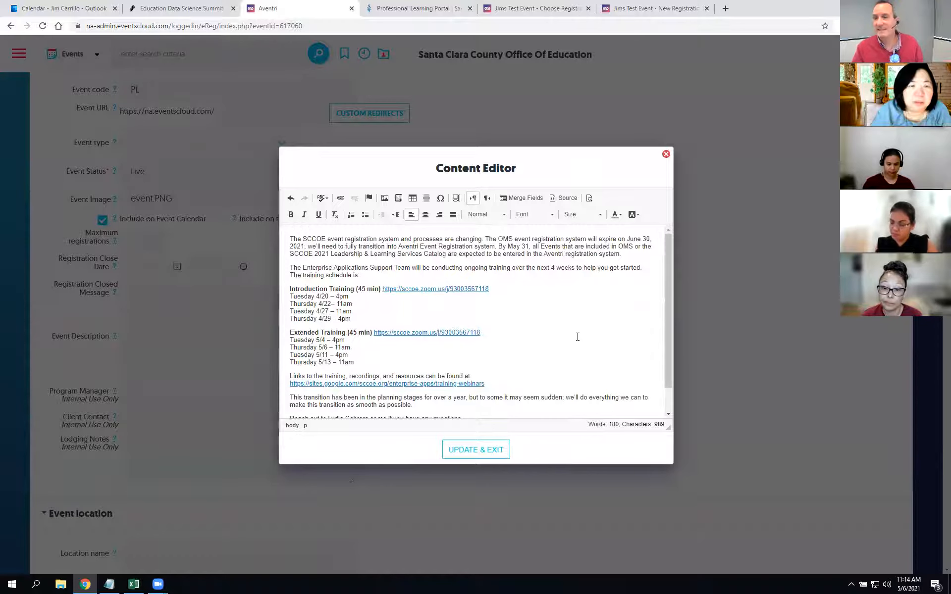
scroll(560, 329, "down", 1)
left_click(477, 454)
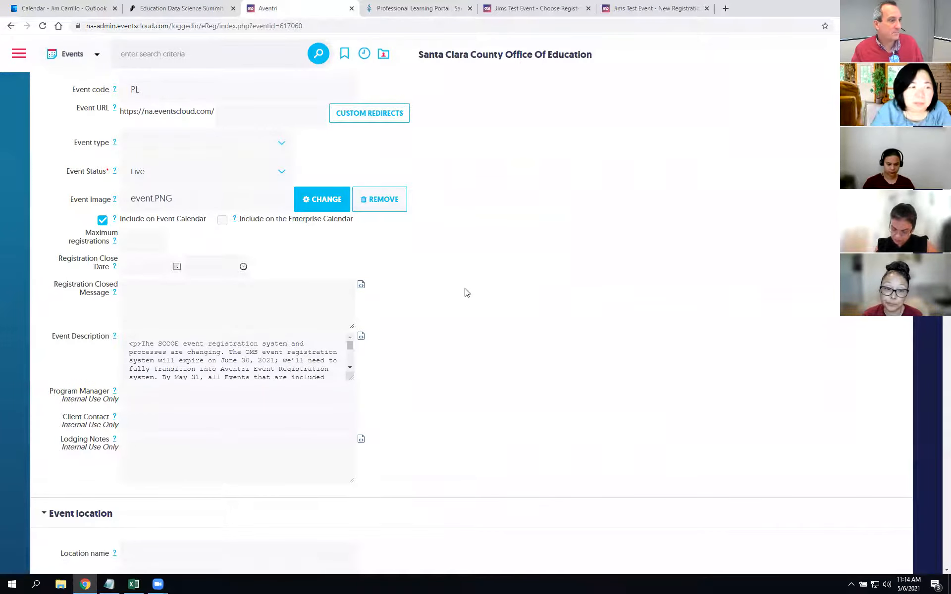
scroll(464, 293, "up", 5)
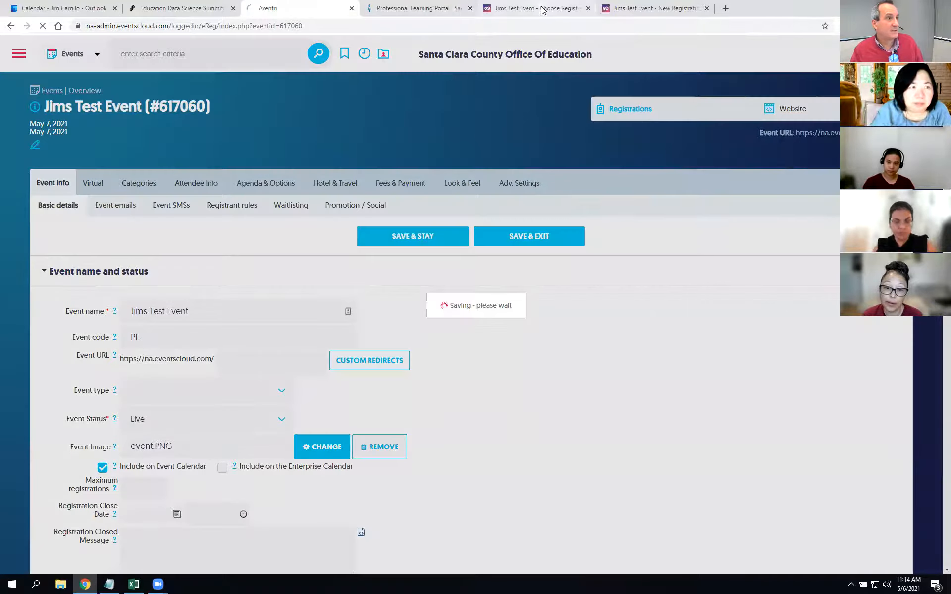
left_click(542, 9)
Step: Reload the registration page, then start a new header in Aventri's Headers/Footers settings
left_click(41, 26)
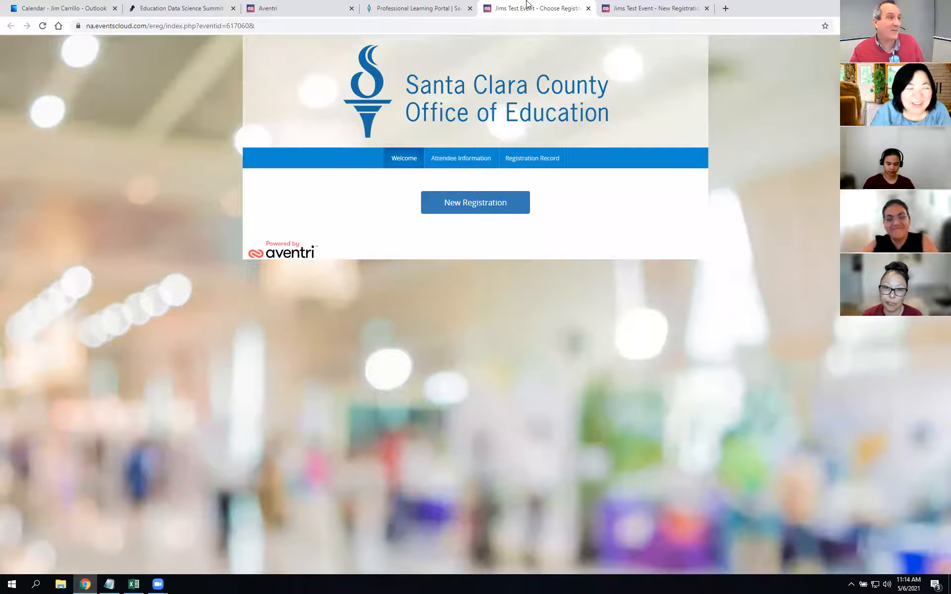
left_click(282, 8)
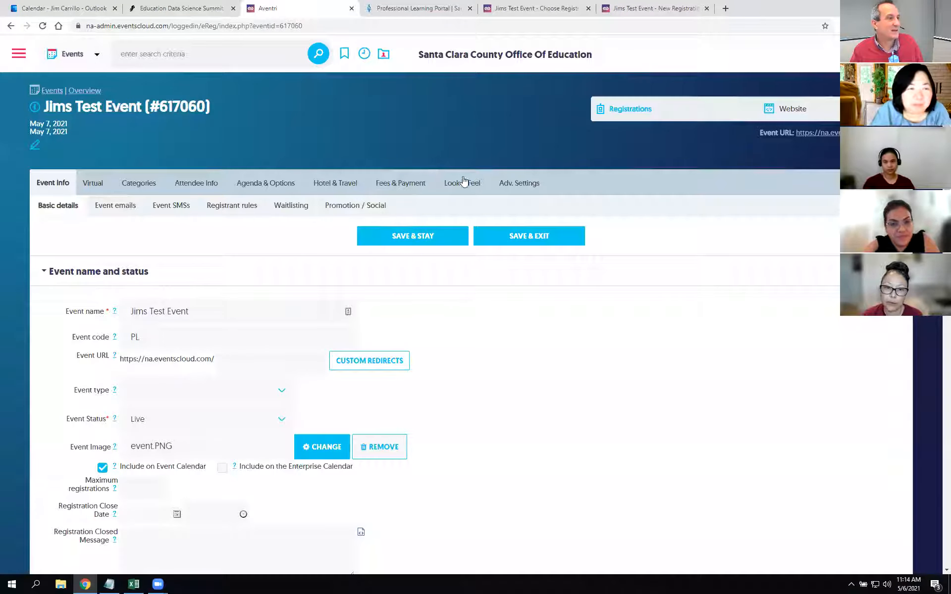
left_click(464, 199)
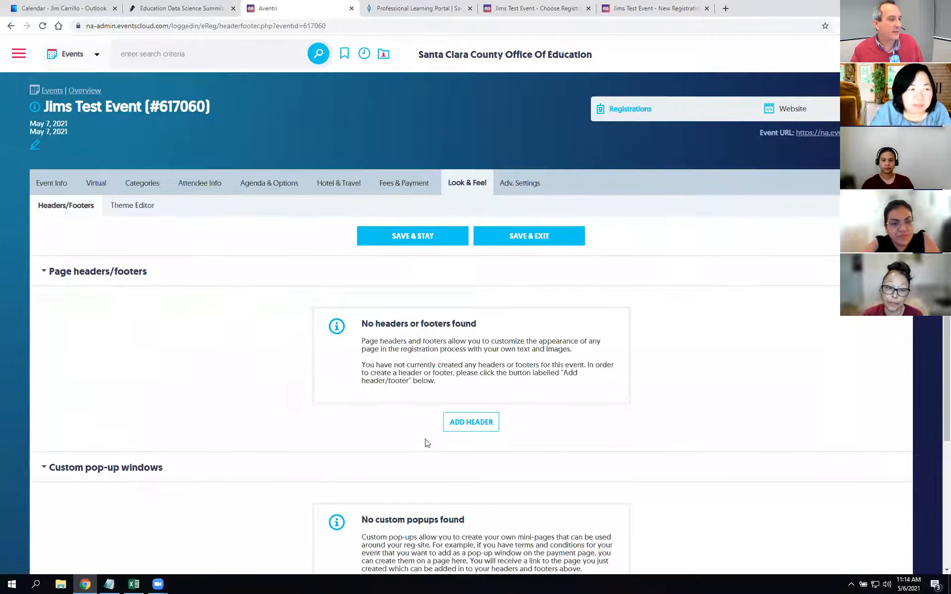
left_click(473, 422)
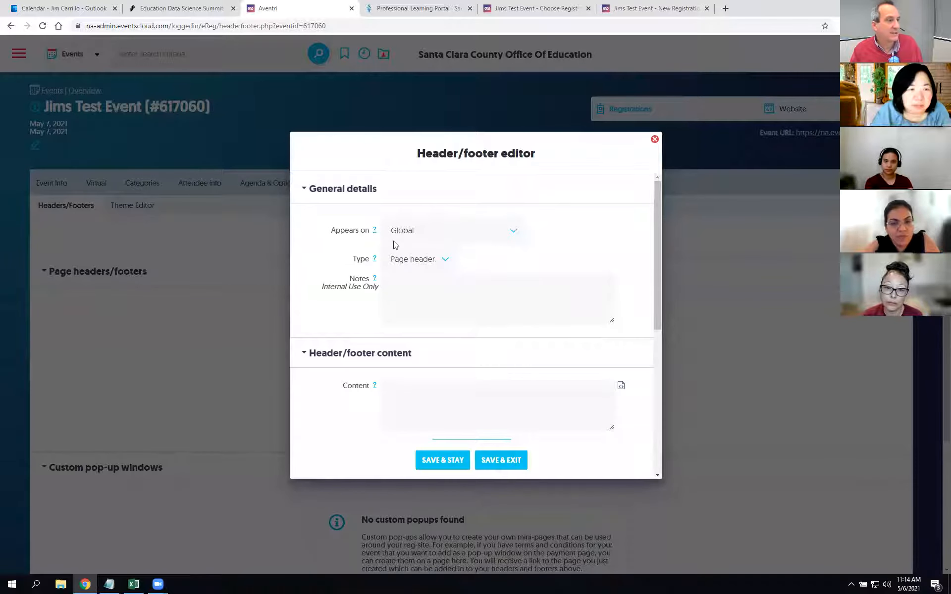
Step: Set the header to appear on the Welcome Page and open its content editor
left_click(512, 233)
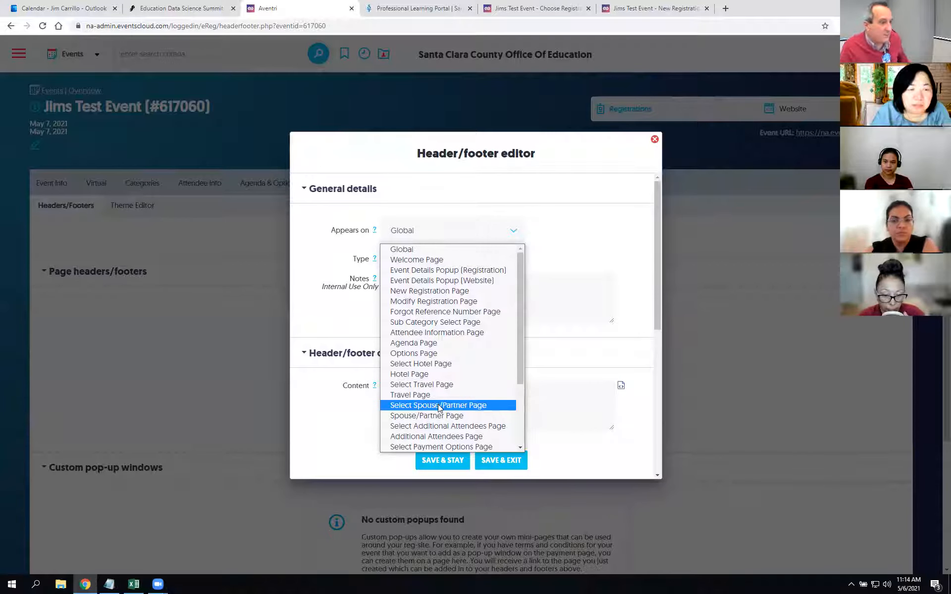
left_click(445, 261)
left_click(431, 315)
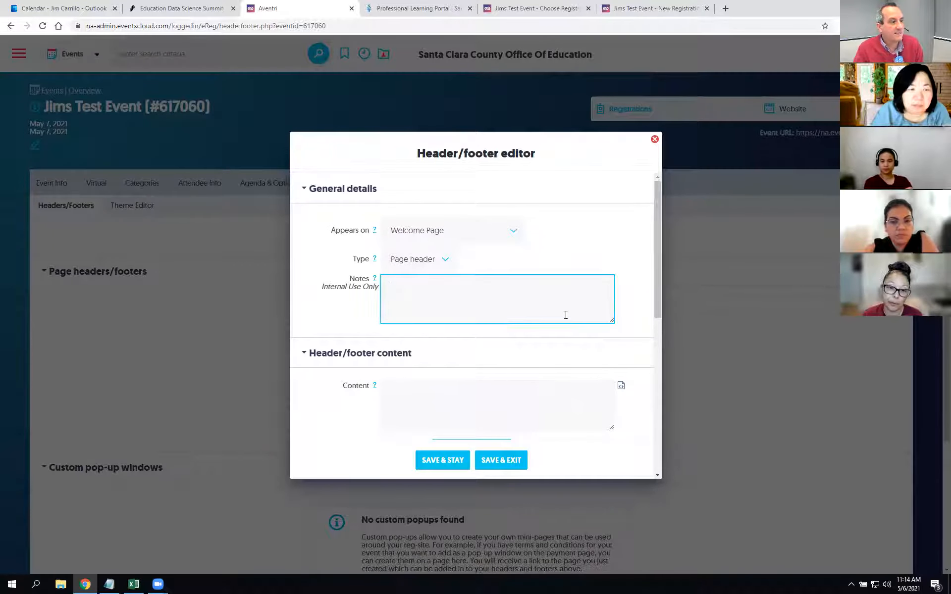
left_click(425, 400)
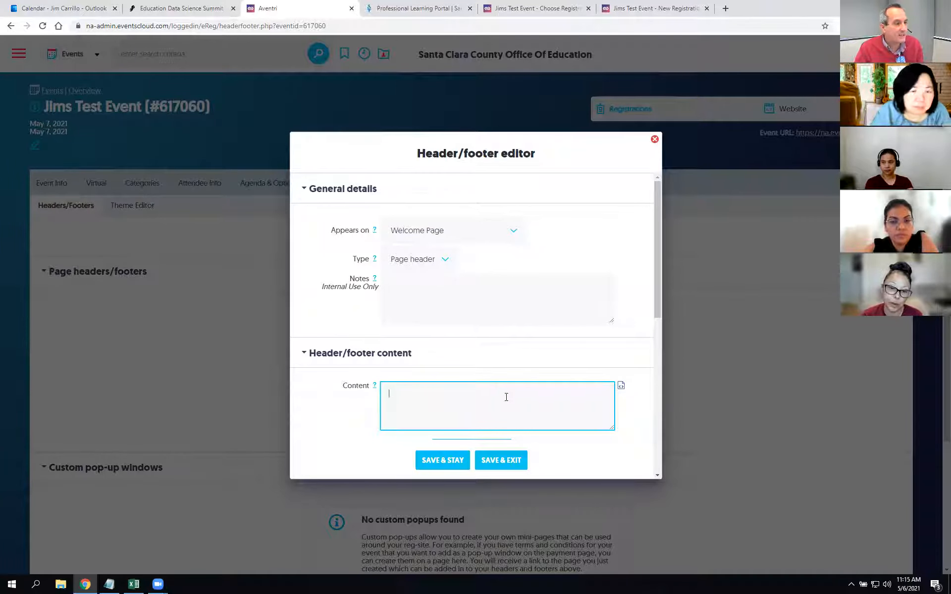
left_click(622, 390)
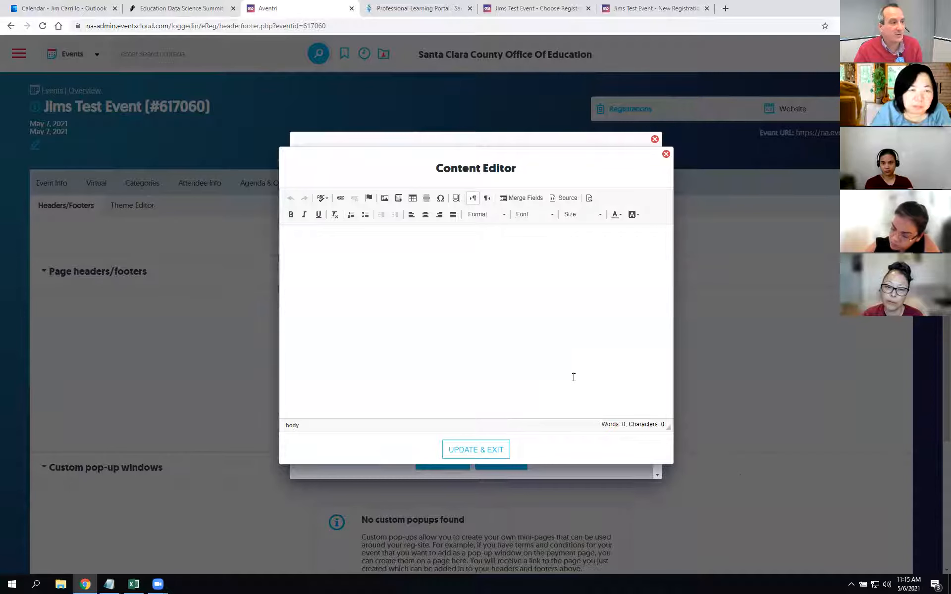
Step: Paste the training announcement into the header content twice, undoing it each time
key("ctrl+v")
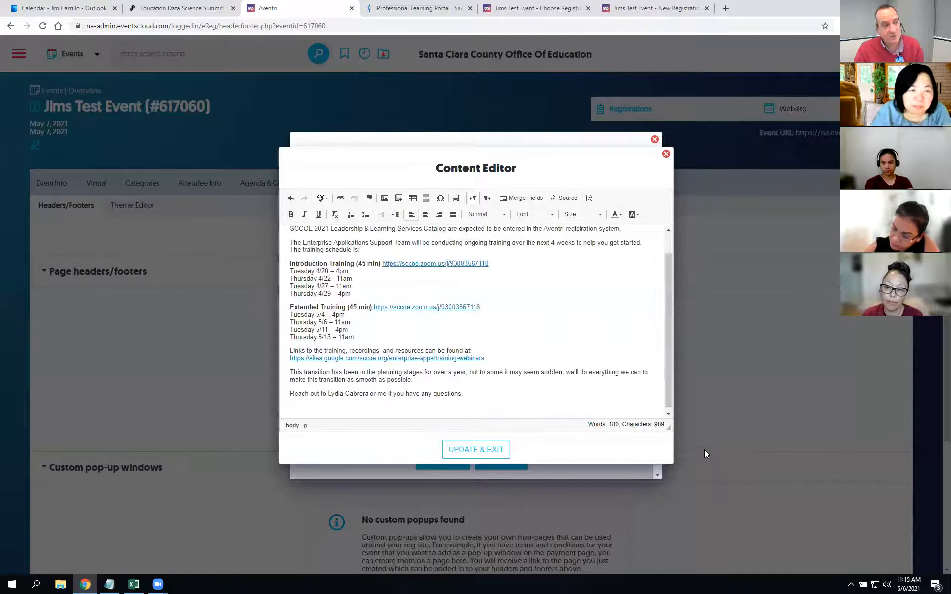
scroll(557, 333, "up", 2)
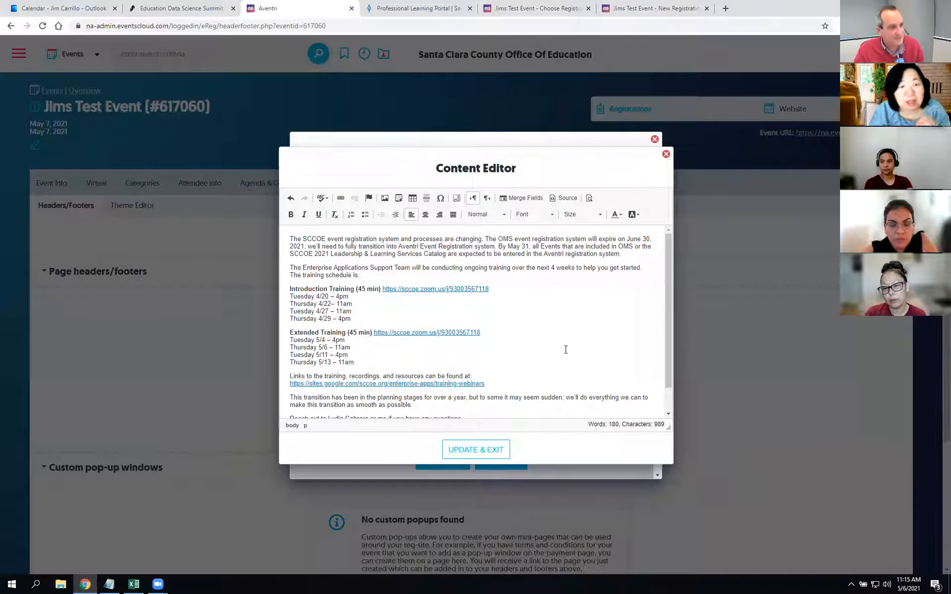
key("ctrl+z")
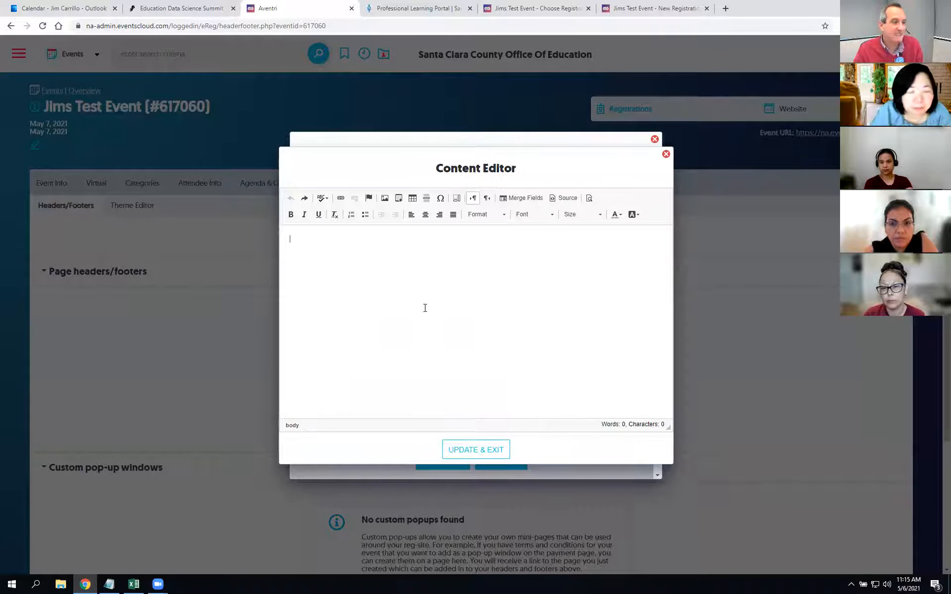
key("ctrl+v")
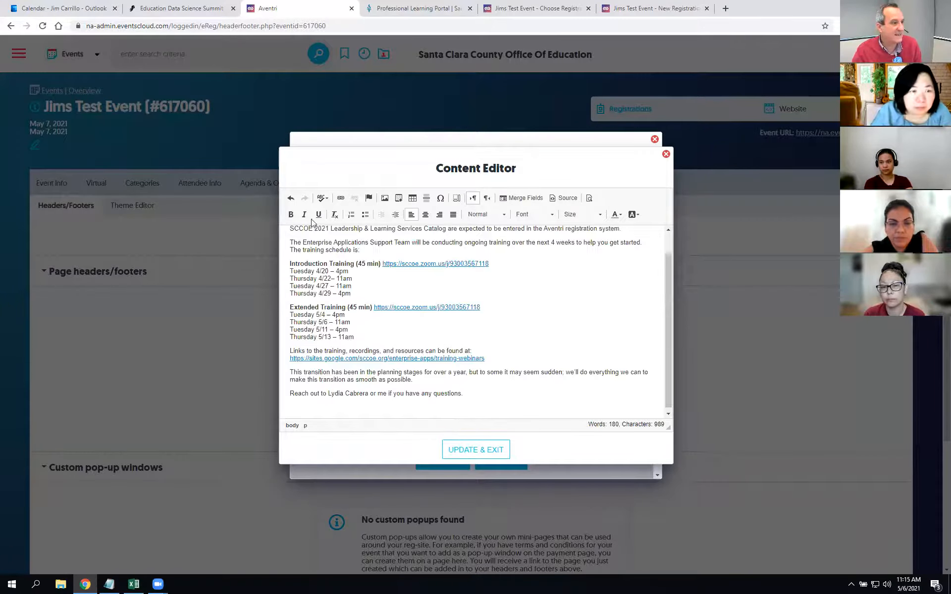
scroll(322, 263, "up", 1)
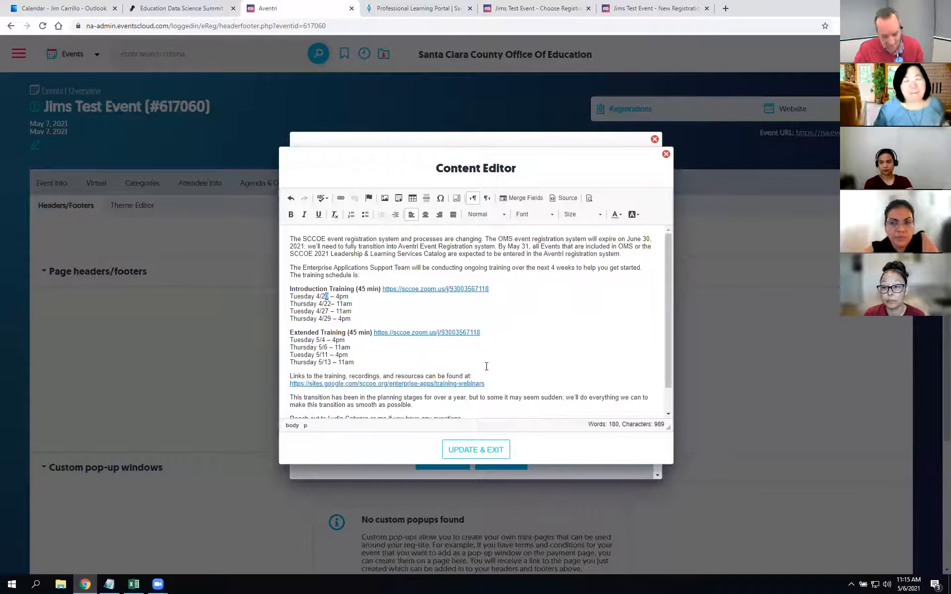
key("ctrl+z")
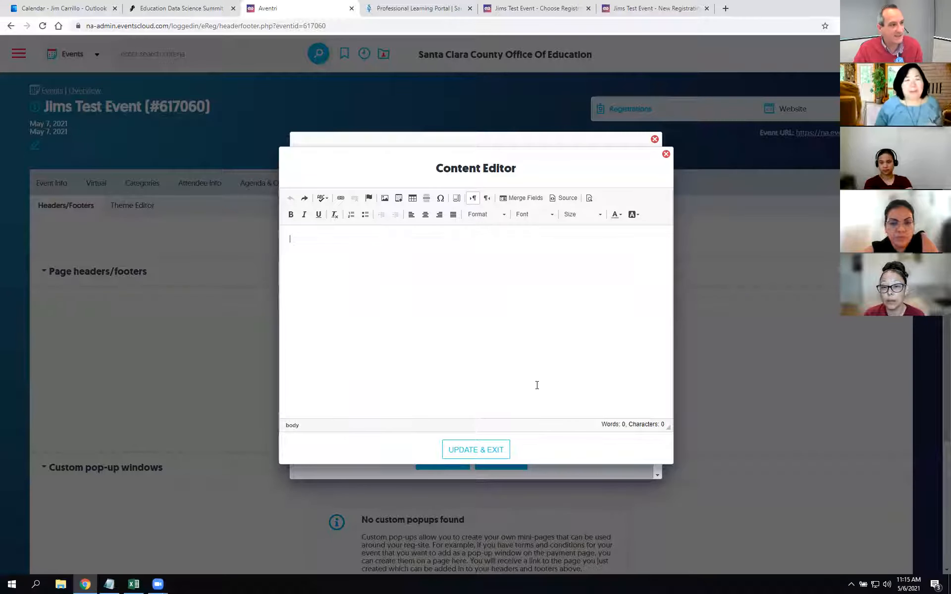
Step: Insert the Event details > Description of your event merge field and save the header
left_click(524, 198)
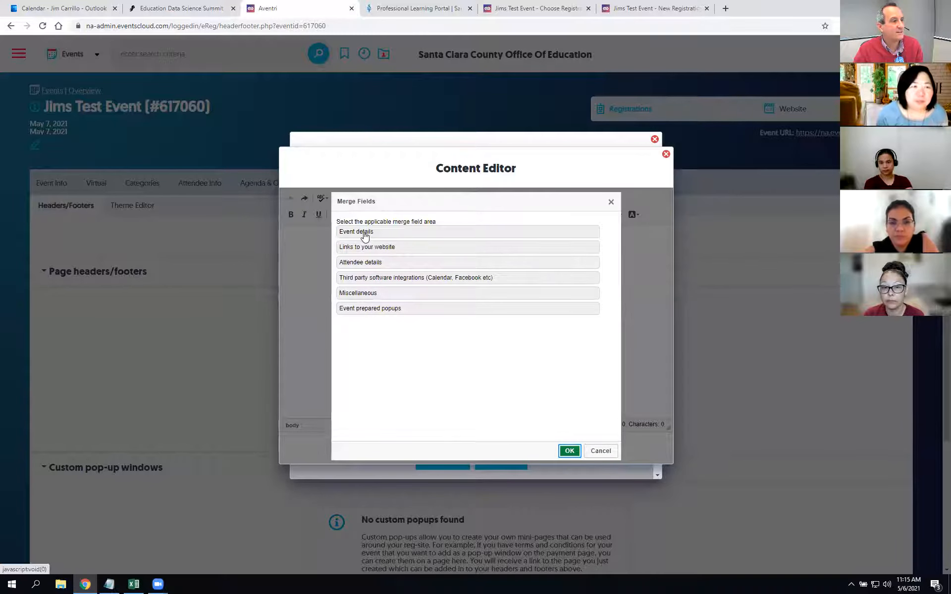
left_click(365, 233)
left_click(397, 332)
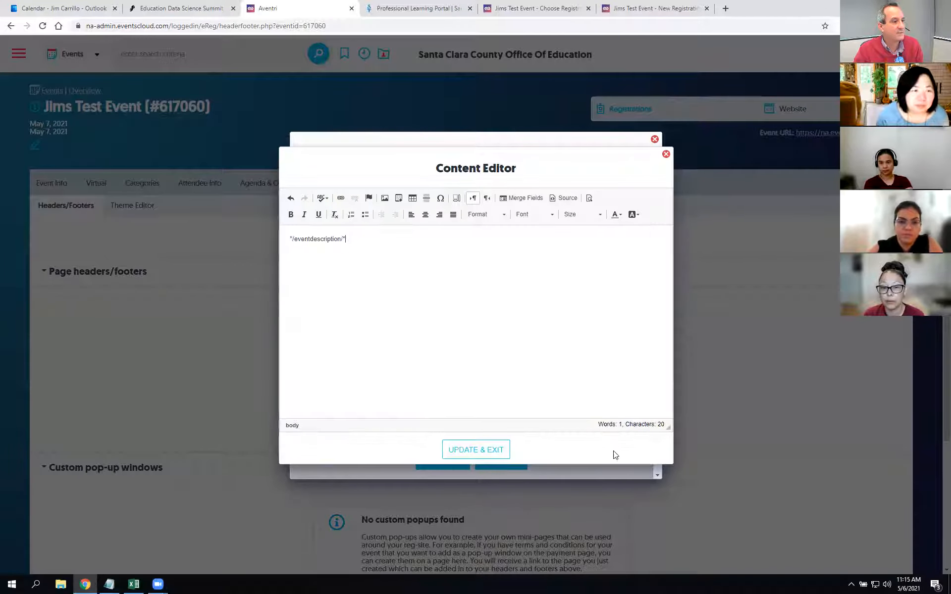
left_click_drag(371, 240, 274, 256)
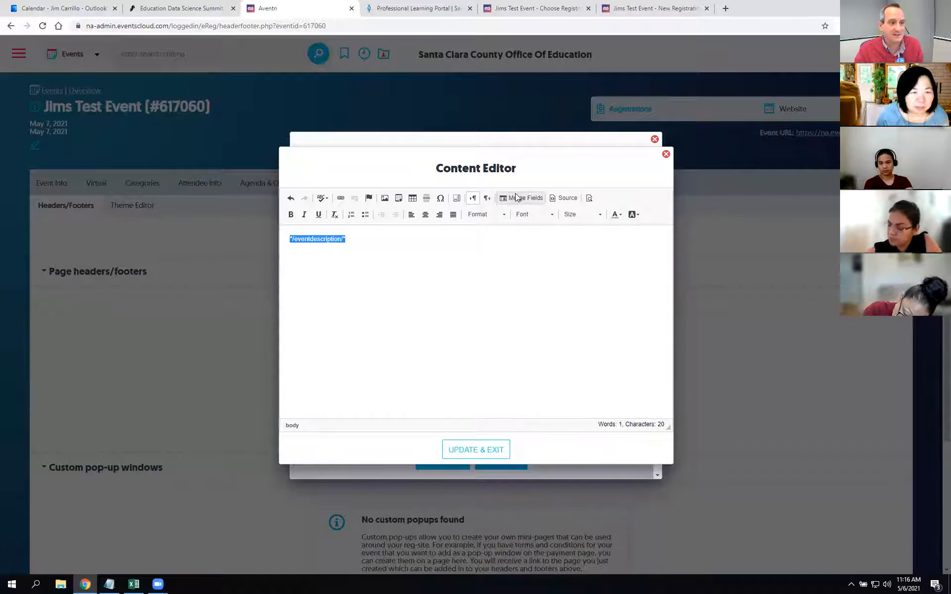
left_click(471, 449)
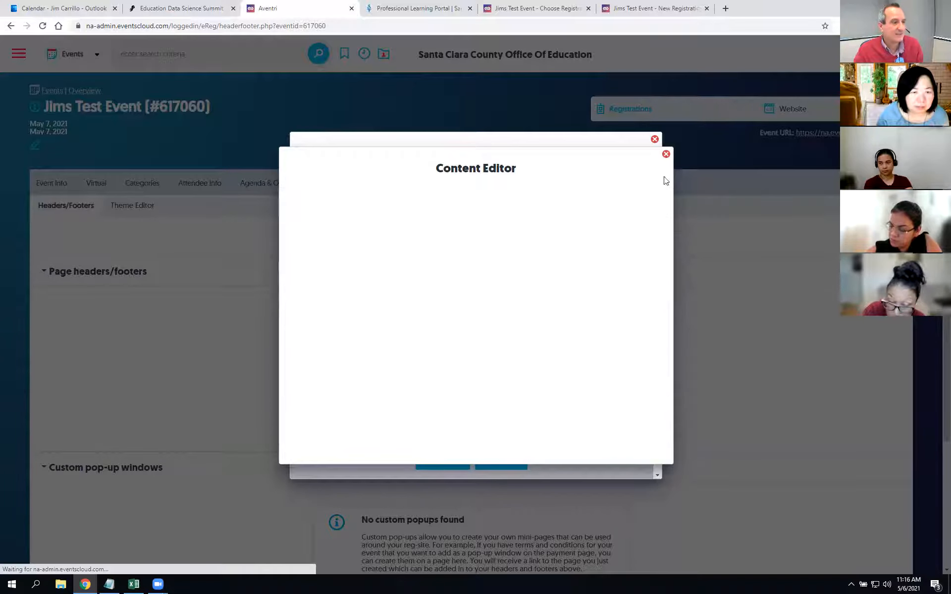
left_click(451, 460)
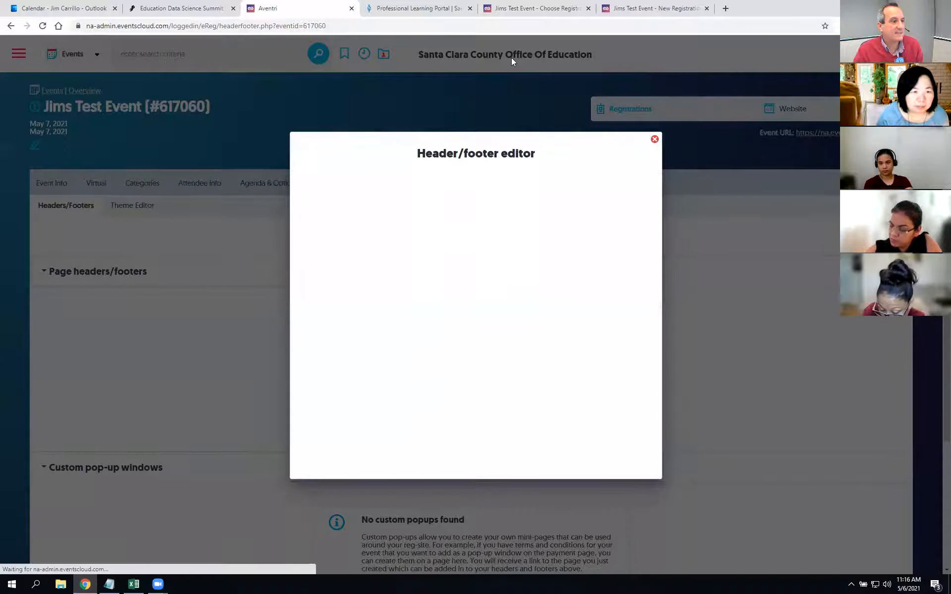
Step: Reload Jims Test Event's registration tab to see the announcement header, then switch to the portal
left_click(535, 7)
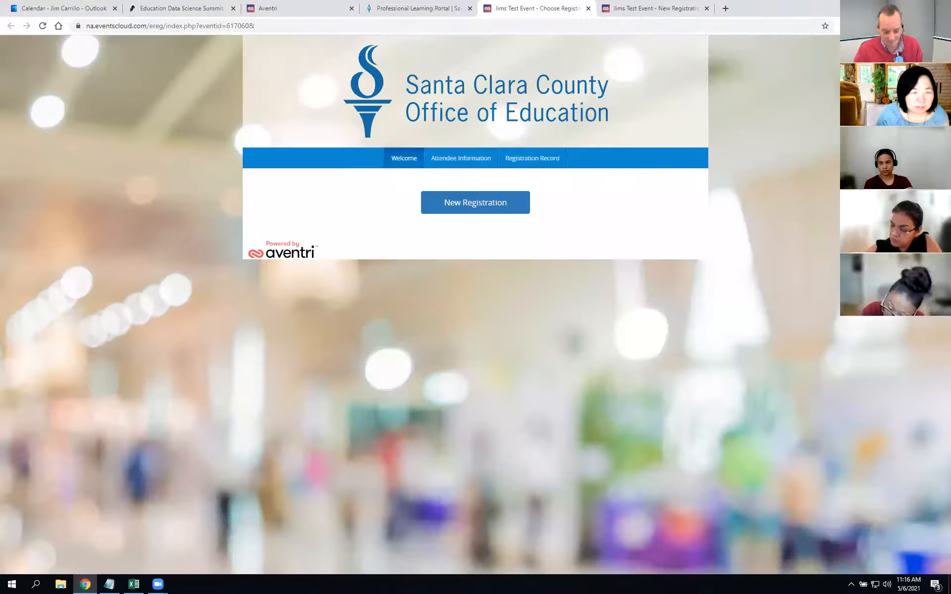
key("F5")
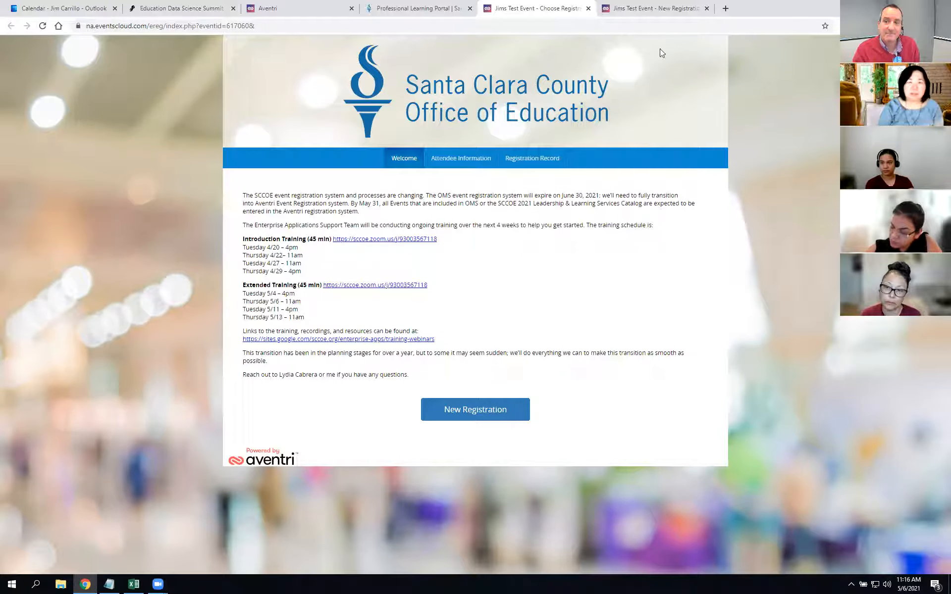
left_click(419, 8)
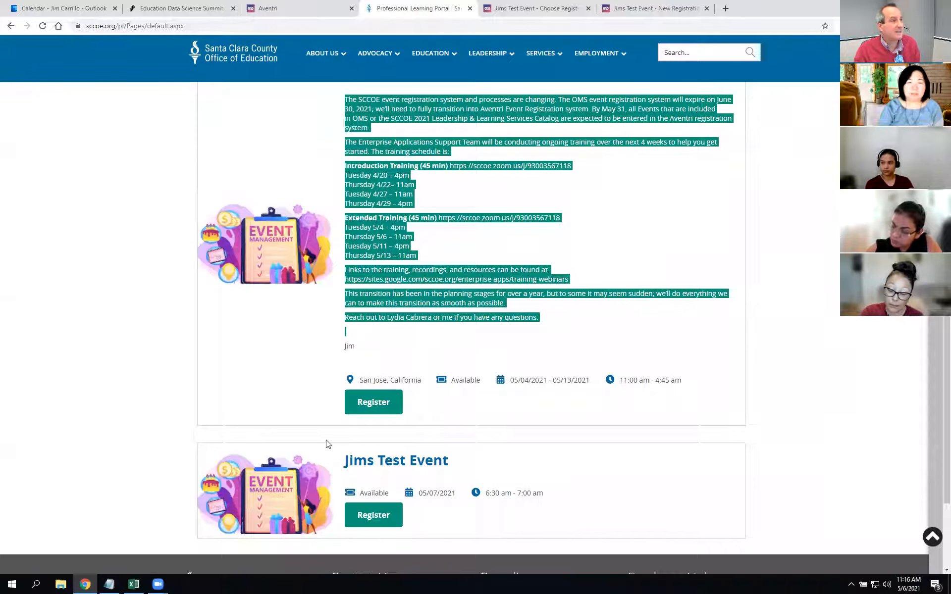
Step: Reload the portal listing and filter Program to Technology Services
scroll(495, 537, "down", 3)
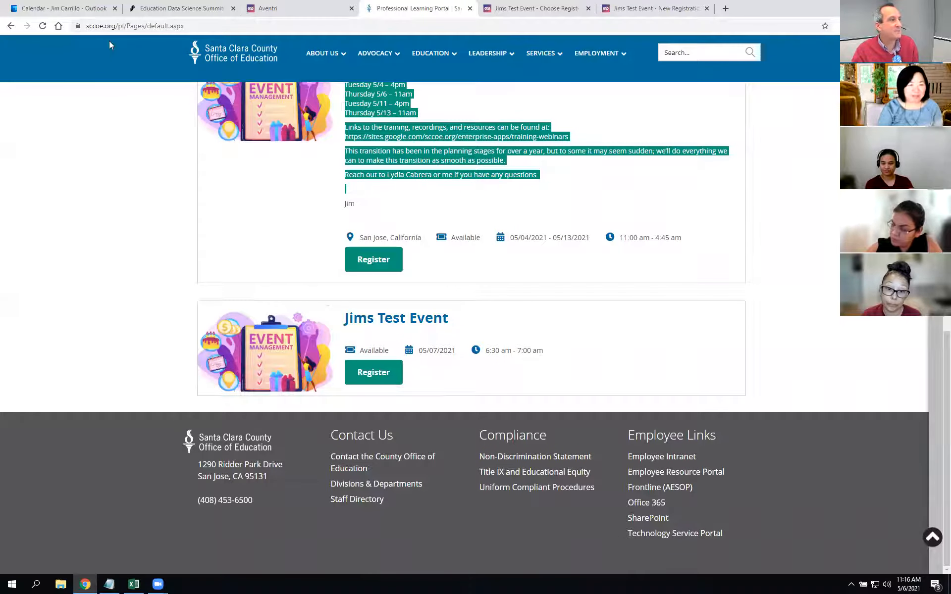
left_click(43, 26)
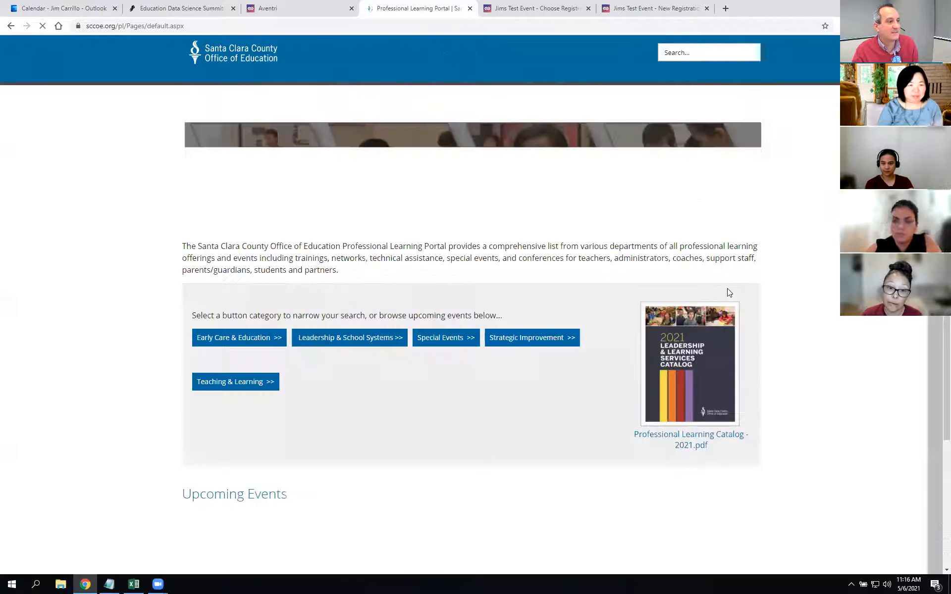
scroll(403, 310, "down", 8)
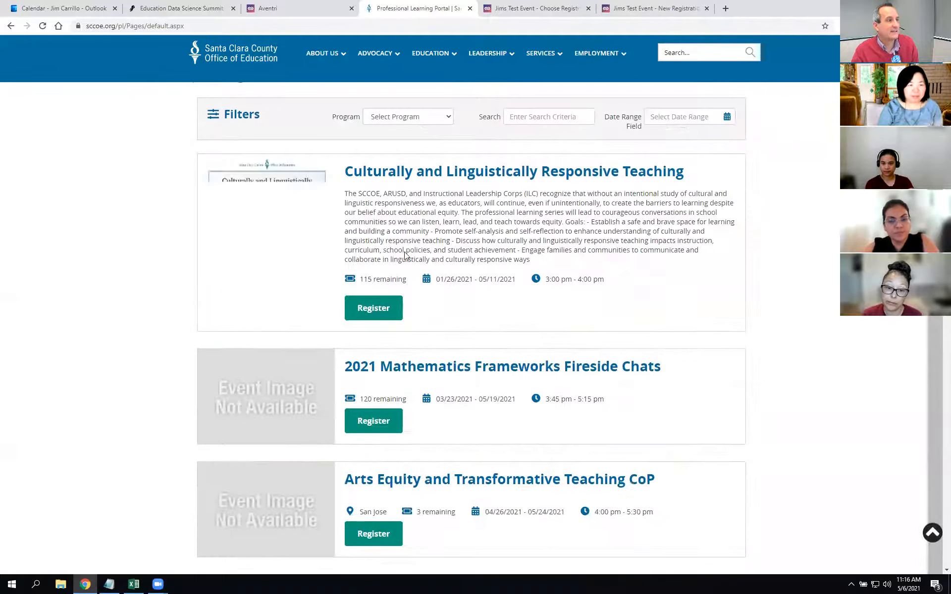
scroll(405, 254, "up", 5)
left_click(420, 365)
scroll(431, 495, "down", 1)
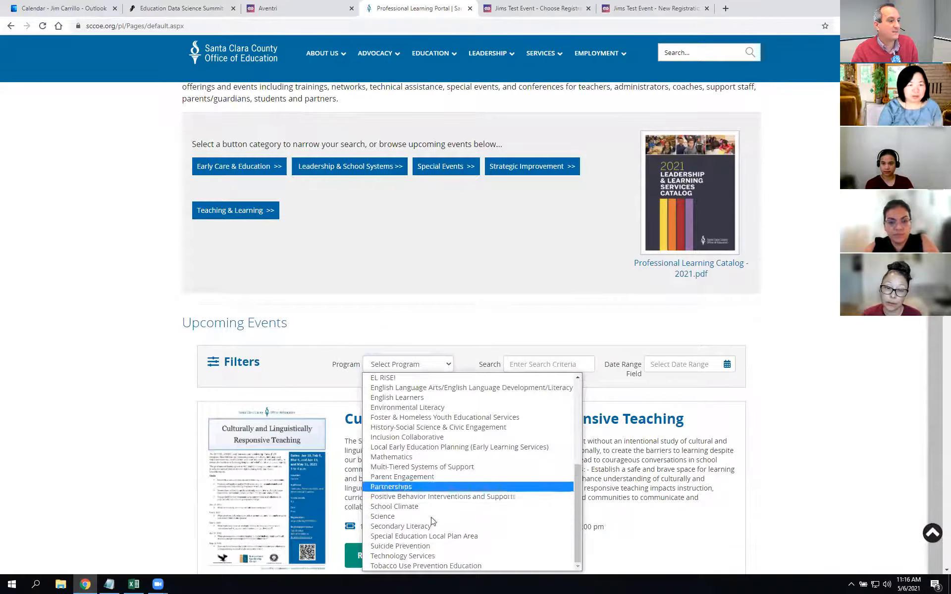
left_click(429, 558)
Step: Find Jims Test Event in the listing and open its registration with Register
scroll(758, 387, "down", 5)
scroll(751, 351, "down", 4)
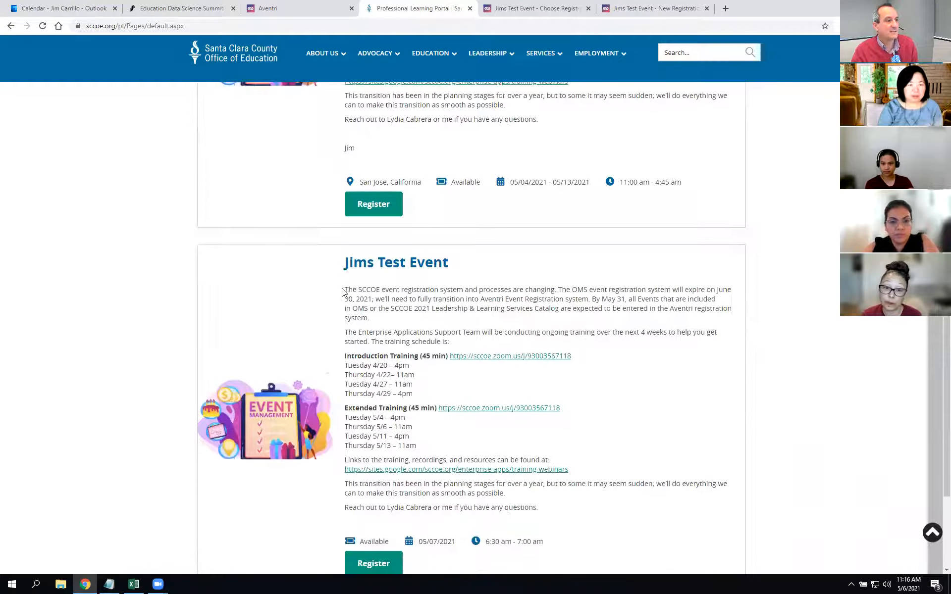
scroll(565, 271, "up", 5)
scroll(537, 263, "down", 8)
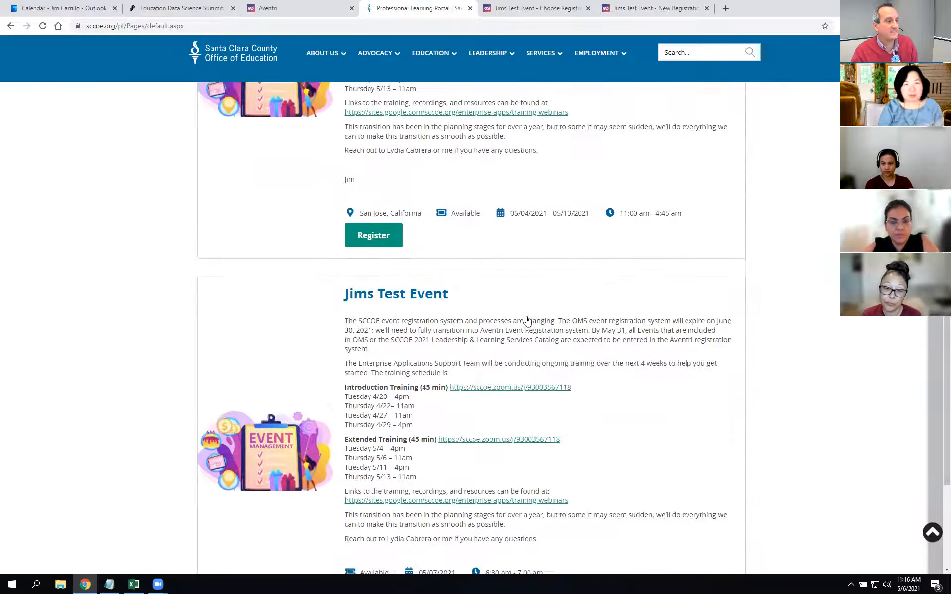
left_click_drag(345, 139, 627, 370)
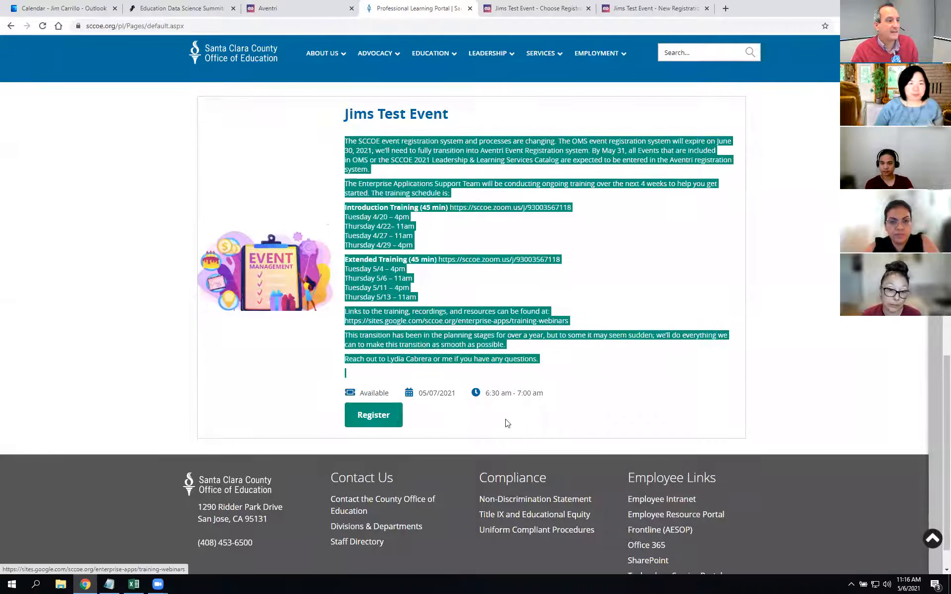
left_click(376, 423)
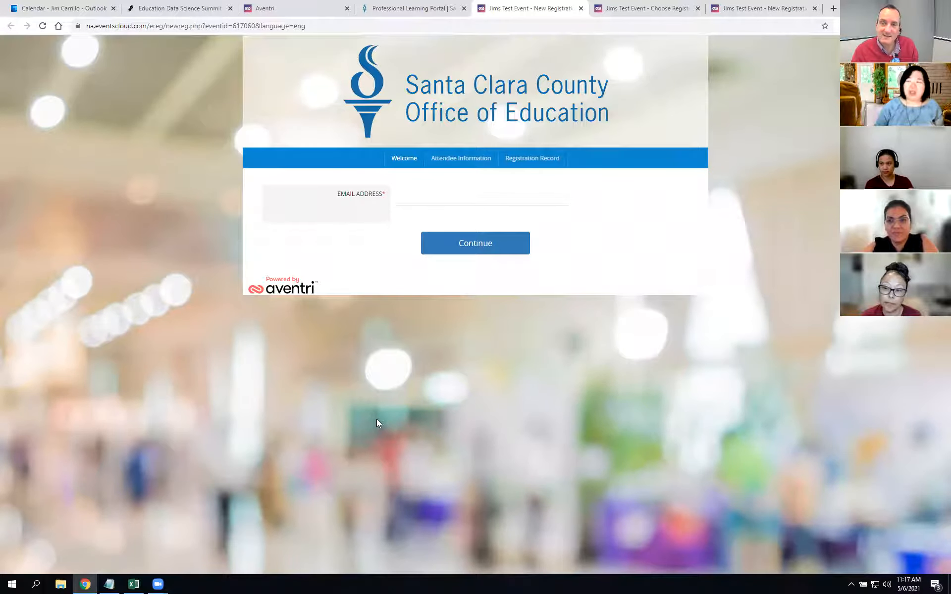
Step: Return to the Aventri admin and close the header editor without changes, back on Headers/Footers
left_click(308, 8)
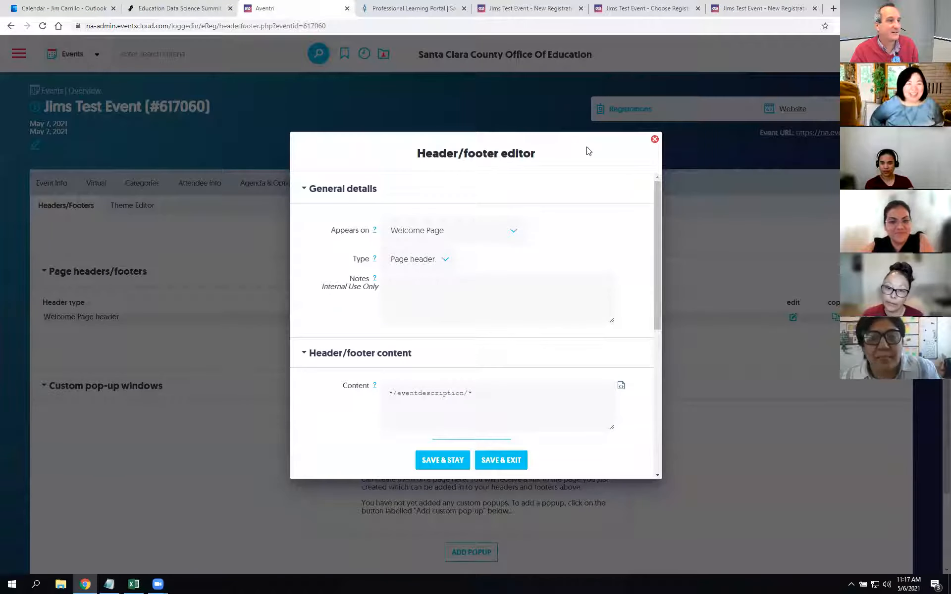
left_click(654, 139)
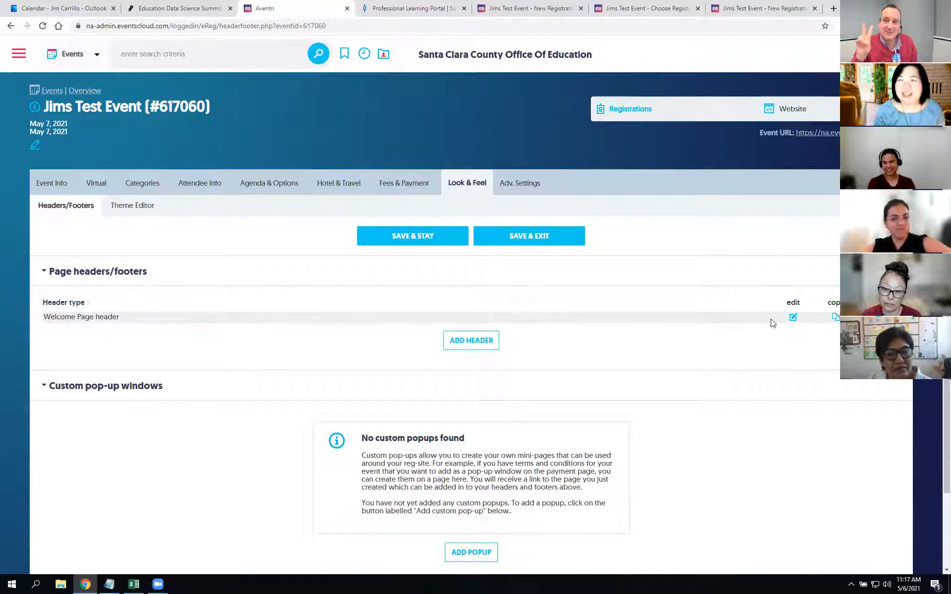
Step: Add another page header set to appear on the New Registration Page
left_click(478, 343)
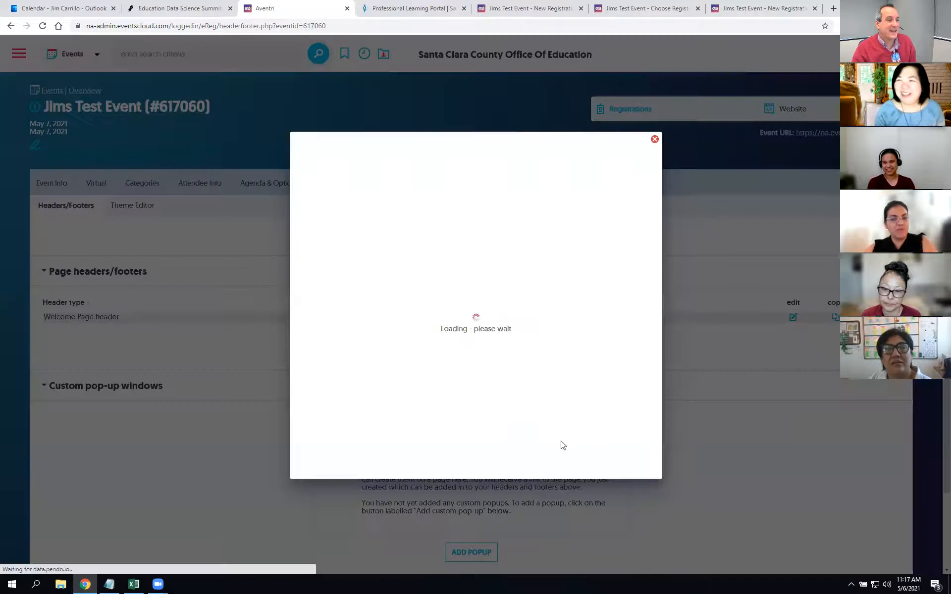
left_click(478, 234)
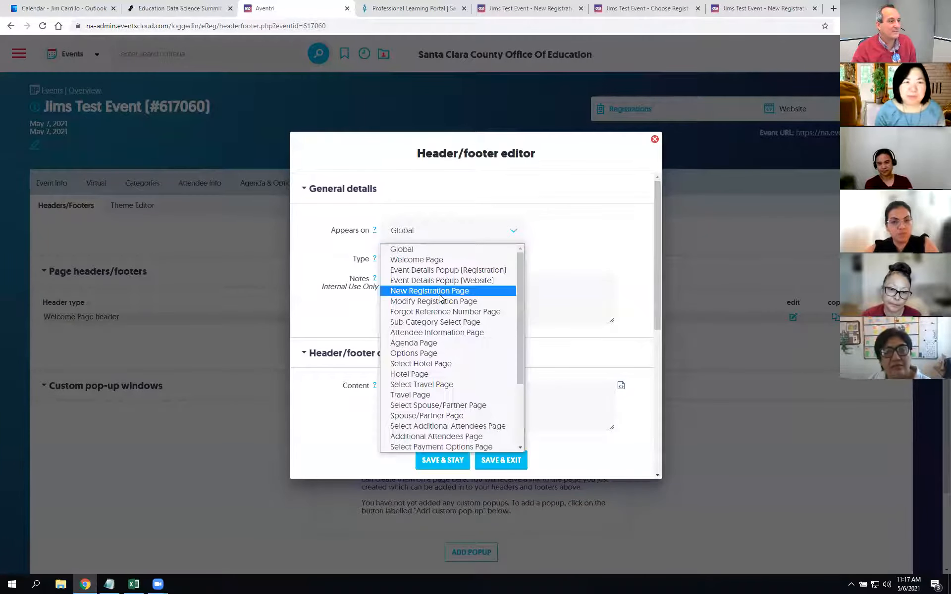
left_click(457, 274)
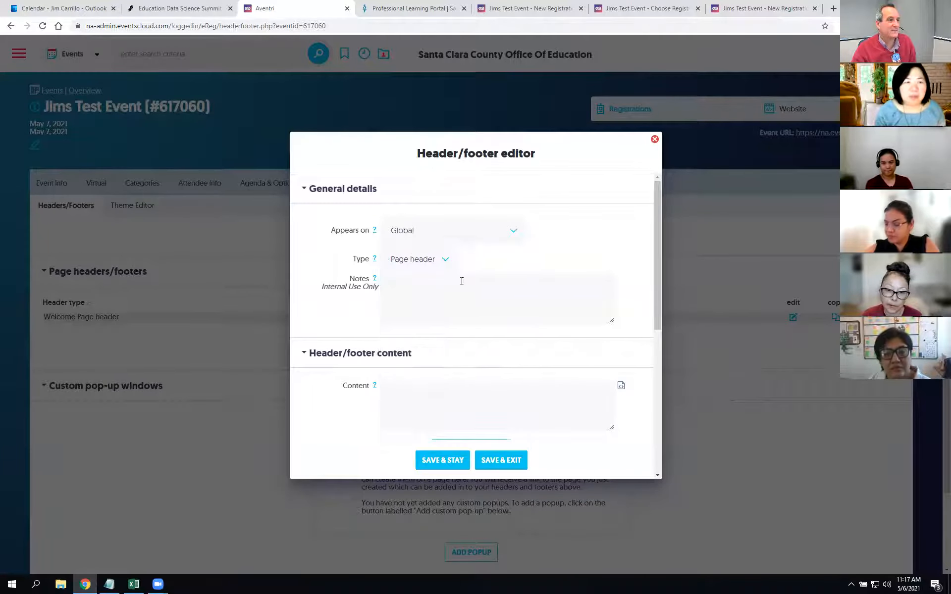
left_click(484, 230)
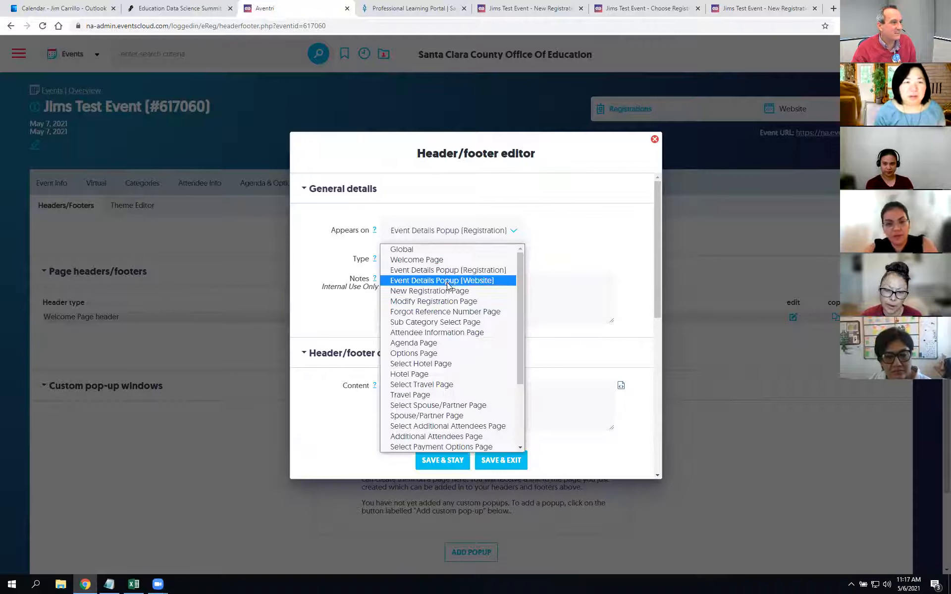
left_click(446, 291)
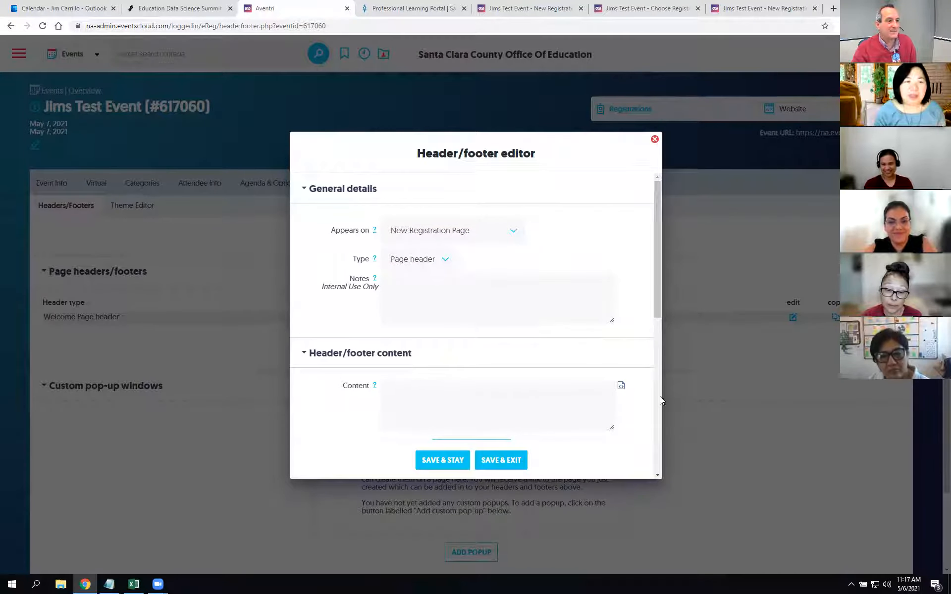
Step: Insert the Event details 'Description of your event' merge field into the header content and save it
left_click(622, 386)
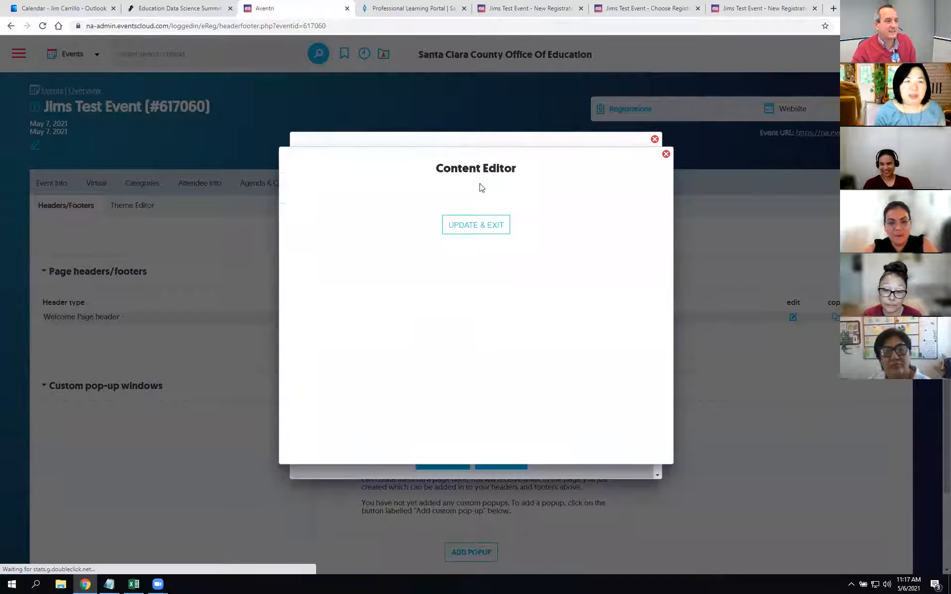
left_click(521, 198)
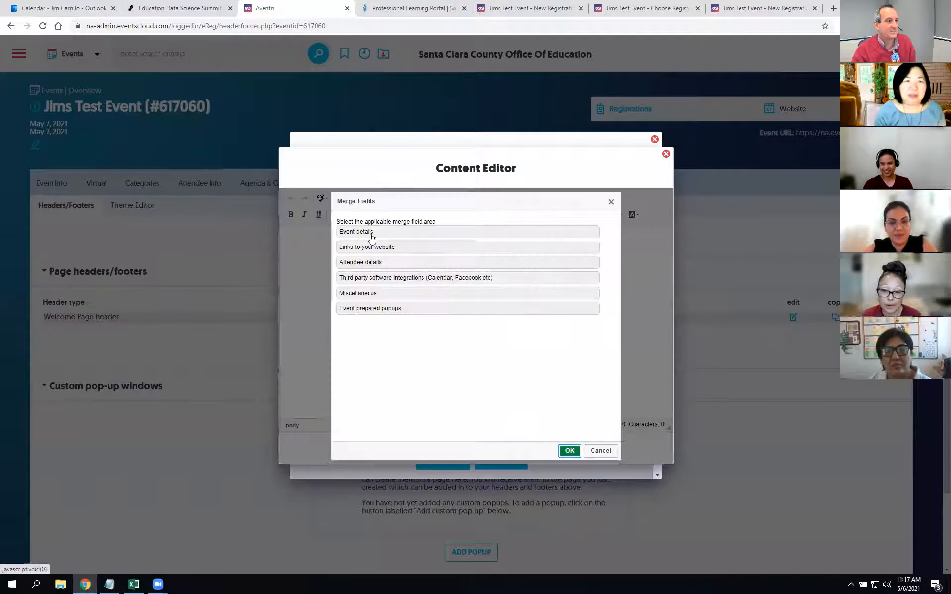
left_click(374, 237)
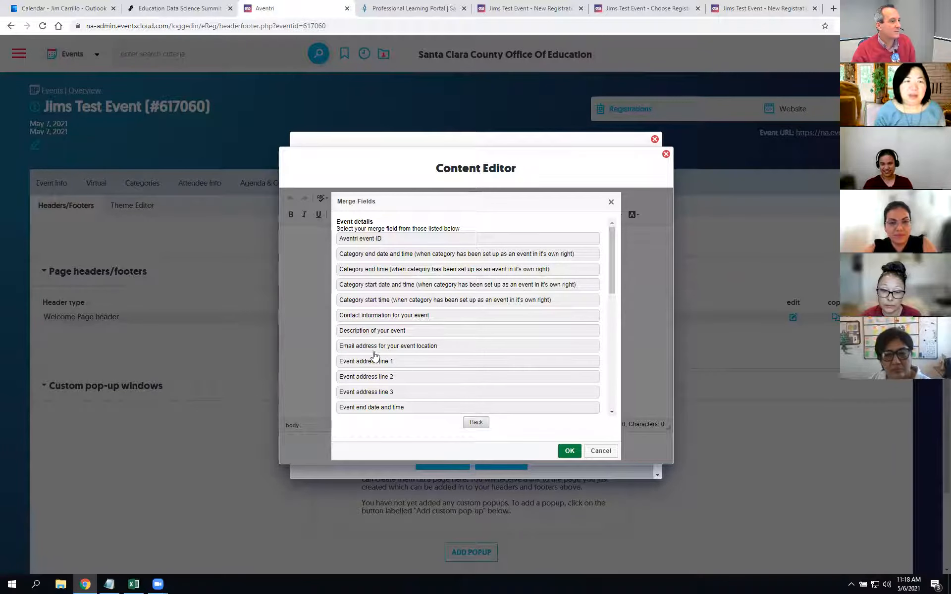
left_click(371, 335)
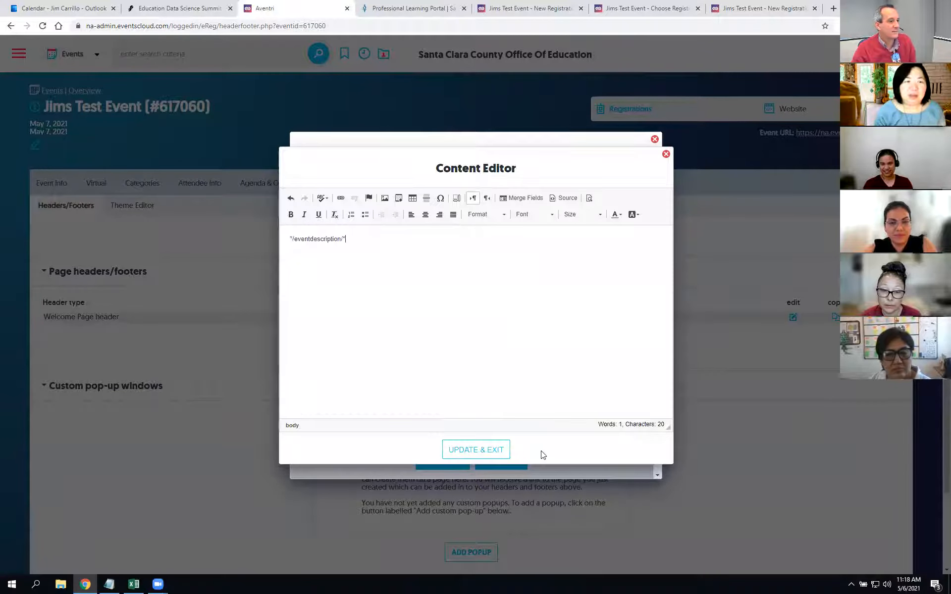
left_click(487, 451)
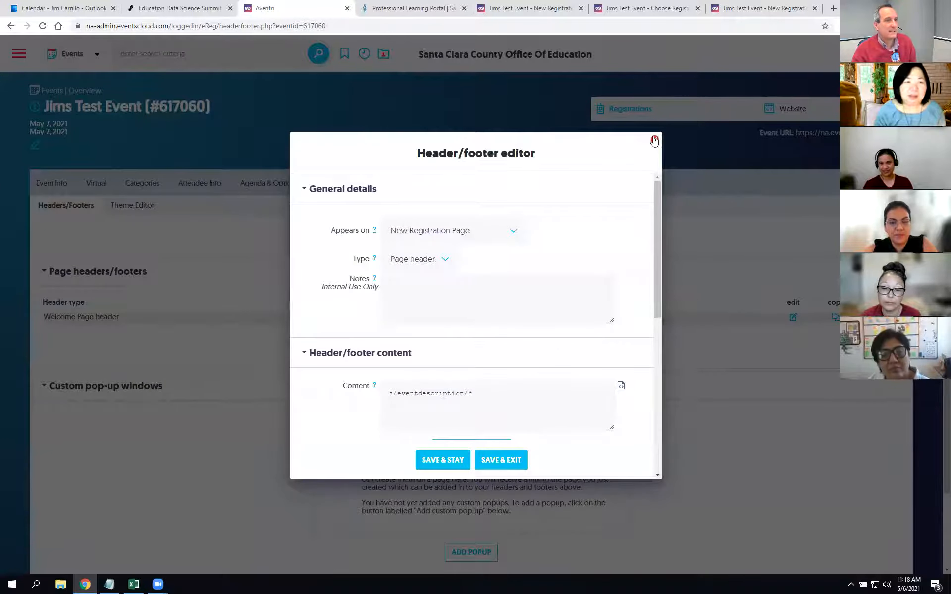
left_click(524, 389)
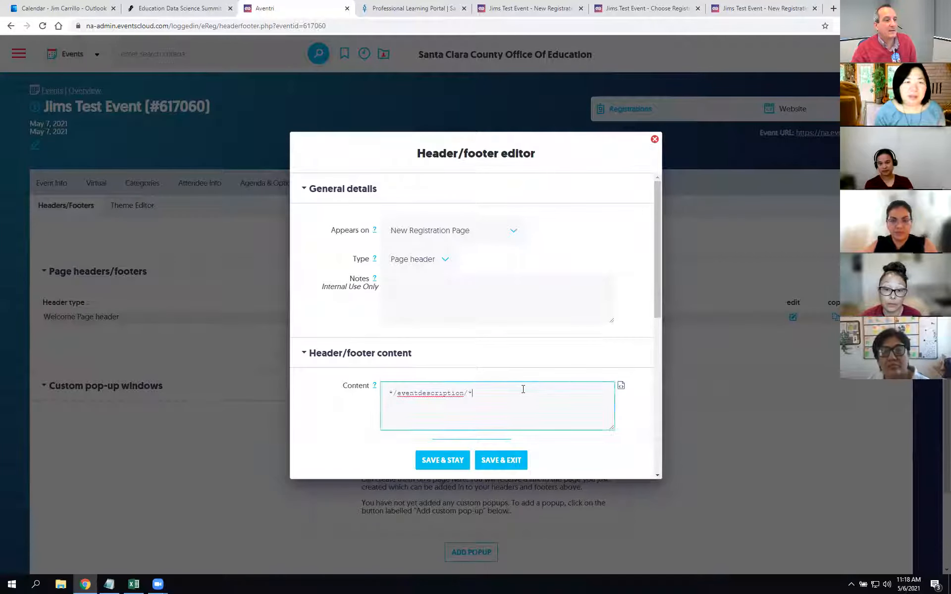
left_click(438, 461)
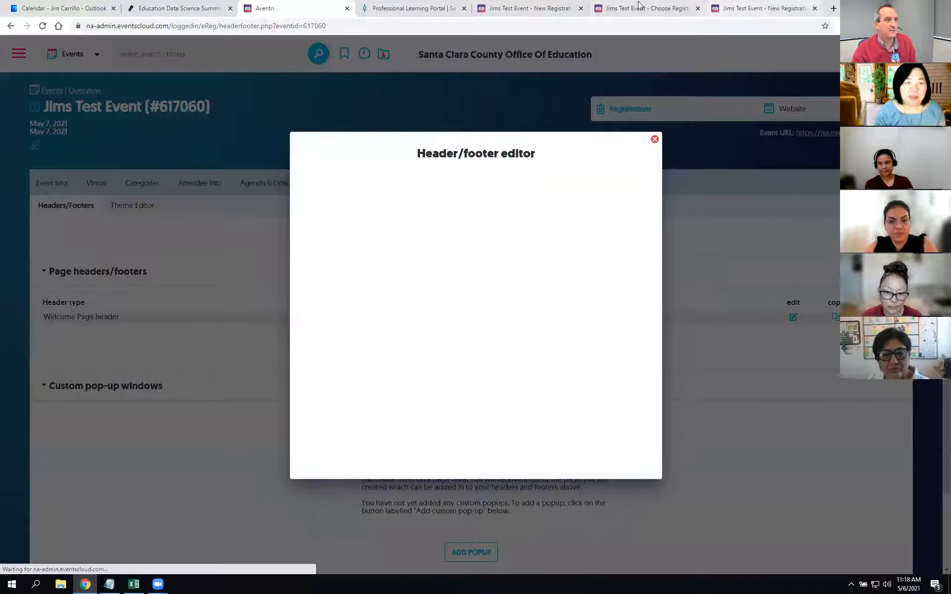
left_click(529, 6)
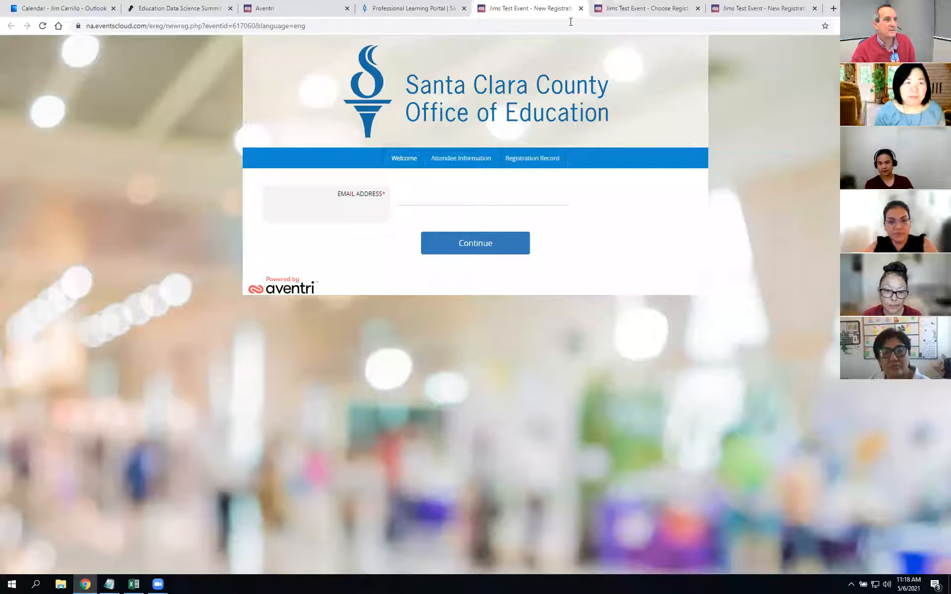
Step: Reload the registration page to see the event description, check the portal listing, then resume editing the header
key("F5")
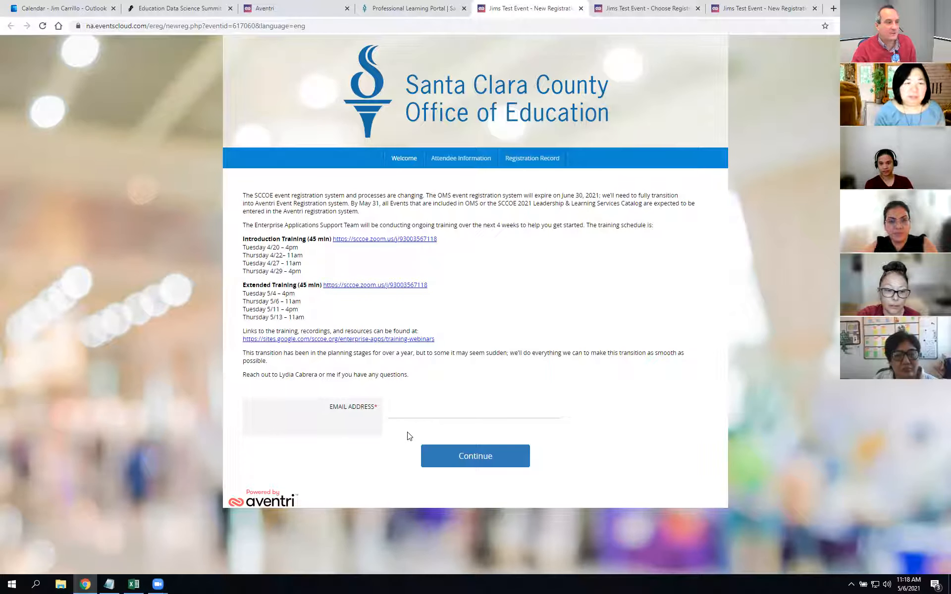
left_click(411, 8)
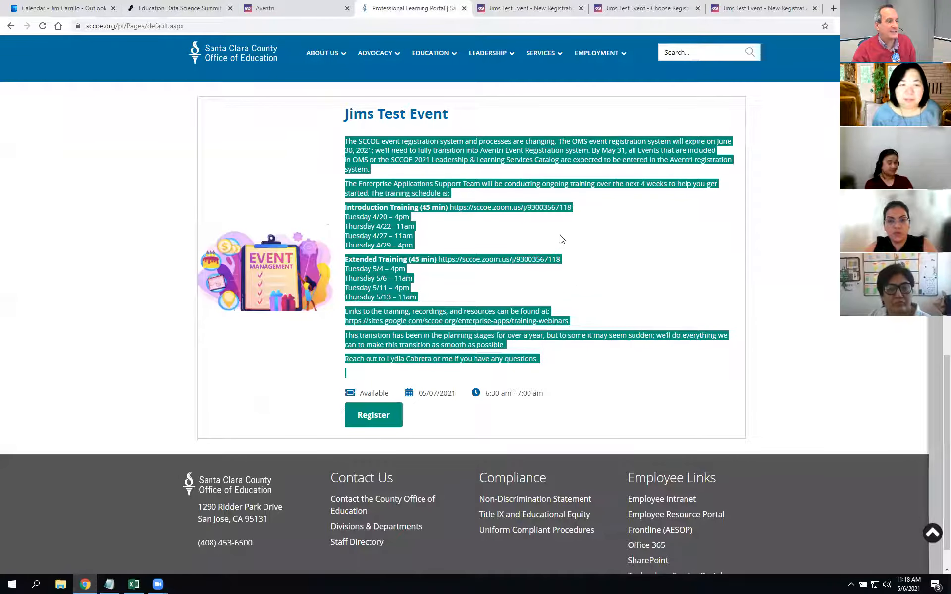
left_click(328, 5)
left_click(388, 393)
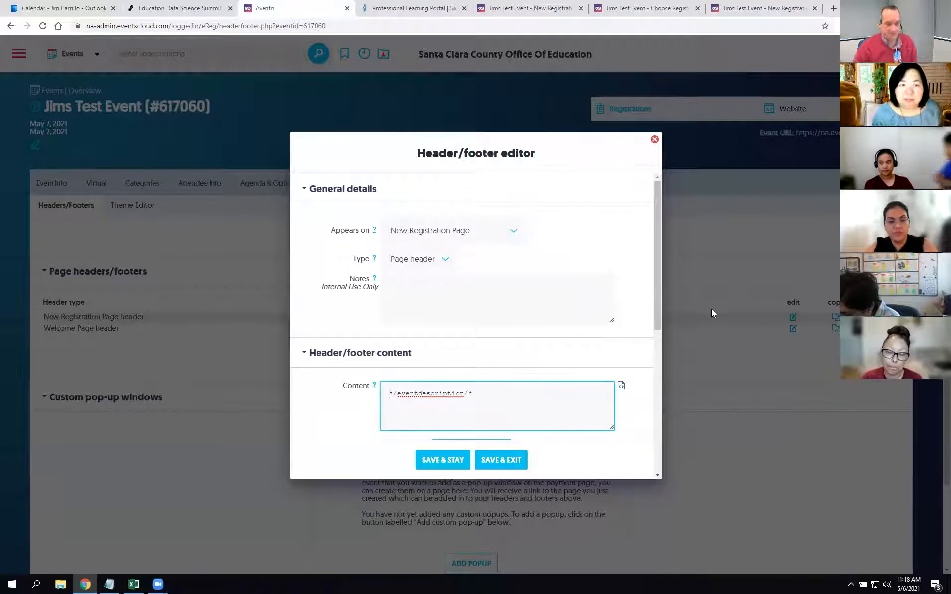
Step: Add an email-entry intro line and 'If your forgot what your registering for, here's the details:' above the description, then save
key("Return")
key("Return")
key("Up")
key("Up")
type("Erter you evv")
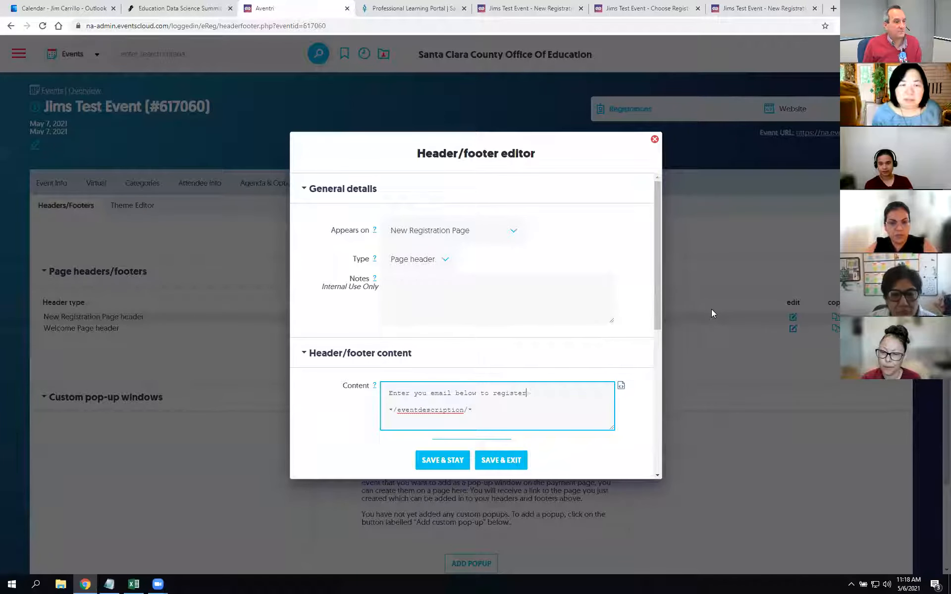
type("s")
key("Return")
key("Return")
type("If your ")
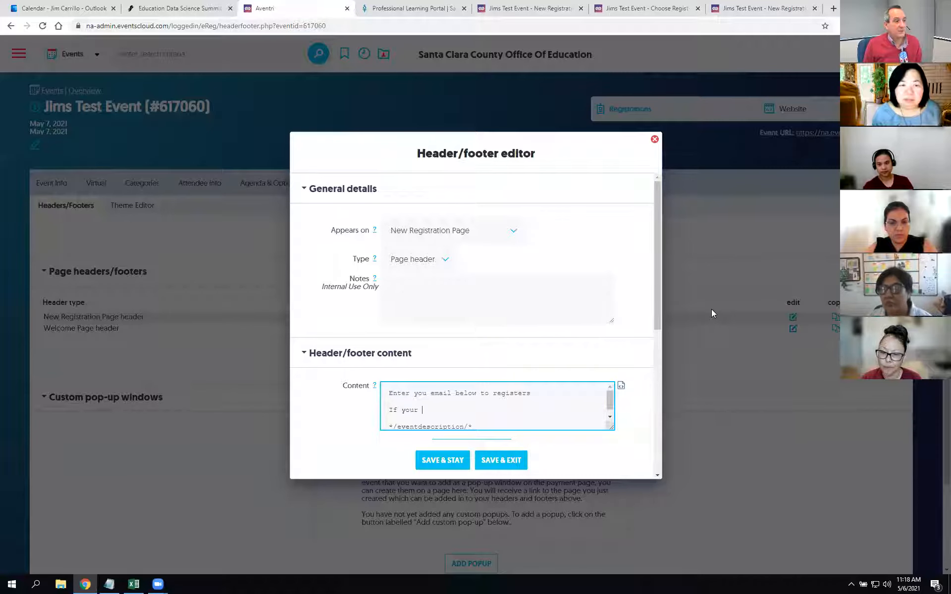
type("forgot")
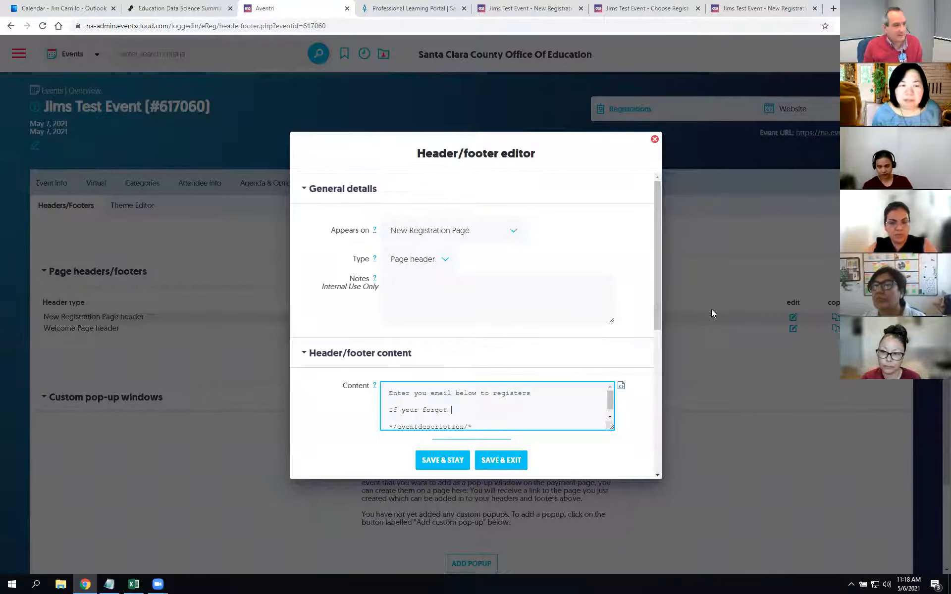
type(" what your registering for, ")
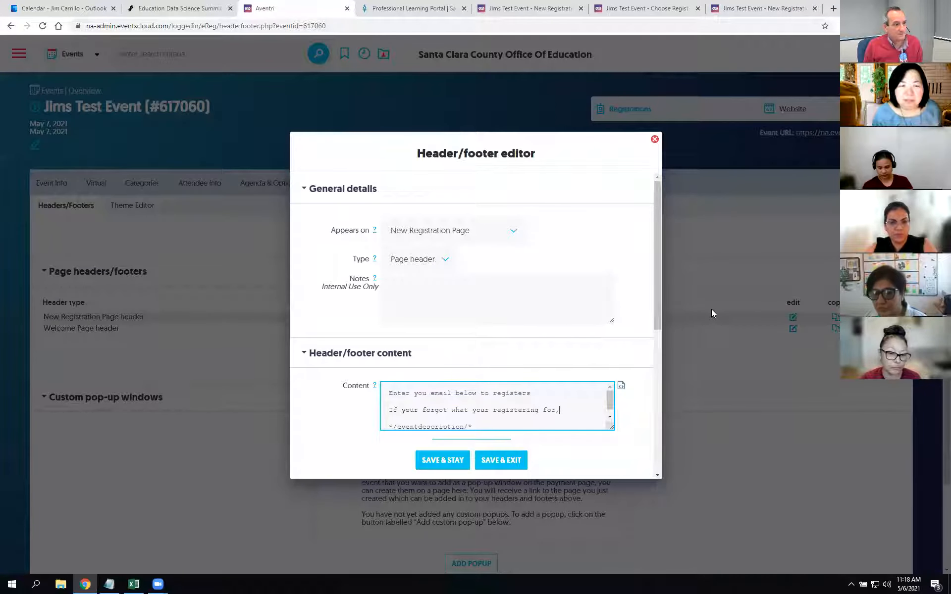
type("here's the details")
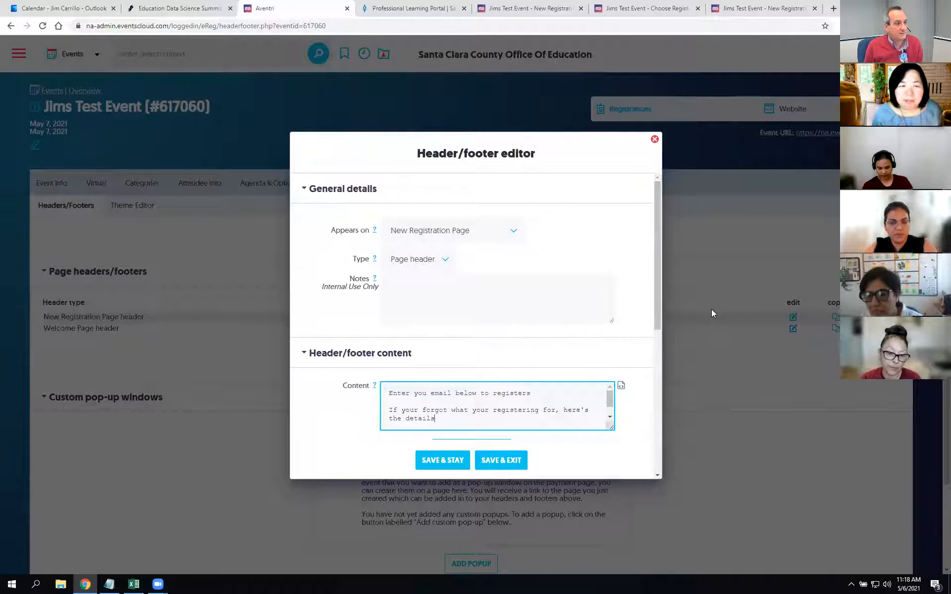
type(":")
key("Return")
type("*/eventdescription/*")
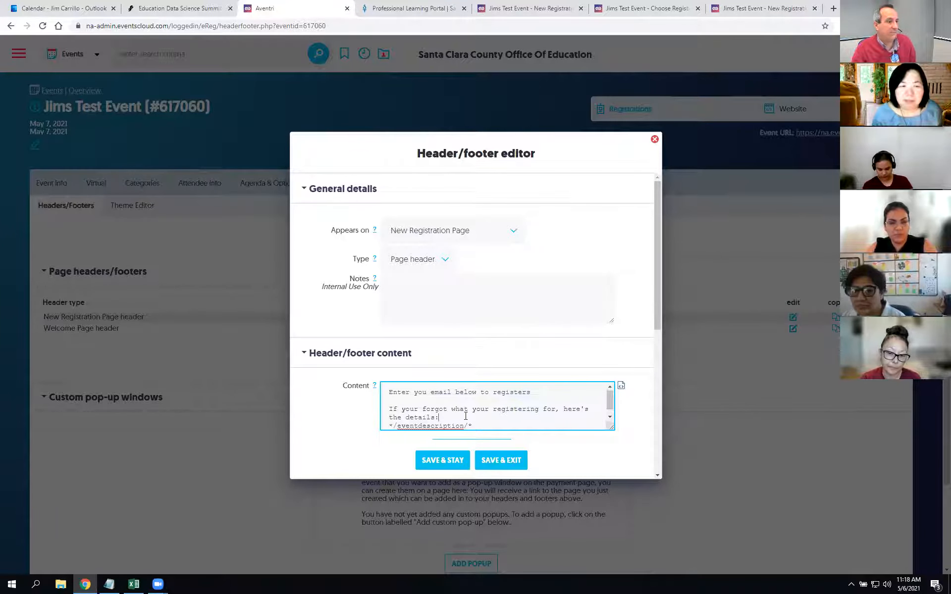
left_click(435, 461)
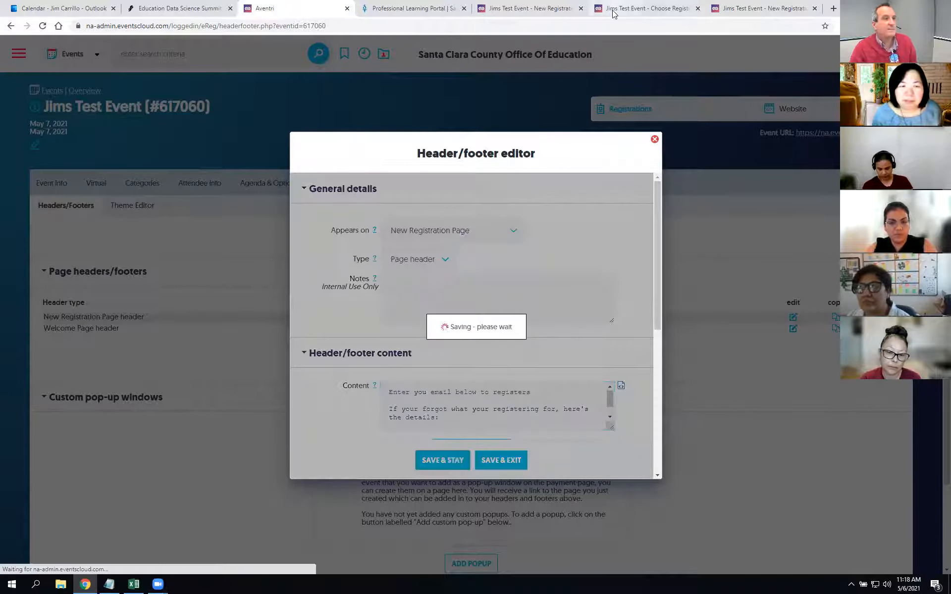
left_click(530, 8)
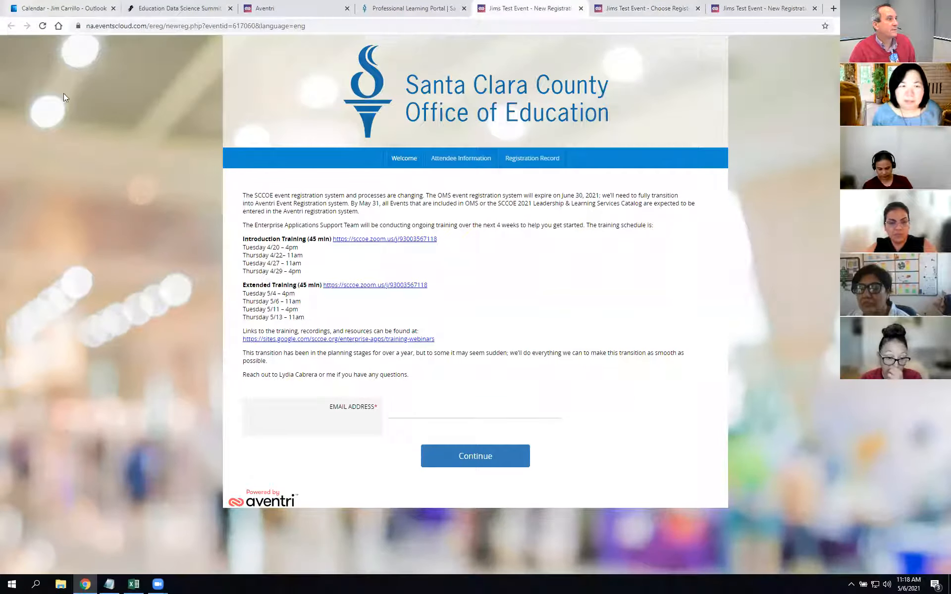
Step: Refresh the New Registration page to check the intro text, compare it with the welcome page, and return to admin
left_click(43, 26)
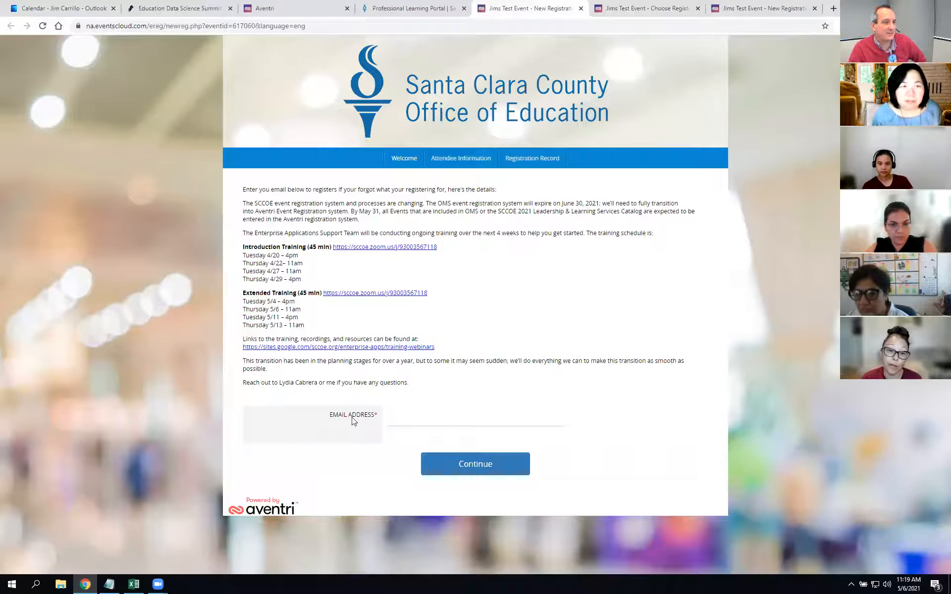
left_click_drag(521, 192, 240, 191)
left_click(557, 320)
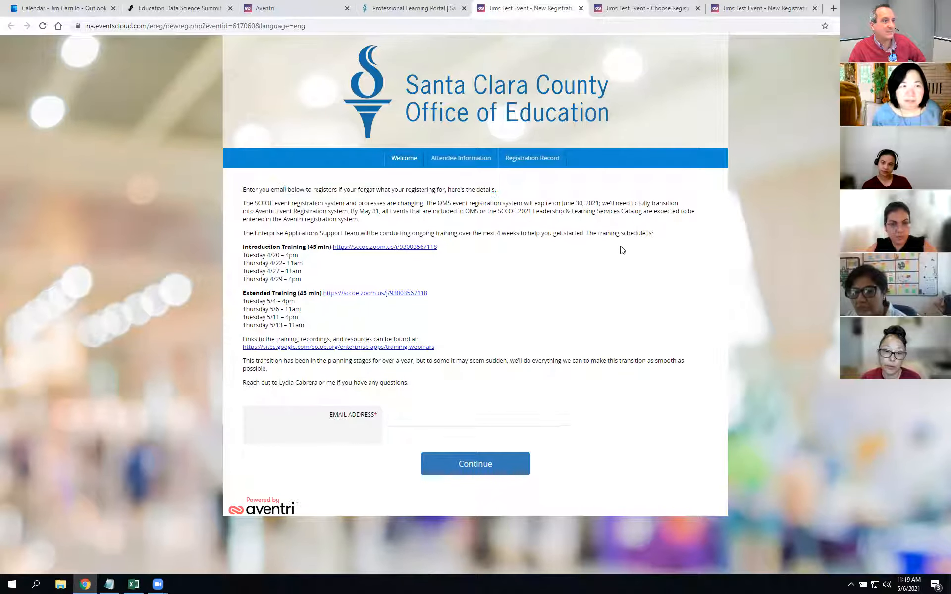
left_click(652, 7)
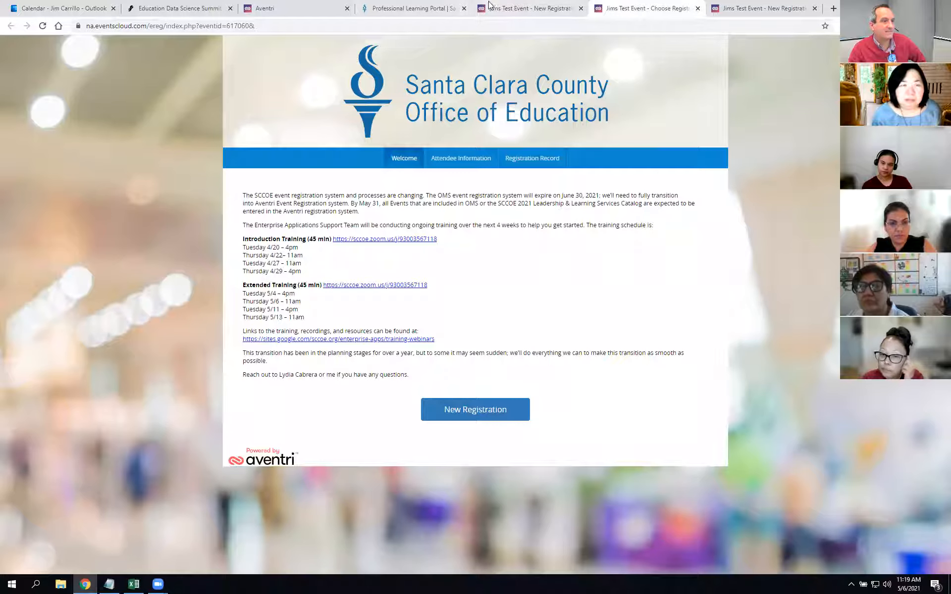
left_click(515, 8)
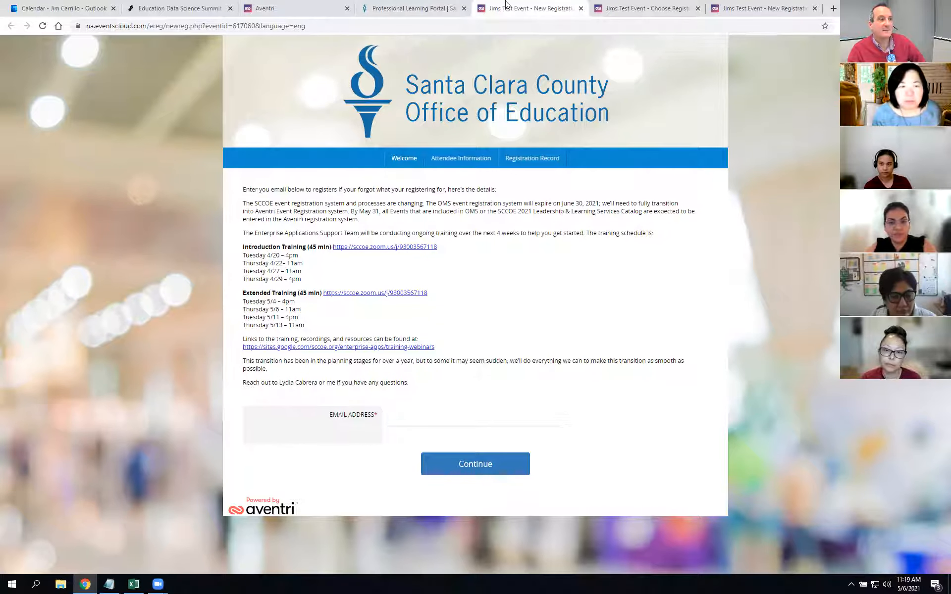
left_click(598, 5)
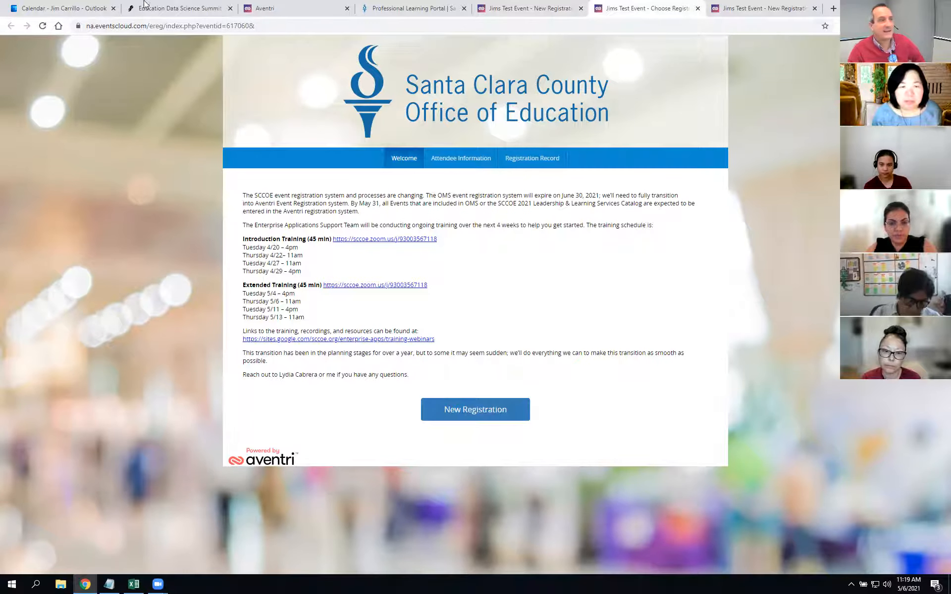
left_click(277, 9)
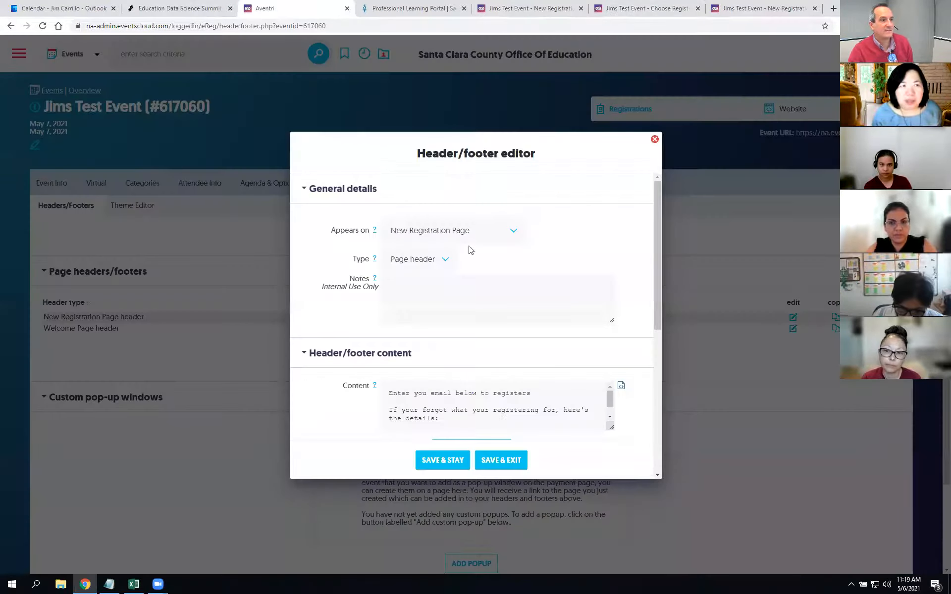
Step: In Adv. Settings general settings, show the event name in every page header, hide welcome-page registration buttons, and save
left_click(655, 140)
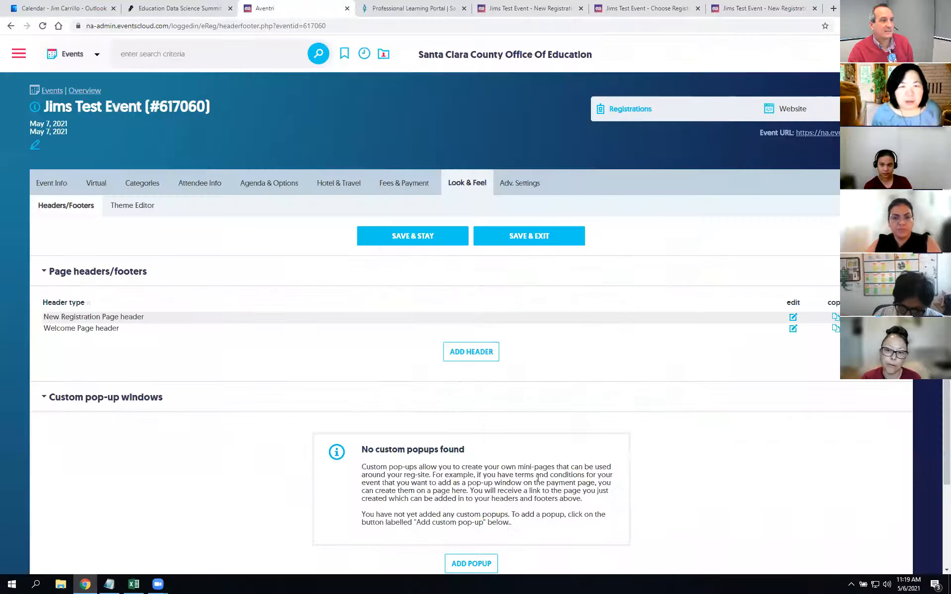
left_click(520, 184)
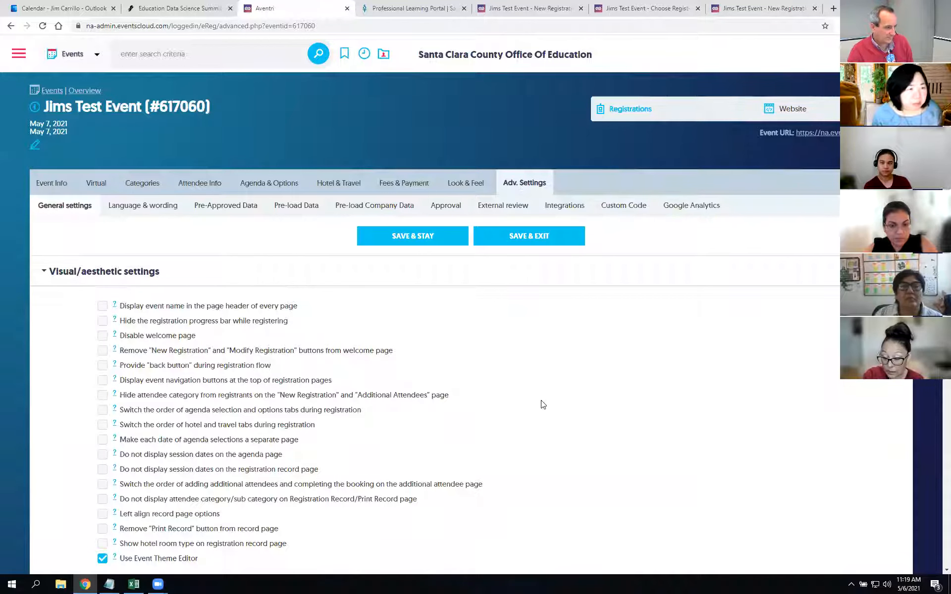
left_click(102, 352)
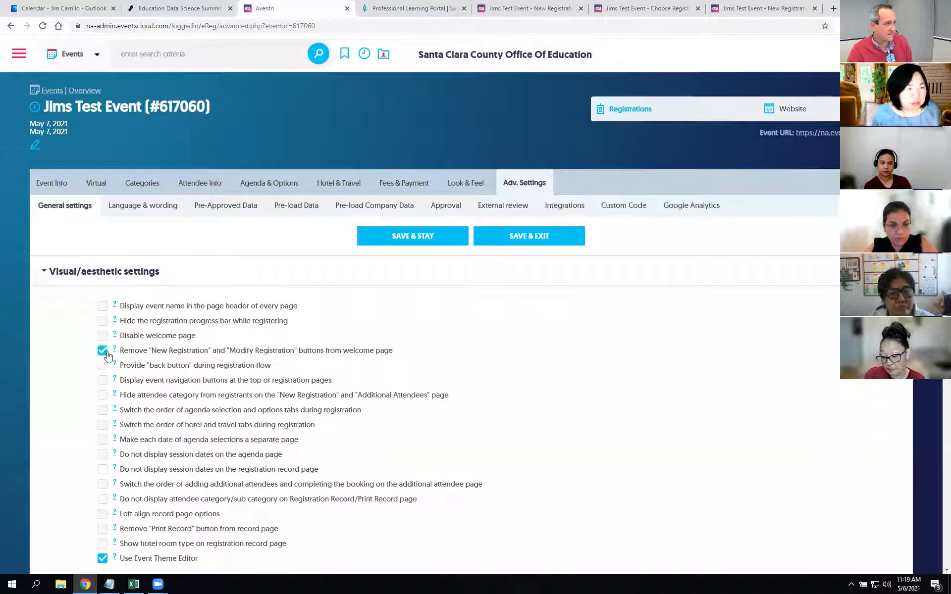
left_click_drag(393, 352, 198, 374)
scroll(636, 376, "down", 1)
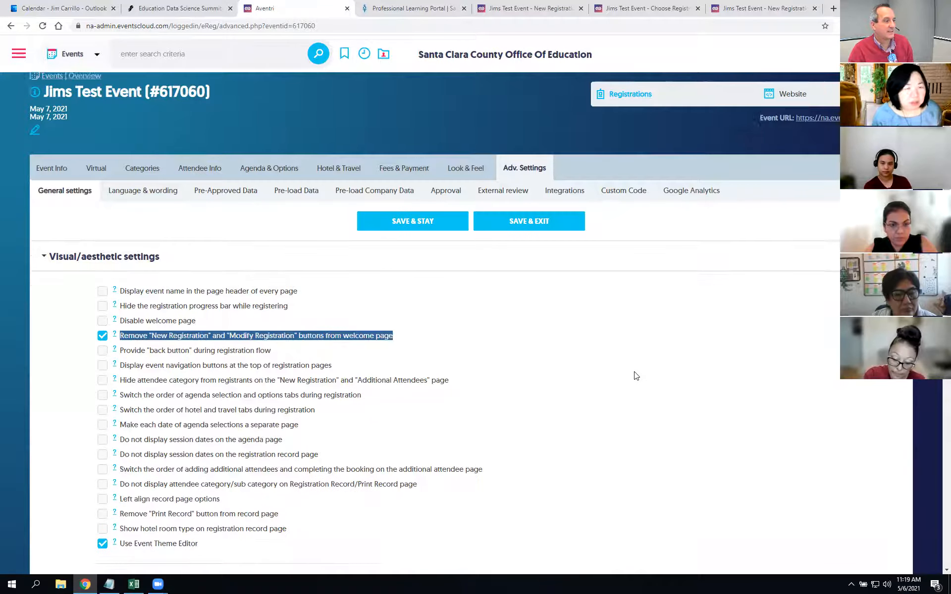
scroll(636, 376, "down", 3)
scroll(608, 335, "up", 3)
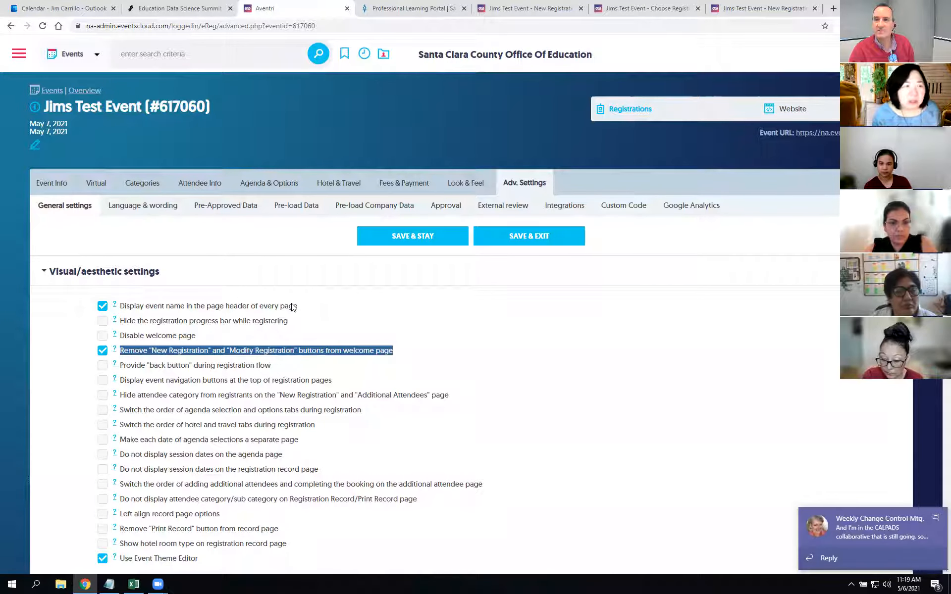
left_click(934, 522)
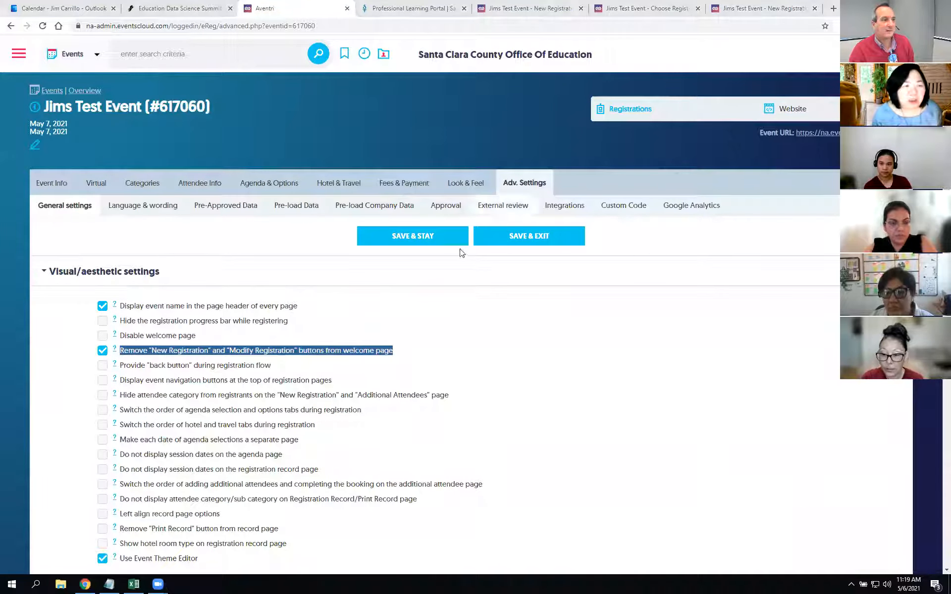
left_click(431, 236)
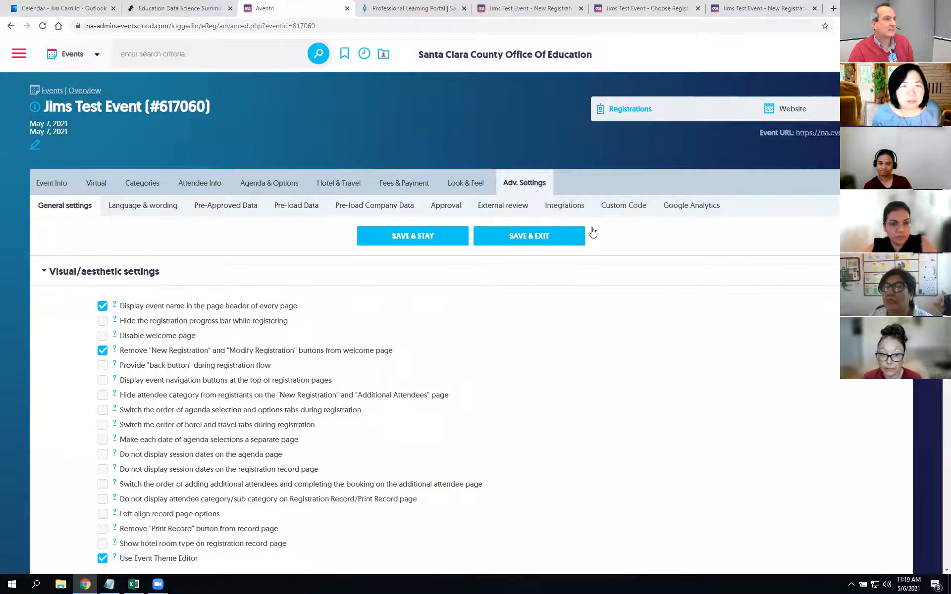
left_click(523, 7)
Step: Reload the welcome page to confirm Jims Test Event shows without a New Registration button, then close the registration tabs
left_click_drag(633, 4, 518, 5)
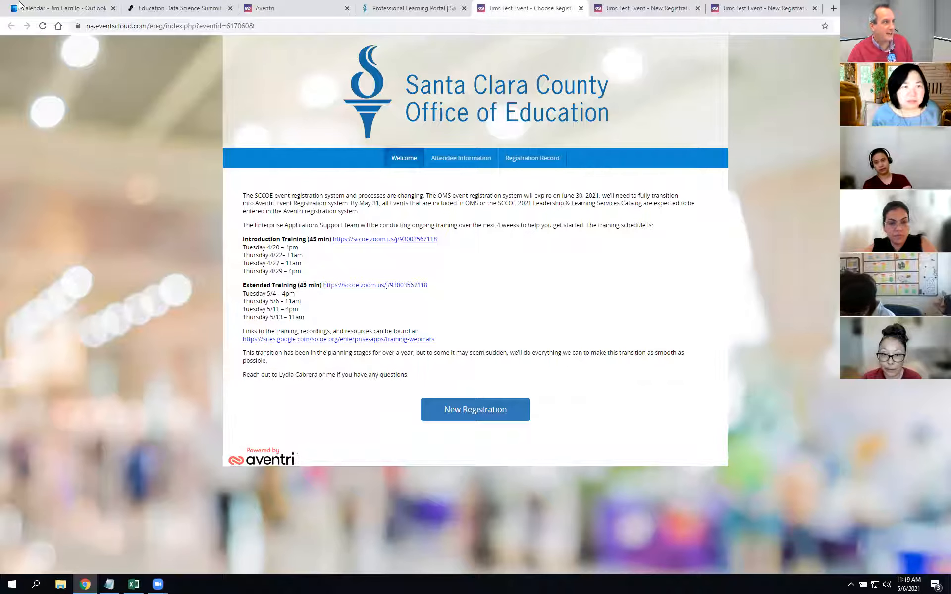
left_click(42, 27)
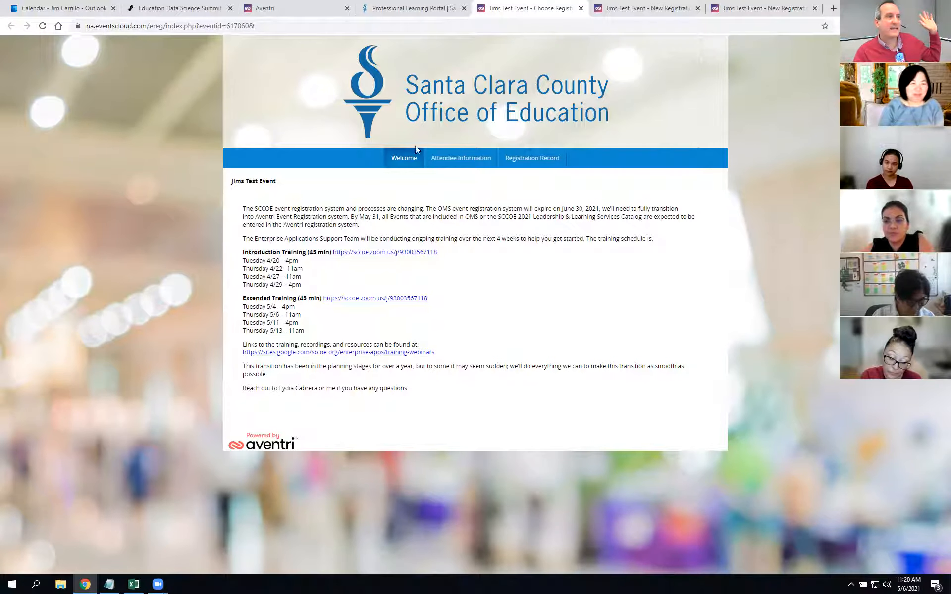
left_click(697, 8)
left_click(581, 8)
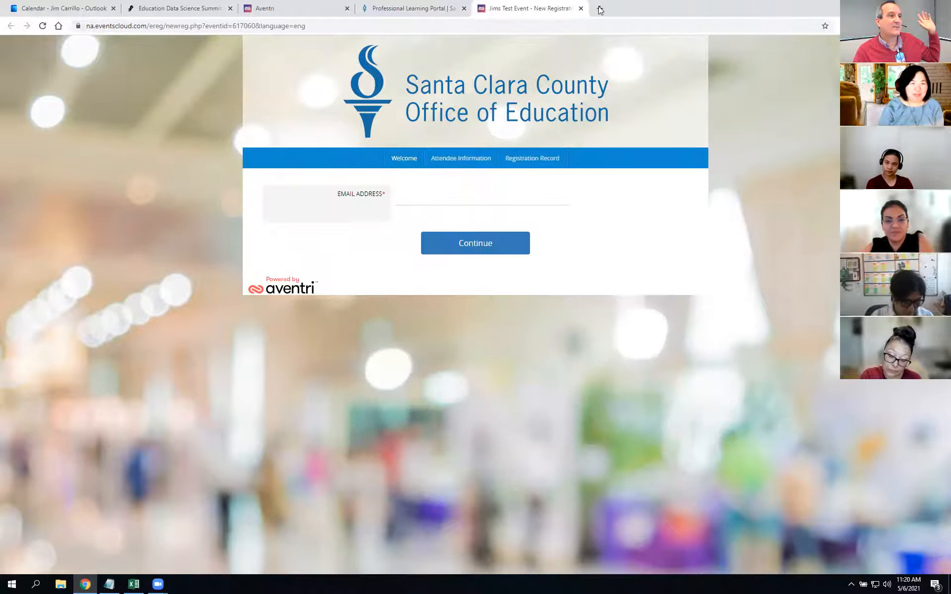
left_click(581, 8)
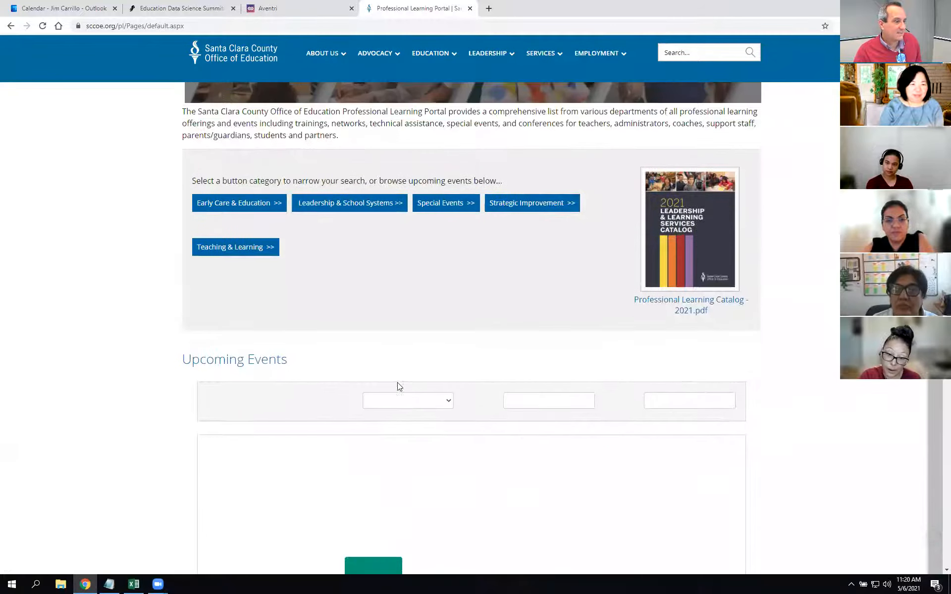
Step: Filter the portal's upcoming events to Technology Services and open Jims Test Event's registration page via Register
left_click(415, 367)
scroll(425, 484, "down", 5)
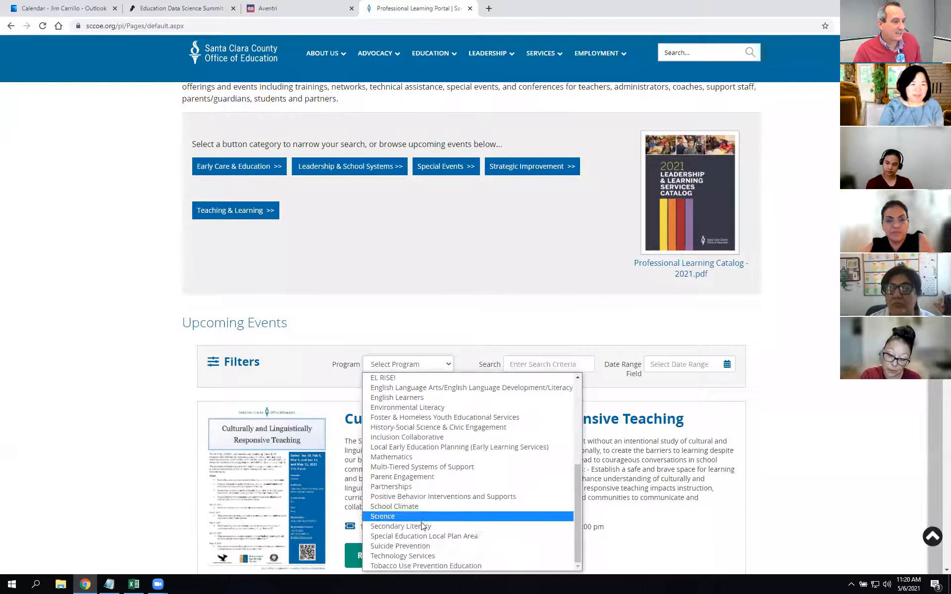
left_click(425, 556)
scroll(788, 447, "down", 8)
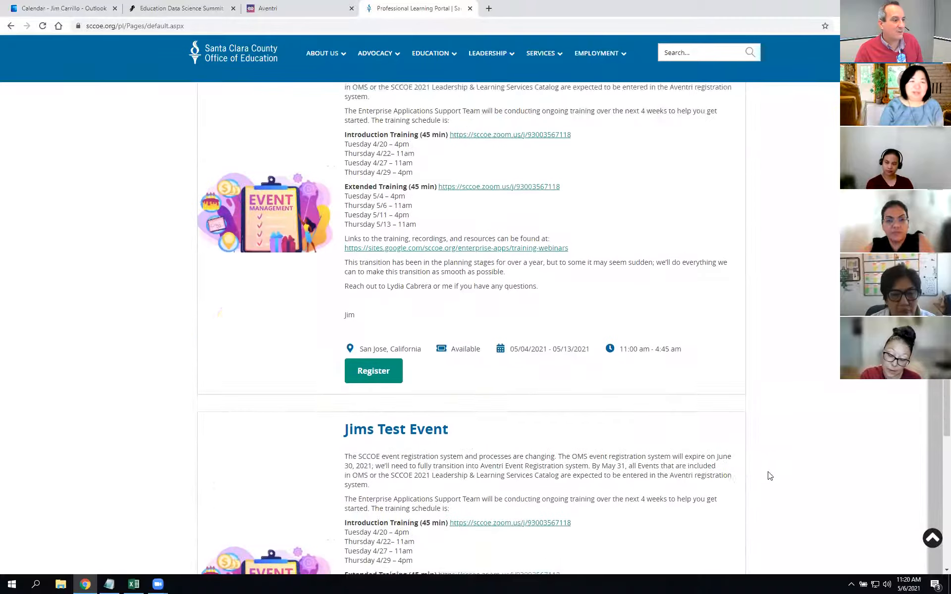
scroll(770, 475, "down", 7)
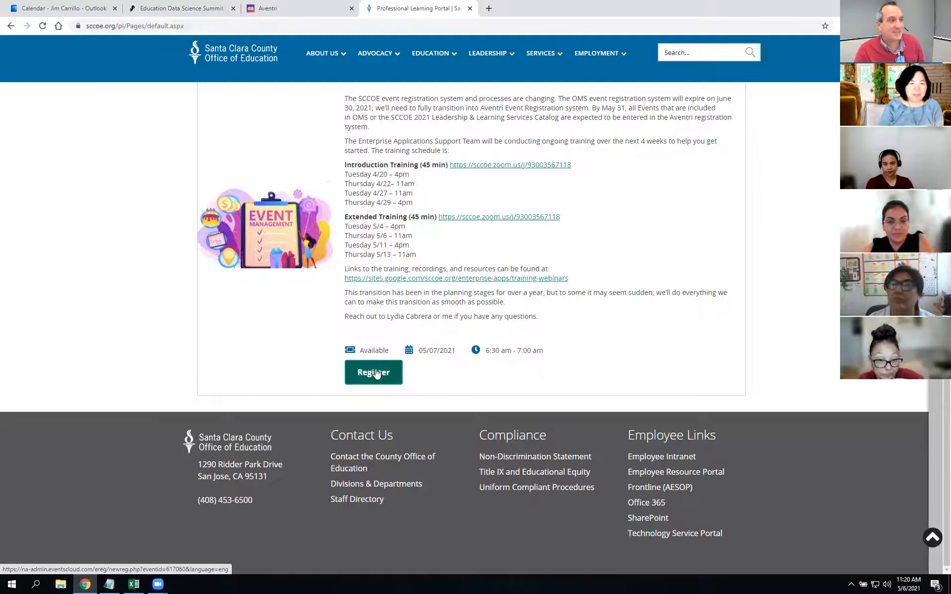
left_click(375, 373)
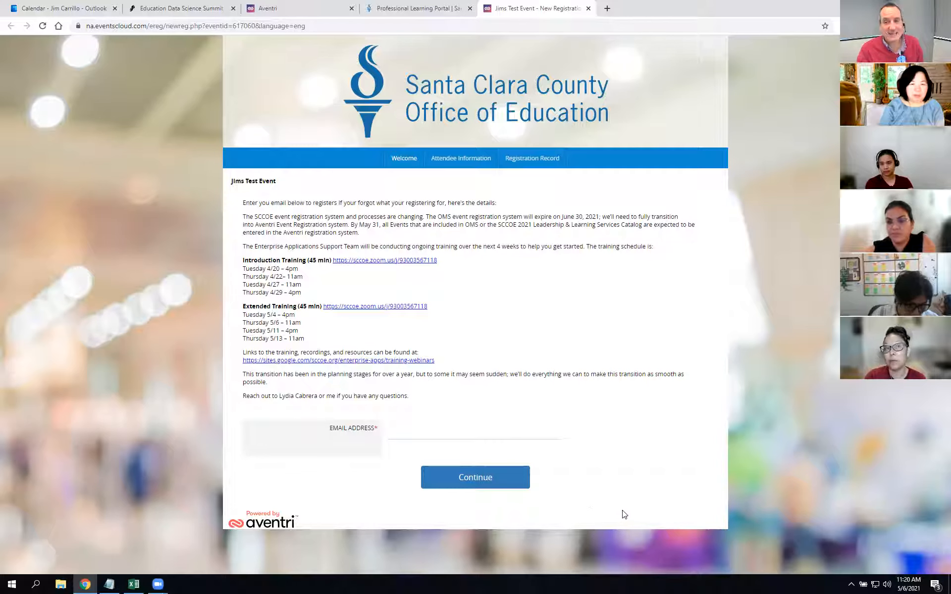
left_click(313, 9)
Step: Open All Widgets under Websites from the main navigation menu
mouse_move(52, 186)
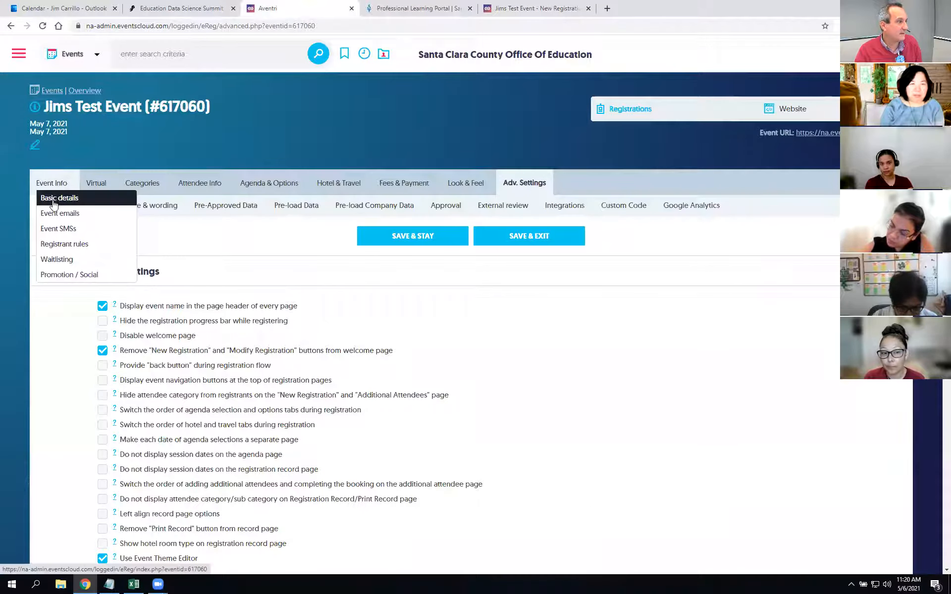
left_click(19, 54)
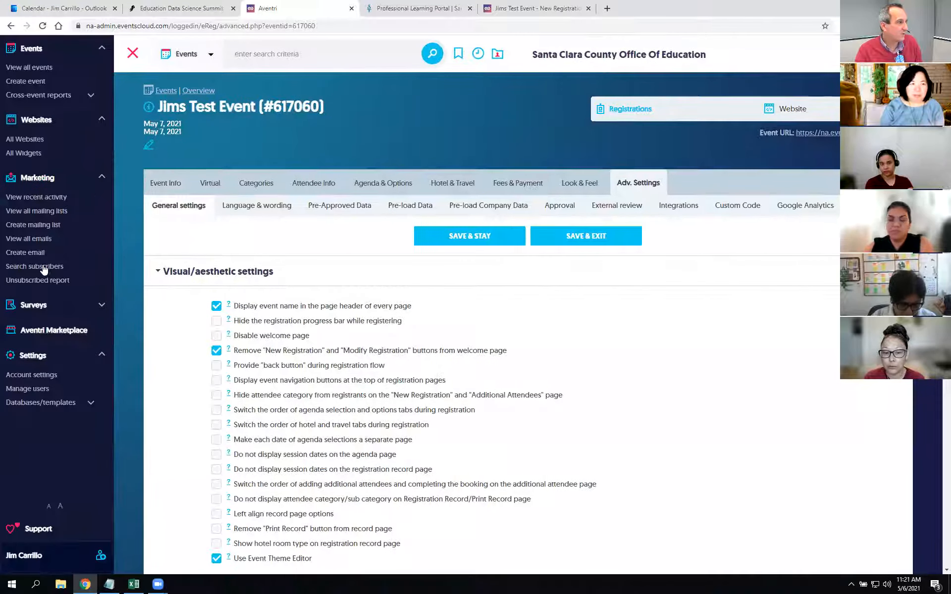
left_click(43, 157)
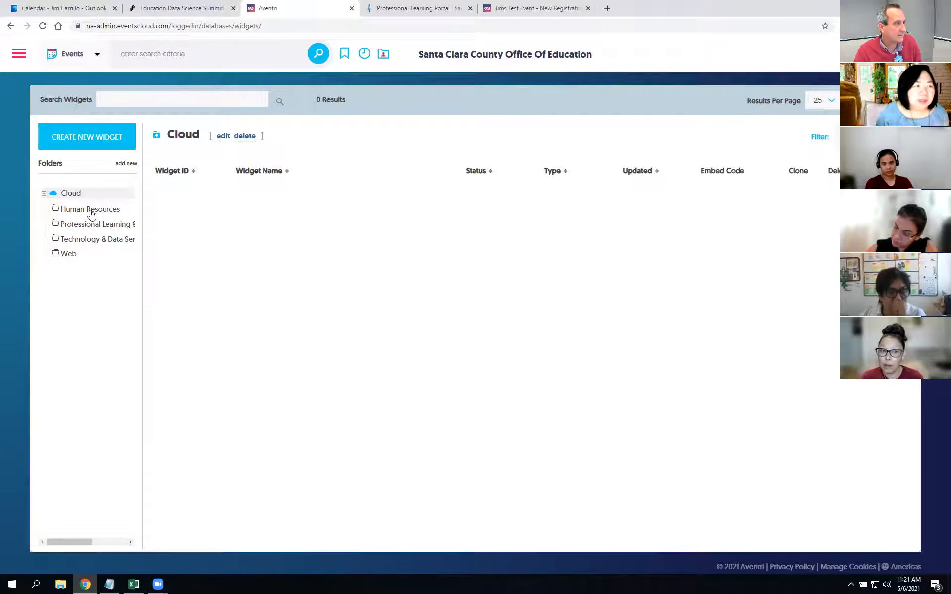
Step: Open the All Professional Learning Events widget from the Professional Learning folder
left_click(90, 240)
left_click(95, 225)
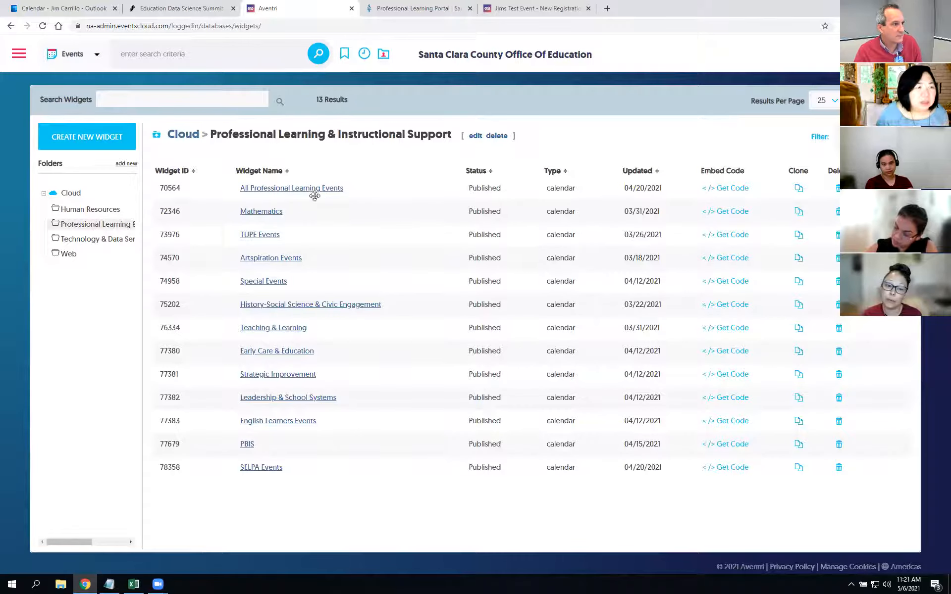
left_click(284, 189)
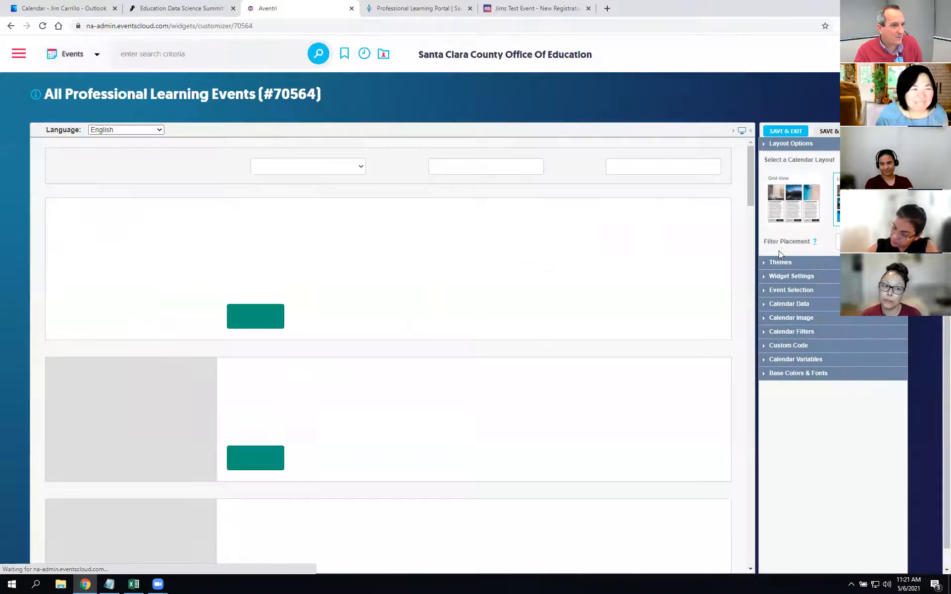
Step: Review the widget's name, layout, theme, event and Calendar Data panels, toggling Register buttons off and back on
left_click(766, 278)
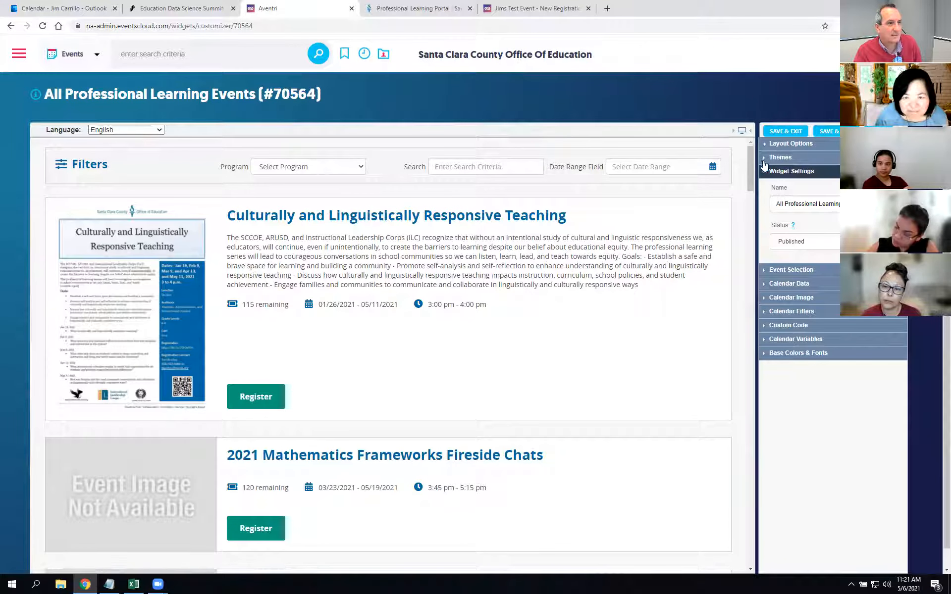
left_click(764, 144)
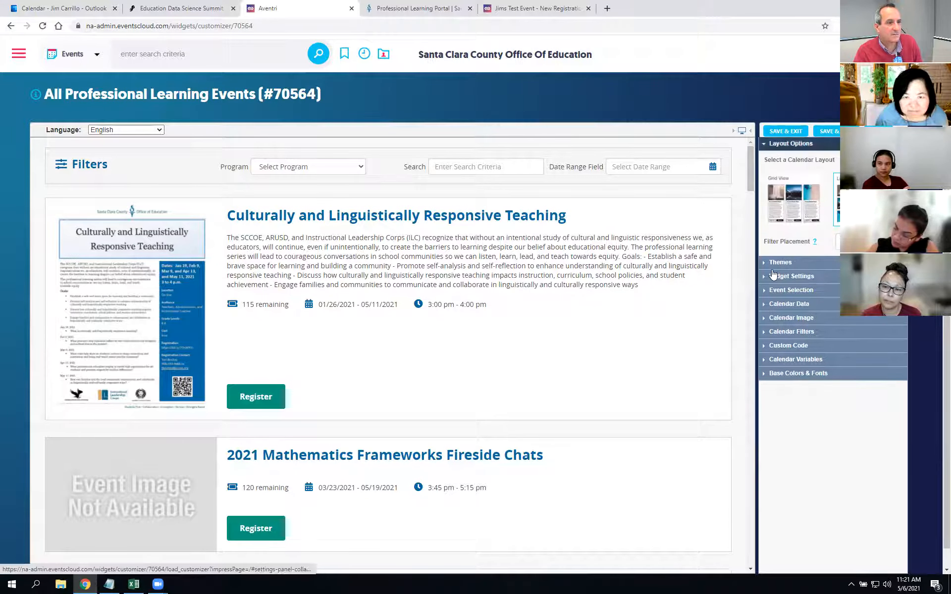
left_click(776, 263)
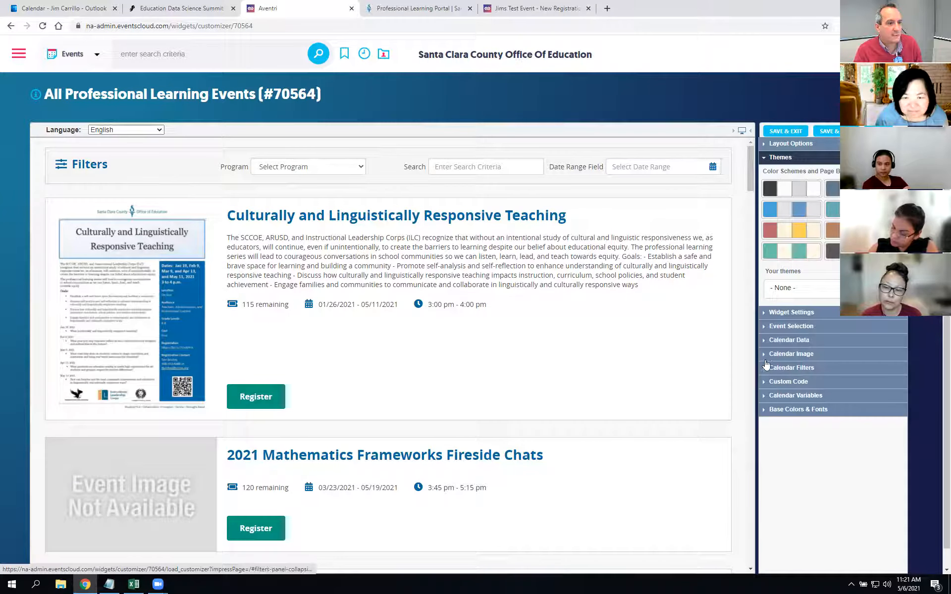
left_click(765, 326)
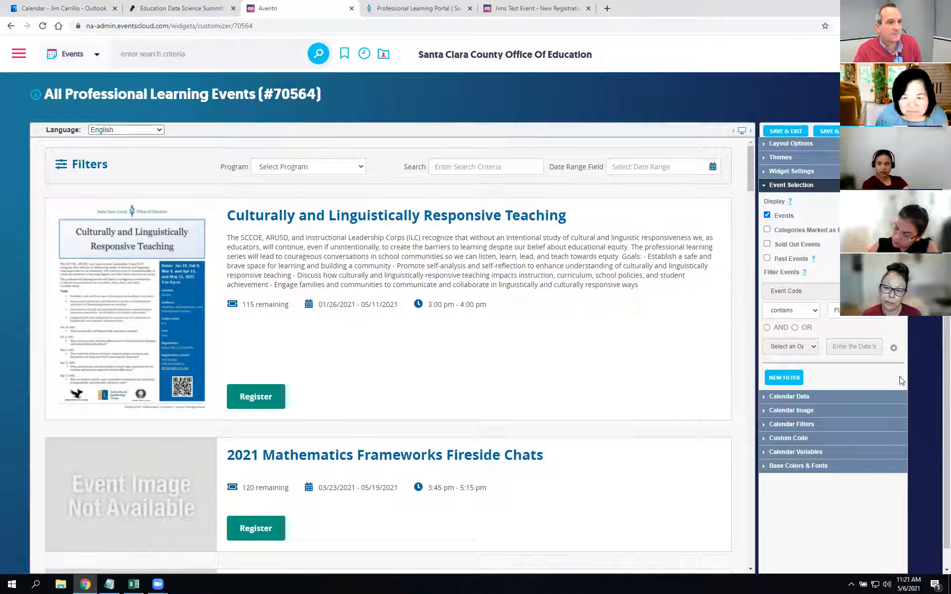
left_click(766, 399)
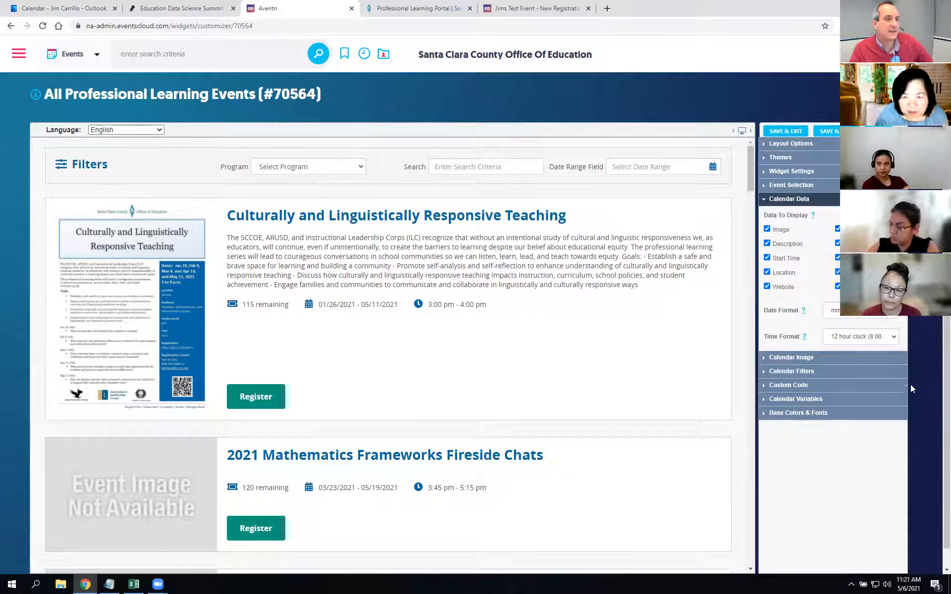
left_click(838, 286)
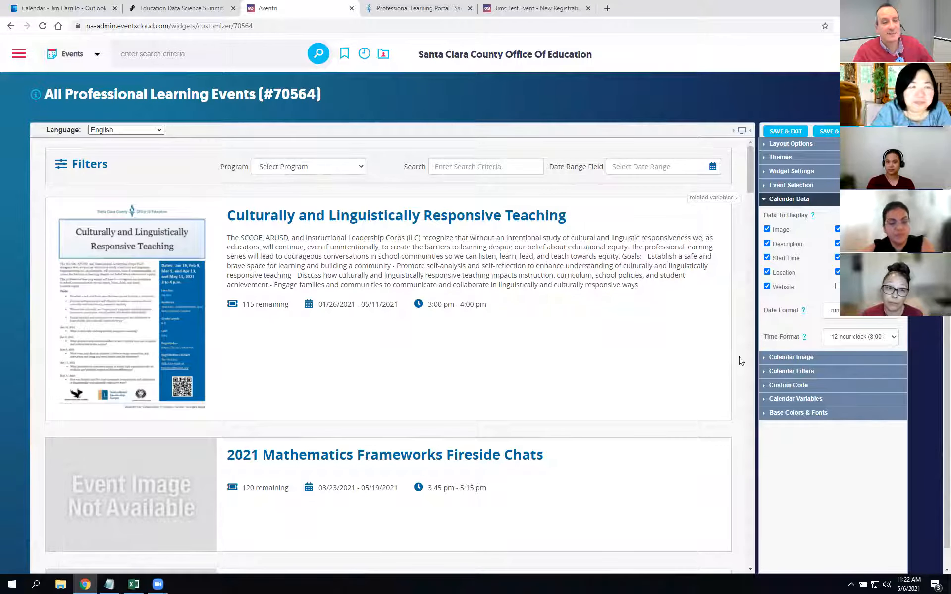
left_click(838, 286)
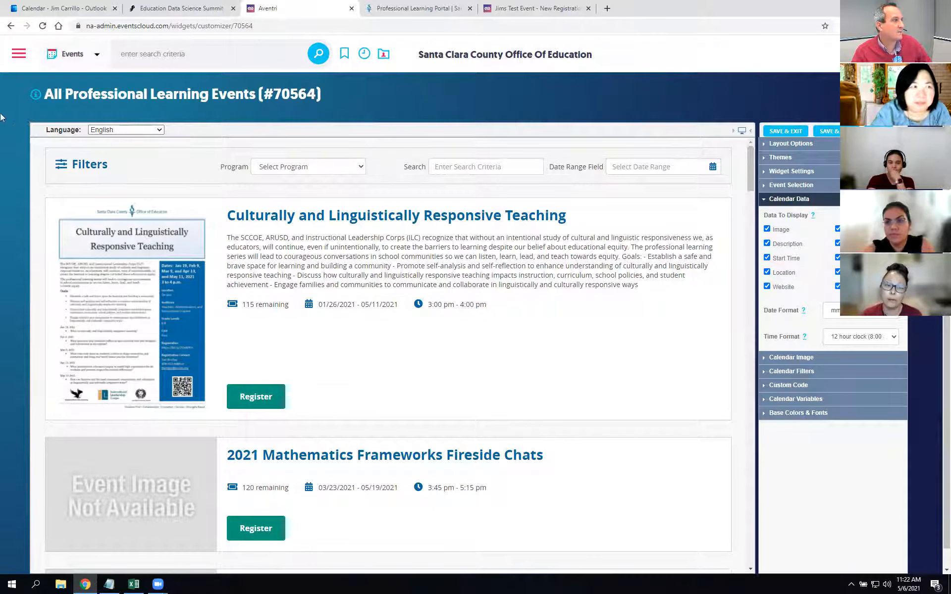
left_click(18, 59)
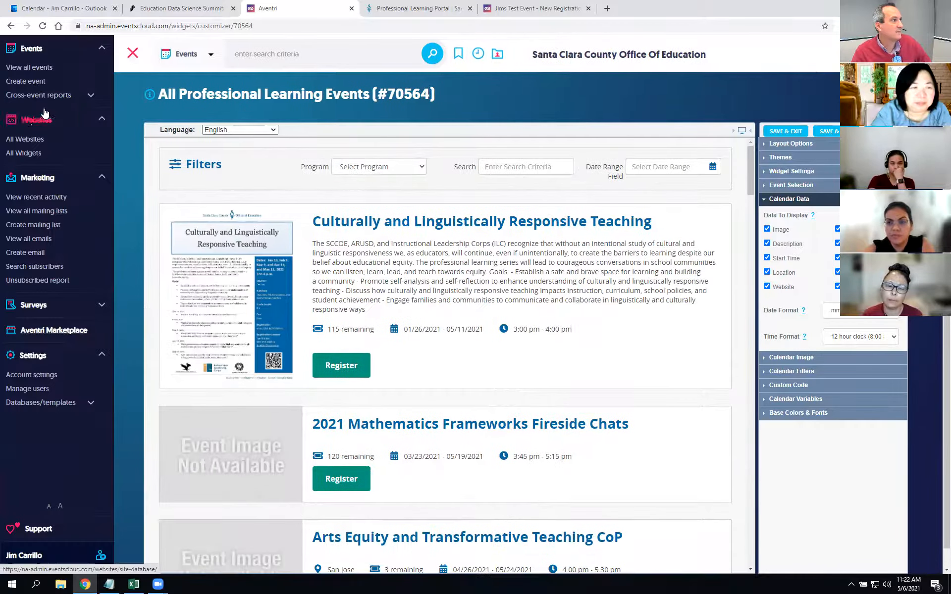
Step: Open Jims Test Event's admin overview from the all-events list
left_click(37, 69)
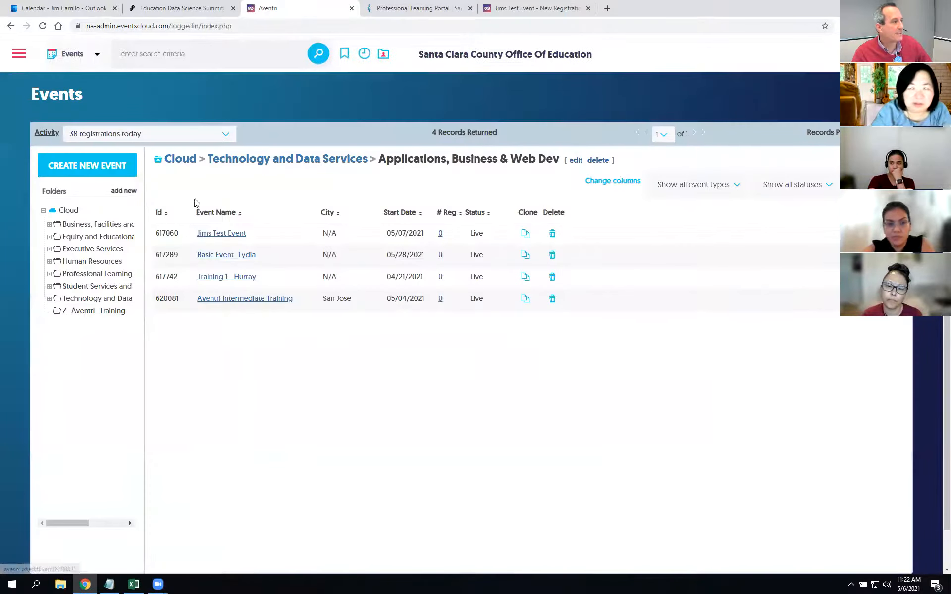
left_click(226, 233)
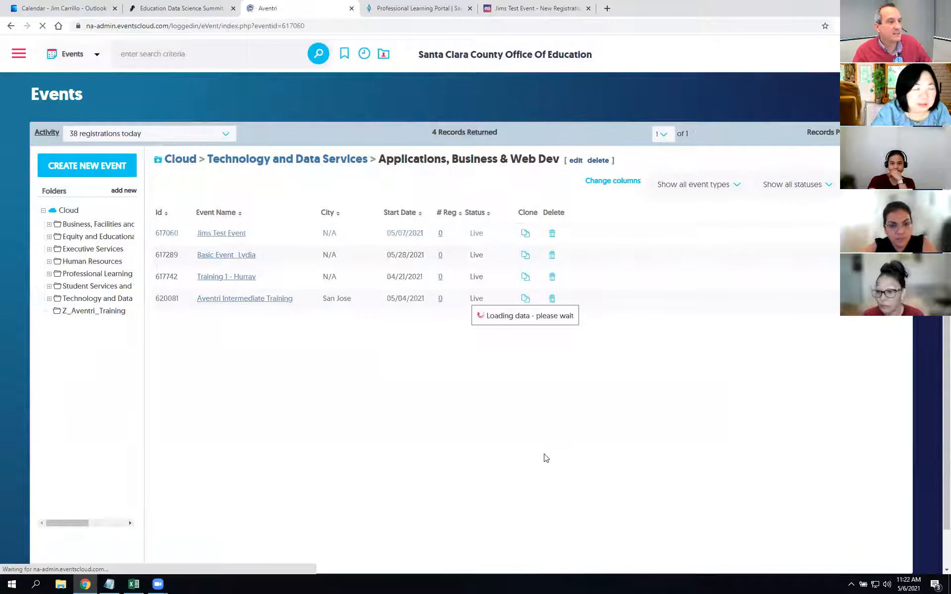
left_click(540, 8)
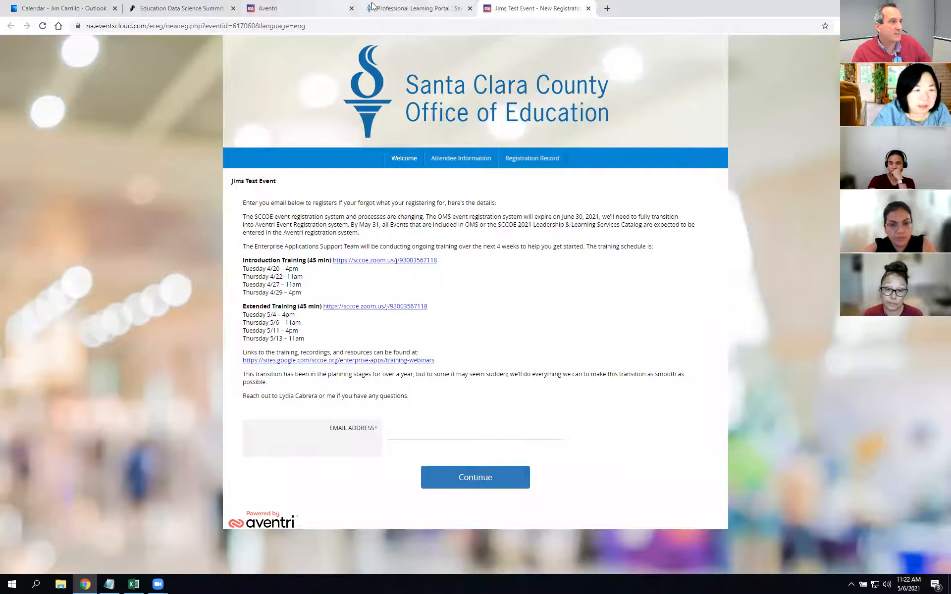
left_click(273, 7)
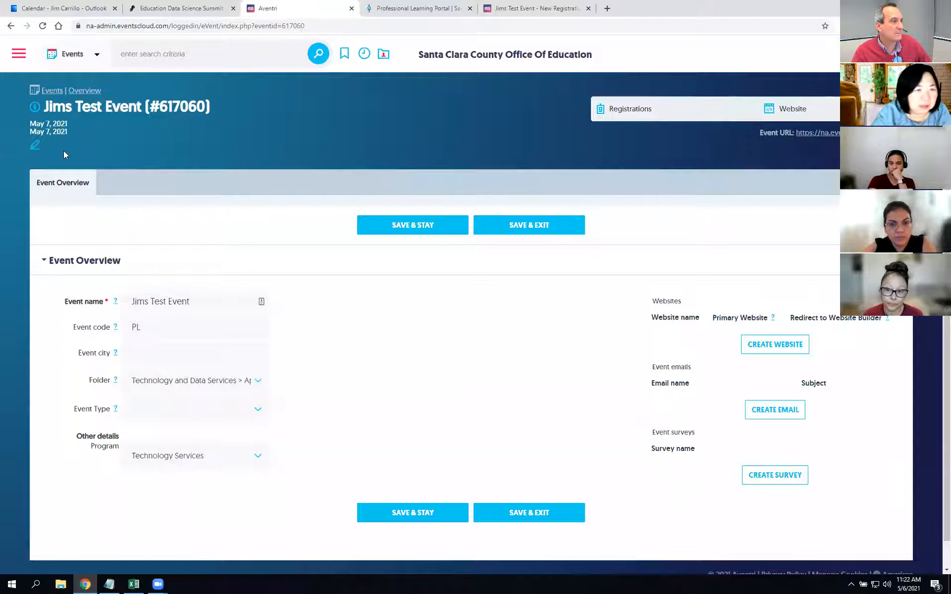
Step: Open the event's public URL in a new tab, view it, then return to the overview
right_click(802, 133)
left_click(823, 142)
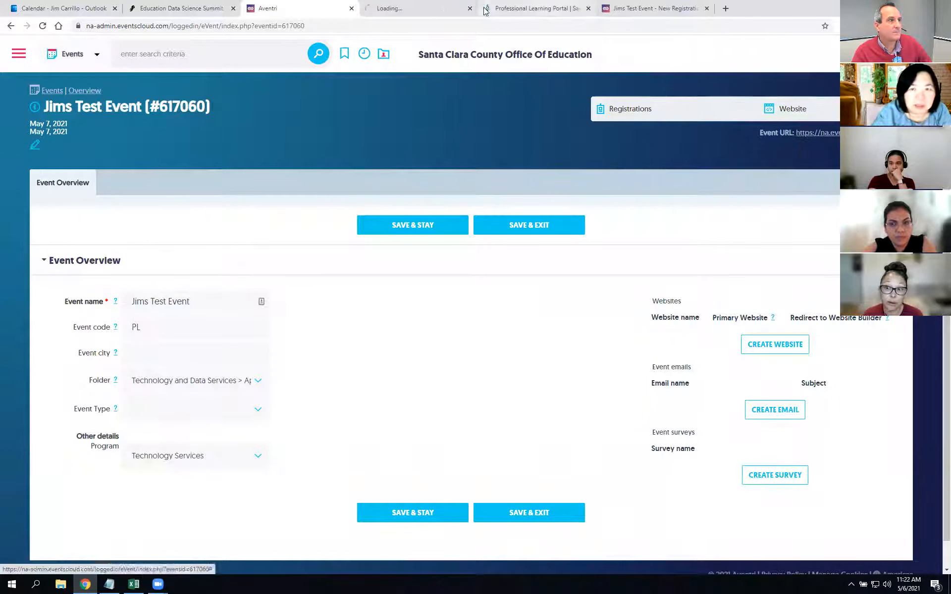
left_click(421, 8)
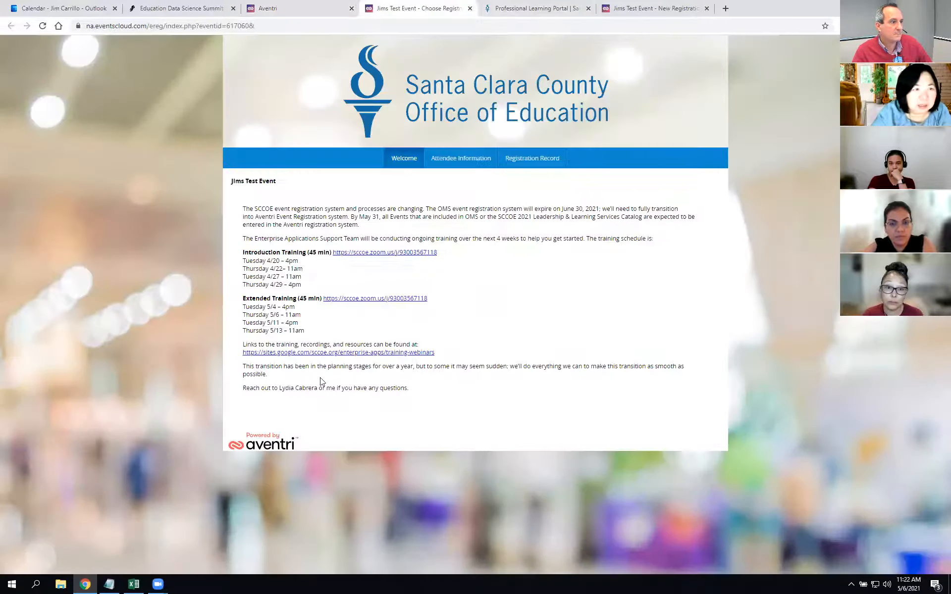
left_click(306, 8)
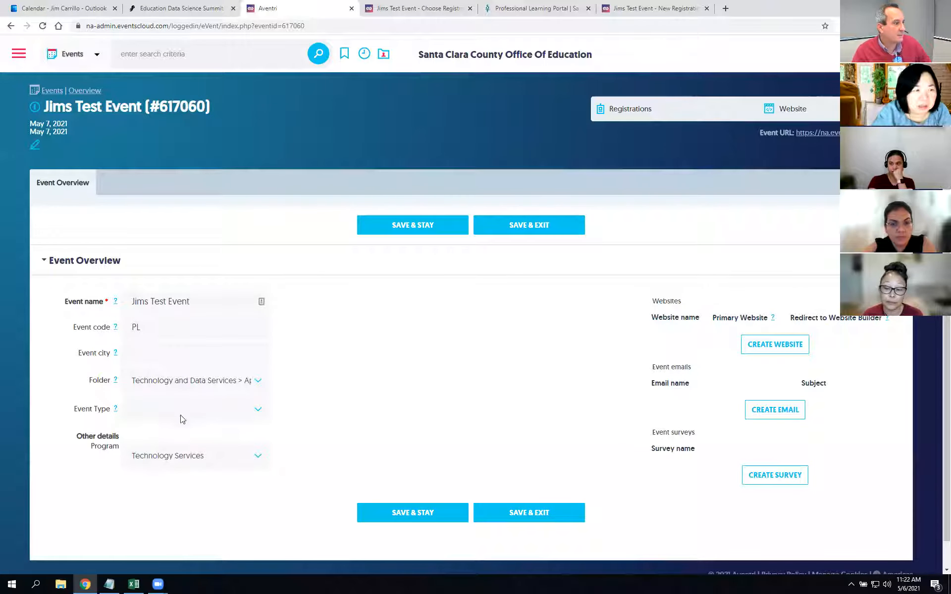
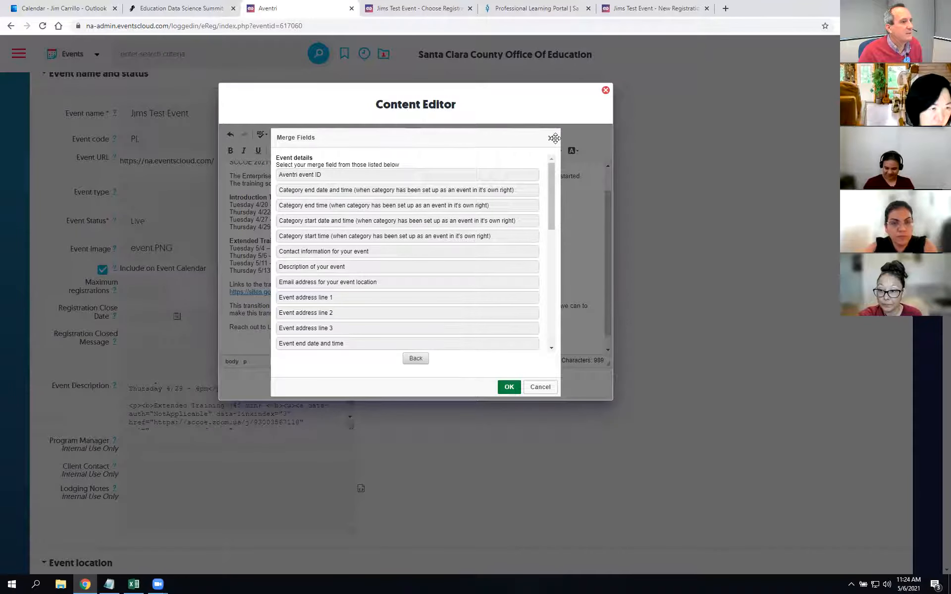
Step: Insert the 'Event registration site (Fully formed HTML link)' merge field from Links to your website at the description's end
left_click_drag(549, 206, 542, 342)
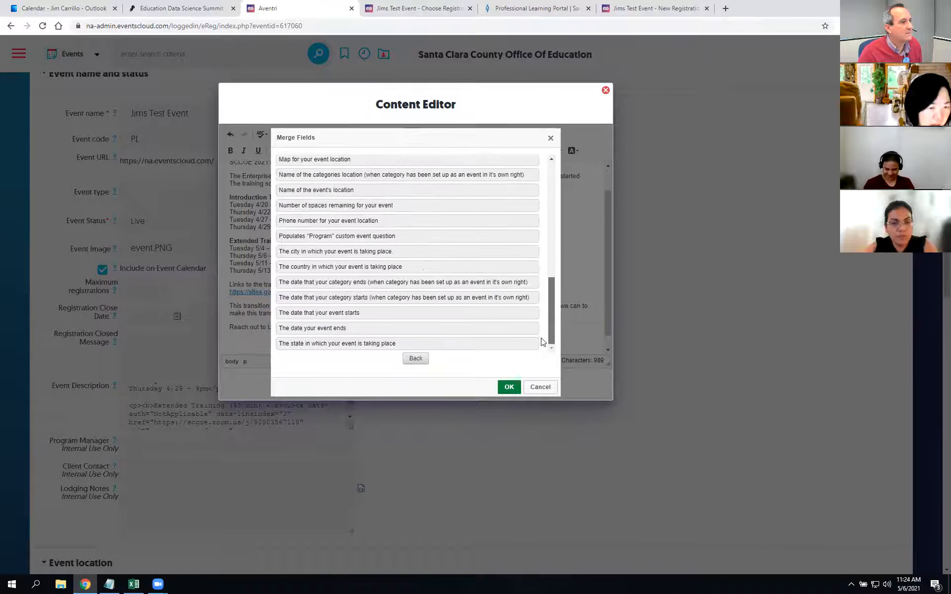
left_click(551, 138)
left_click(460, 135)
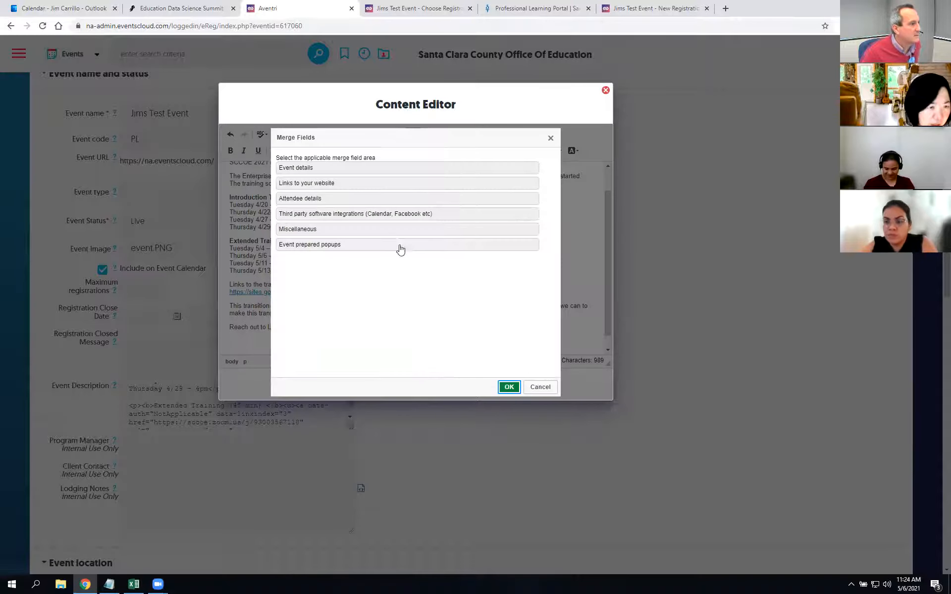
left_click(312, 185)
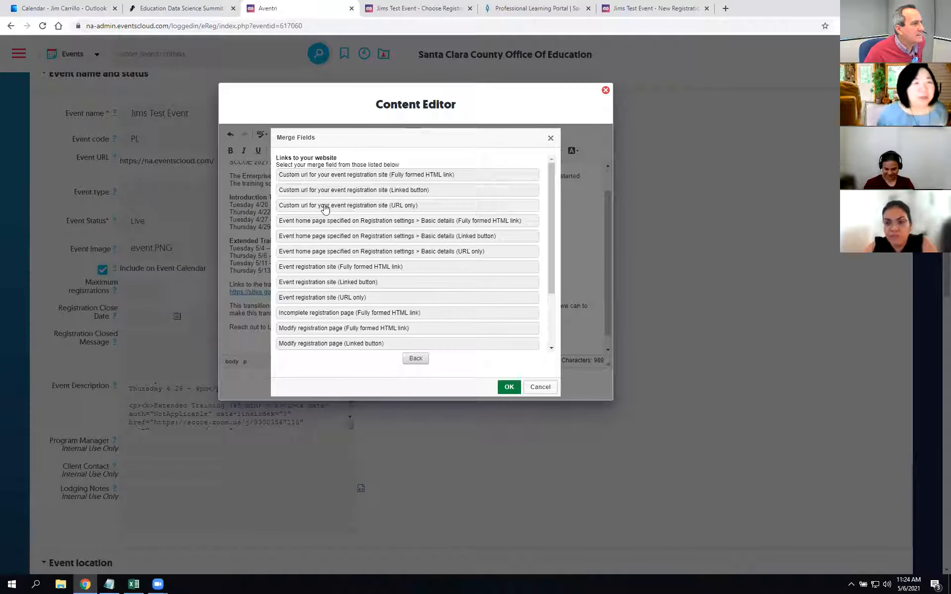
left_click(320, 272)
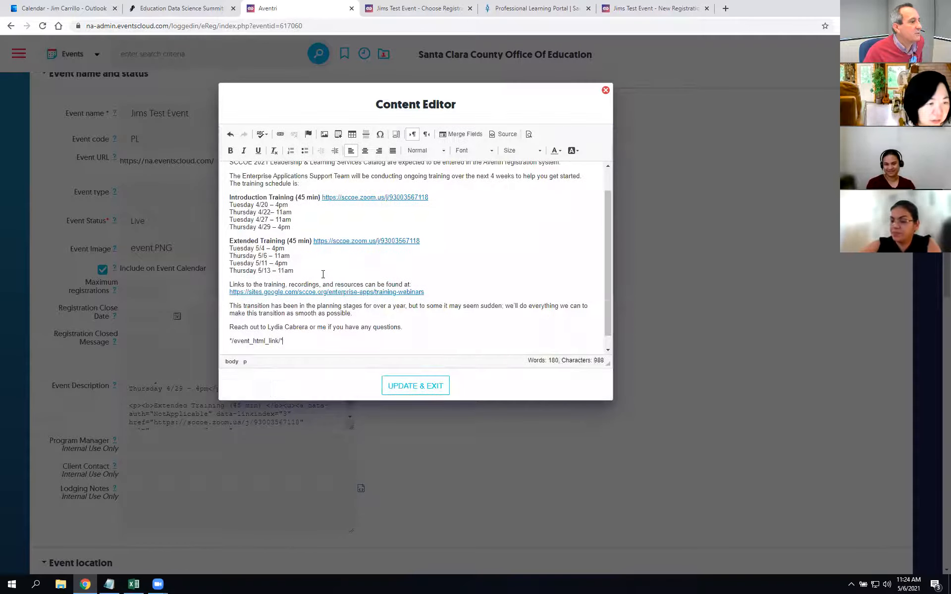
Step: Apply the description edits and save the event details
left_click(430, 386)
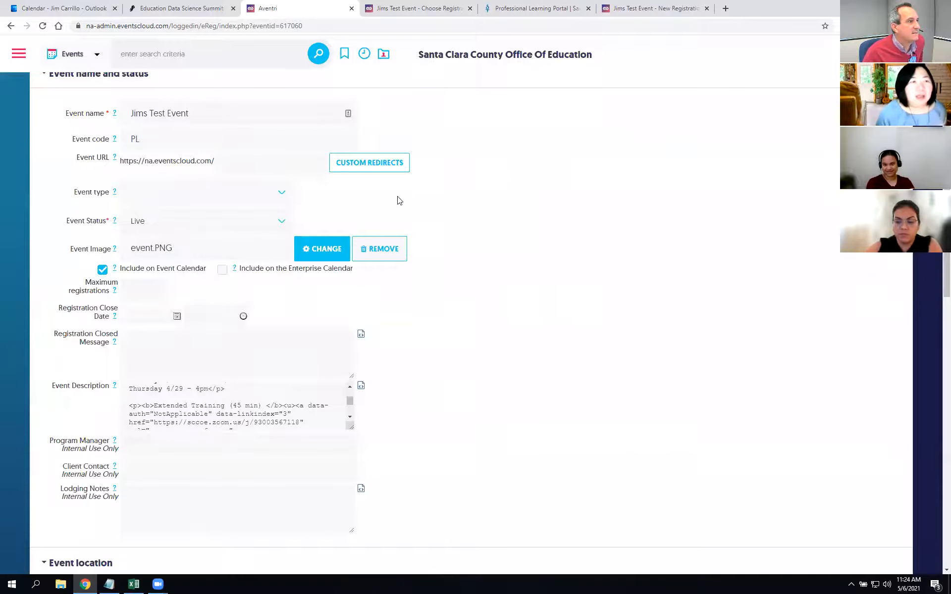
scroll(400, 200, "up", 4)
left_click(405, 237)
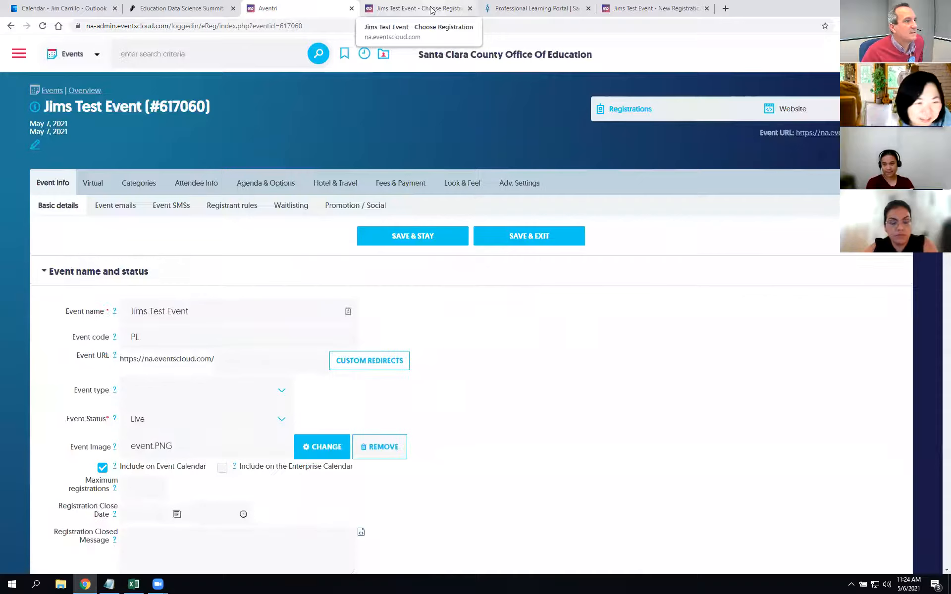
Step: Reload the public registration page to confirm the new link, then return to the admin page
left_click(431, 10)
left_click(43, 26)
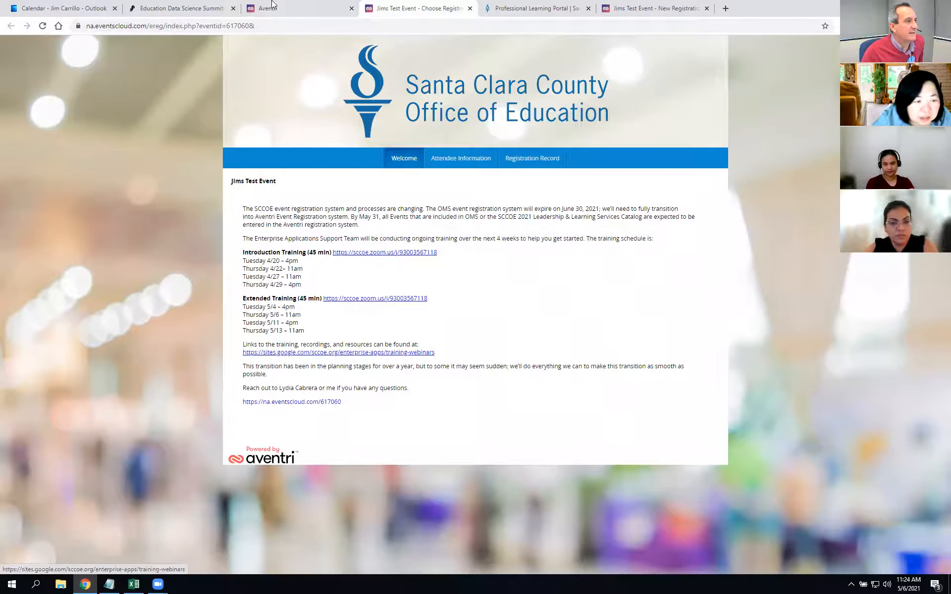
left_click(297, 8)
scroll(312, 339, "down", 5)
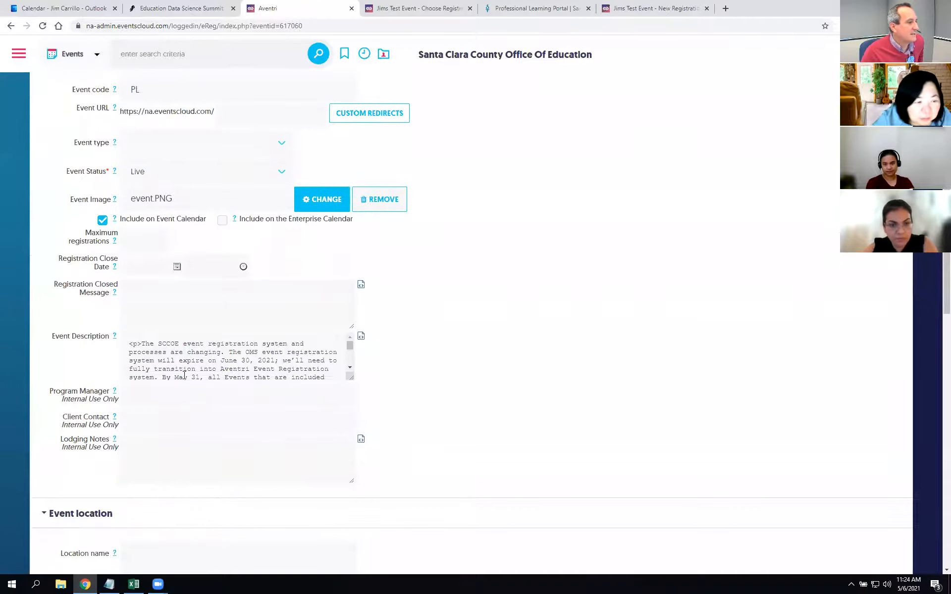
Step: Delete the /event_html_link/ placeholder line from the event description
left_click(361, 337)
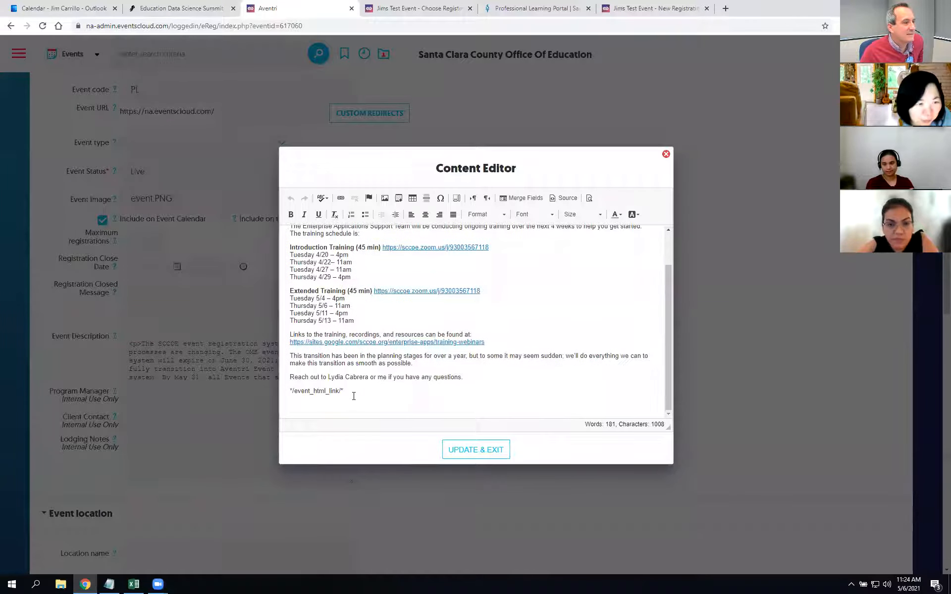
left_click_drag(315, 394, 300, 392)
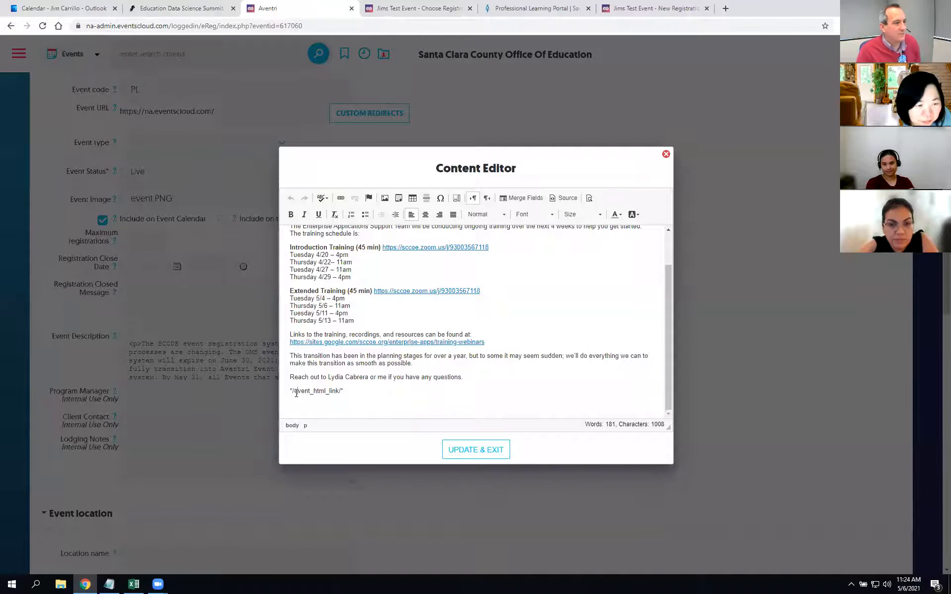
key("ctrl+z")
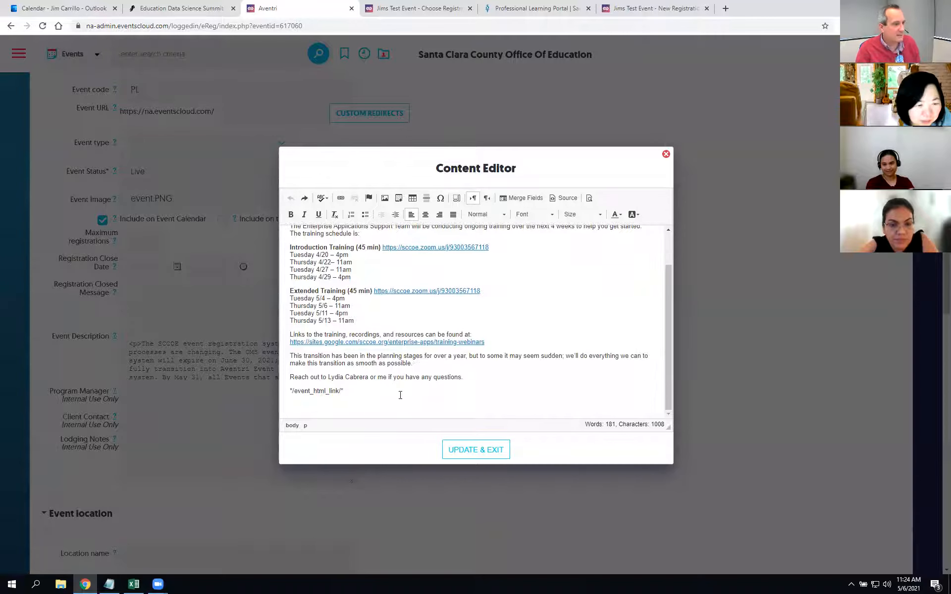
triple_click(367, 394)
key("Delete")
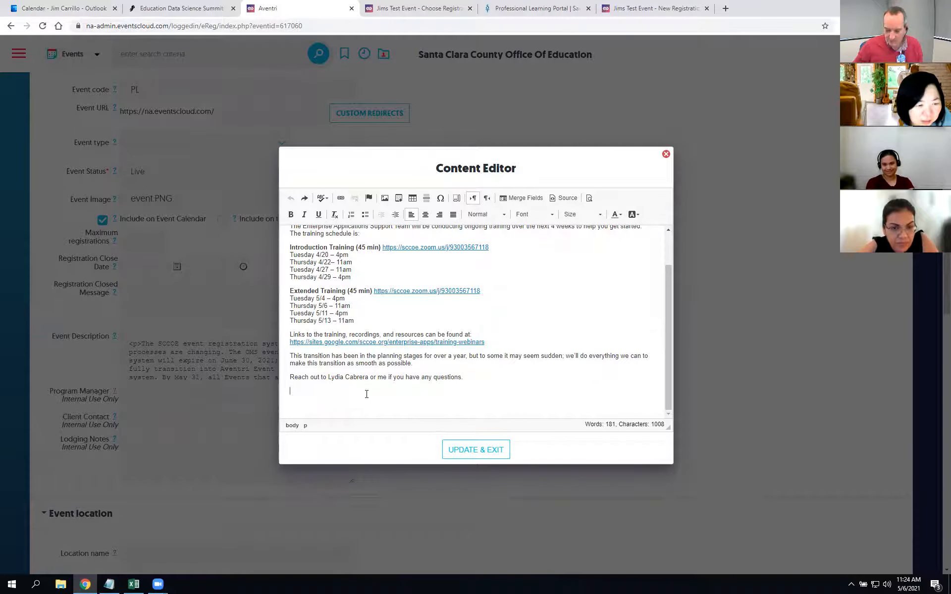
Step: Insert the 'Event registration site (Linked button)' merge field and apply the description edits
left_click(523, 198)
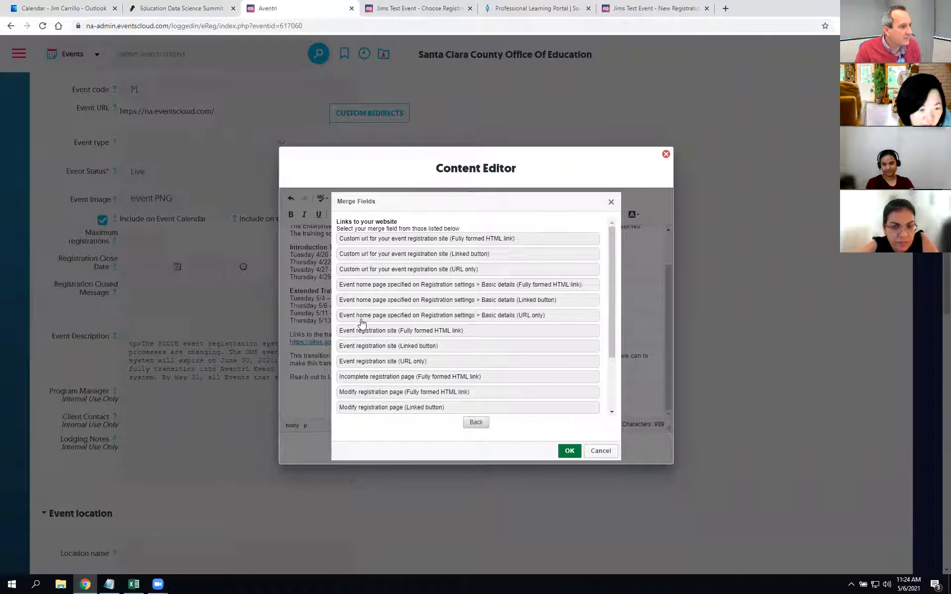
left_click(371, 346)
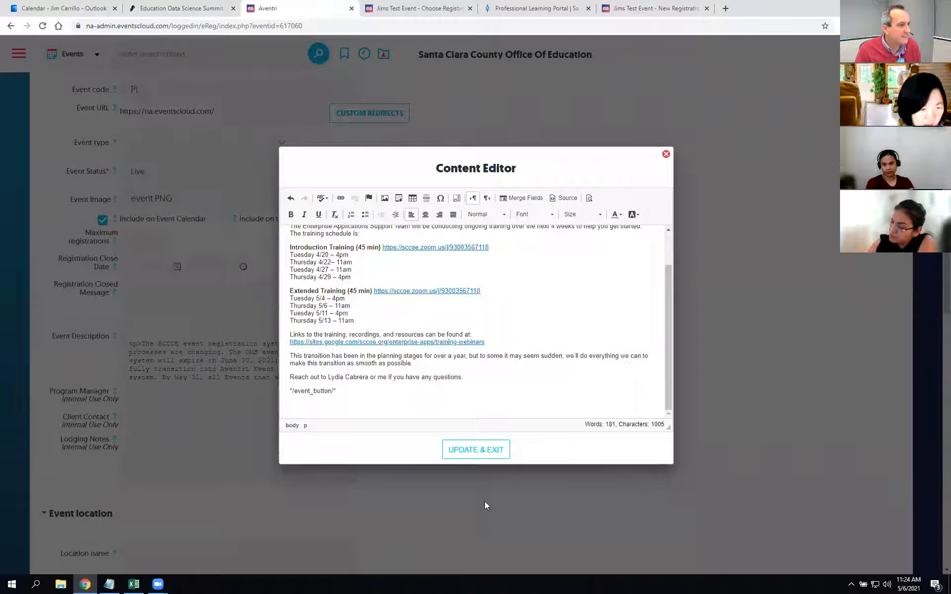
left_click(475, 450)
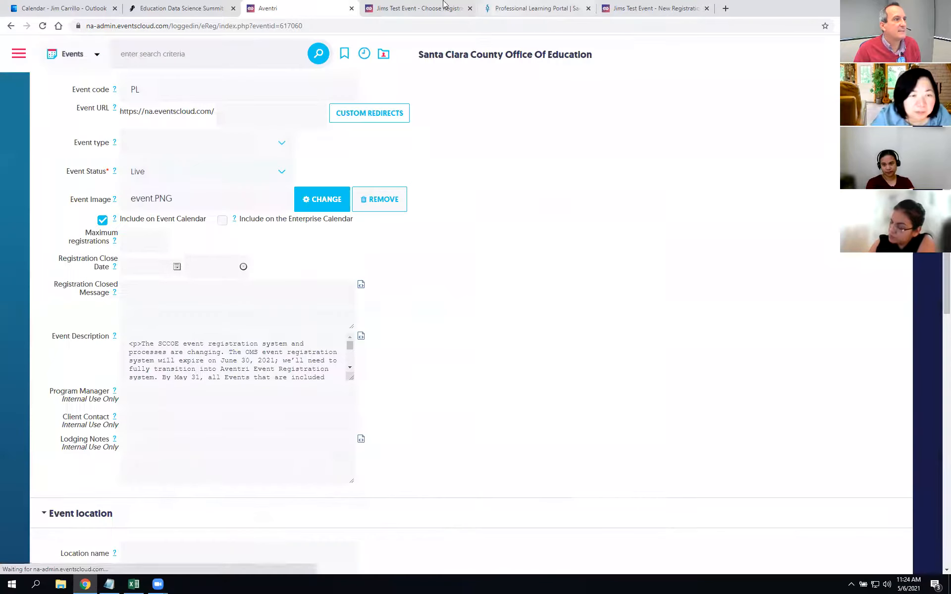
Step: Save the event and reload the public page to show the Register Now button
left_click(446, 8)
key("F5")
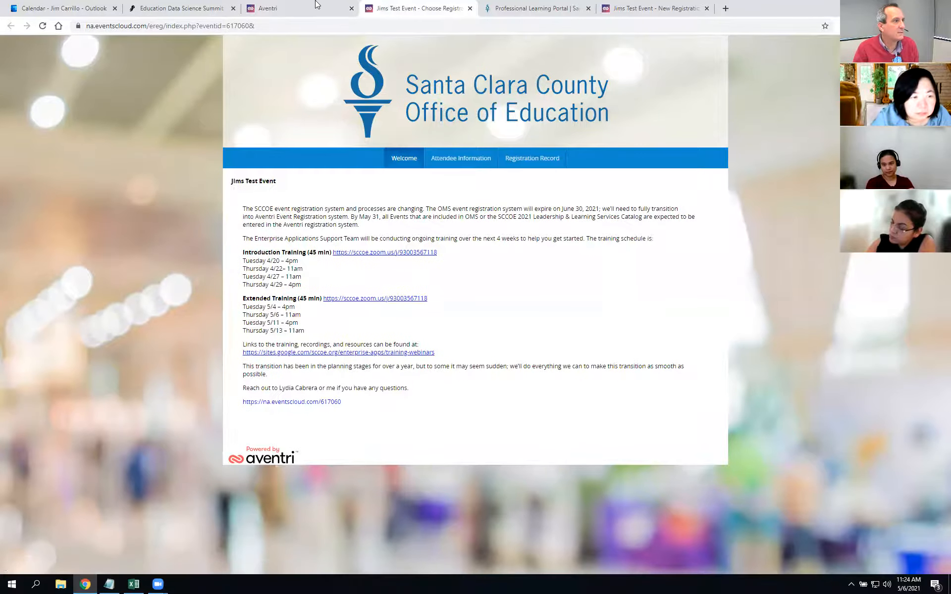
left_click(317, 5)
scroll(520, 223, "up", 5)
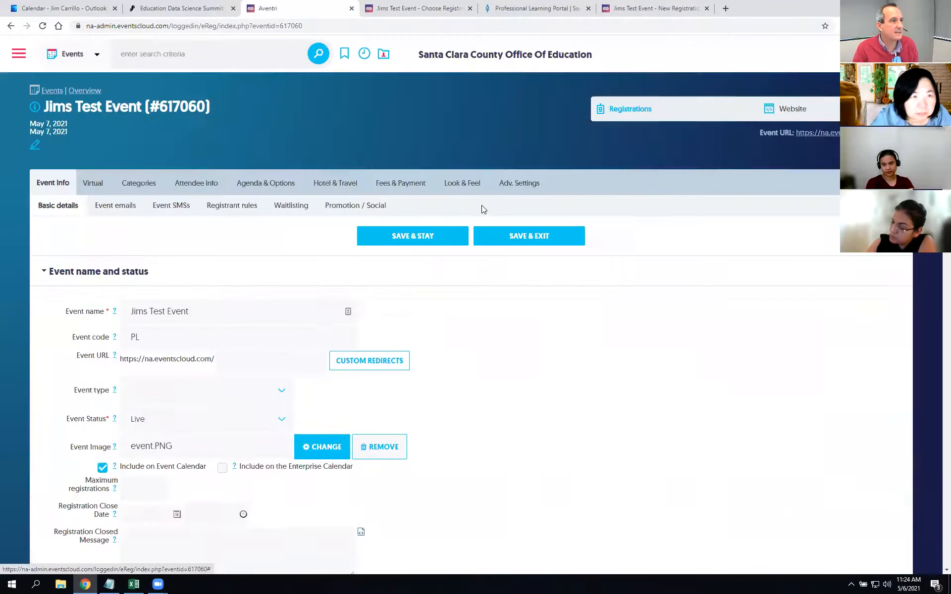
left_click(408, 236)
left_click(419, 8)
key("F5")
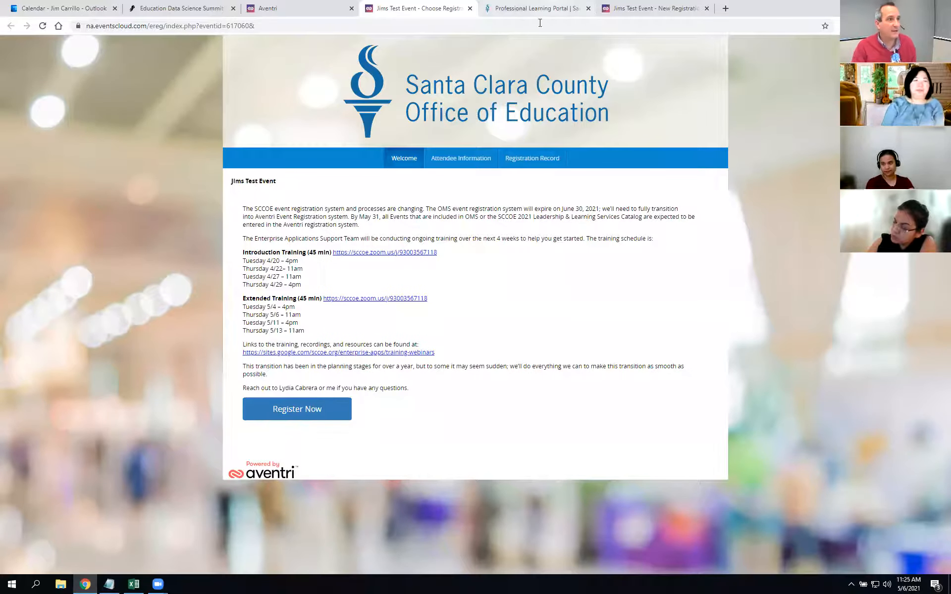
Step: Filter the portal's upcoming events to the Technology Services program and scroll to Jims Test Event
left_click(537, 6)
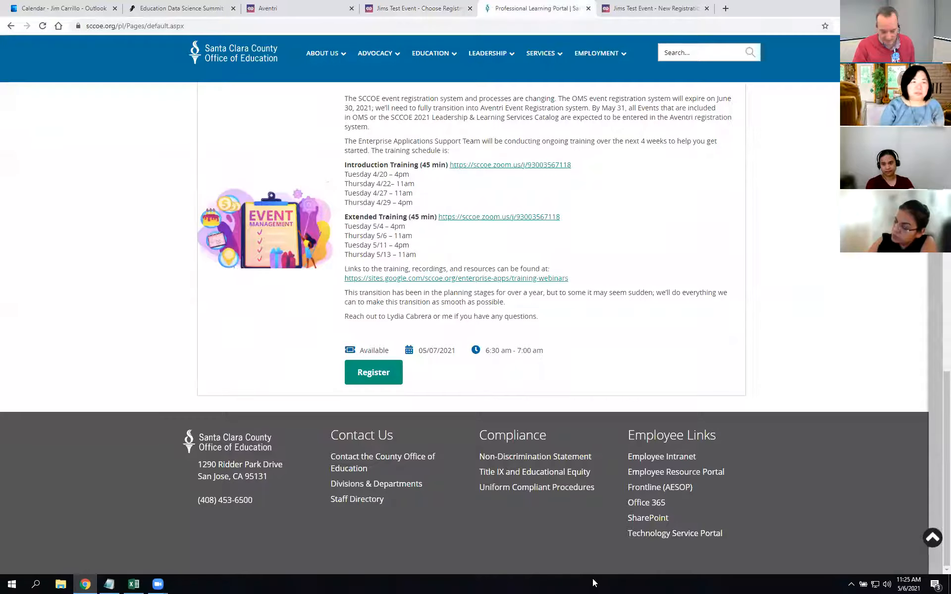
scroll(127, 95, "up", 6)
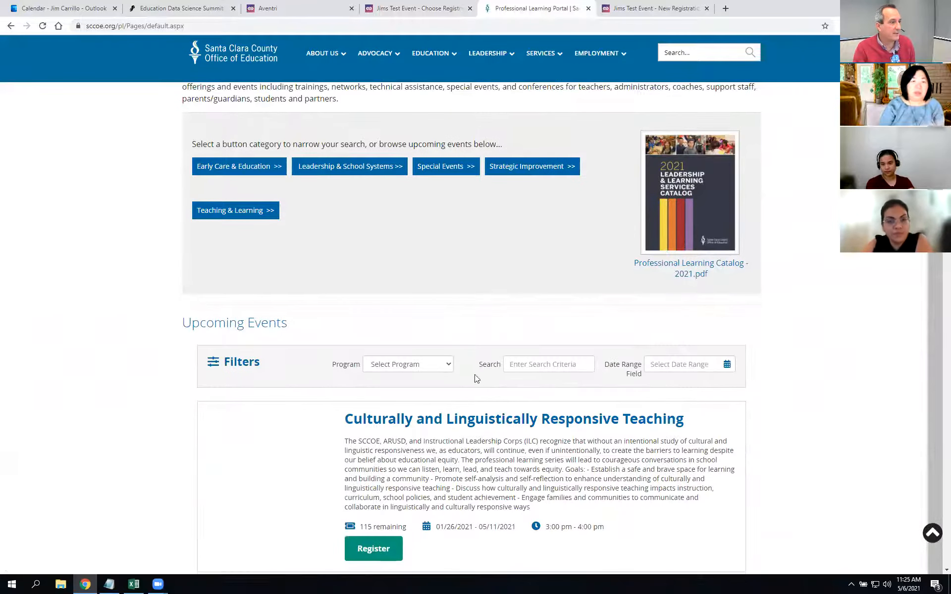
left_click(427, 365)
scroll(421, 520, "down", 4)
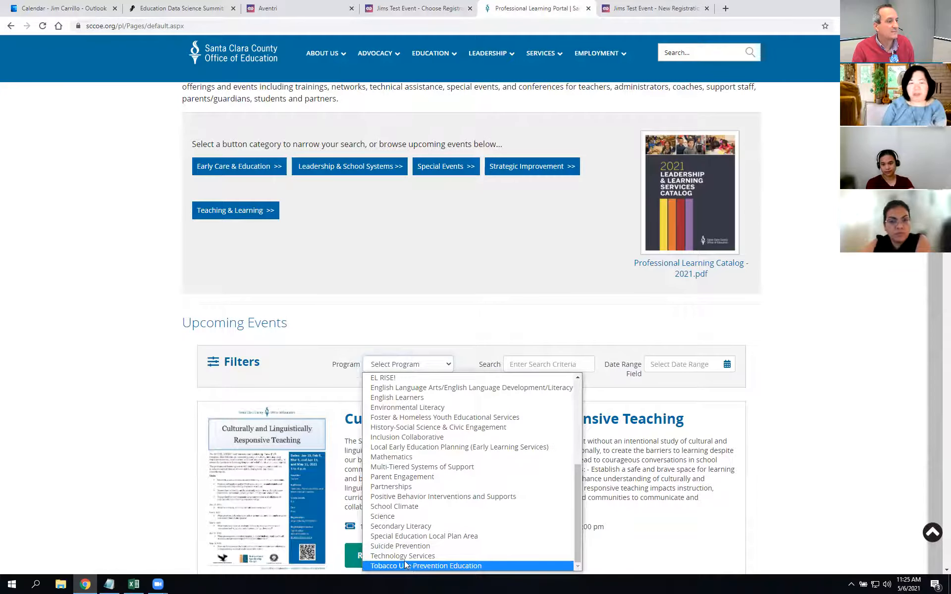
left_click(404, 556)
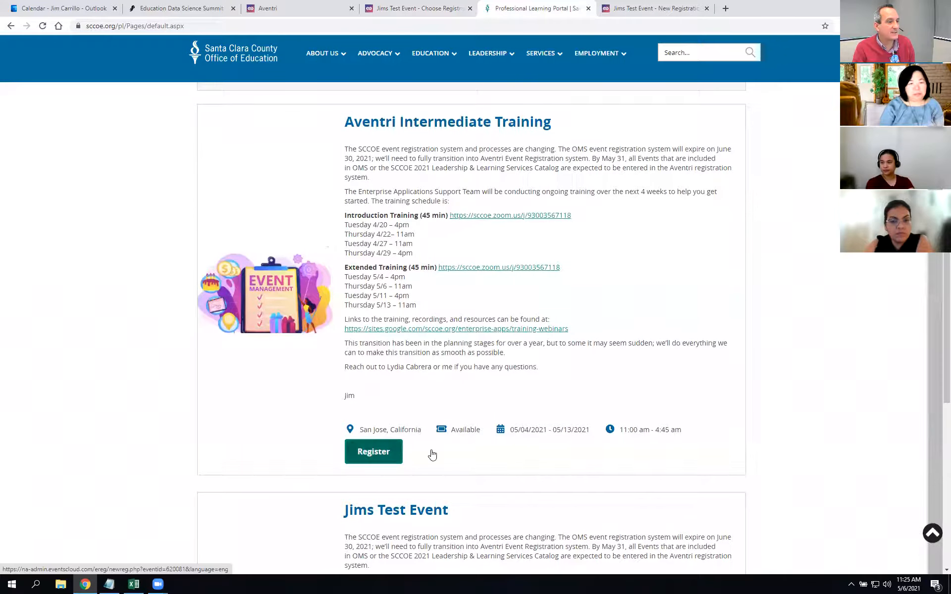
scroll(645, 433, "down", 9)
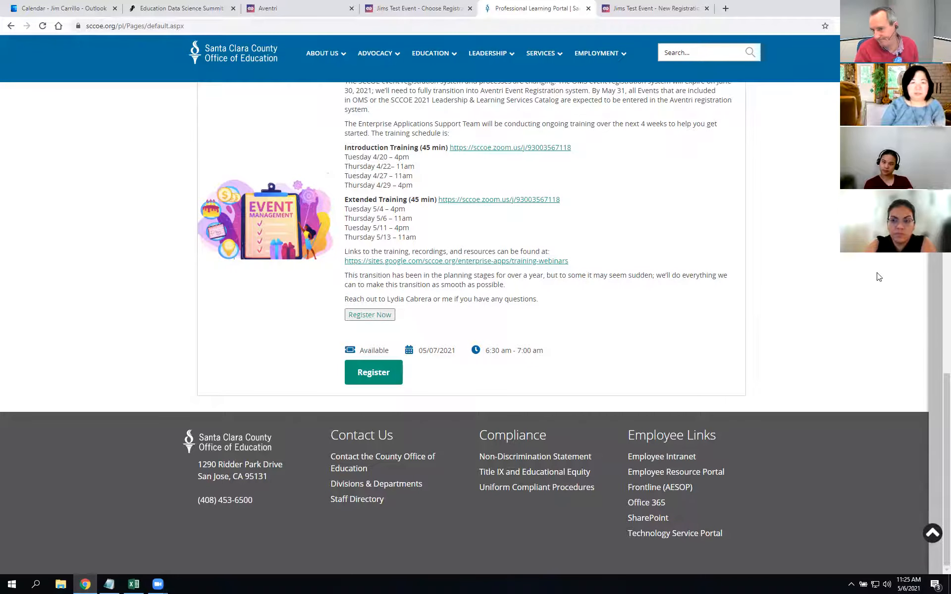
Step: View the public welcome and New Registration email pages, then return to Event Info in the admin
left_click(430, 8)
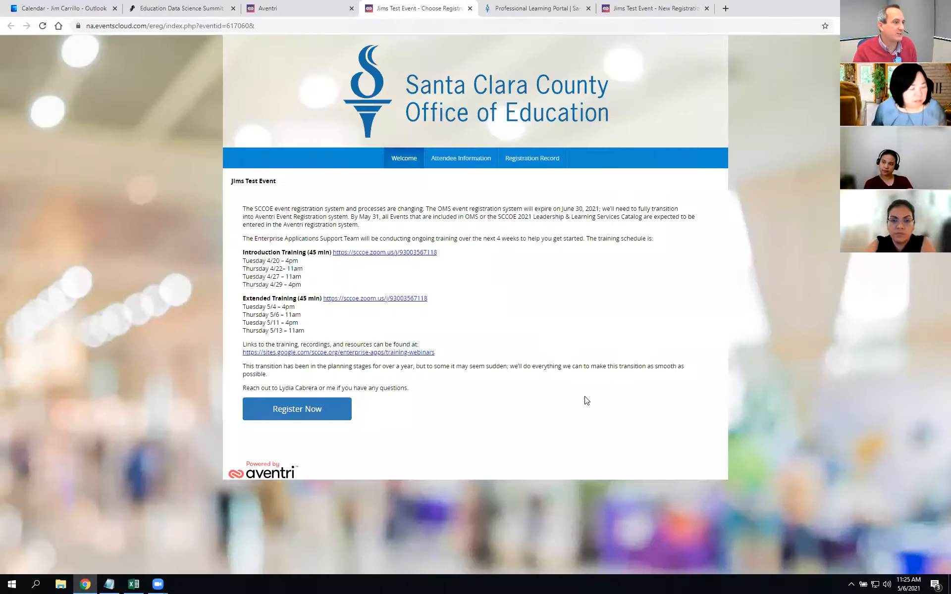
left_click(639, 12)
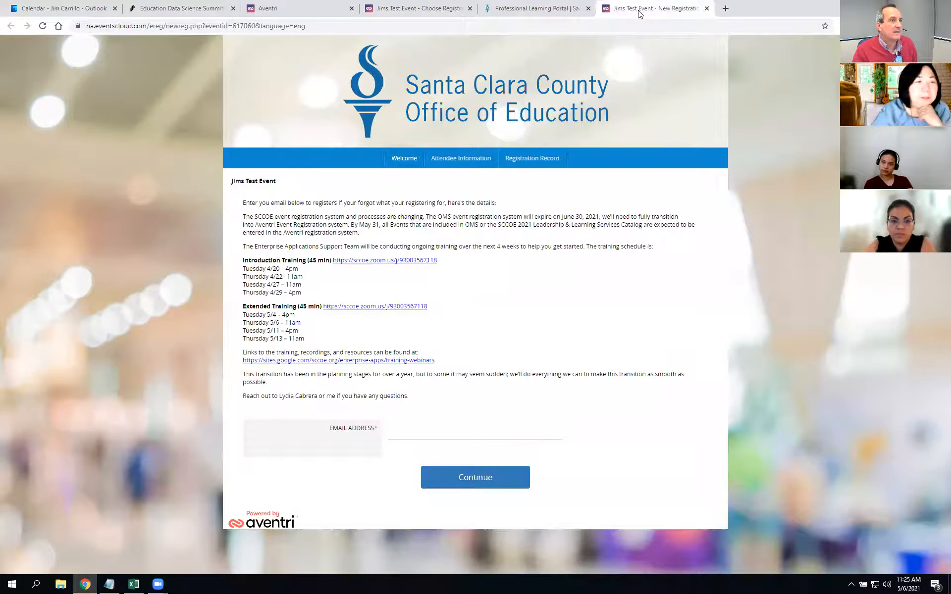
left_click(299, 5)
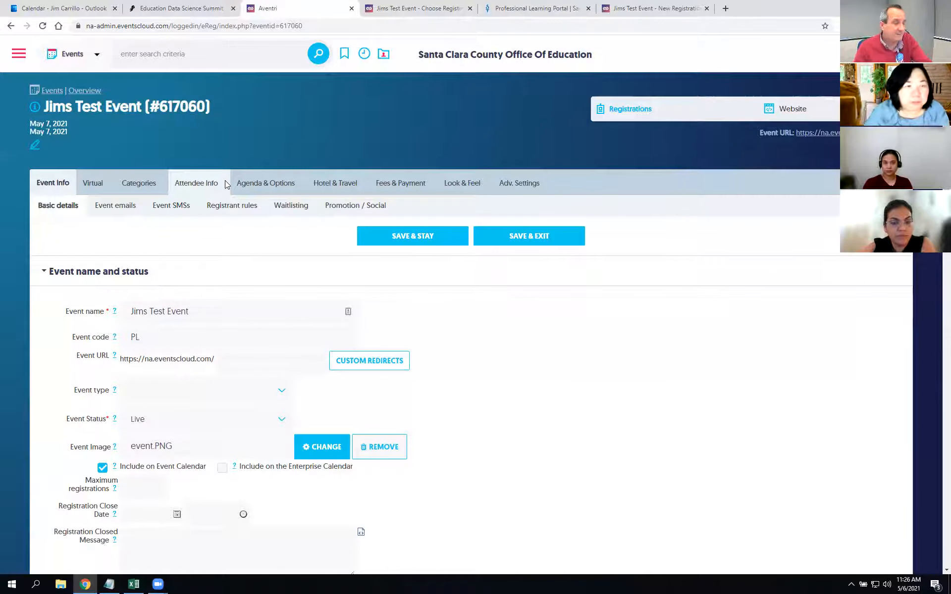
mouse_move(197, 186)
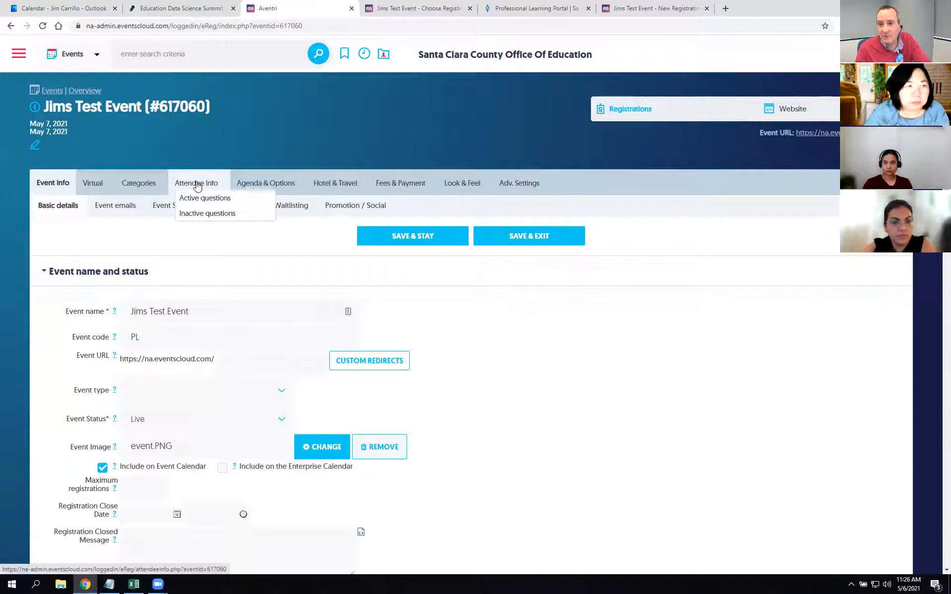
left_click(196, 186)
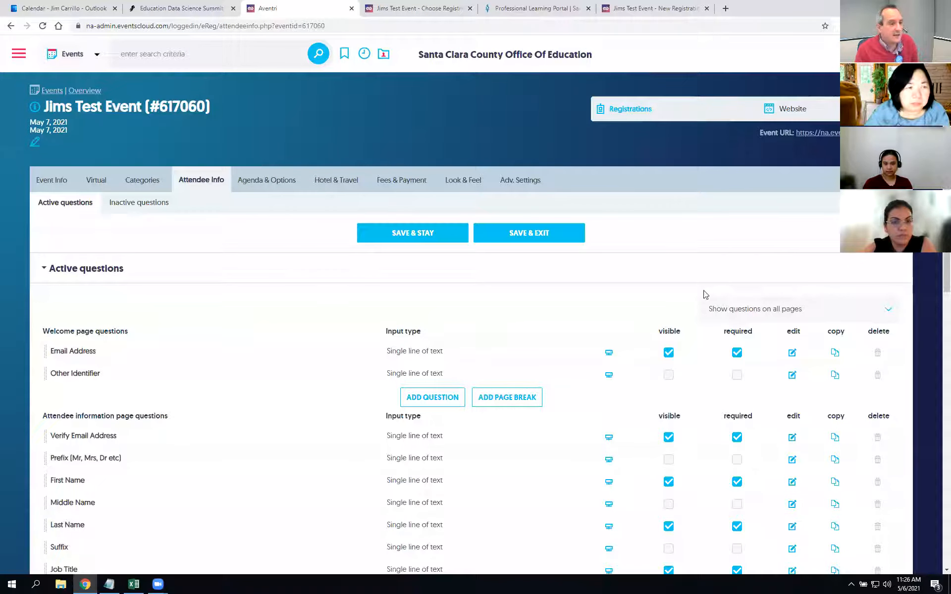
scroll(665, 357, "down", 7)
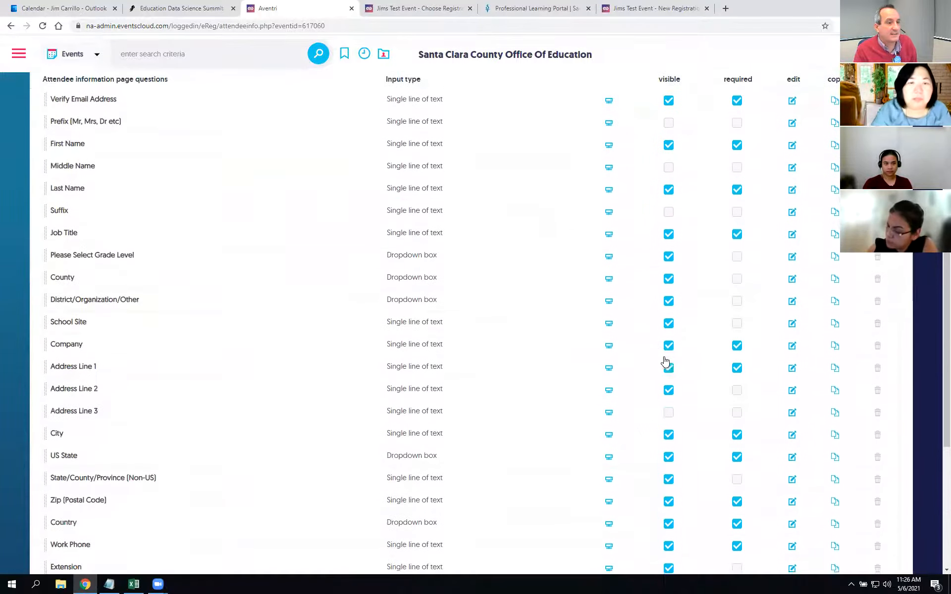
scroll(665, 363, "down", 5)
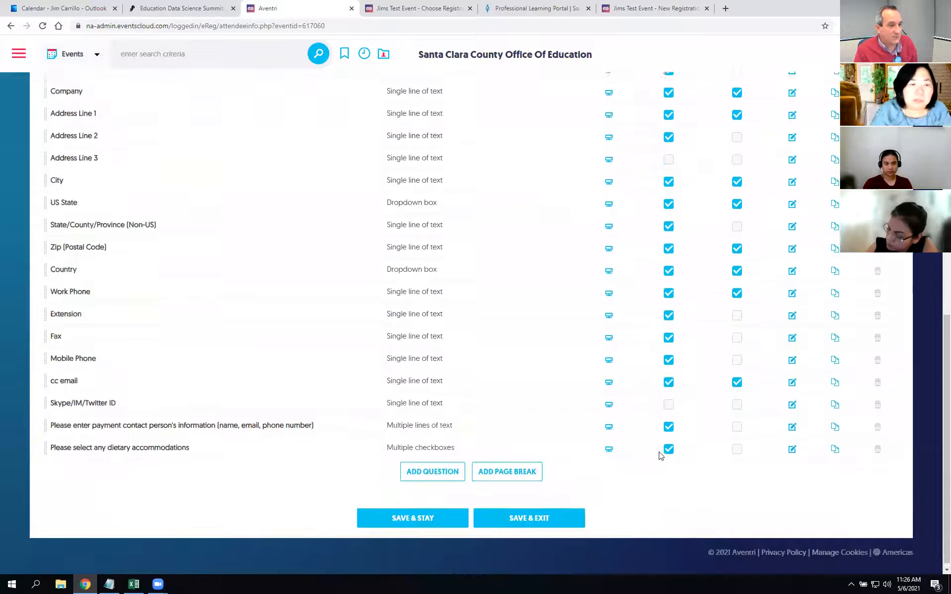
scroll(662, 453, "up", 12)
scroll(159, 451, "down", 2)
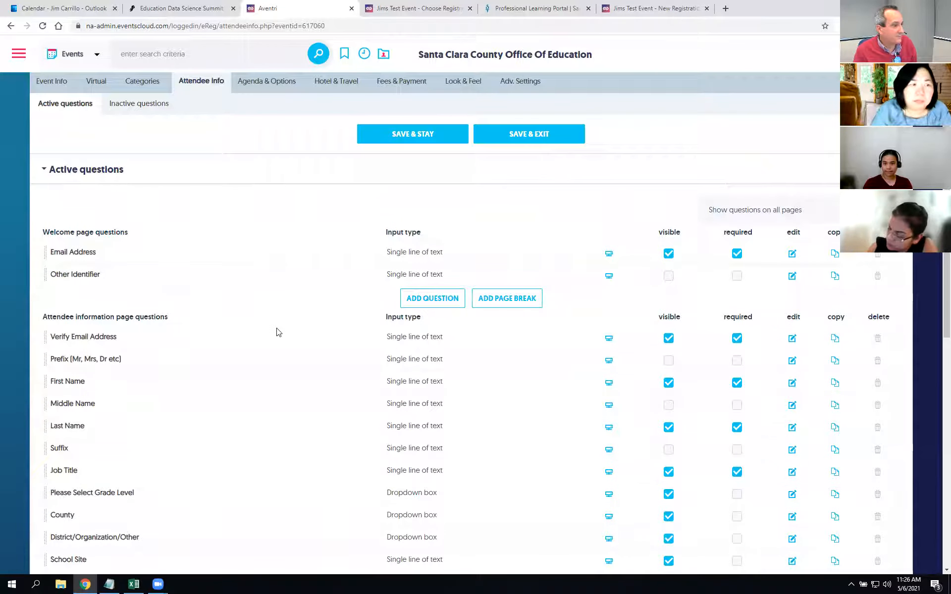
scroll(709, 439, "down", 2)
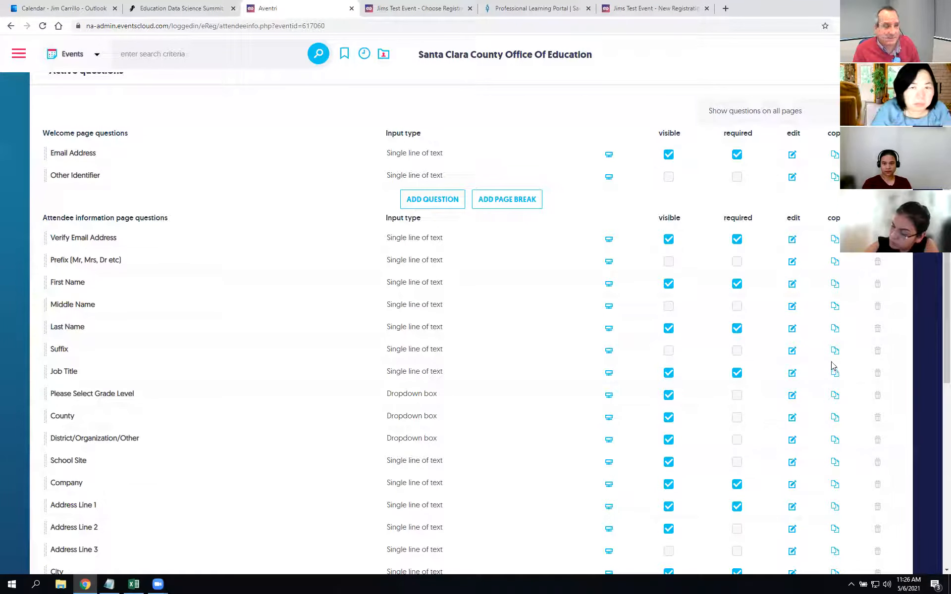
scroll(671, 365, "down", 1)
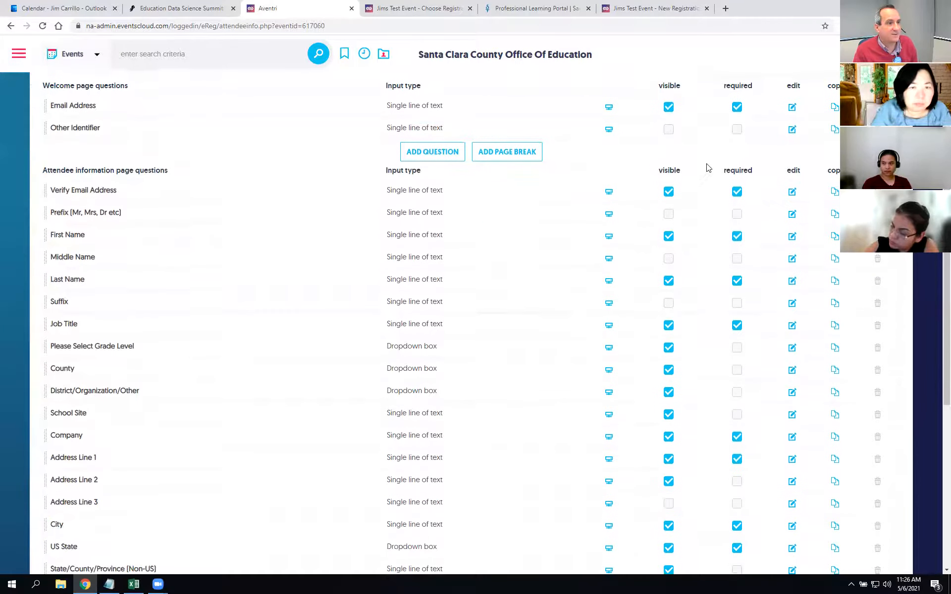
scroll(350, 250, "up", 3)
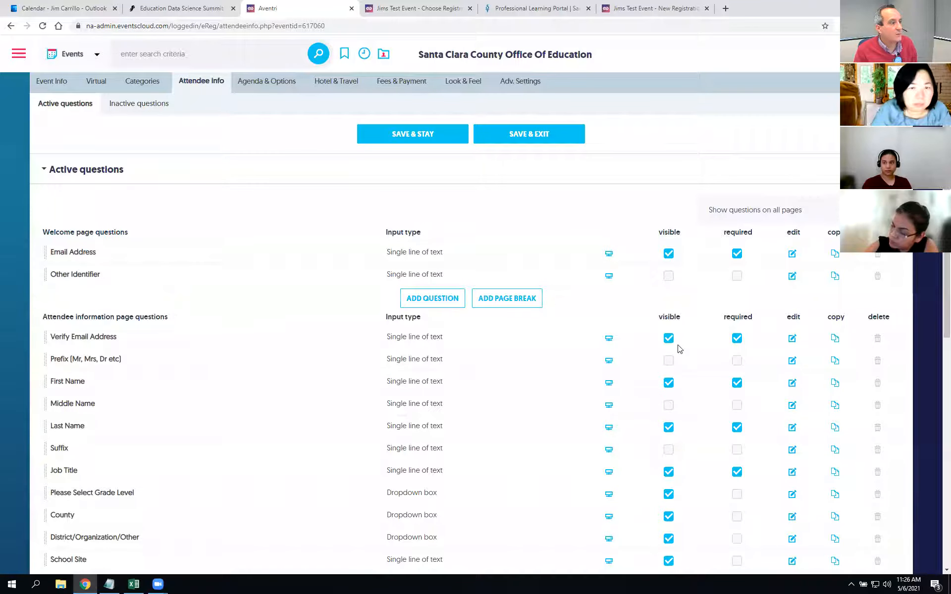
scroll(686, 335, "down", 2)
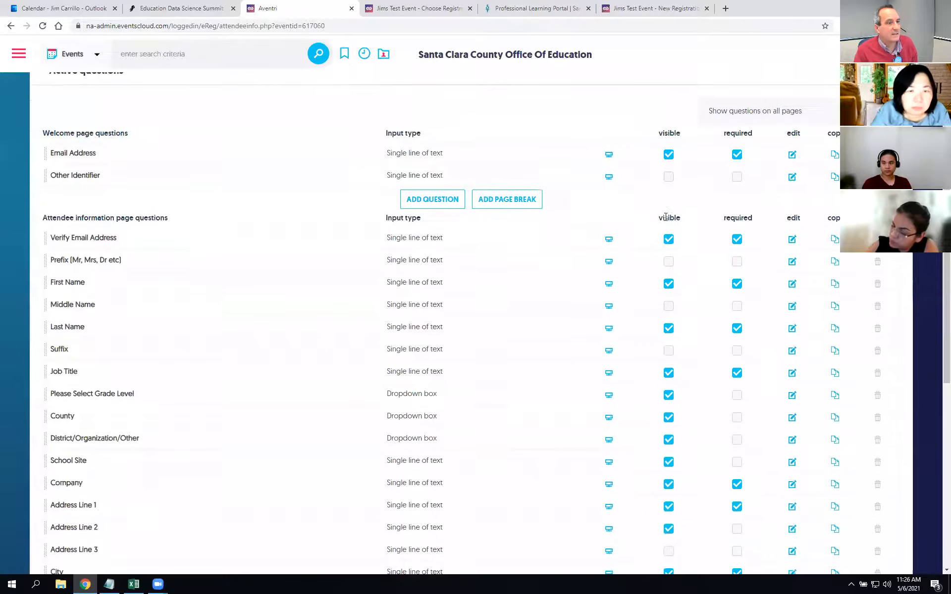
Step: Click Register Now on the public page to reach the registration email entry page
left_click(416, 7)
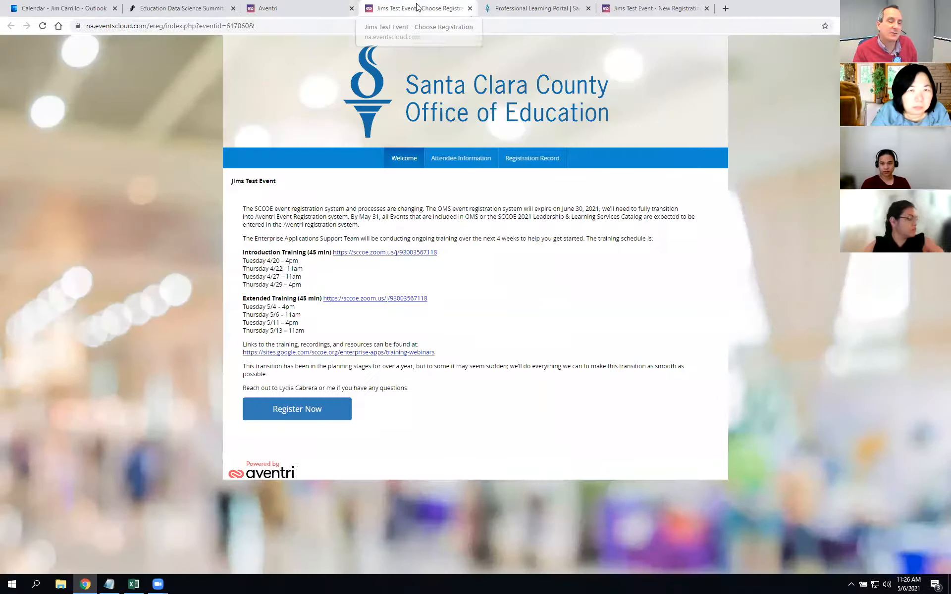
left_click(310, 410)
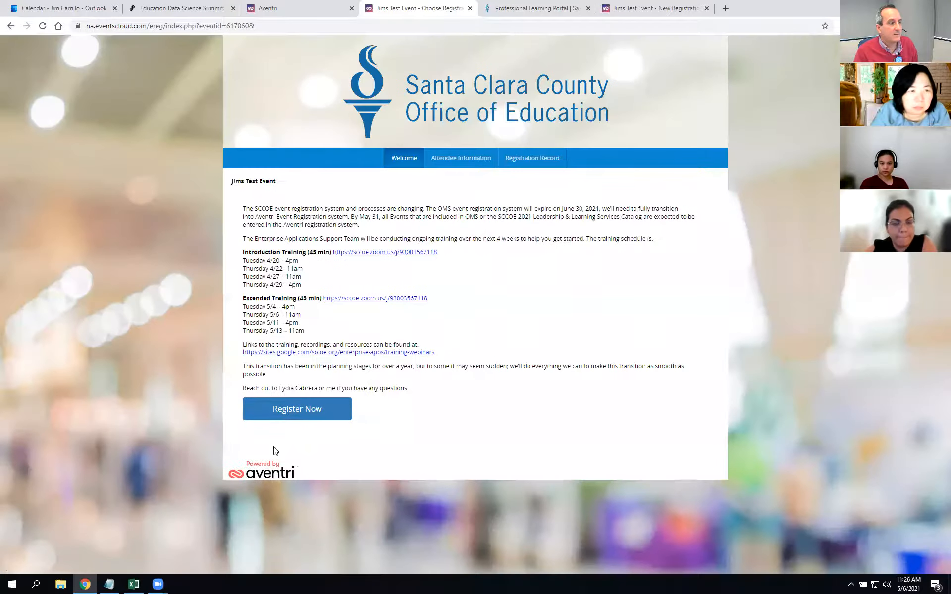
left_click(310, 409)
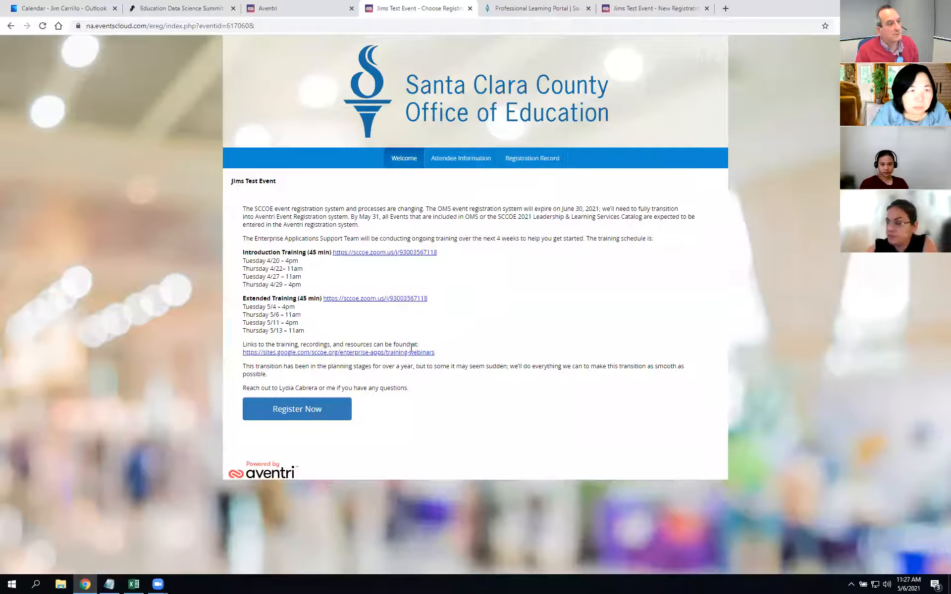
left_click(605, 7)
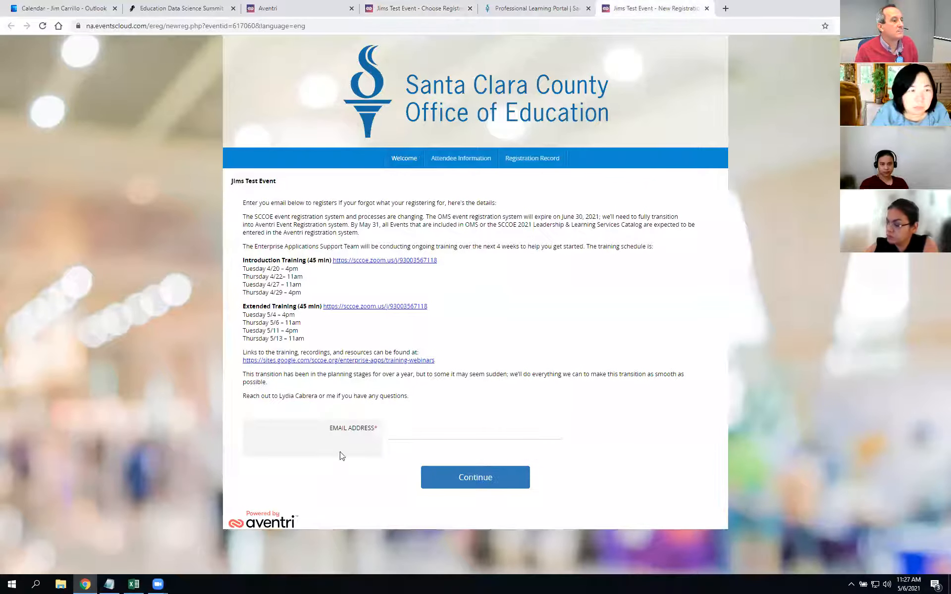
Step: Fill in the suggested email address and continue to the Attendee Information form
left_click(439, 427)
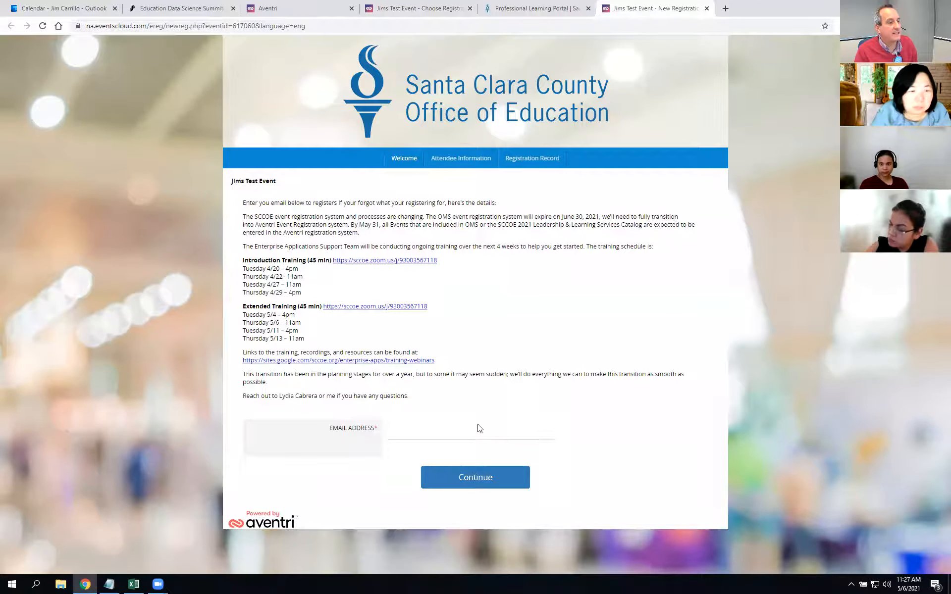
left_click(425, 454)
left_click(471, 483)
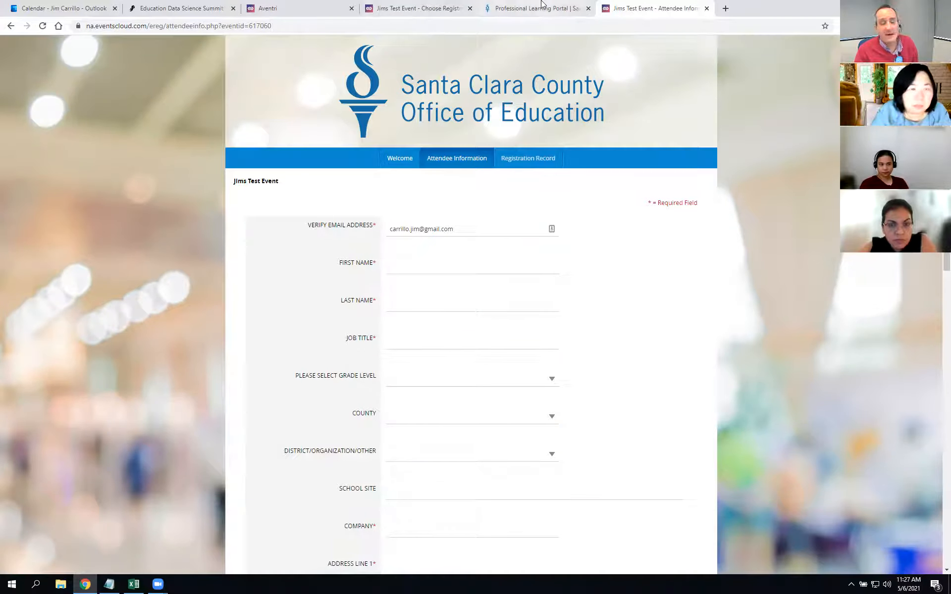
Step: Make Email Address visible but not required, and hide Verify Email Address
left_click(288, 8)
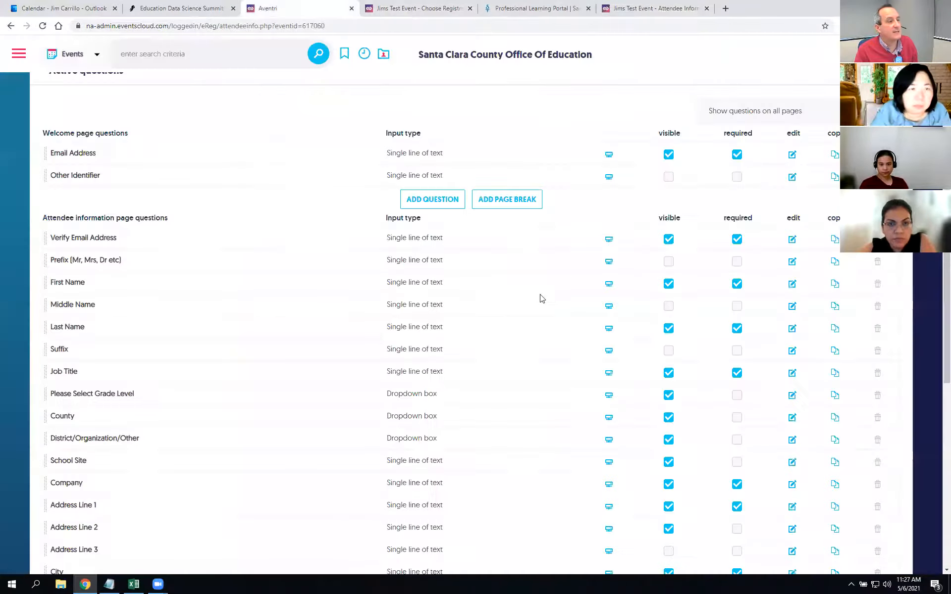
left_click(669, 155)
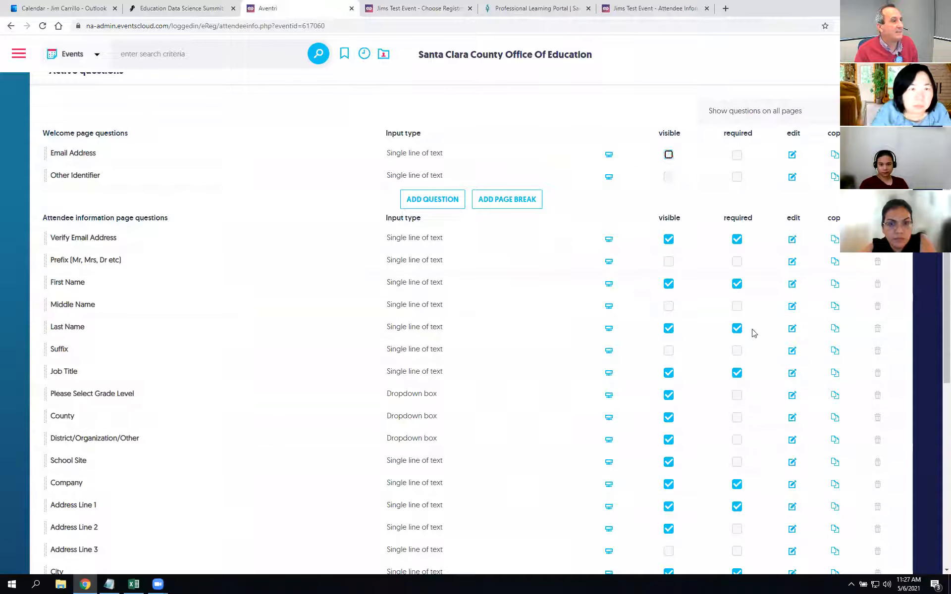
left_click(669, 154)
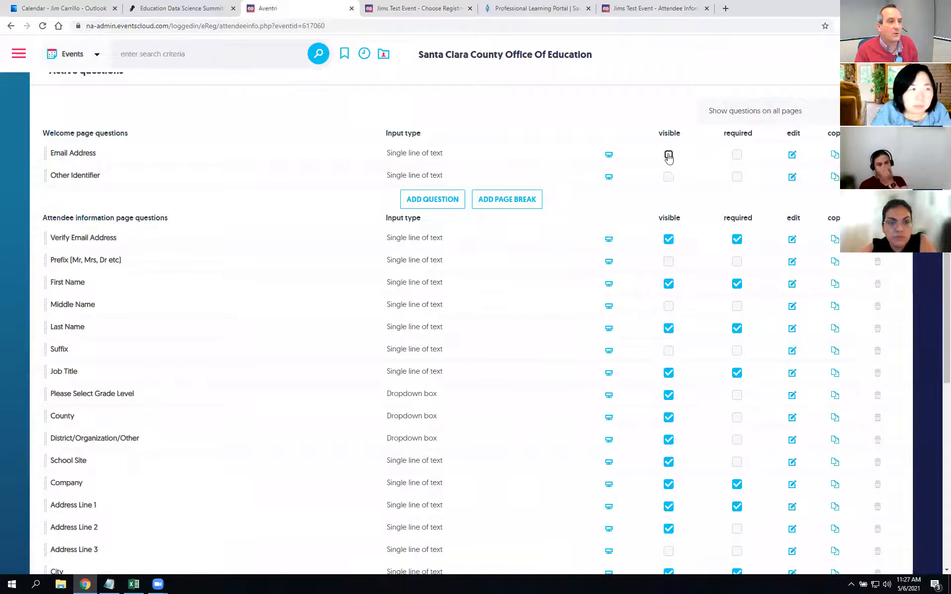
left_click(668, 240)
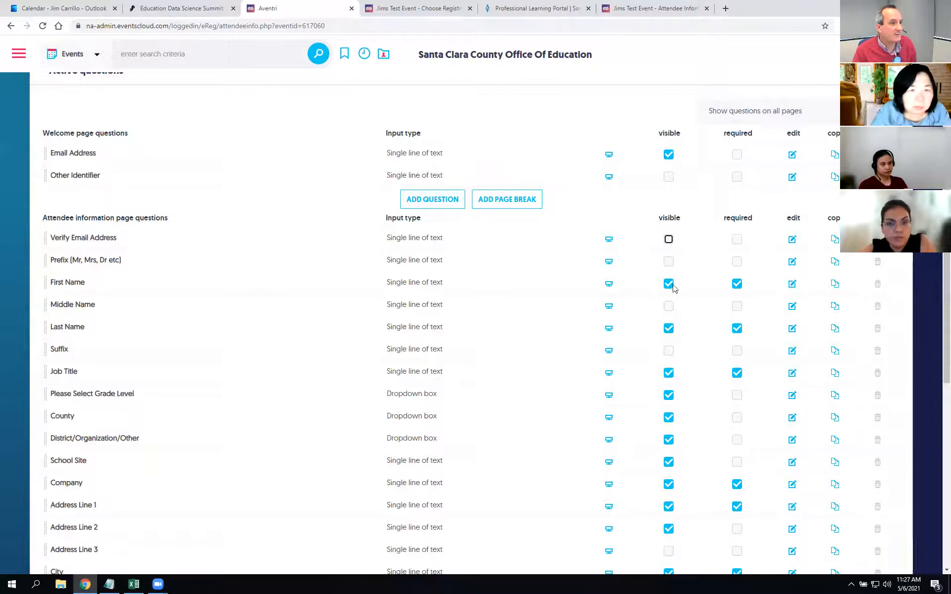
Step: Hide the Job Title, Grade Level, County, District/Organization/Other and School Site questions
left_click(669, 373)
left_click(669, 396)
left_click(669, 418)
left_click(668, 439)
left_click(669, 462)
Step: Hide the Company, Address Line 1, Address Line 2, City and US State questions
scroll(669, 483, "down", 2)
left_click(669, 385)
left_click(669, 408)
left_click(668, 430)
left_click(669, 474)
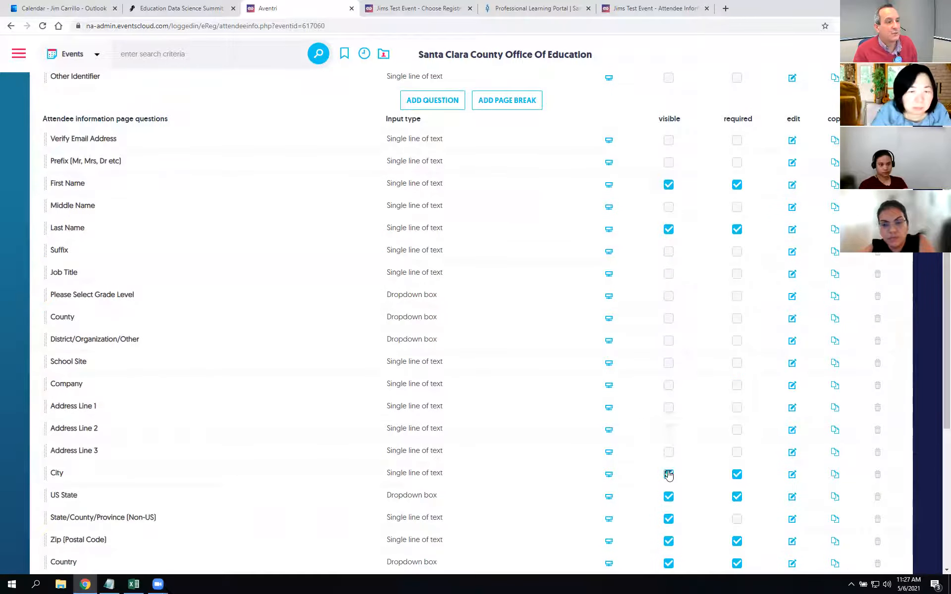
left_click(669, 504)
Step: Hide the Non-US State/Province, Zip, Country, Work Phone, Extension, Fax and Mobile Phone questions
scroll(669, 507, "down", 4)
left_click(669, 321)
left_click(668, 344)
left_click(669, 366)
left_click(669, 388)
left_click(669, 410)
left_click(668, 433)
left_click(669, 455)
Step: Hide the cc email, payment contact and dietary accommodations questions, then save the changes
left_click(668, 477)
left_click(669, 522)
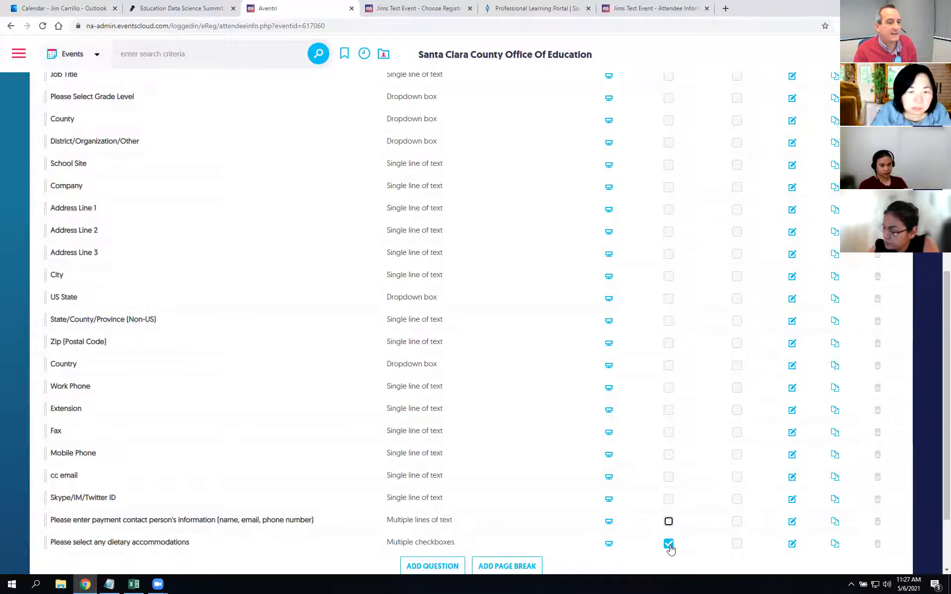
left_click(669, 544)
scroll(712, 451, "down", 2)
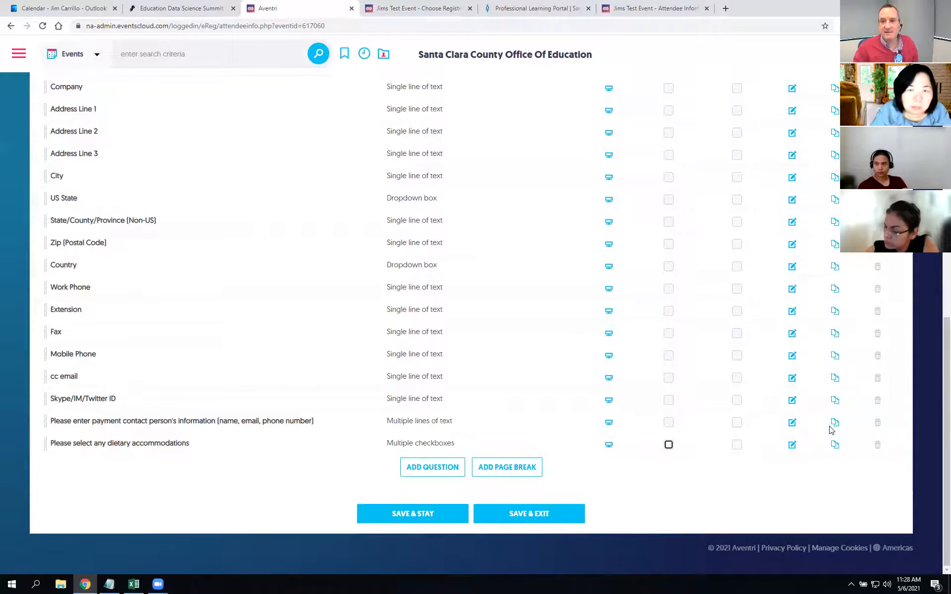
left_click(432, 513)
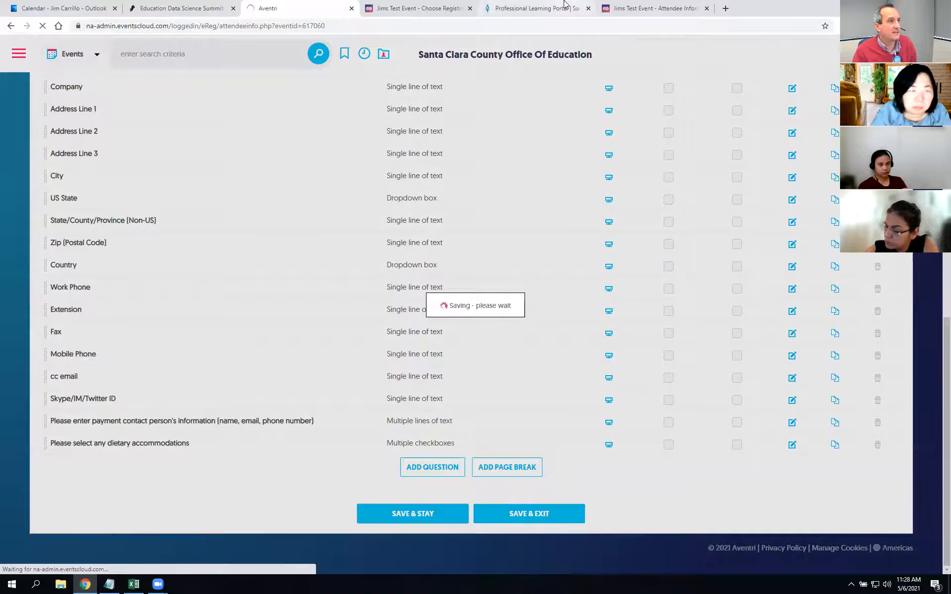
left_click(639, 9)
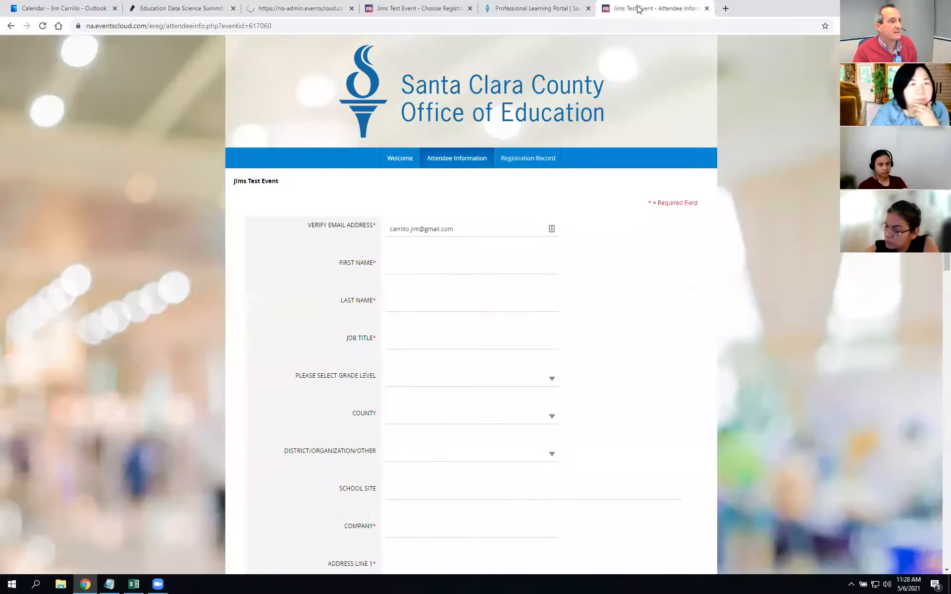
Step: Reload the registration and continue to verify the attendee form shows only First and Last Name
left_click(11, 27)
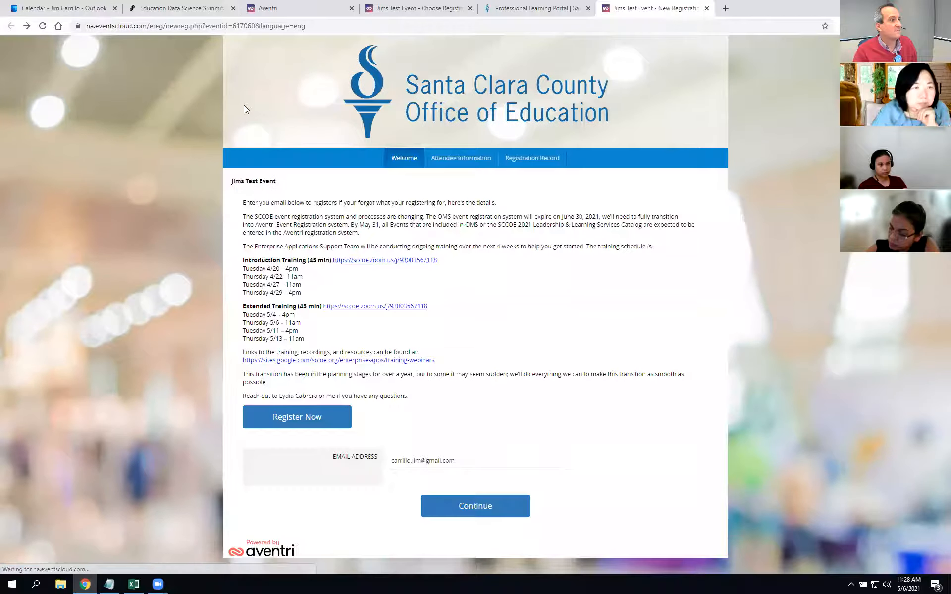
left_click(43, 26)
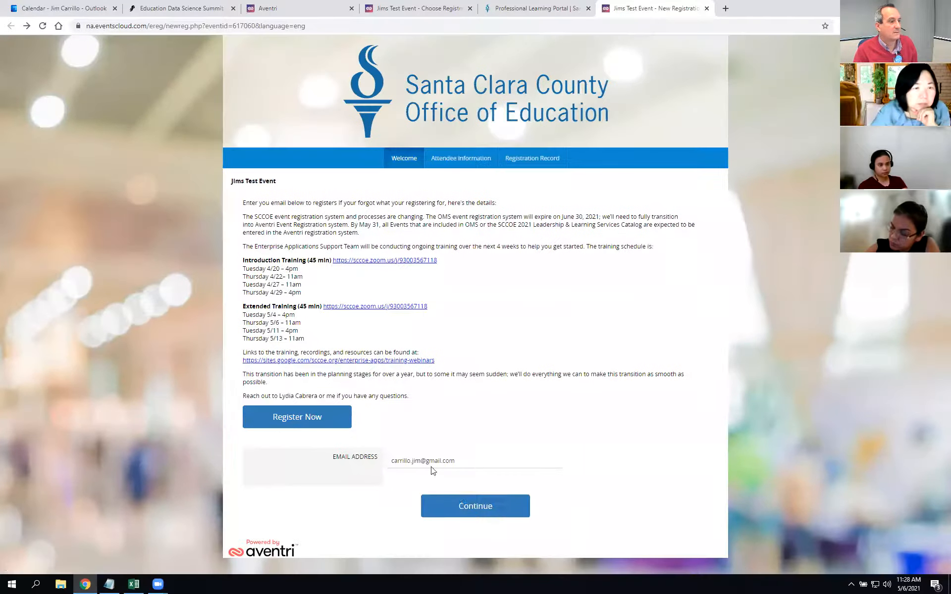
left_click(488, 507)
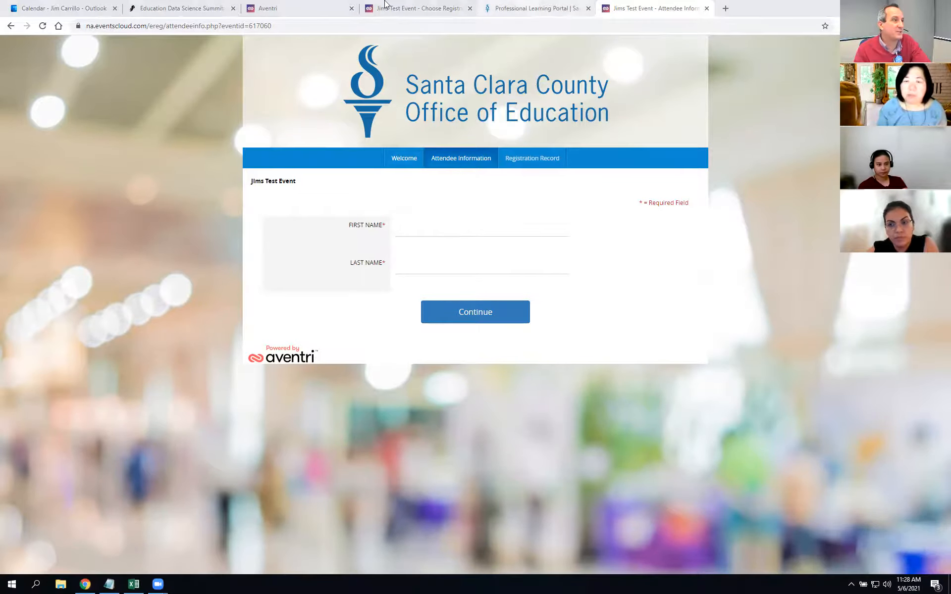
left_click(276, 7)
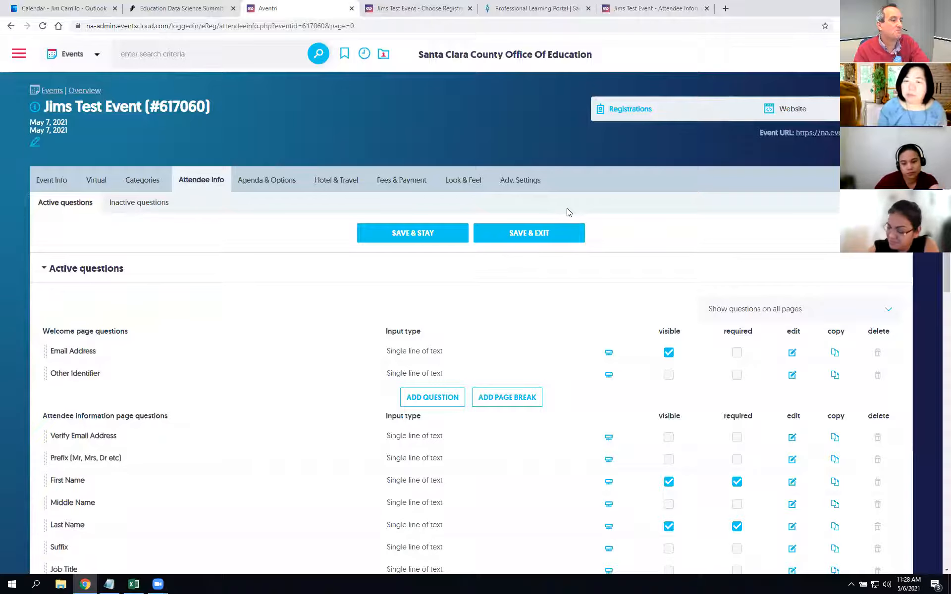
scroll(570, 213, "down", 3)
scroll(570, 213, "up", 3)
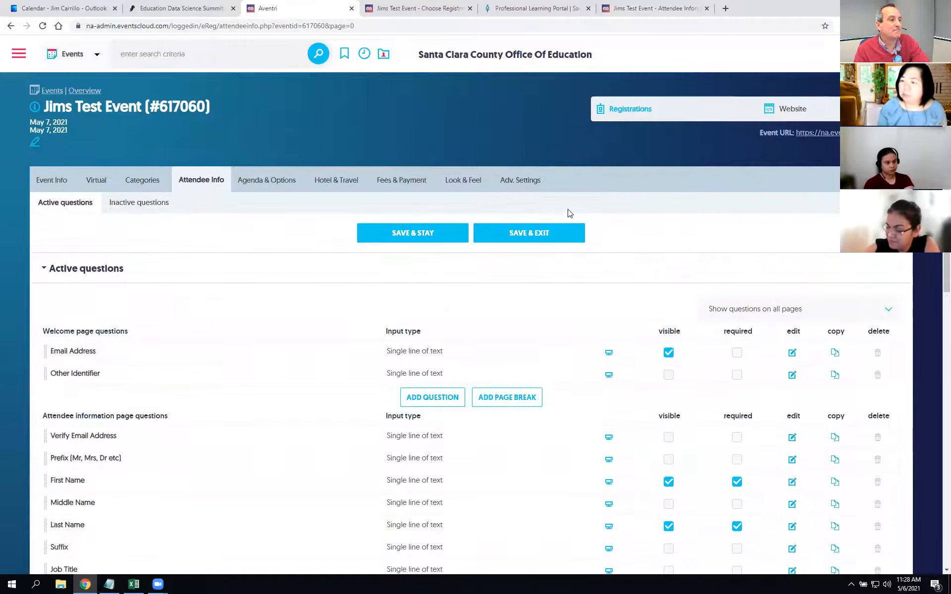
scroll(571, 215, "down", 1)
scroll(570, 214, "down", 2)
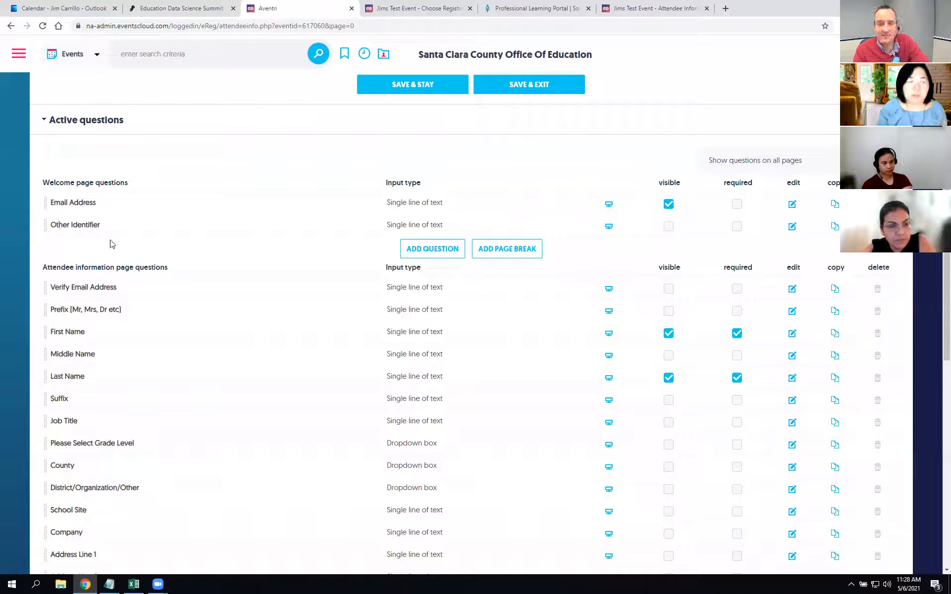
scroll(91, 460, "down", 2)
scroll(94, 462, "up", 4)
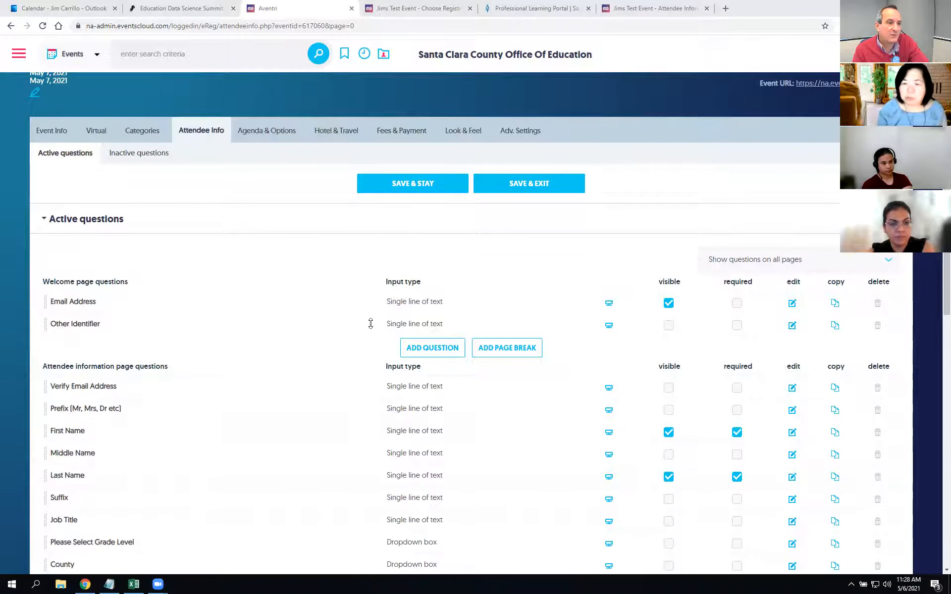
left_click(793, 327)
left_click(546, 118)
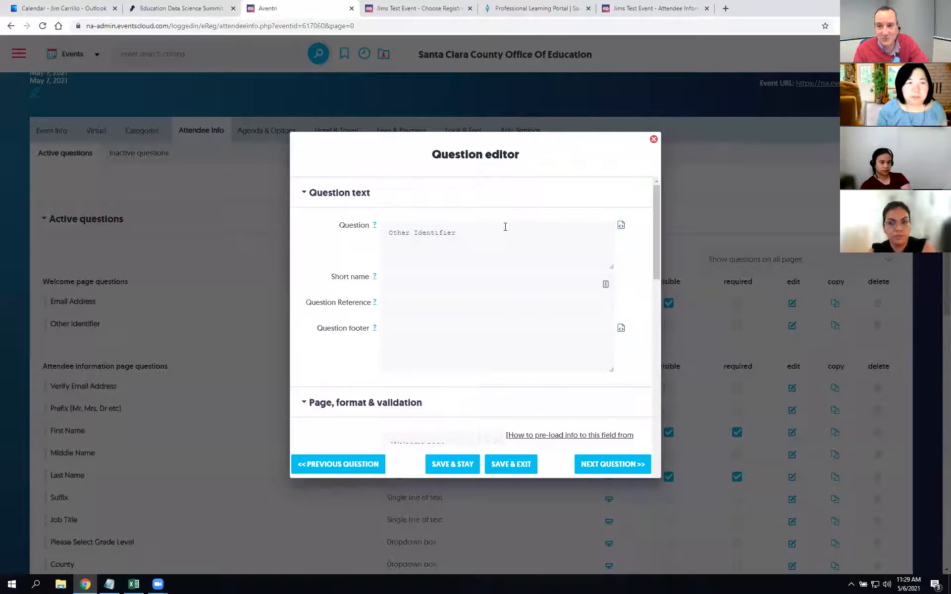
left_click(653, 140)
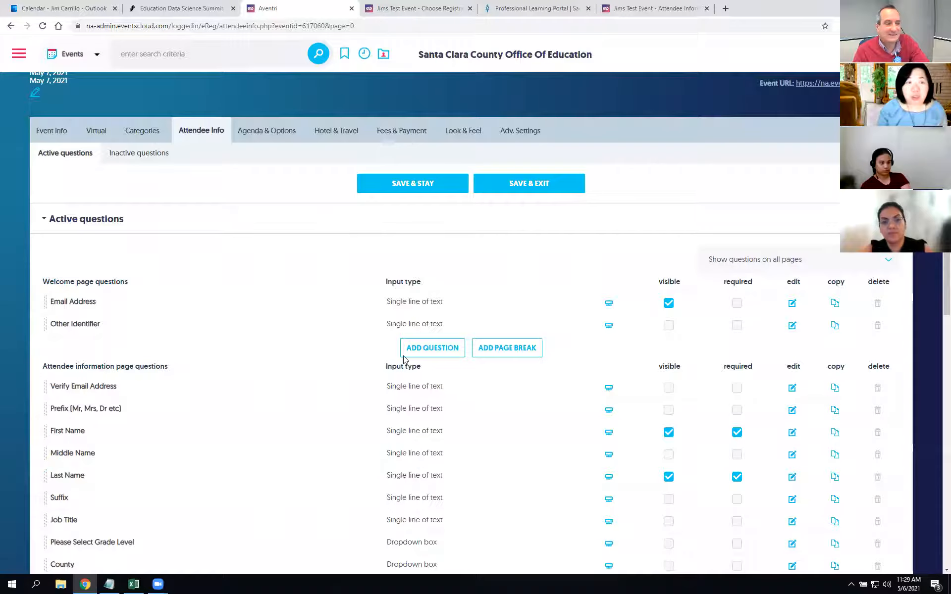
left_click(428, 347)
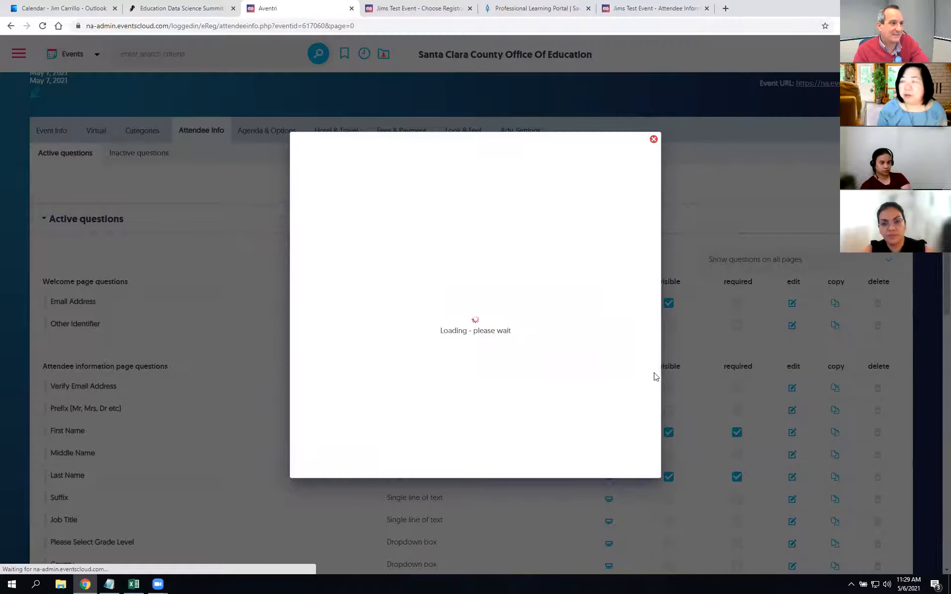
left_click(441, 226)
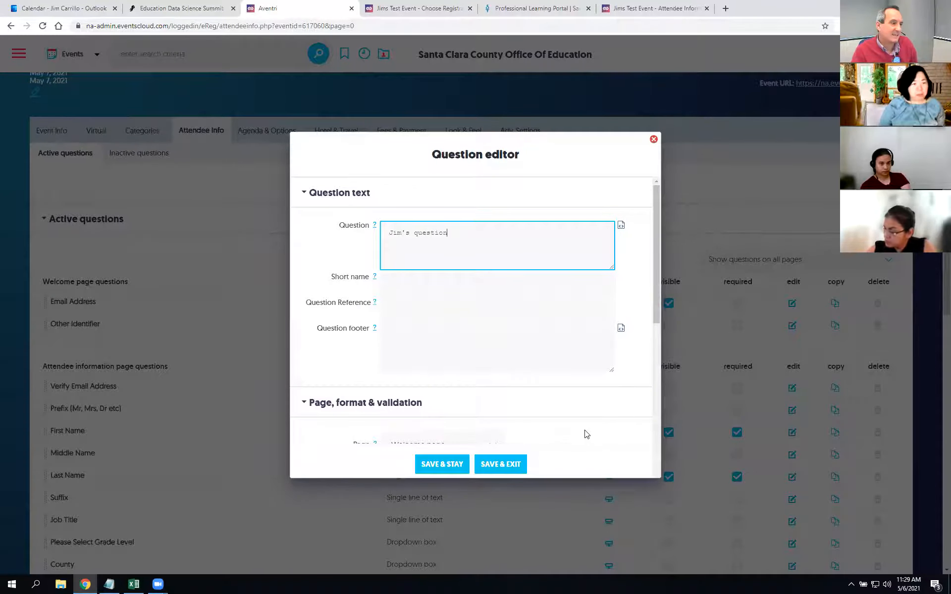
left_click(509, 468)
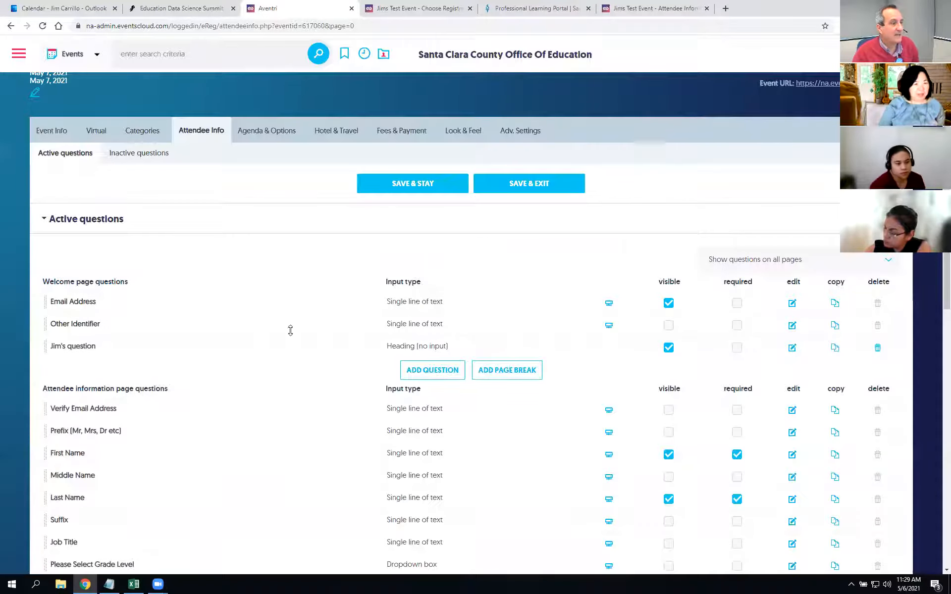
left_click(877, 348)
left_click(518, 84)
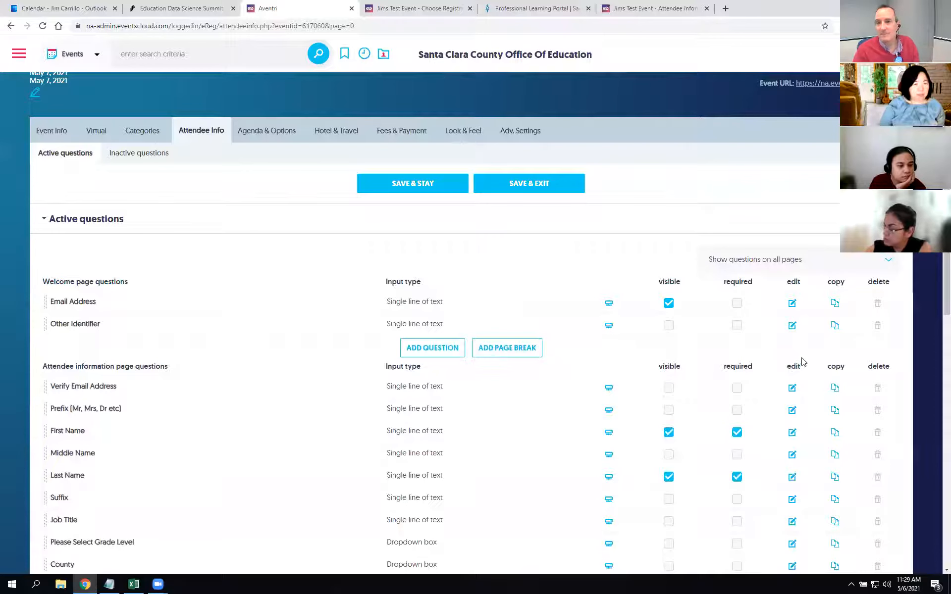
scroll(199, 535, "down", 9)
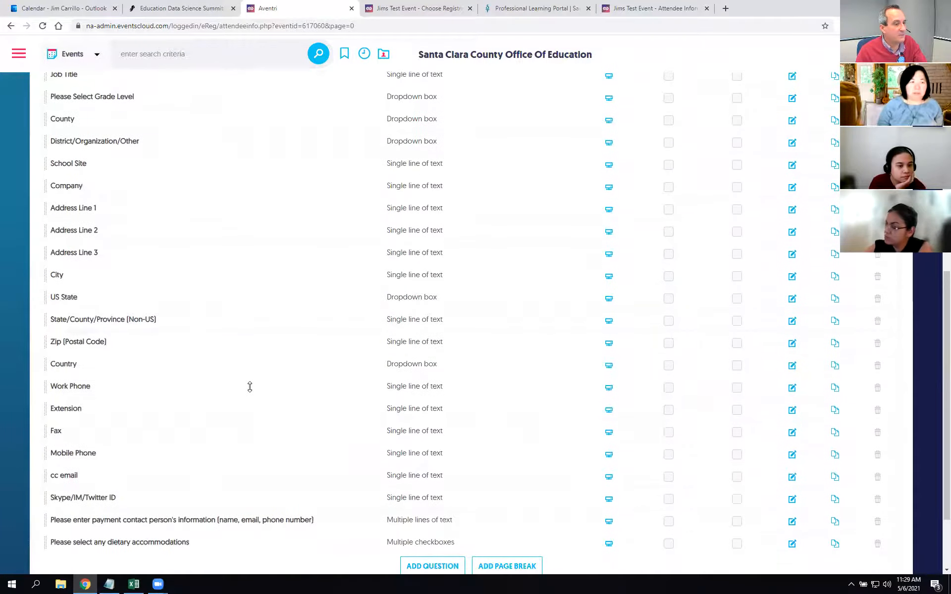
scroll(249, 387, "down", 2)
scroll(250, 387, "up", 5)
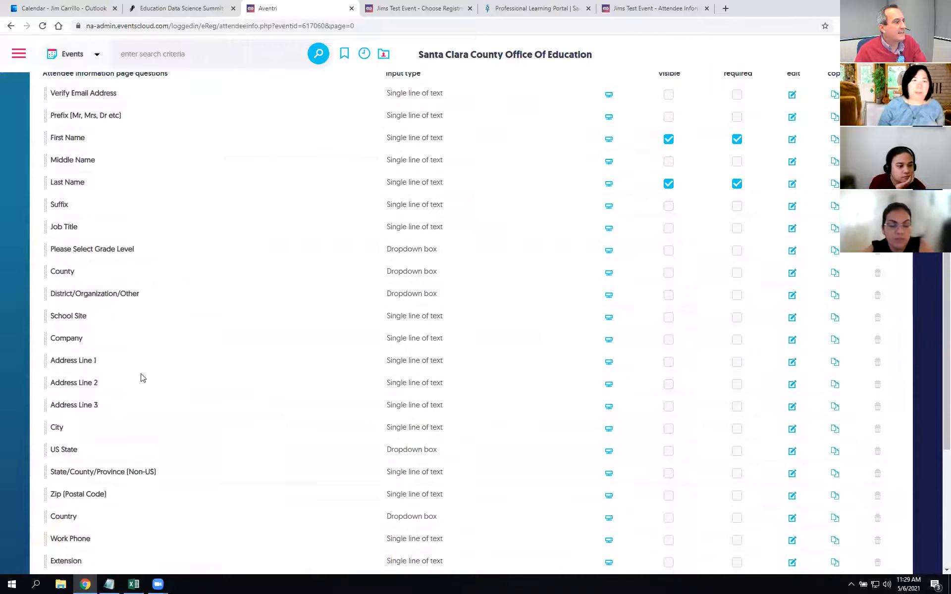
scroll(143, 378, "up", 1)
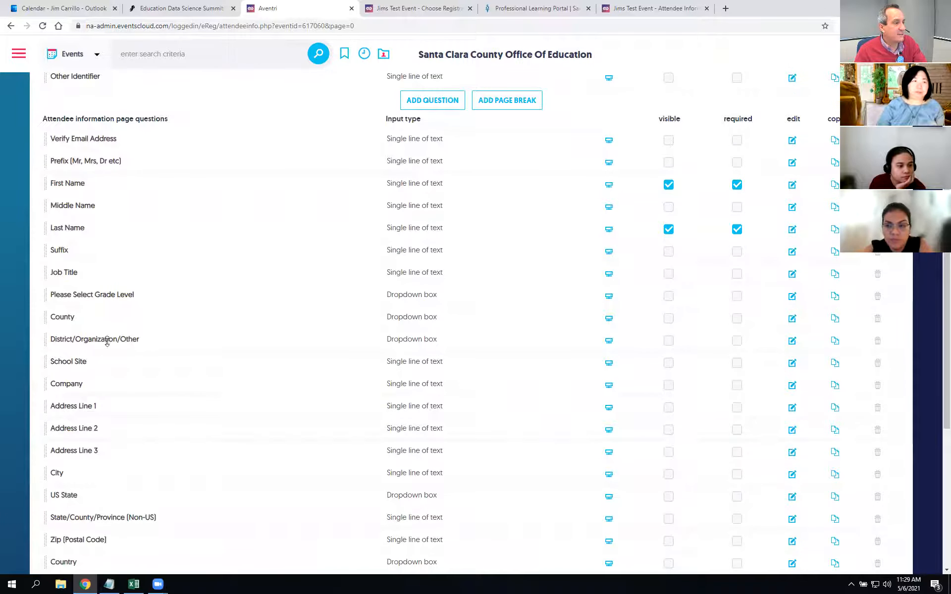
left_click(793, 342)
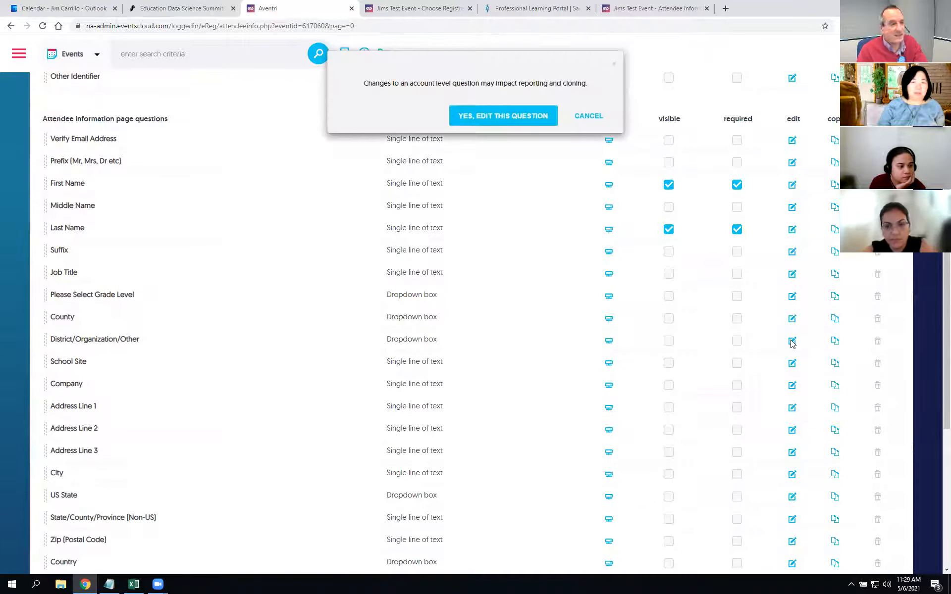
left_click(498, 117)
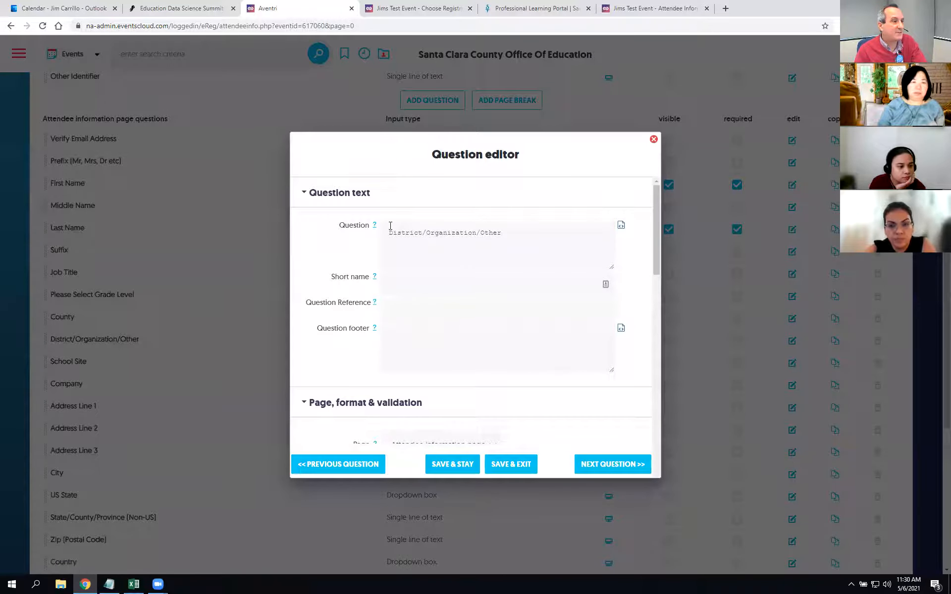
scroll(542, 264, "down", 3)
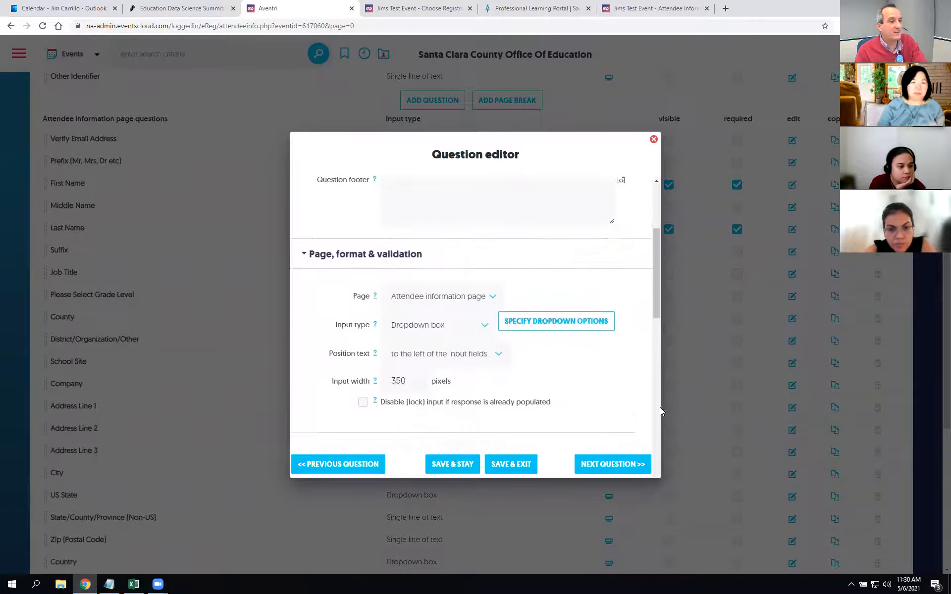
left_click(575, 327)
left_click_drag(656, 207, 647, 474)
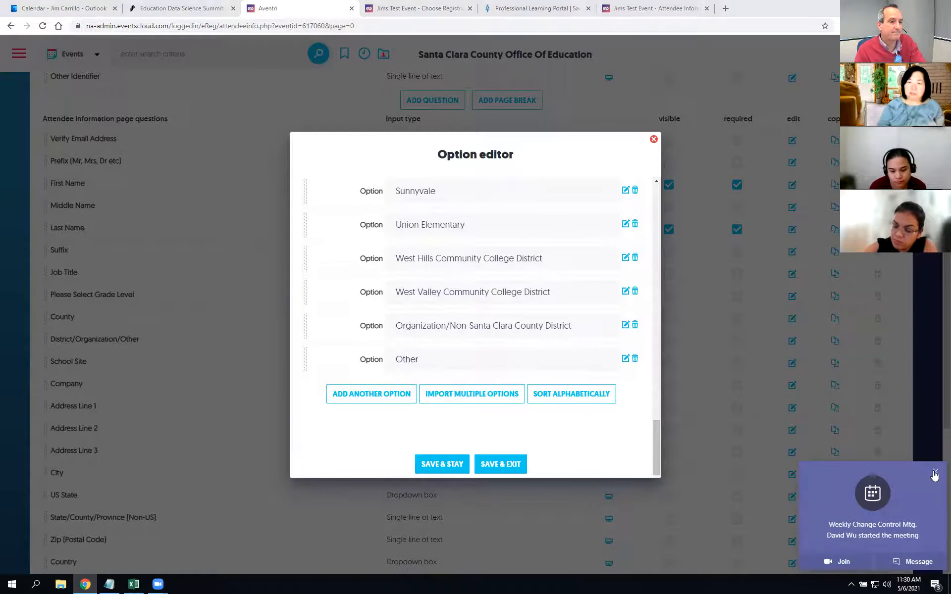
left_click(936, 472)
left_click(653, 141)
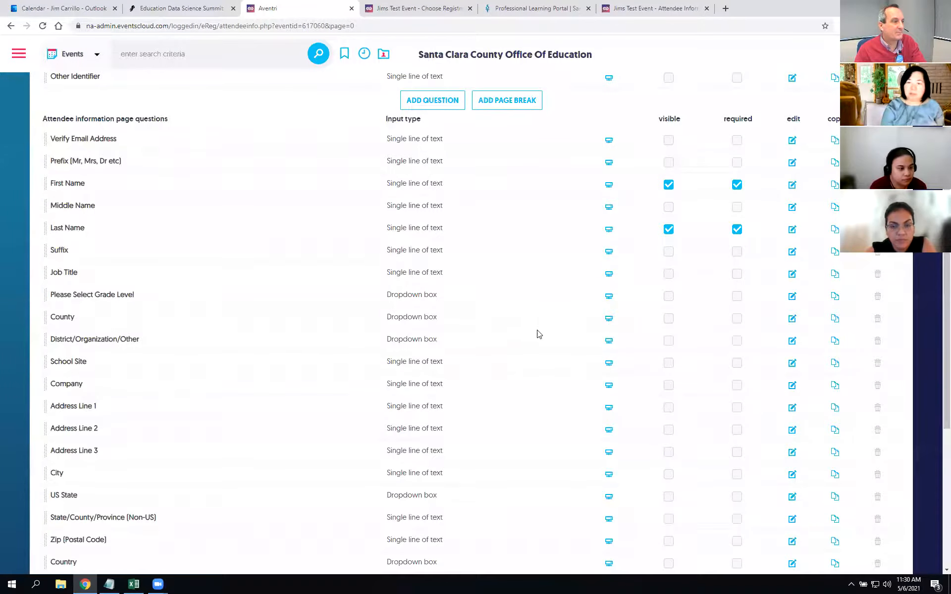
scroll(539, 334, "up", 6)
scroll(545, 346, "down", 3)
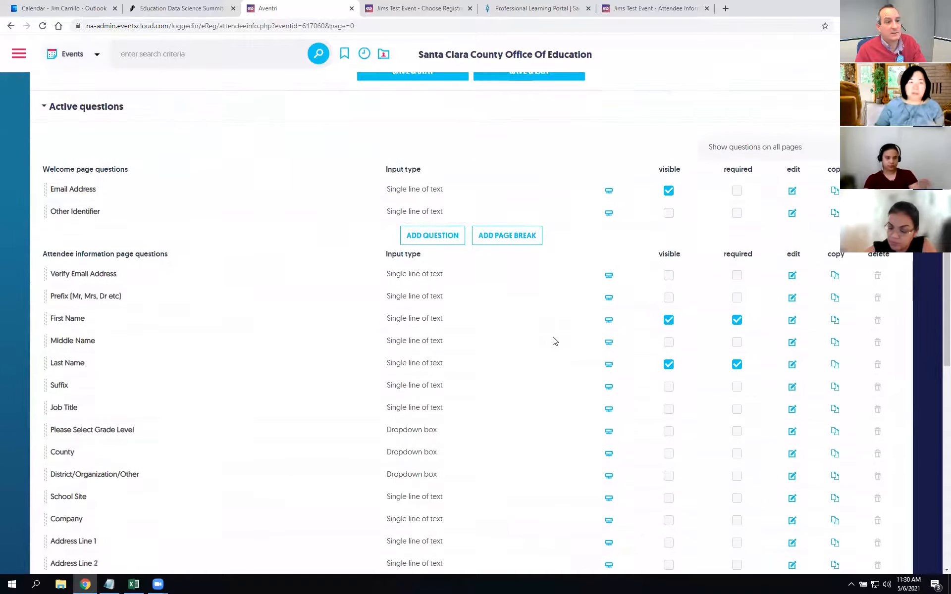
scroll(552, 341, "down", 8)
scroll(580, 374, "up", 6)
scroll(739, 442, "down", 6)
scroll(703, 446, "up", 8)
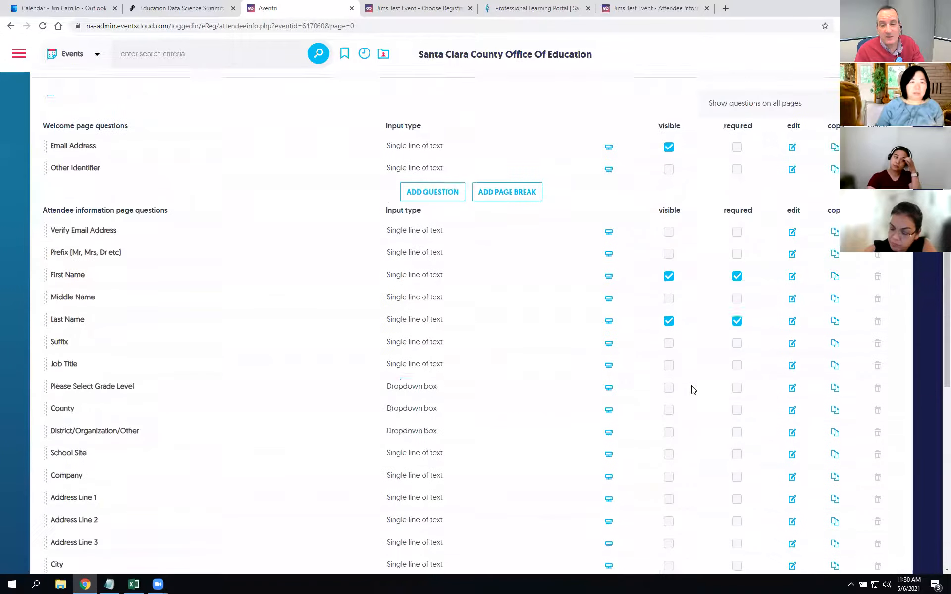
scroll(694, 390, "up", 4)
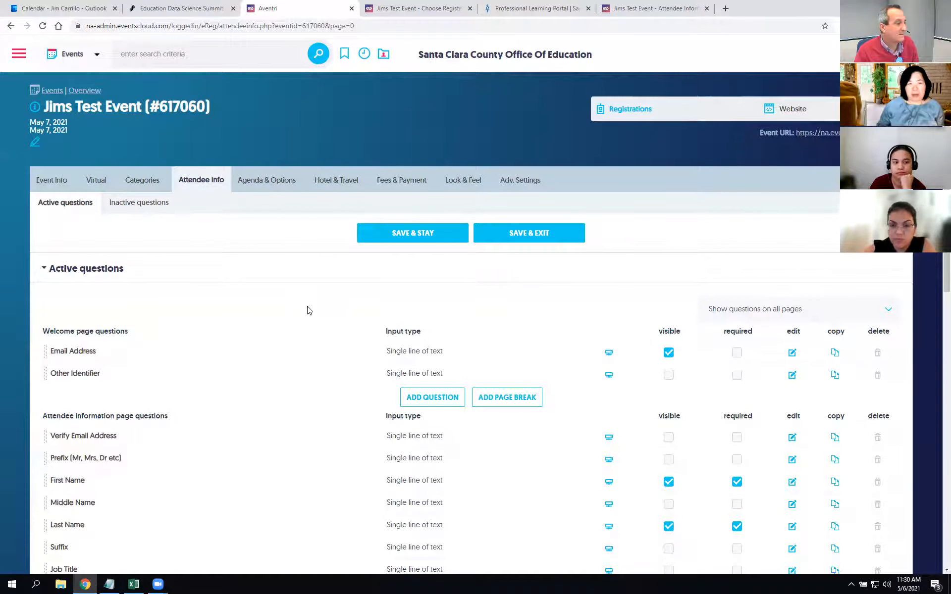
scroll(307, 311, "down", 3)
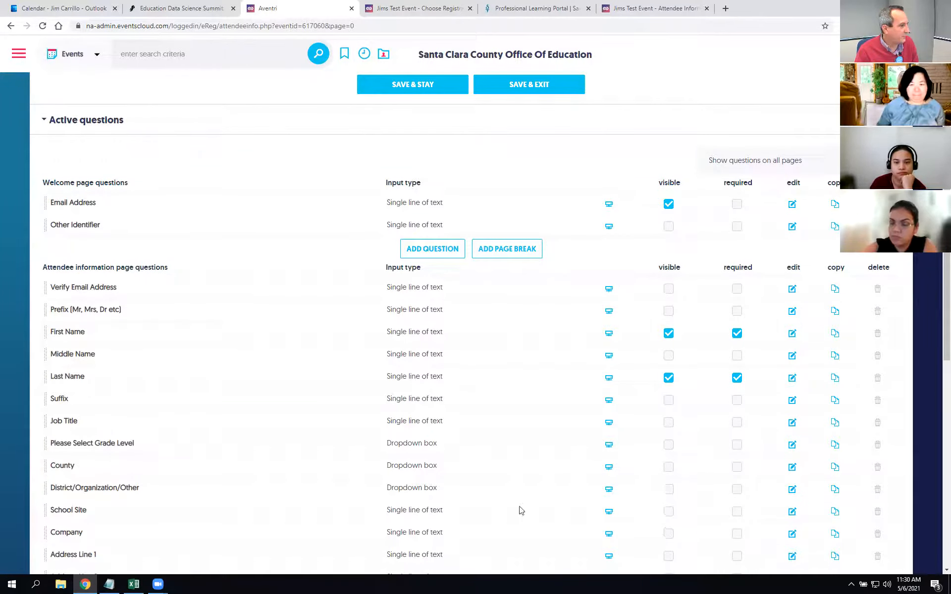
left_click(792, 467)
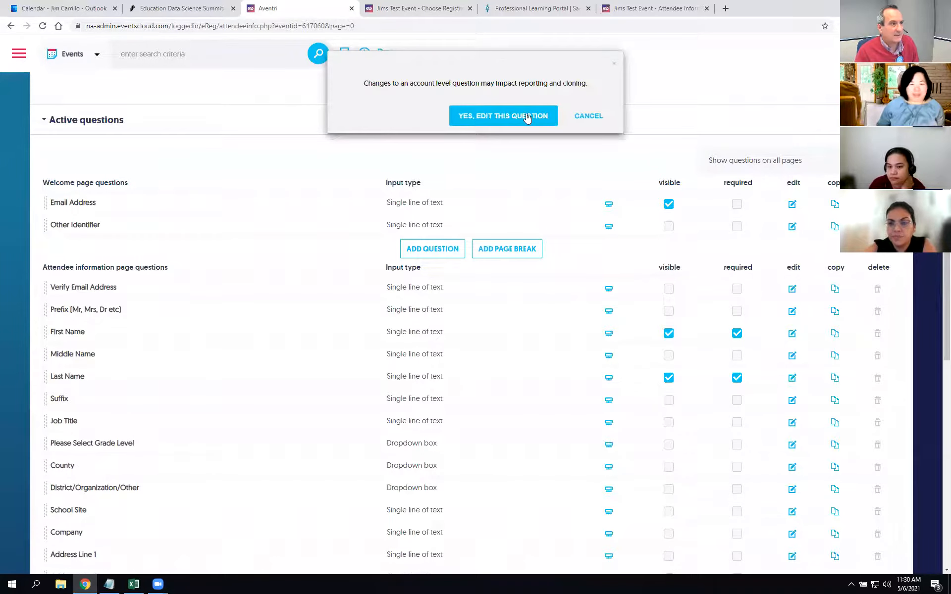
left_click(510, 115)
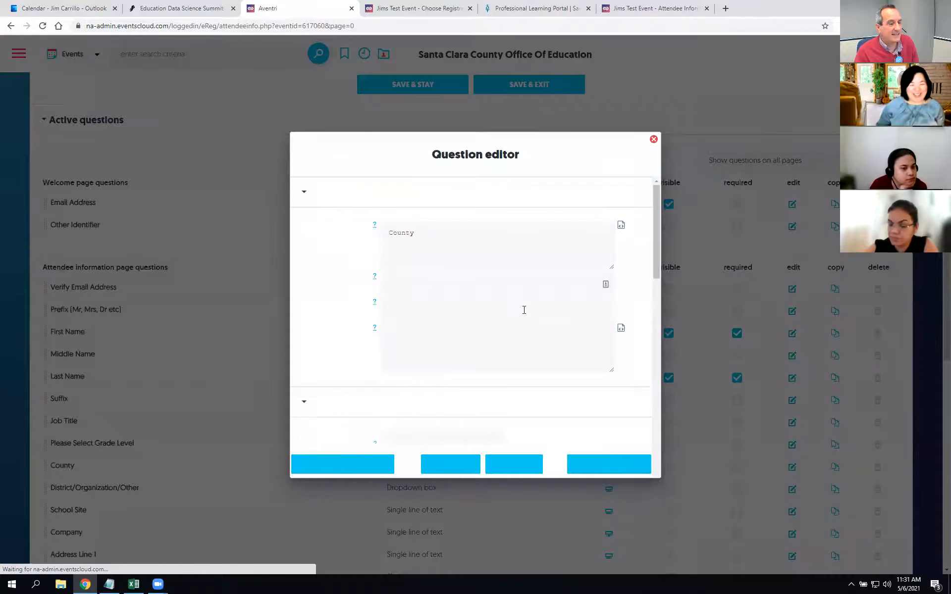
scroll(485, 297, "down", 15)
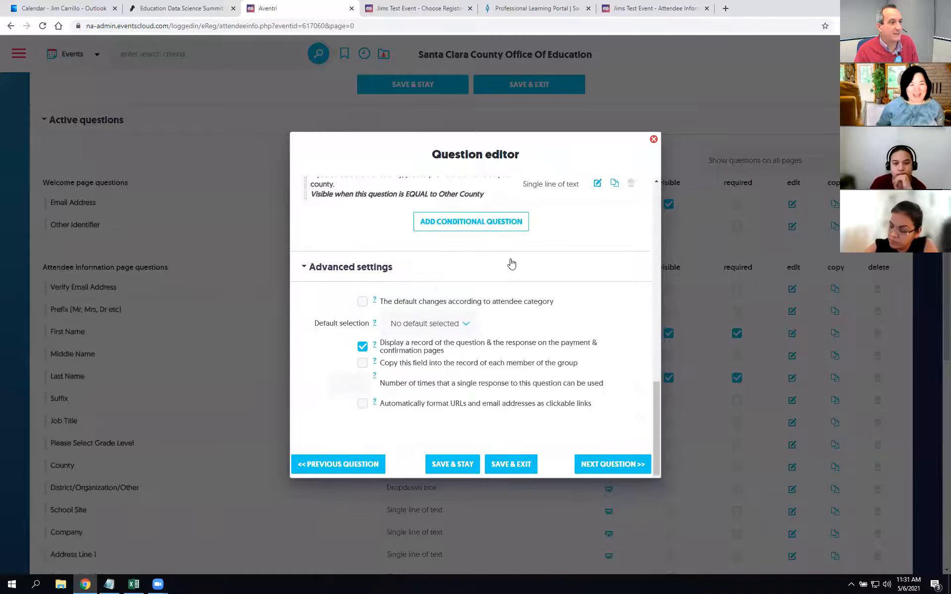
scroll(513, 262, "up", 5)
scroll(512, 261, "down", 5)
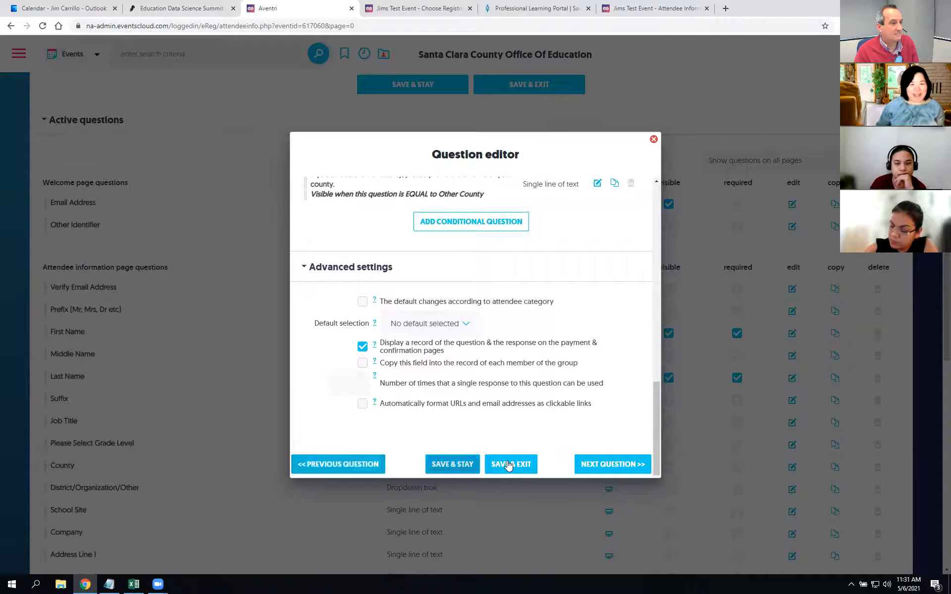
scroll(568, 380, "up", 5)
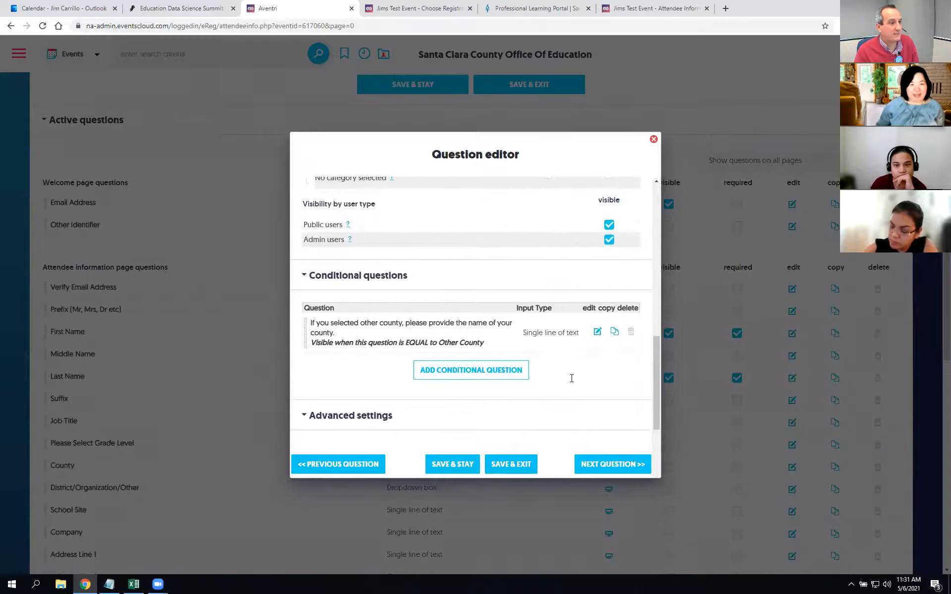
scroll(573, 380, "up", 5)
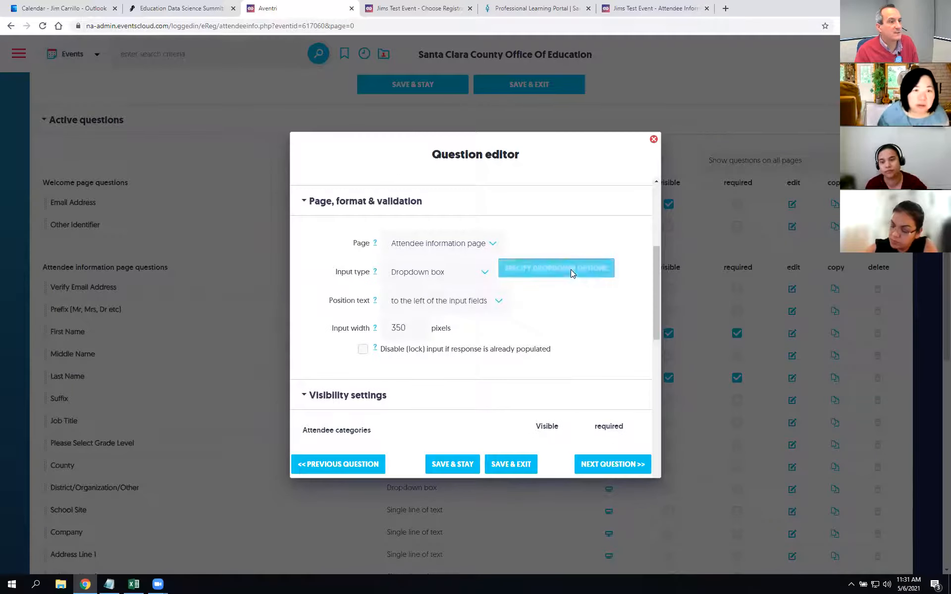
left_click(571, 270)
left_click_drag(657, 192, 652, 475)
left_click(364, 397)
left_click(476, 393)
key("ctrl+a")
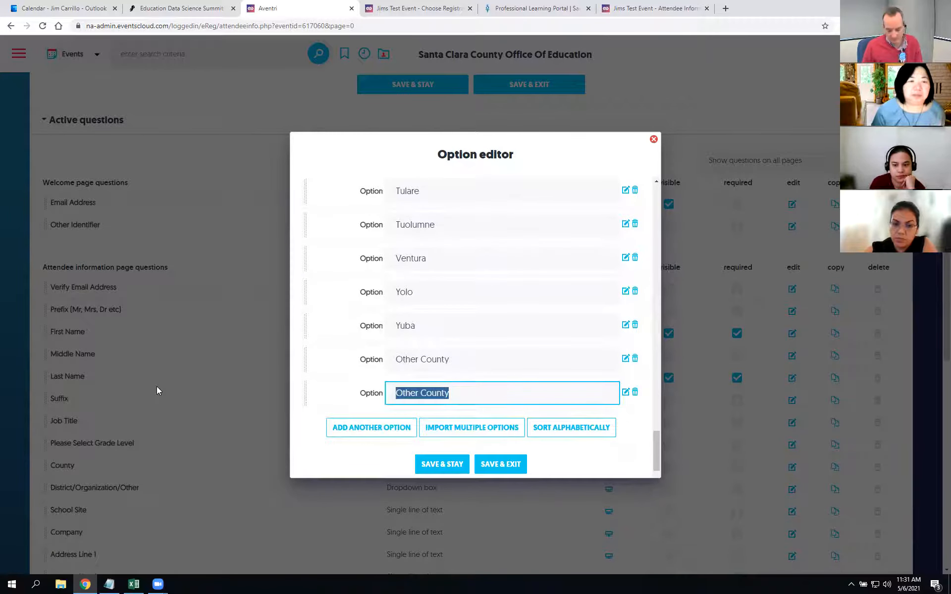
type("Hap")
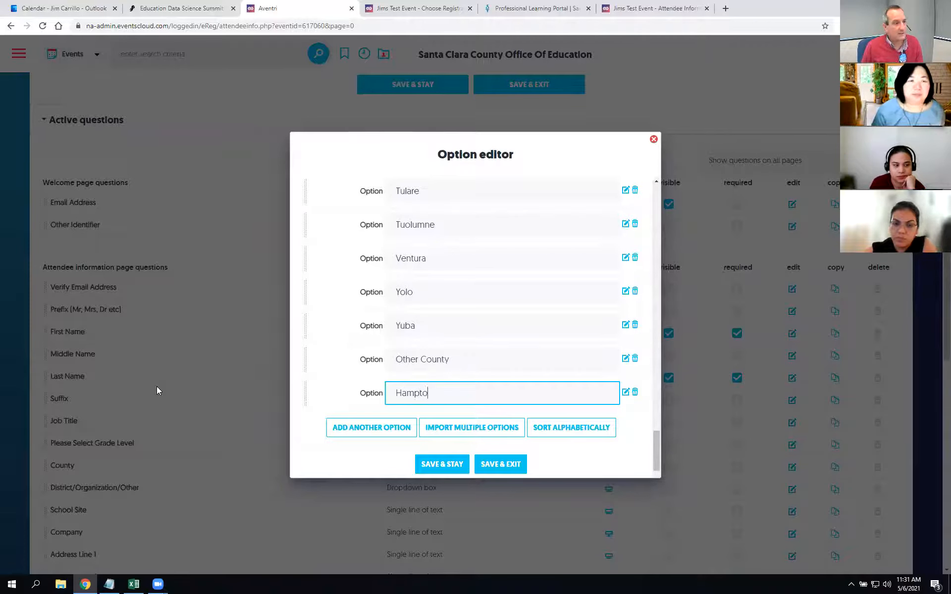
left_click(420, 463)
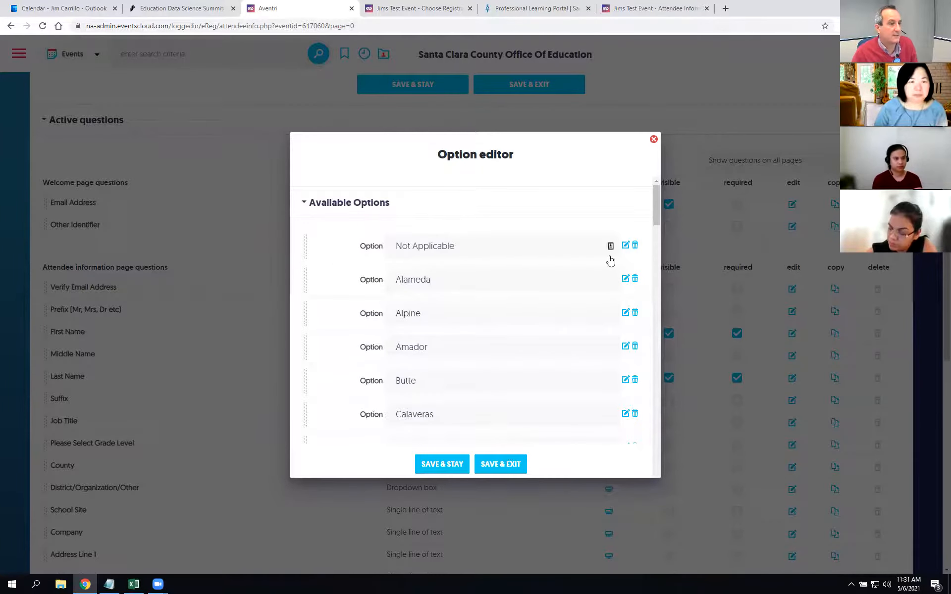
scroll(605, 267, "down", 20)
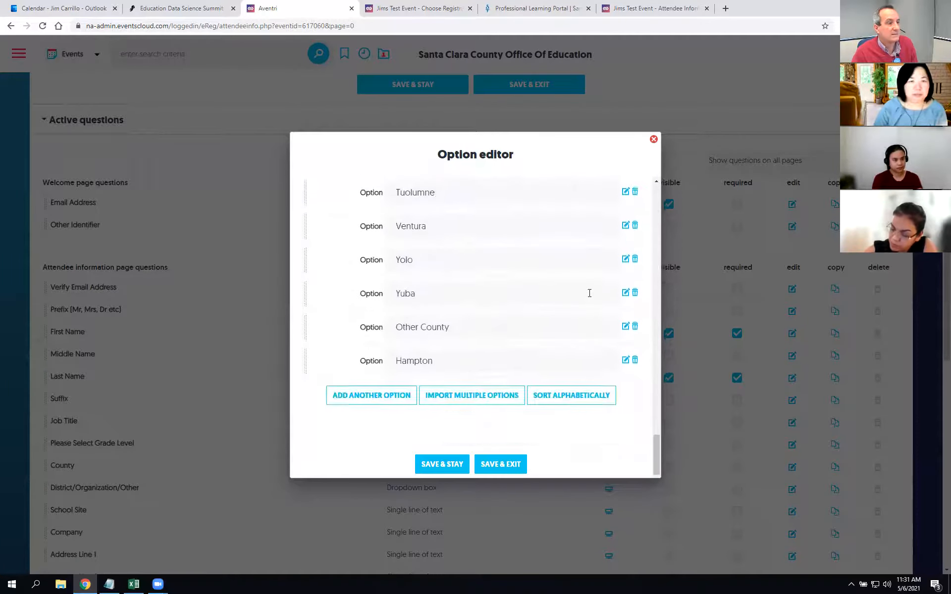
left_click(635, 360)
left_click(526, 85)
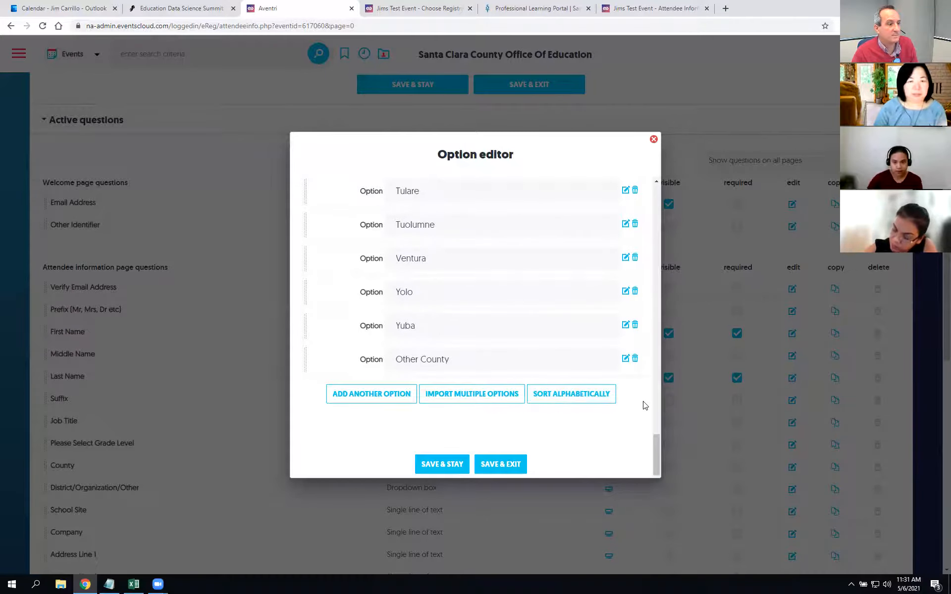
left_click(455, 465)
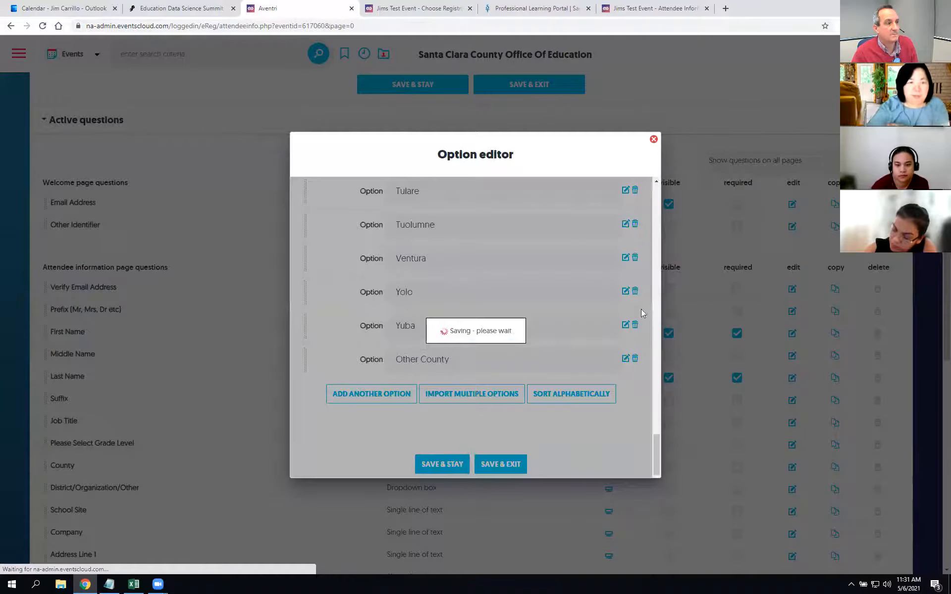
left_click(654, 140)
left_click(398, 90)
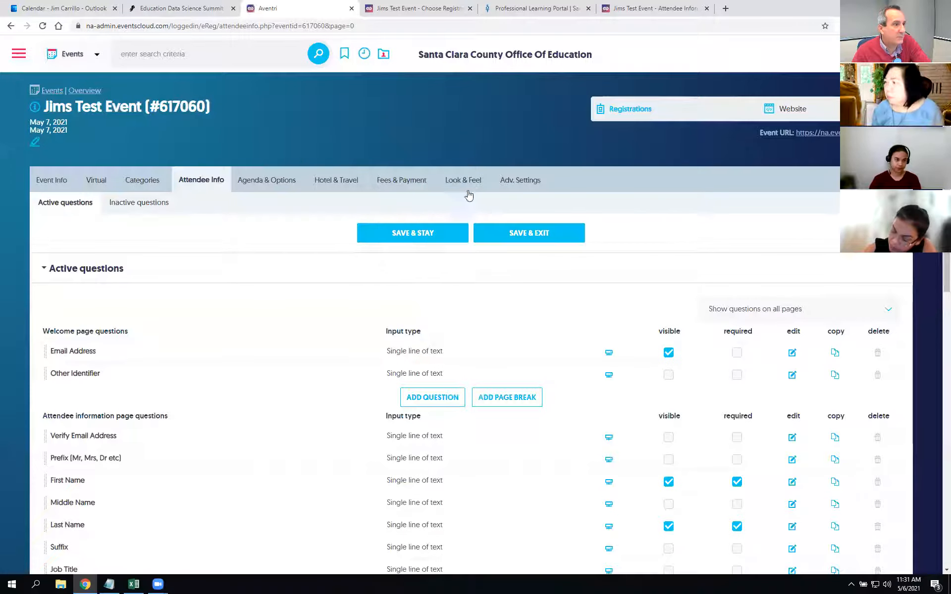
mouse_move(461, 182)
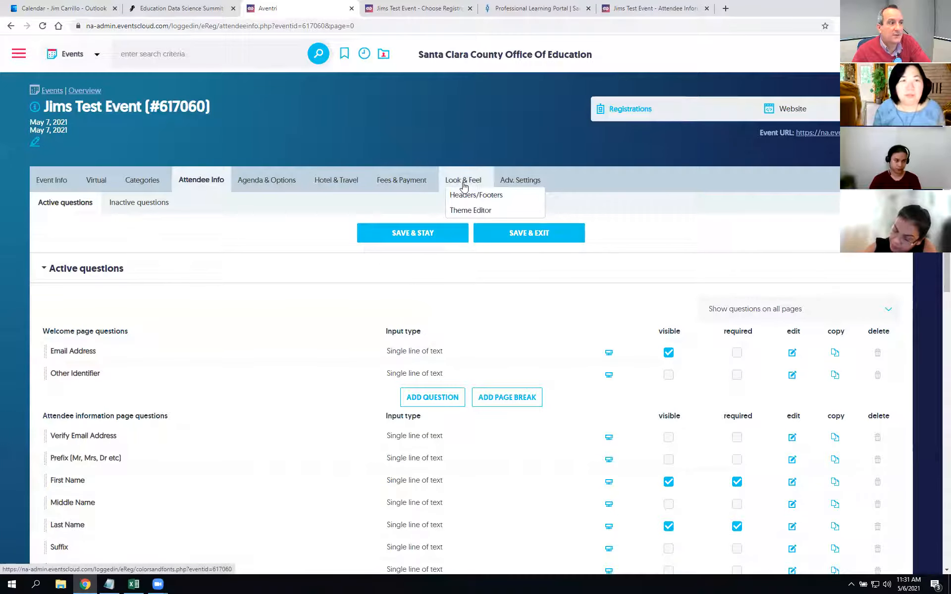
Step: Open the Look & Feel theme editor's Headers/Footers subtab
left_click(470, 212)
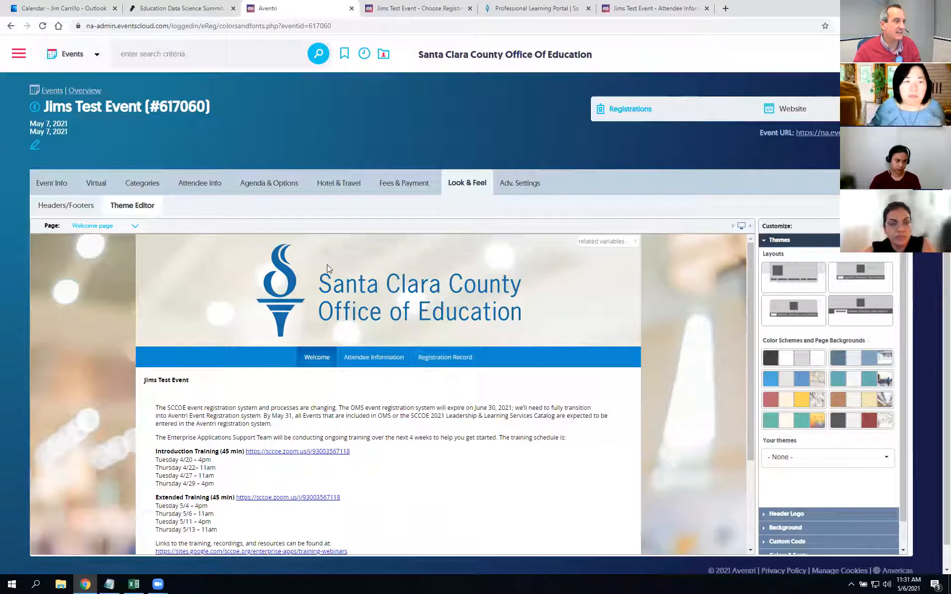
left_click(60, 206)
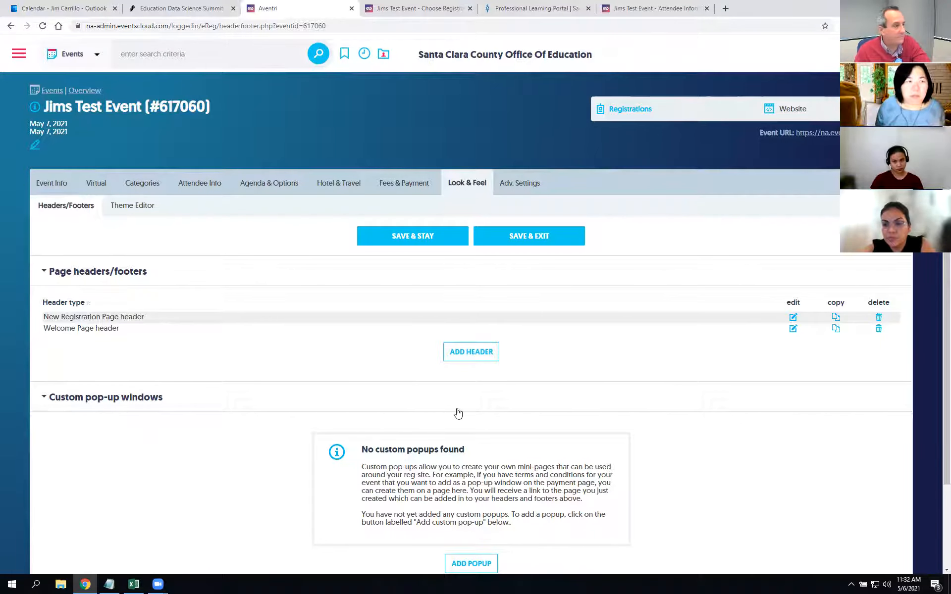
scroll(275, 380, "down", 2)
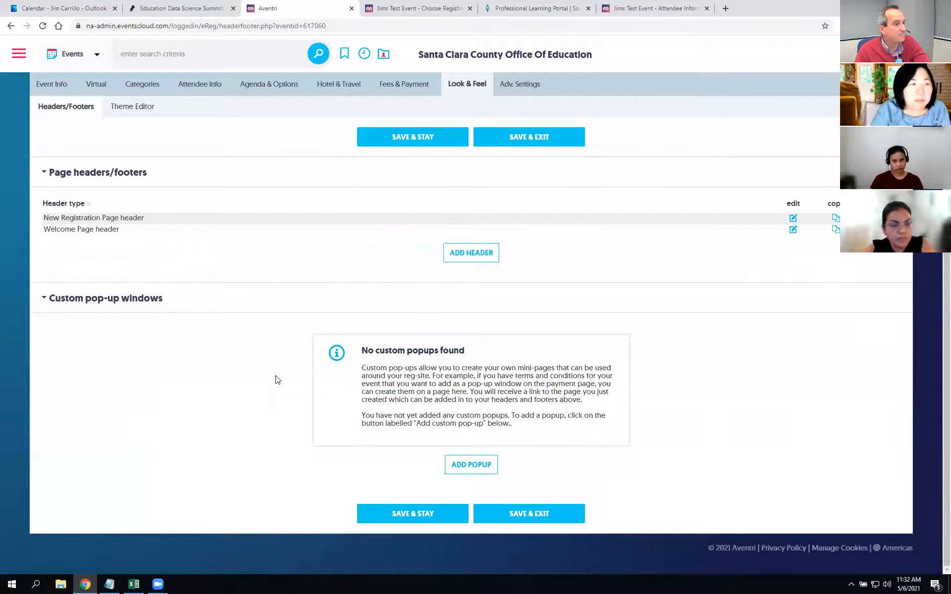
scroll(276, 380, "up", 1)
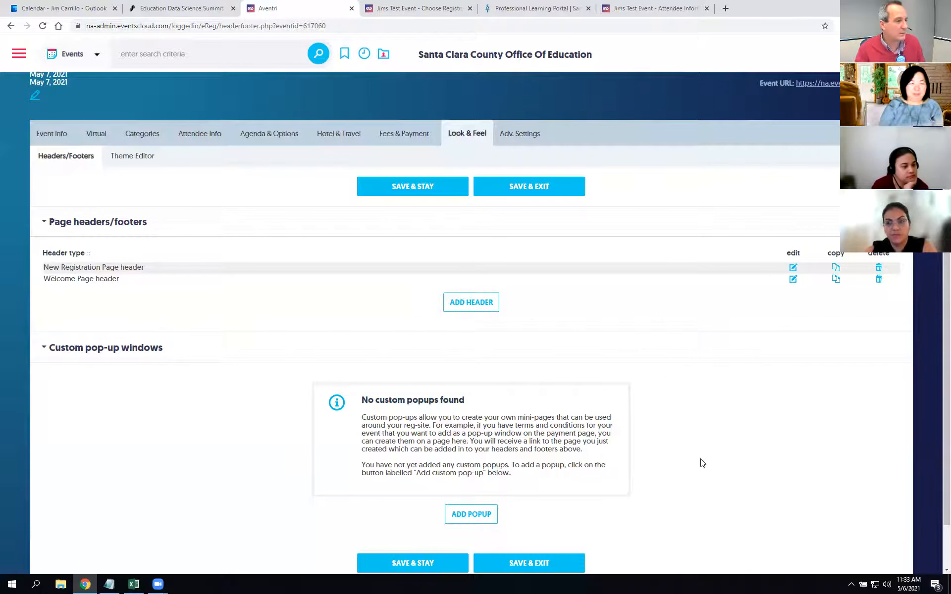
scroll(701, 461, "down", 1)
scroll(757, 405, "up", 2)
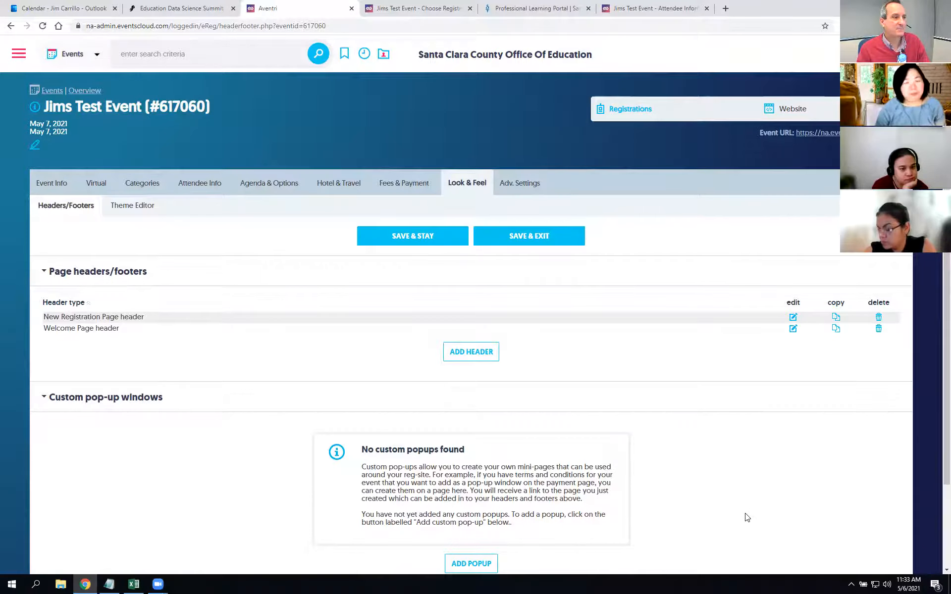
Step: In Advanced Settings, uncheck 'Remove New Registration and Modify Registration buttons from welcome page'
left_click(532, 191)
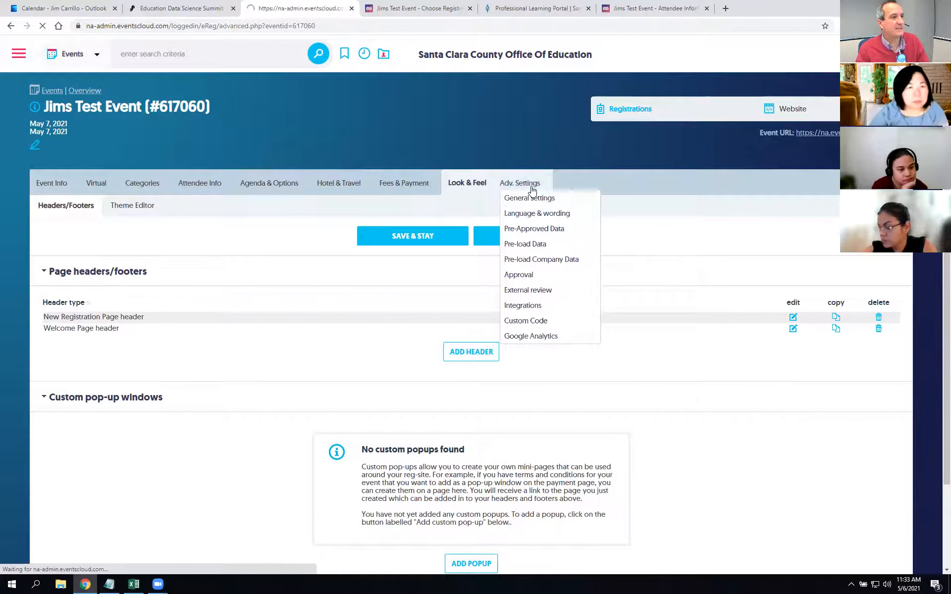
scroll(620, 332, "down", 2)
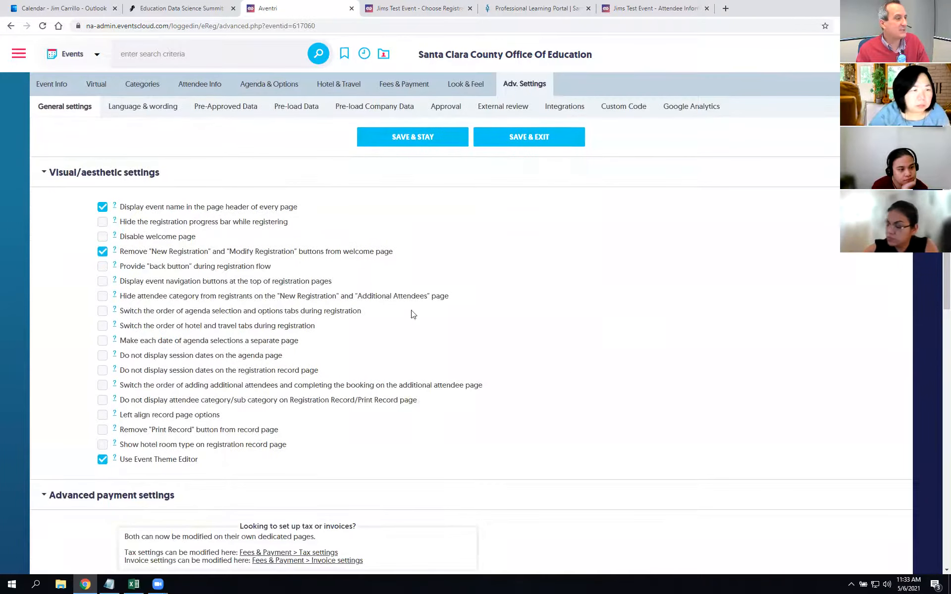
scroll(572, 387, "up", 1)
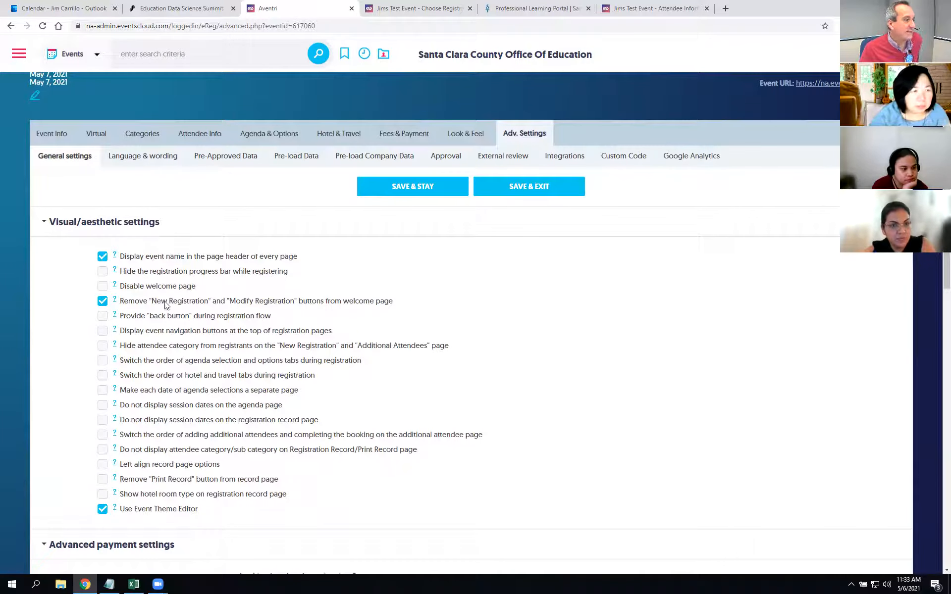
left_click(101, 302)
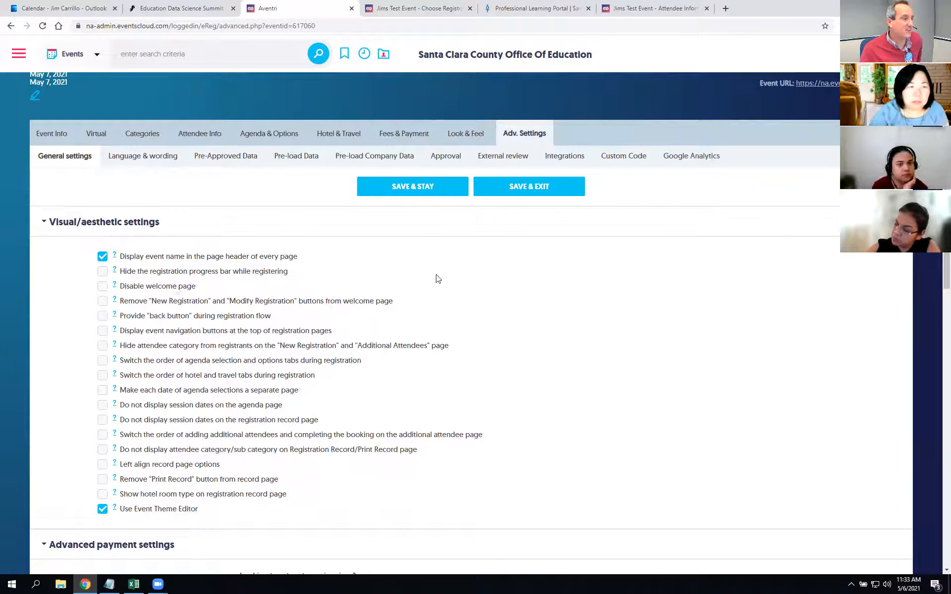
left_click(432, 193)
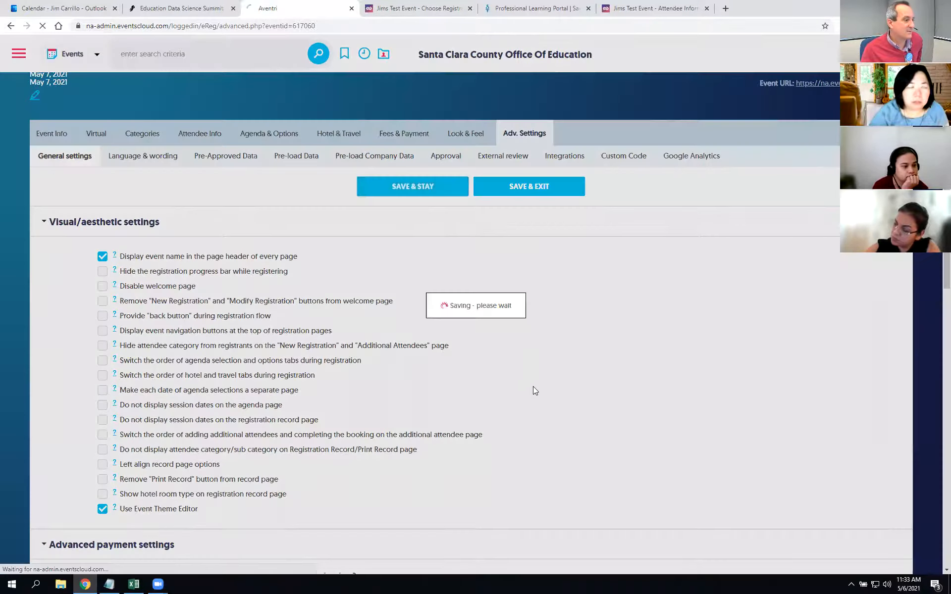
scroll(644, 375, "down", 7)
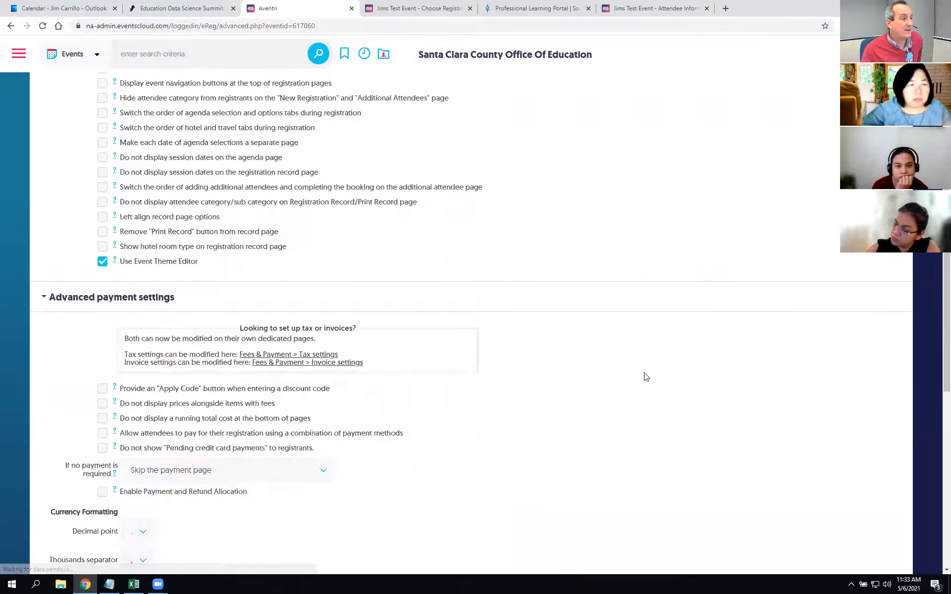
scroll(503, 372, "up", 6)
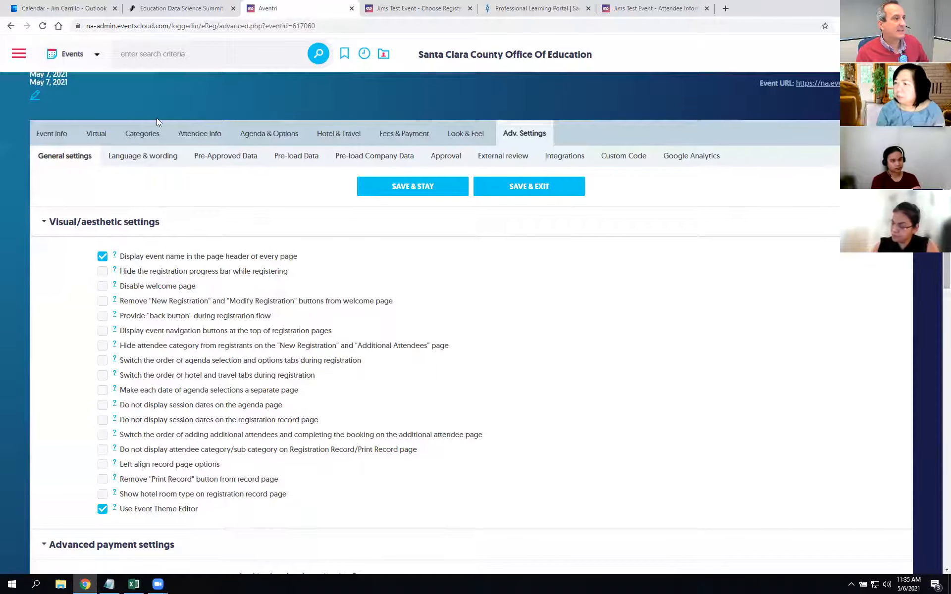
Step: Open Event emails, highlight the Incomplete registration and Initial confirmation types, then view the attendee form
left_click(50, 137)
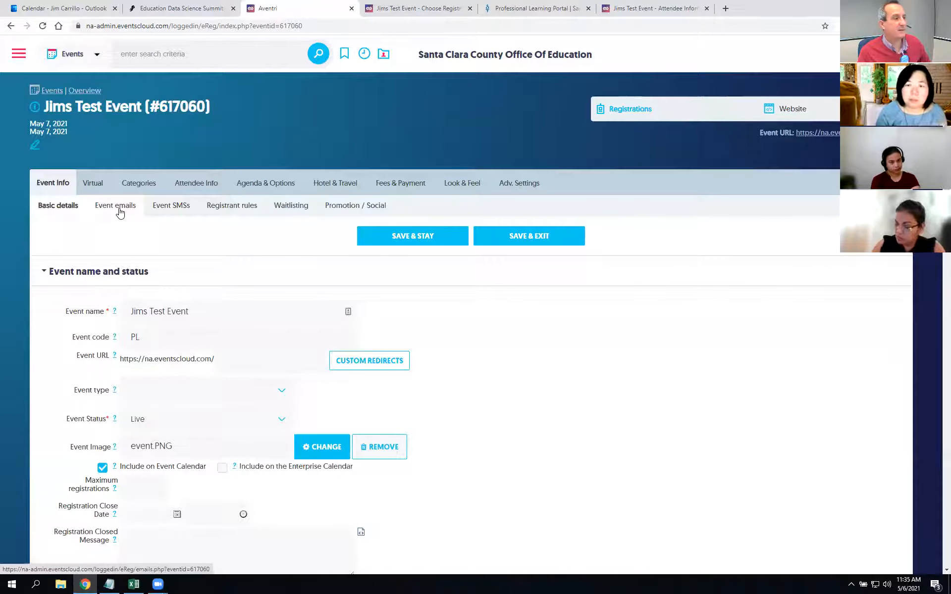
left_click(119, 212)
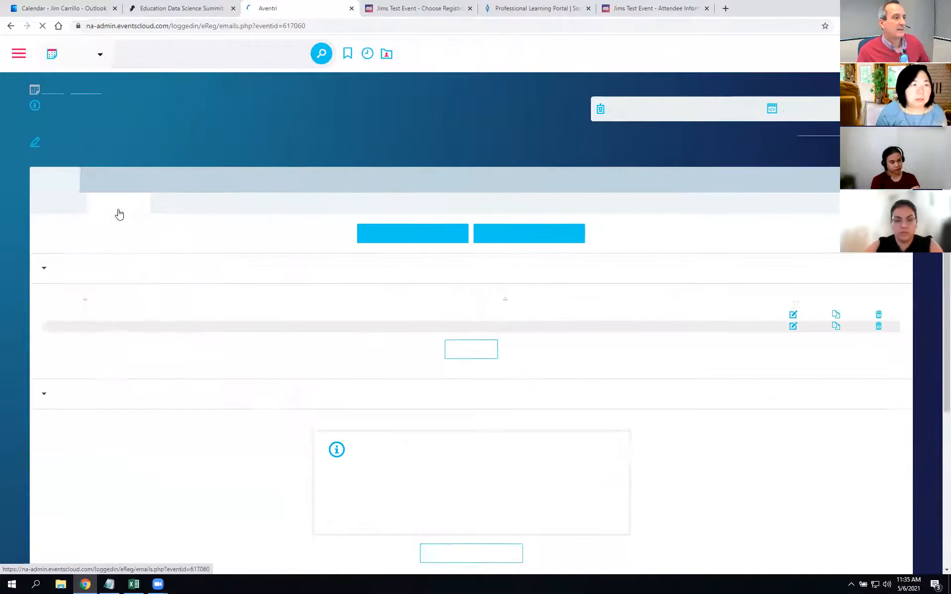
scroll(250, 249, "down", 1)
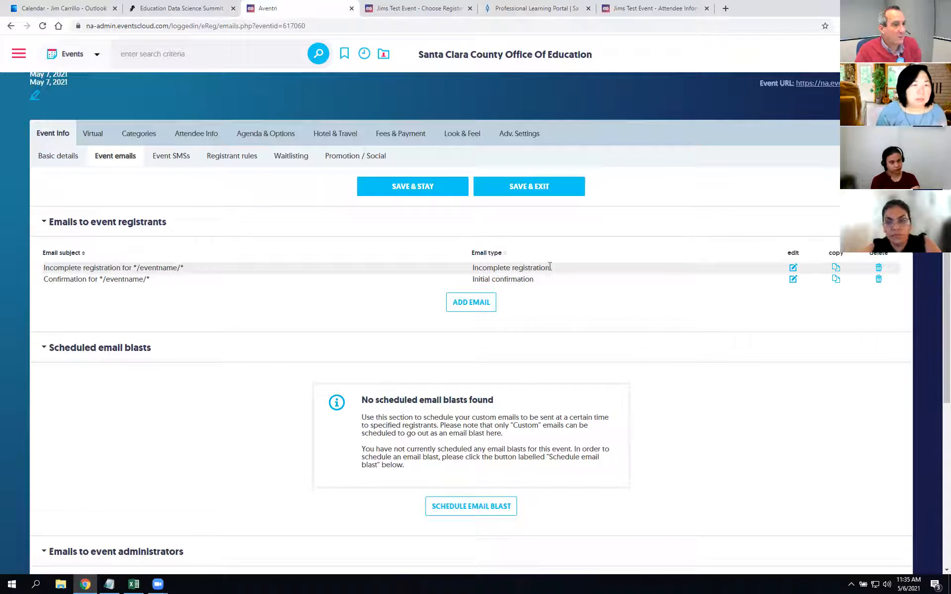
left_click_drag(554, 269, 469, 271)
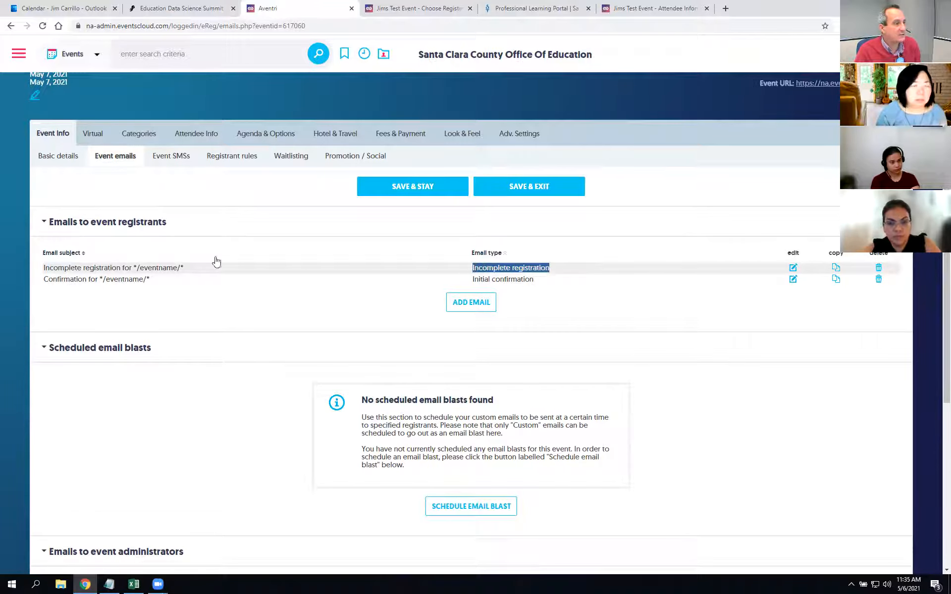
left_click(192, 270)
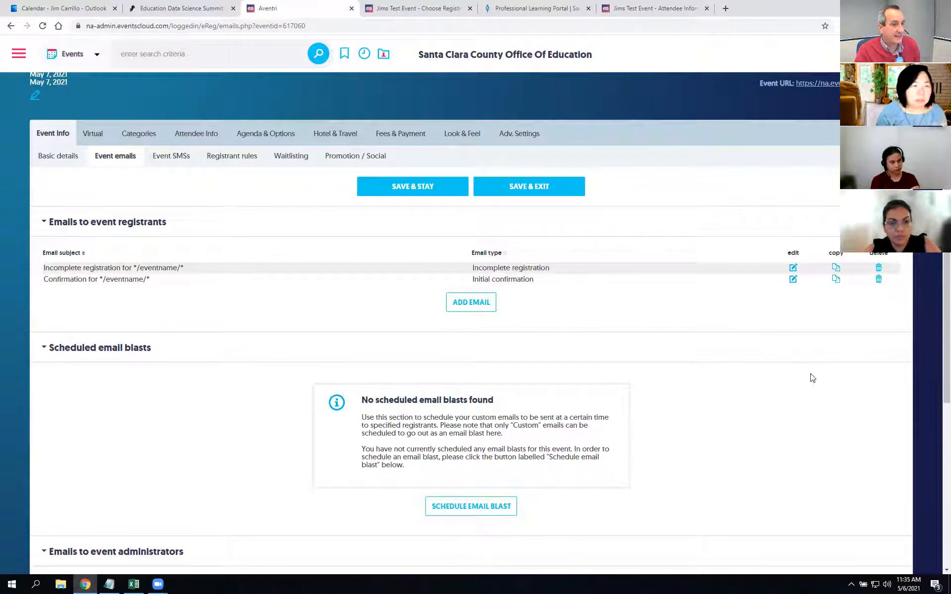
left_click_drag(548, 280, 466, 281)
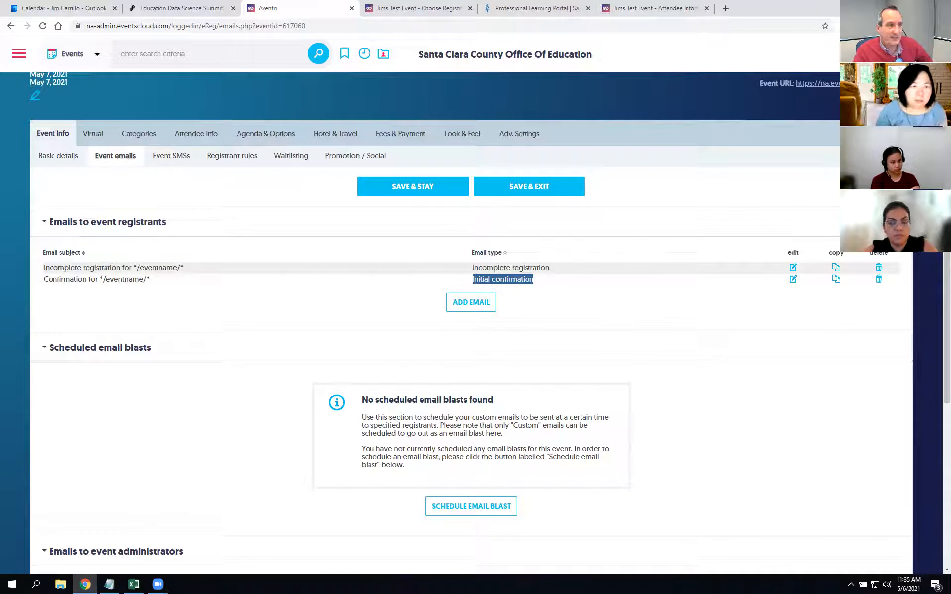
left_click(644, 8)
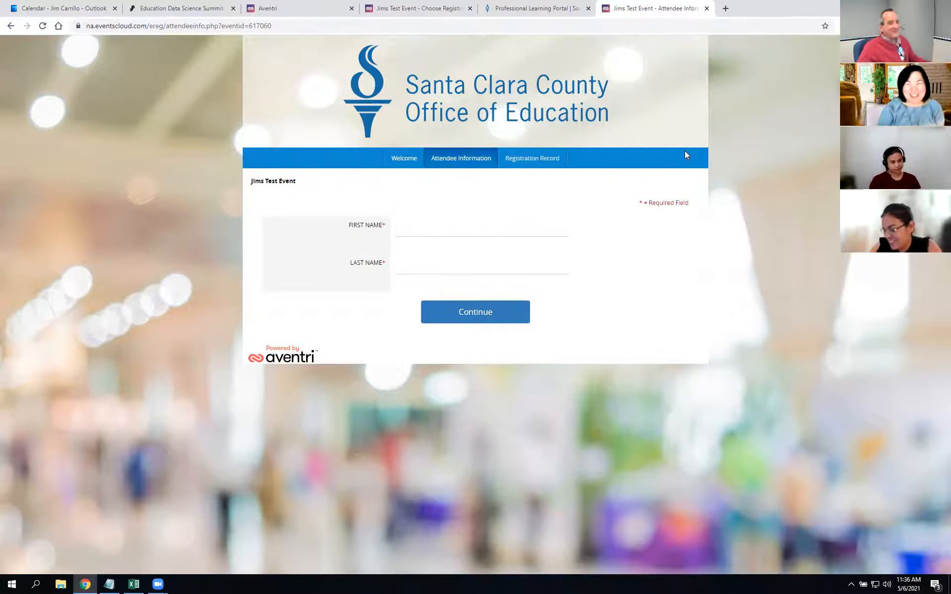
Step: Glance at the public welcome page, then edit the Incomplete registration email from the admin list
left_click(417, 6)
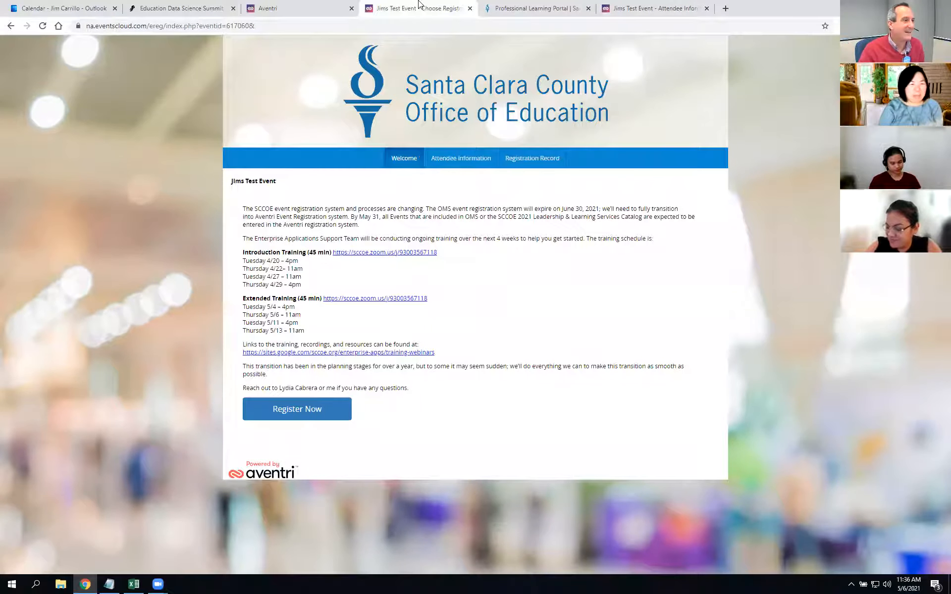
left_click(289, 6)
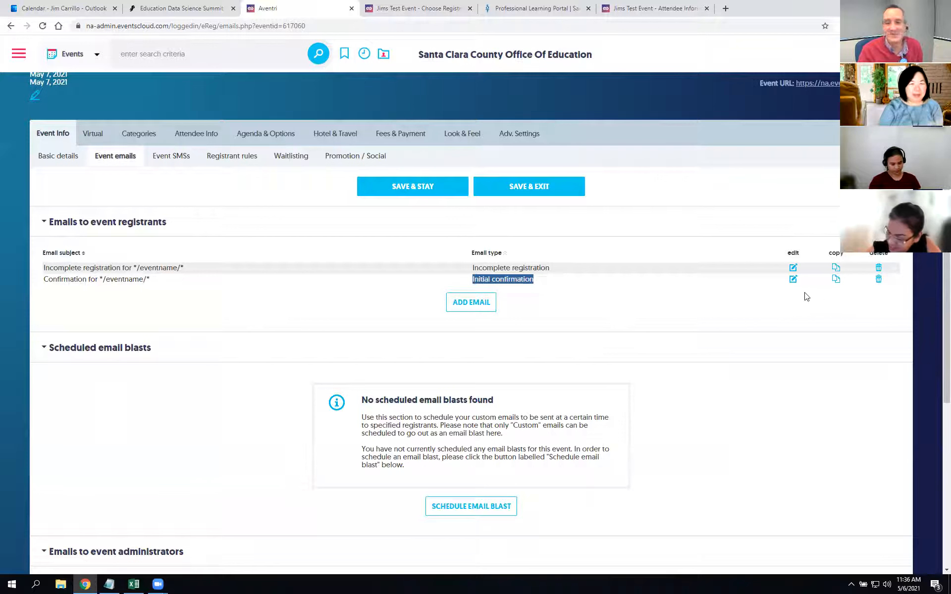
left_click(794, 270)
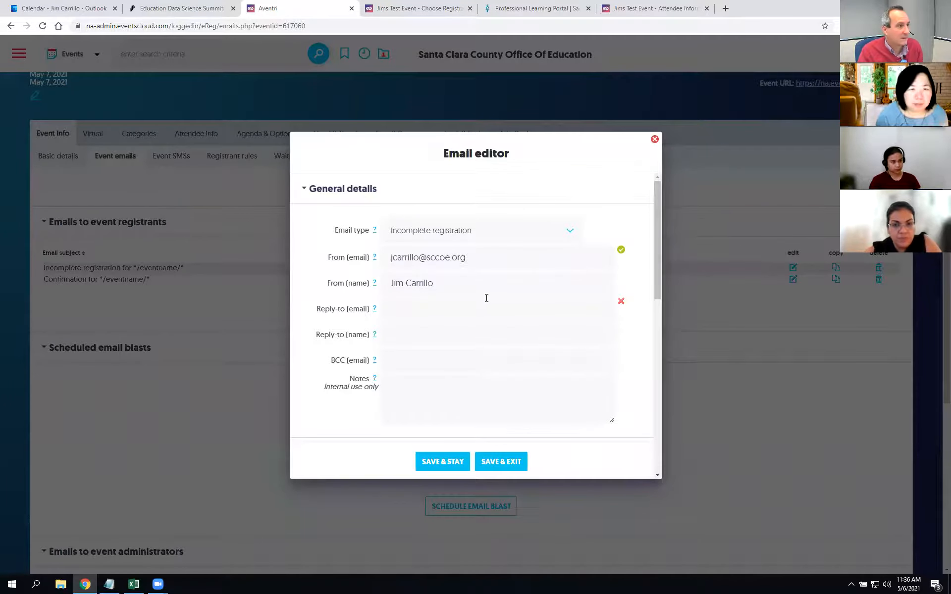
Step: Replace the From email with a colleague's address and paste it as the Reply-to email
left_click(487, 258)
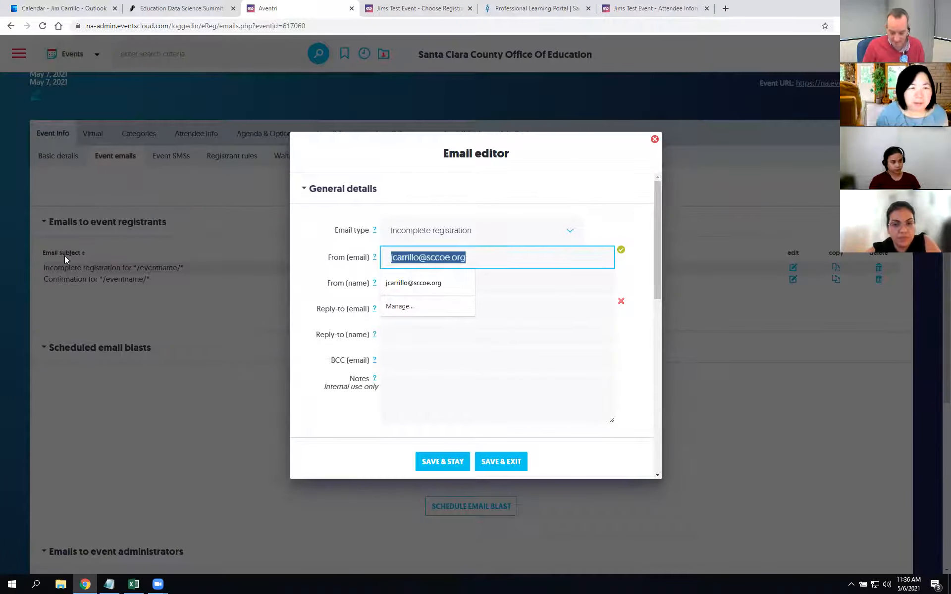
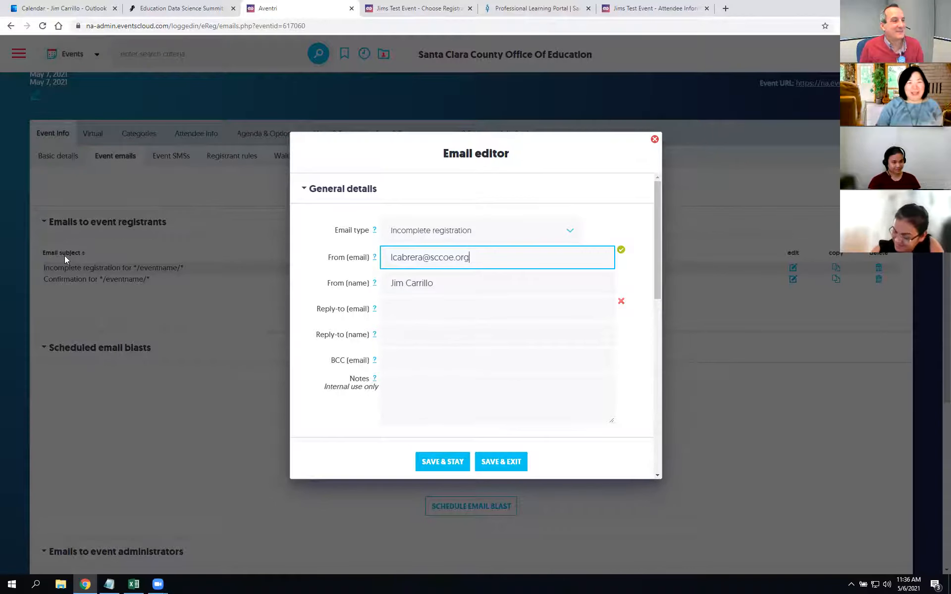
key("ctrl+a")
key("ctrl+c")
left_click(441, 325)
key("ctrl+v")
left_click(471, 314)
key("ctrl+v")
Step: Clear the address from Reply-to name, select the From name, and scroll through the email settings
left_click_drag(565, 341, 217, 333)
key("ctrl+a")
key("BackSpace")
left_click(441, 278)
key("ctrl+a")
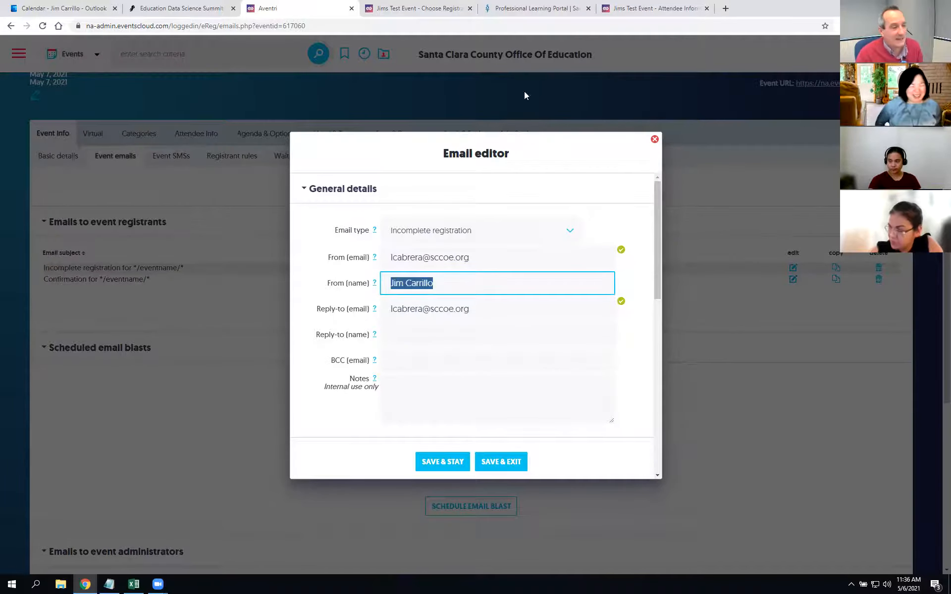
left_click_drag(658, 286, 661, 256)
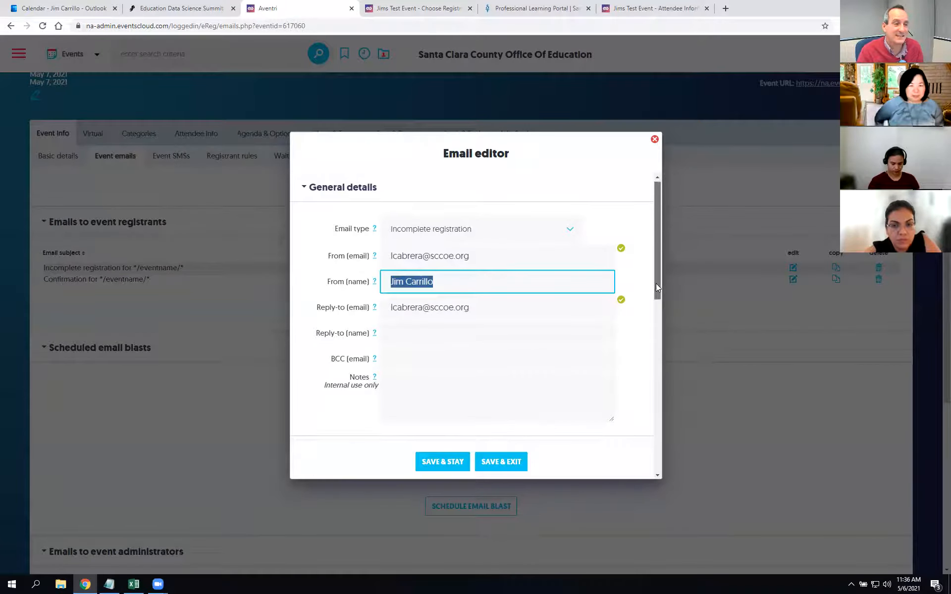
scroll(660, 287, "down", 2)
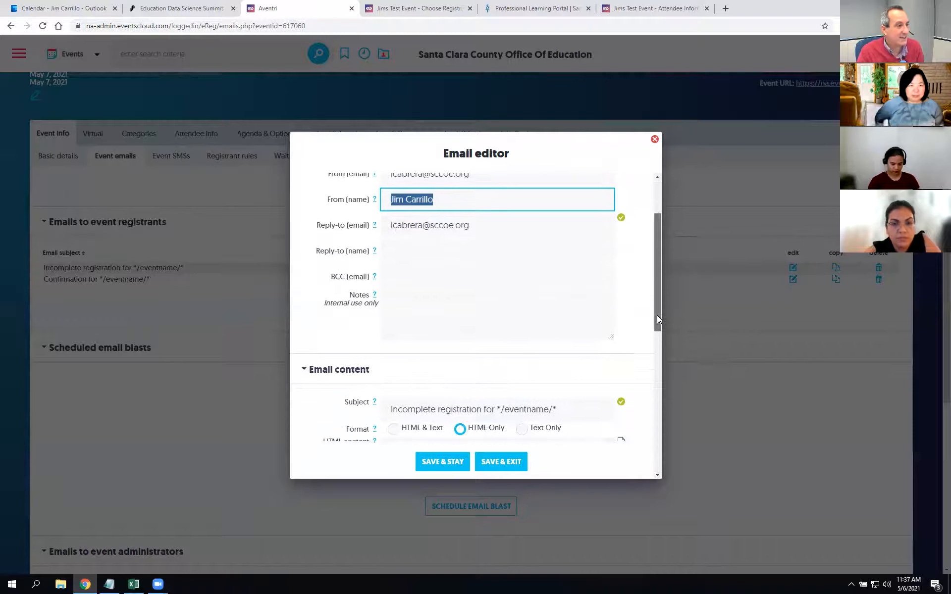
scroll(656, 288, "up", 3)
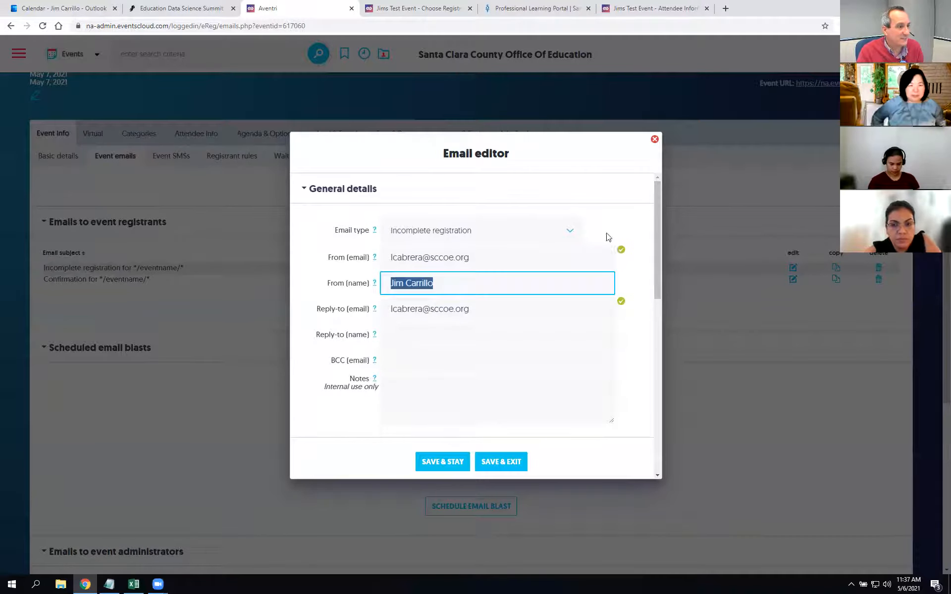
left_click_drag(658, 239, 649, 328)
left_click_drag(327, 290, 370, 292)
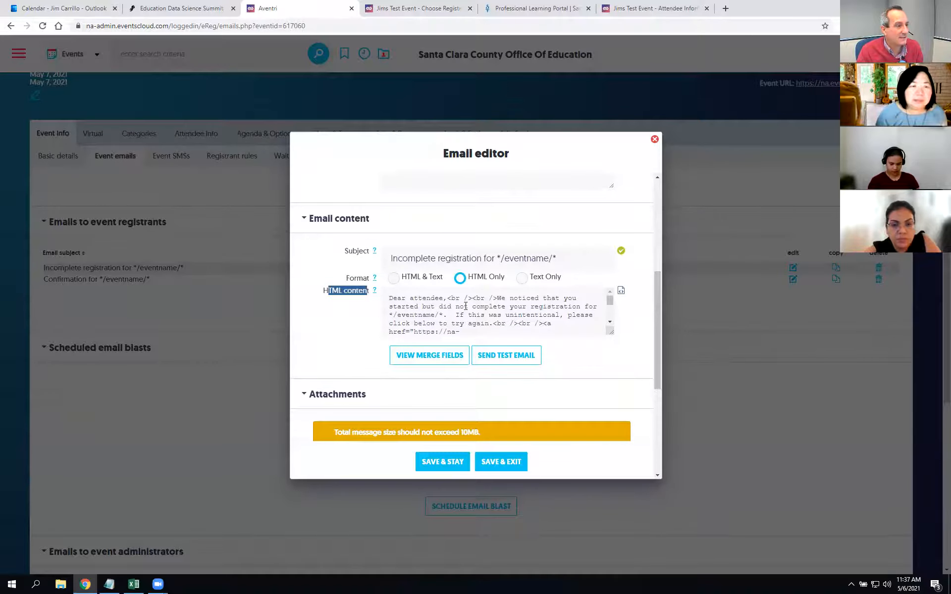
left_click(621, 291)
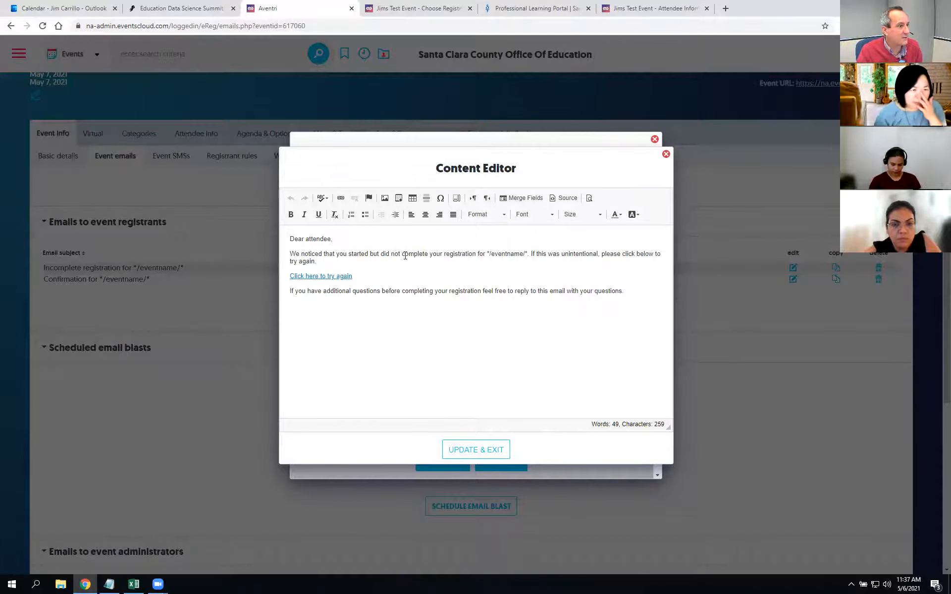
left_click_drag(487, 254, 528, 254)
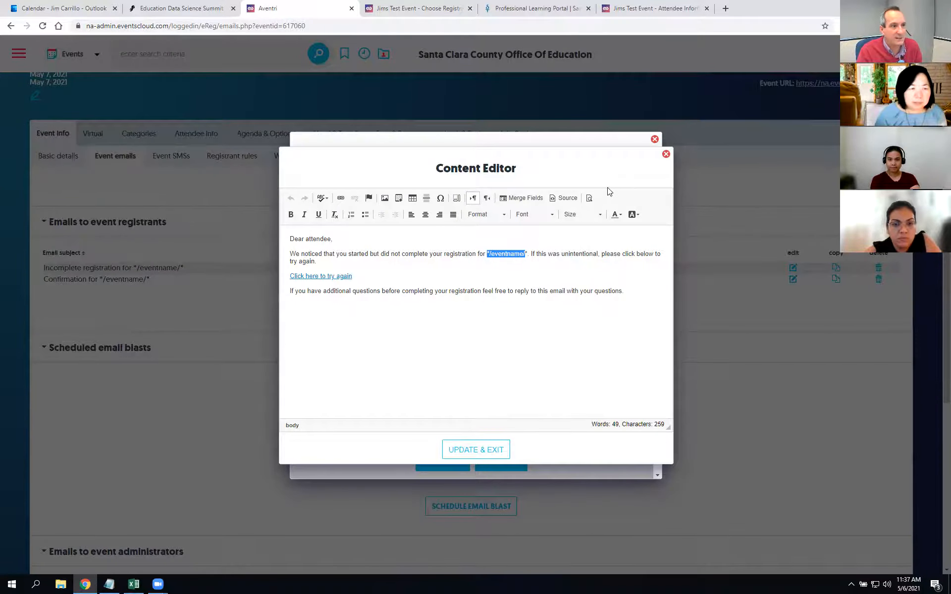
left_click(666, 154)
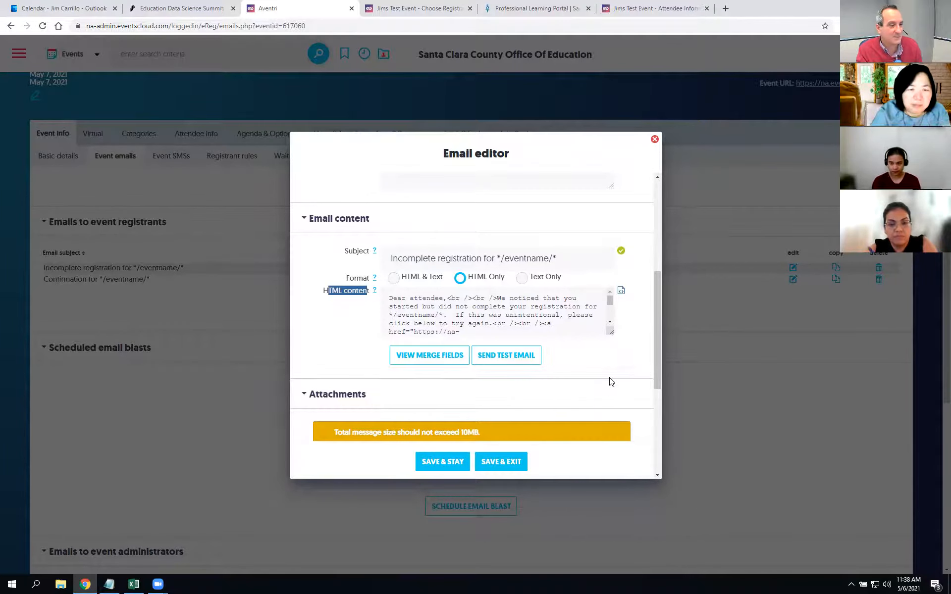
Step: Scroll through the Incomplete registration email and close it unchanged, returning to the registrant emails list
scroll(593, 365, "down", 2)
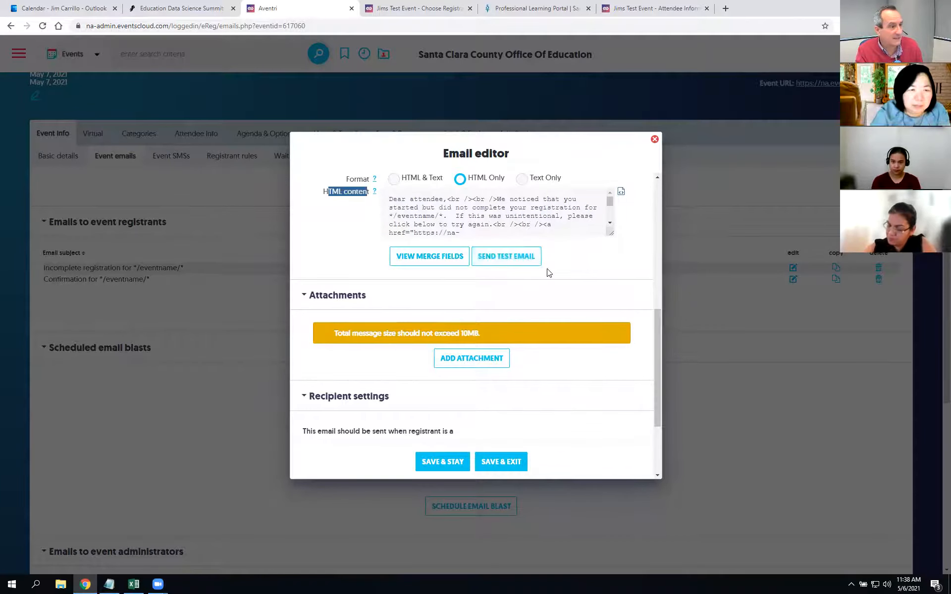
scroll(604, 260, "up", 5)
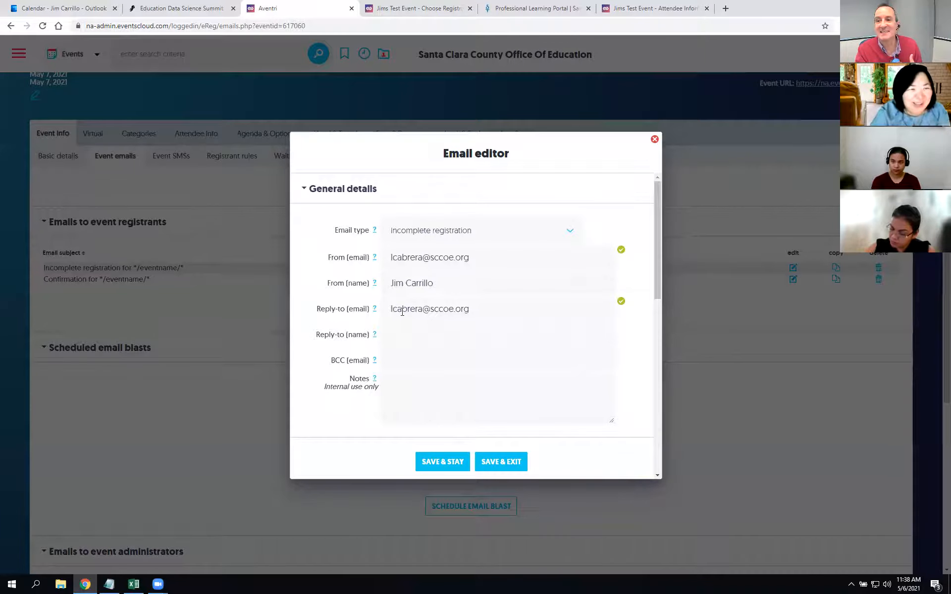
scroll(361, 301, "down", 5)
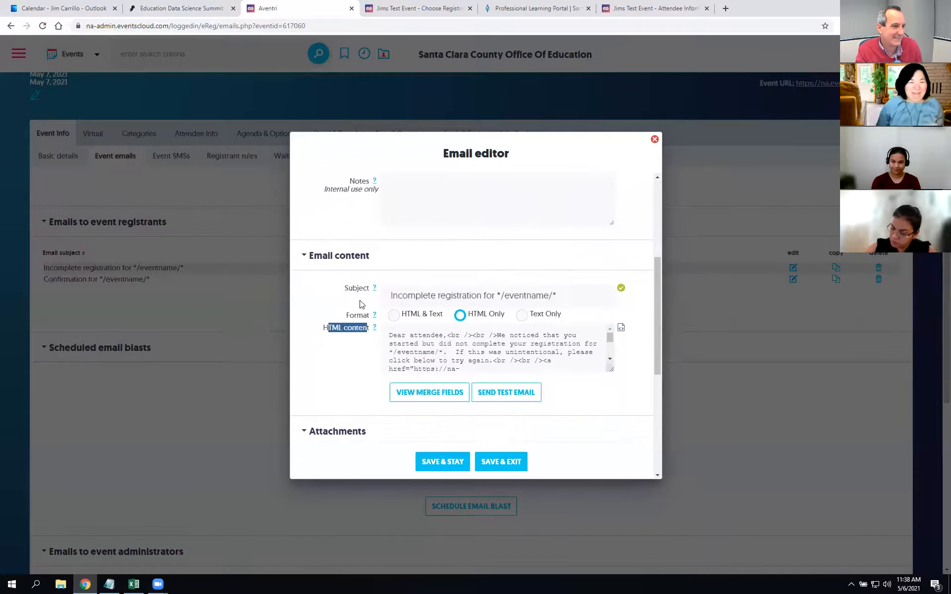
scroll(336, 214, "up", 5)
scroll(656, 314, "down", 8)
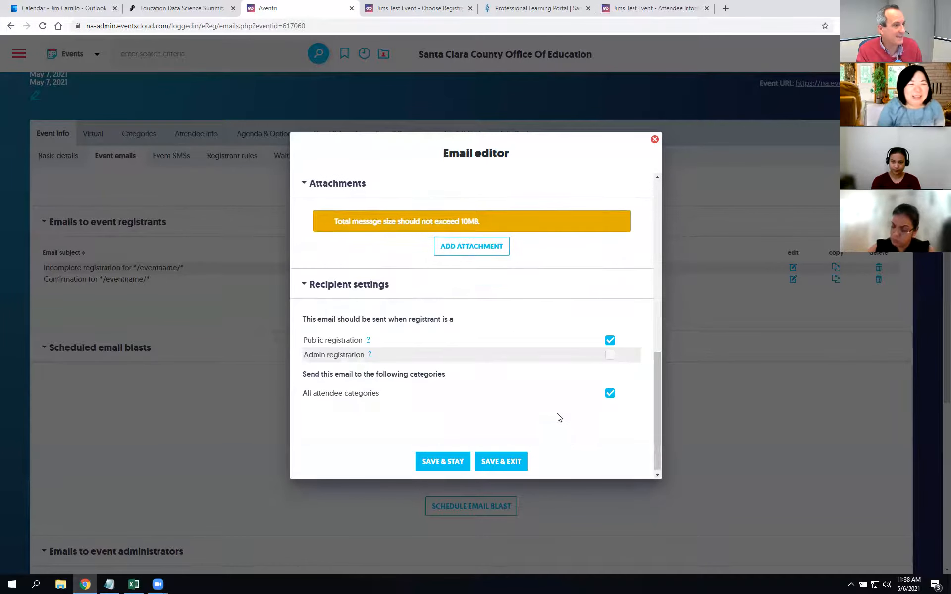
left_click(654, 140)
scroll(392, 297, "up", 1)
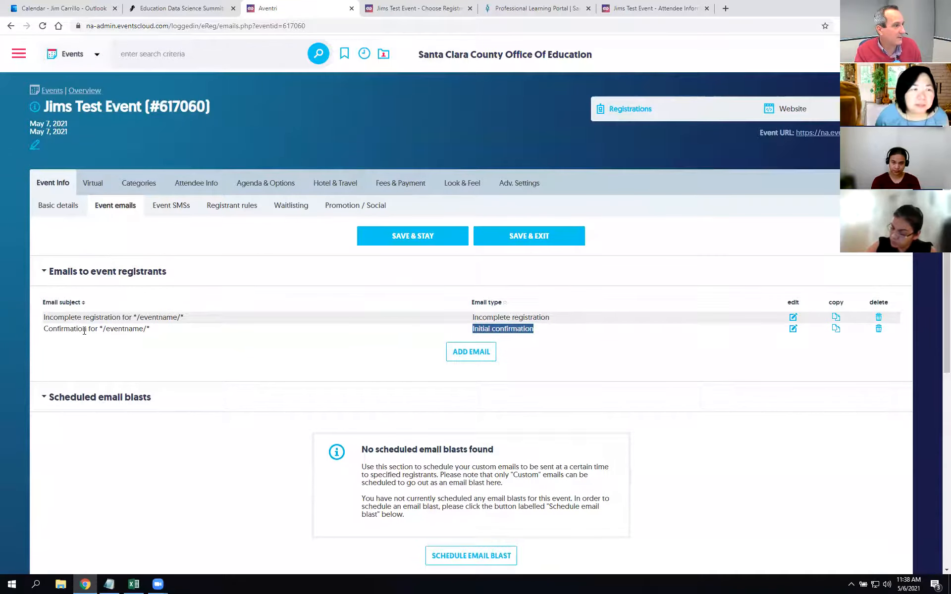
left_click_drag(83, 329, 212, 332)
left_click(794, 329)
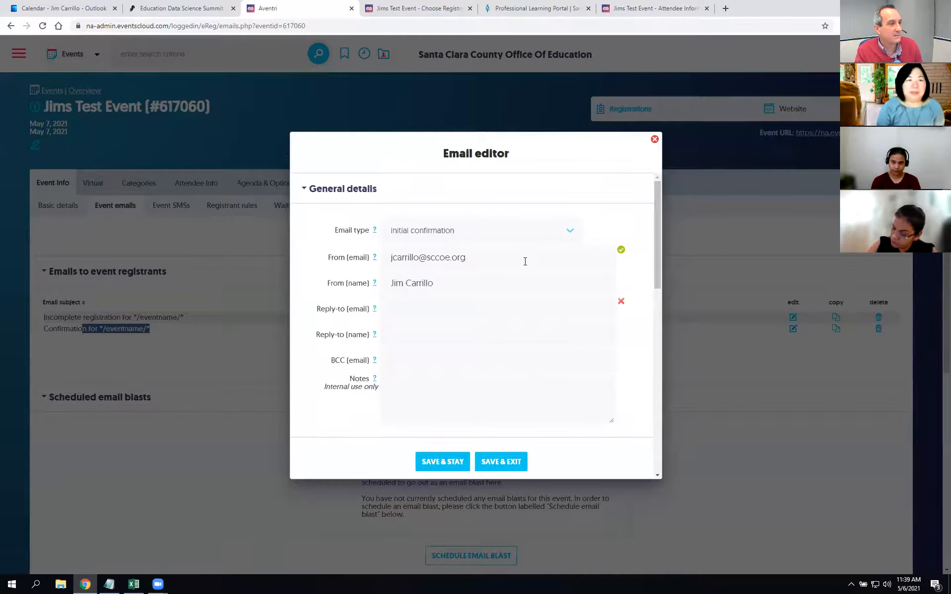
left_click(498, 256)
left_click(647, 374)
scroll(644, 372, "down", 6)
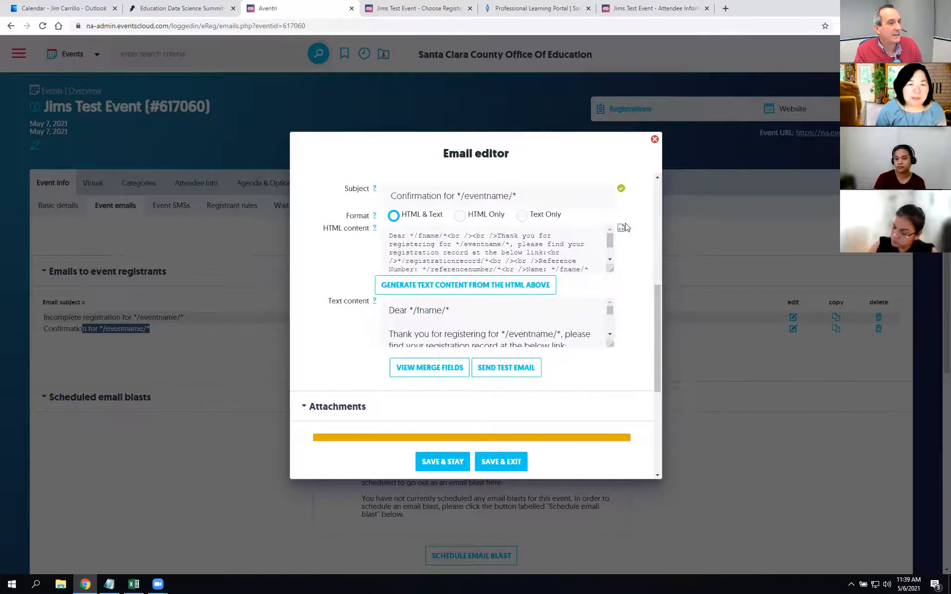
left_click(621, 228)
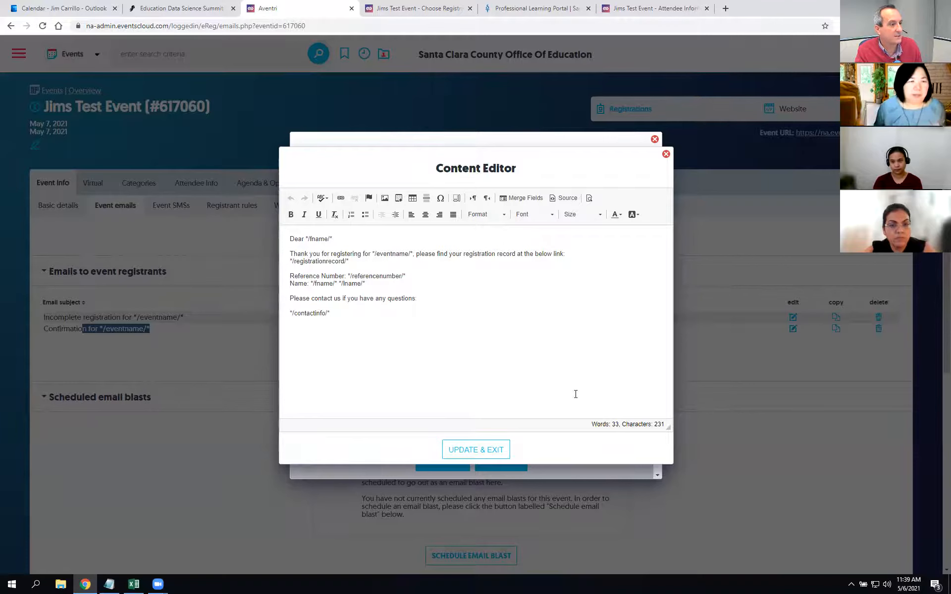
left_click(665, 154)
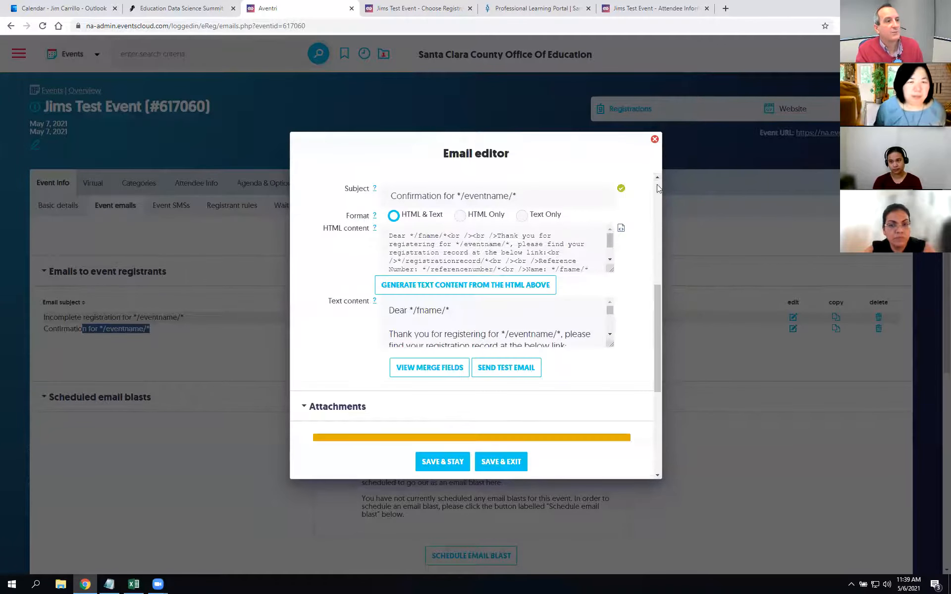
left_click(655, 140)
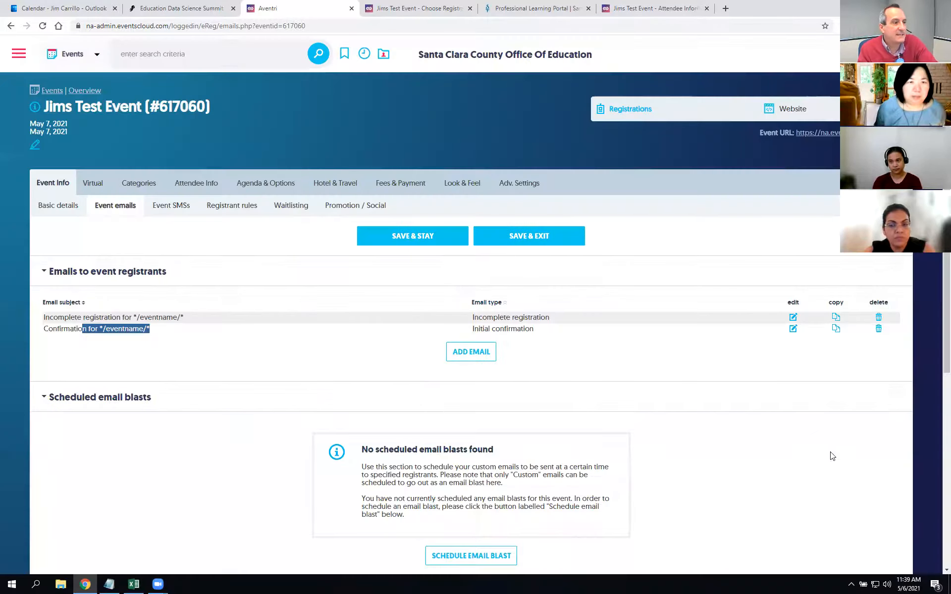
left_click(752, 372)
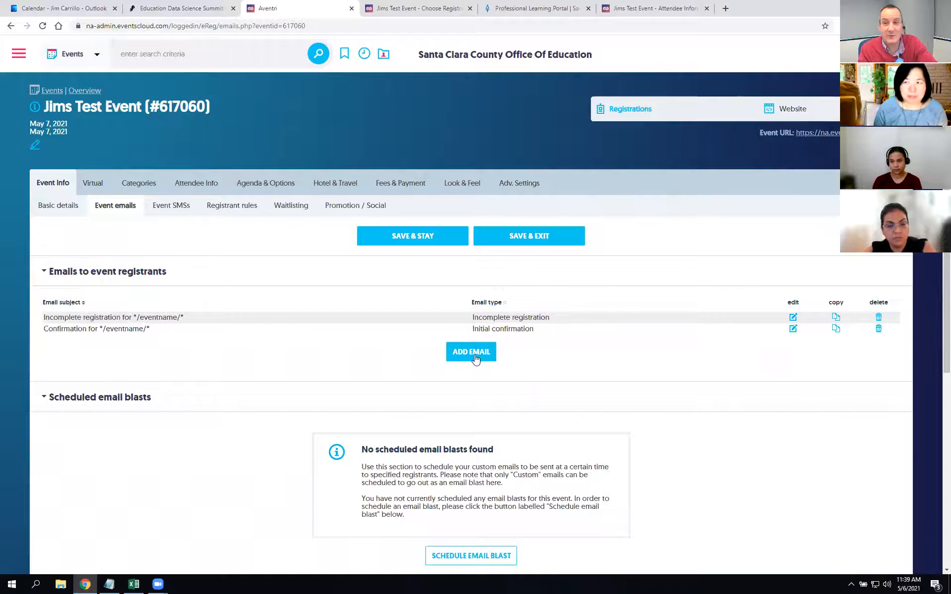
Step: Copy the Confirmation email, set its type to Custom email, and name it 'Day Before Reminder'
left_click(836, 329)
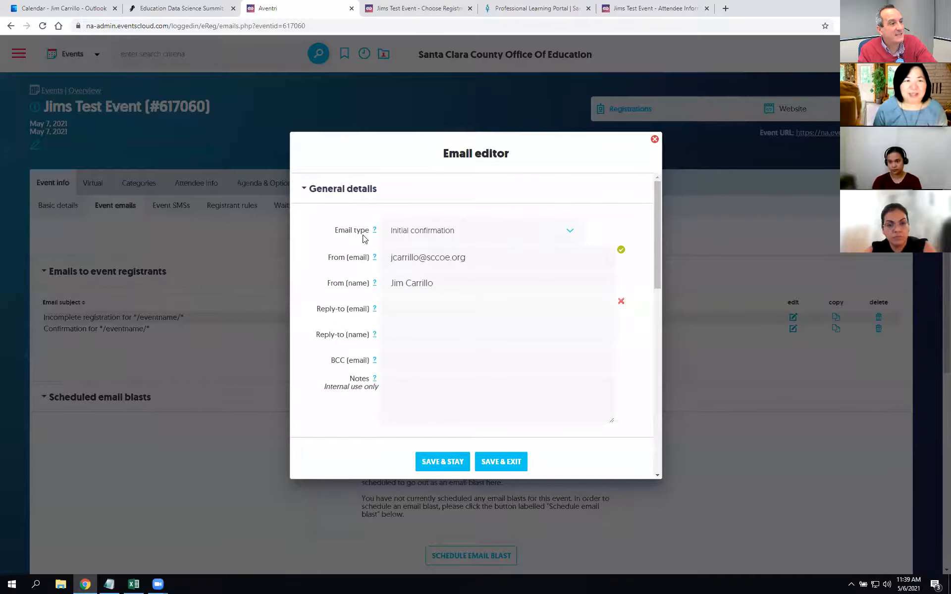
left_click(571, 231)
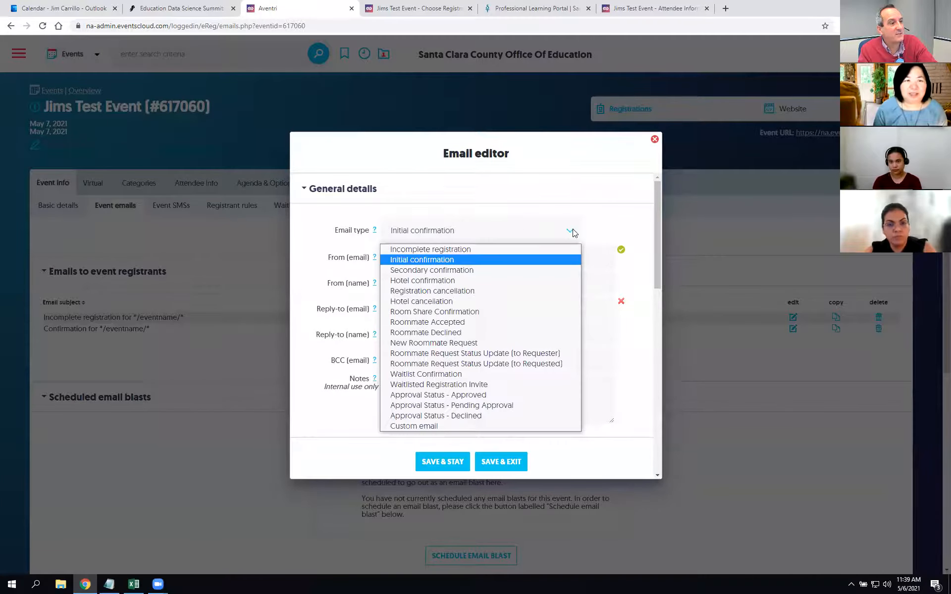
left_click(473, 427)
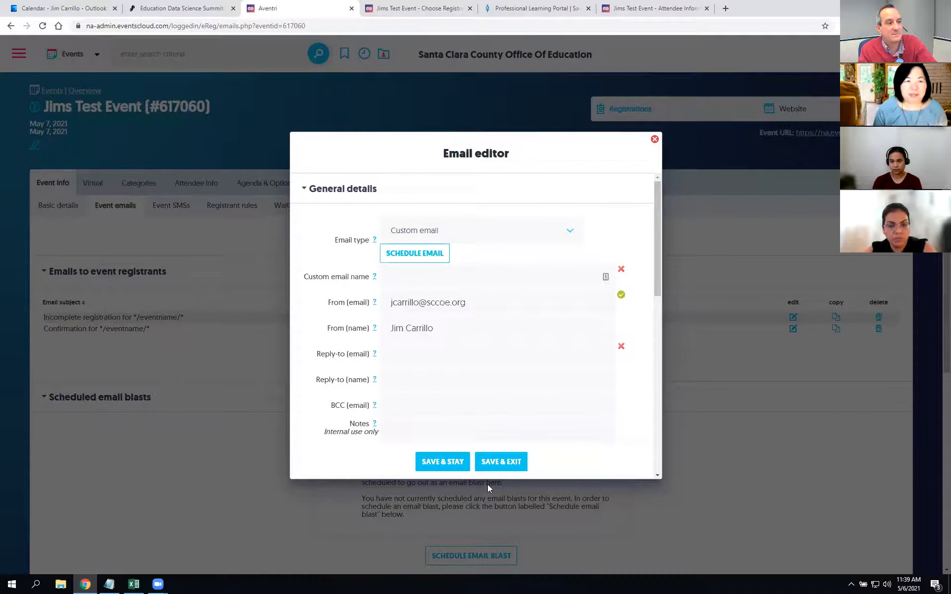
left_click(424, 278)
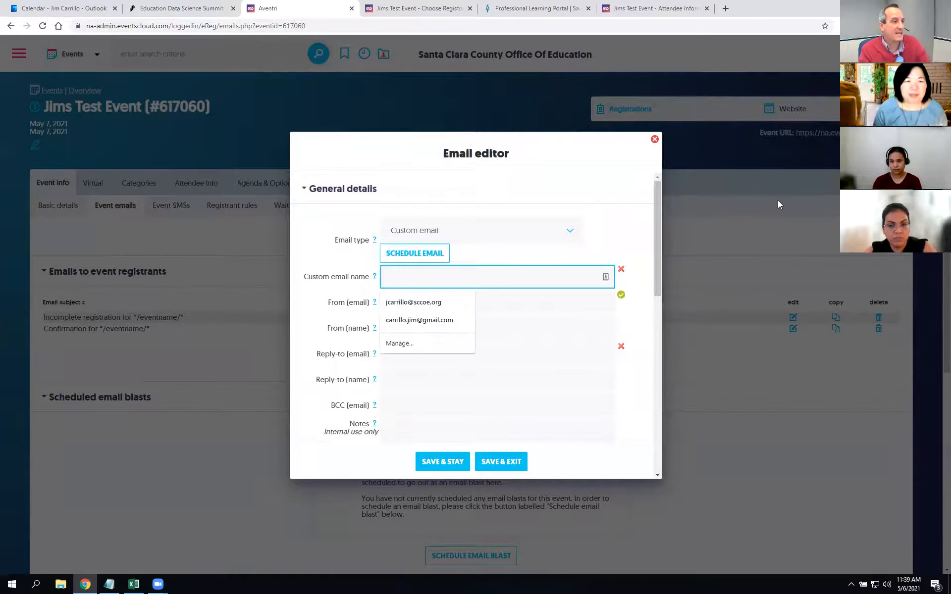
type("Day B")
key("Down")
key("Return")
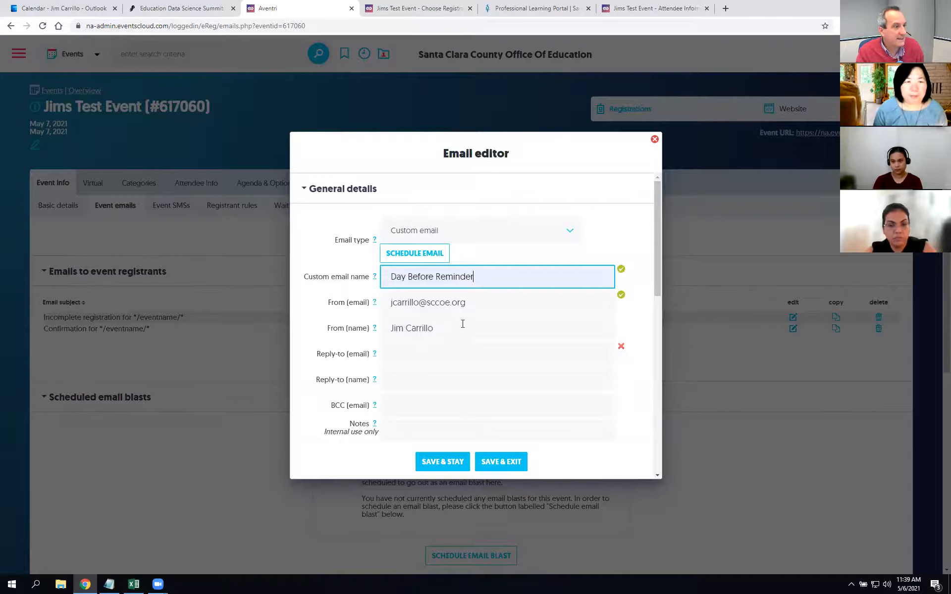
scroll(463, 324, "down", 7)
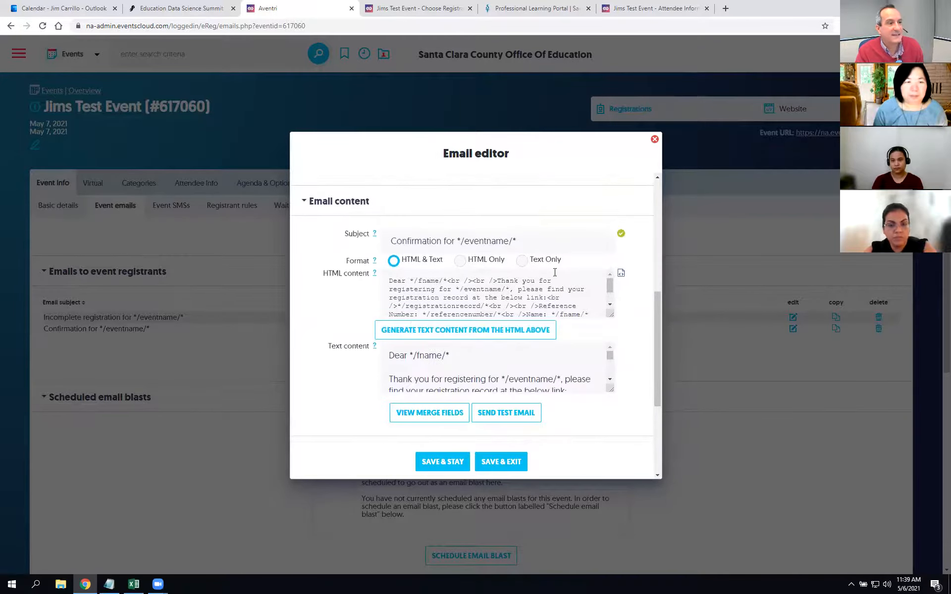
Step: Reword the body to 'This is a reminder that you registered for… (which is tomorrow!)' and apply it
left_click(621, 274)
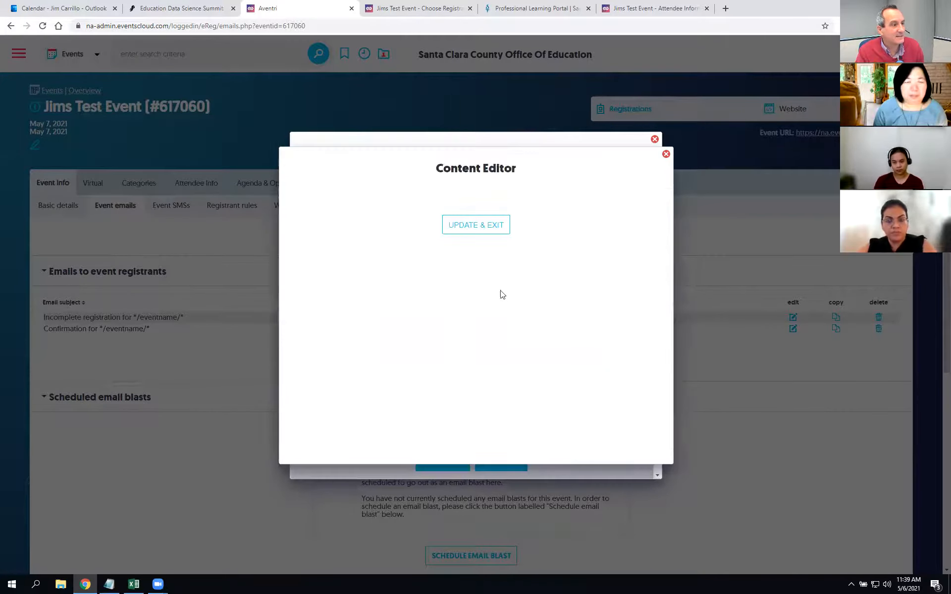
left_click(367, 234)
key("Return")
key("Return")
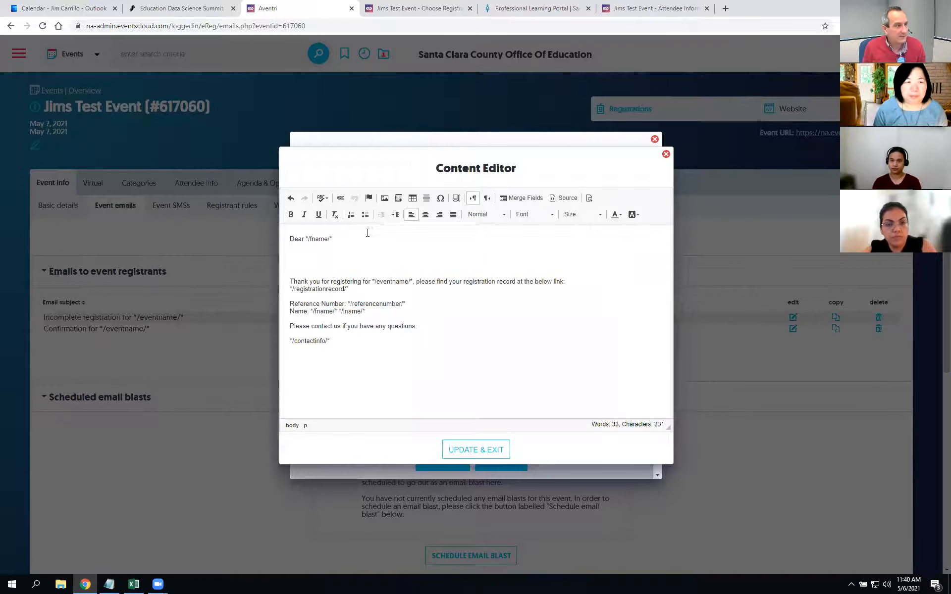
type("This is a reminder that you")
key("shift+Return")
key("shift+Right")
key("shift+Right")
key("shift+Right")
key("shift+Right")
key("shift+Right")
key("shift+Right")
key("shift+Right")
key("shift+Right")
key("shift+Right")
key("shift+Right")
key("shift+Right")
key("shift+Right")
key("shift+Right")
key("shift+Right")
key("shift+Right")
key("shift+Right")
key("shift+Right")
key("shift+Right")
key("shift+Right")
key("shift+Right")
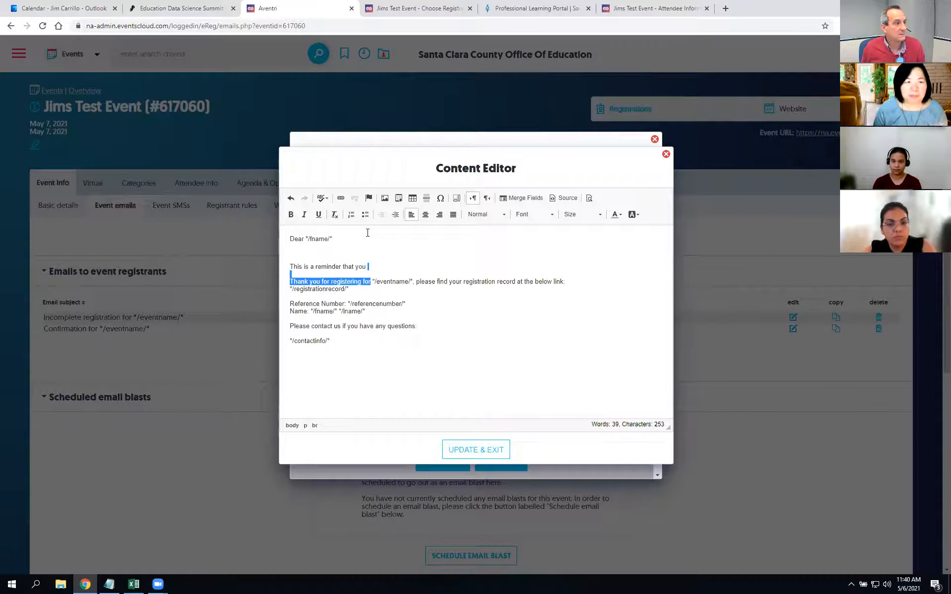
key("BackSpace")
type("registered for */eventname/*, please find your registration record at the below link:")
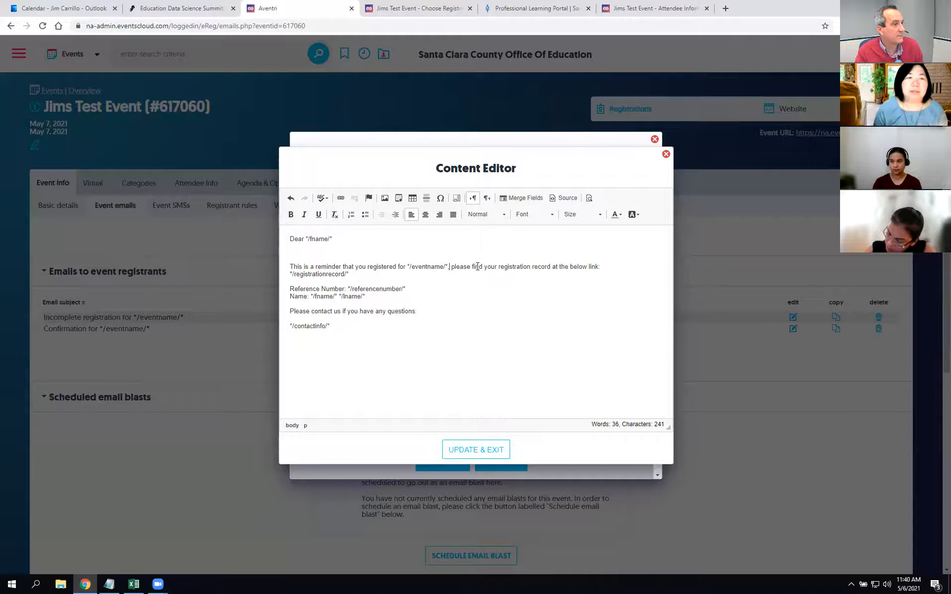
type("(")
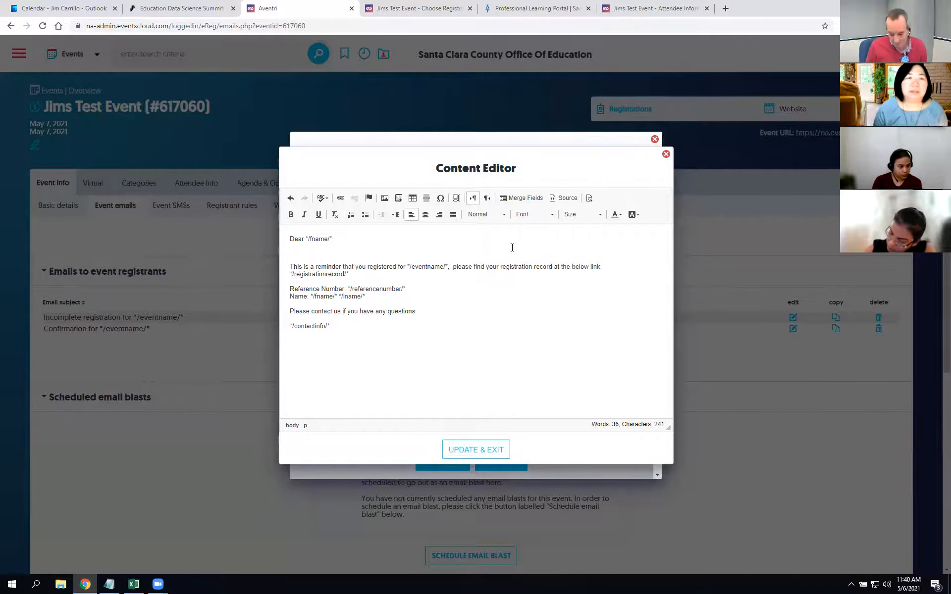
type("which is tomor")
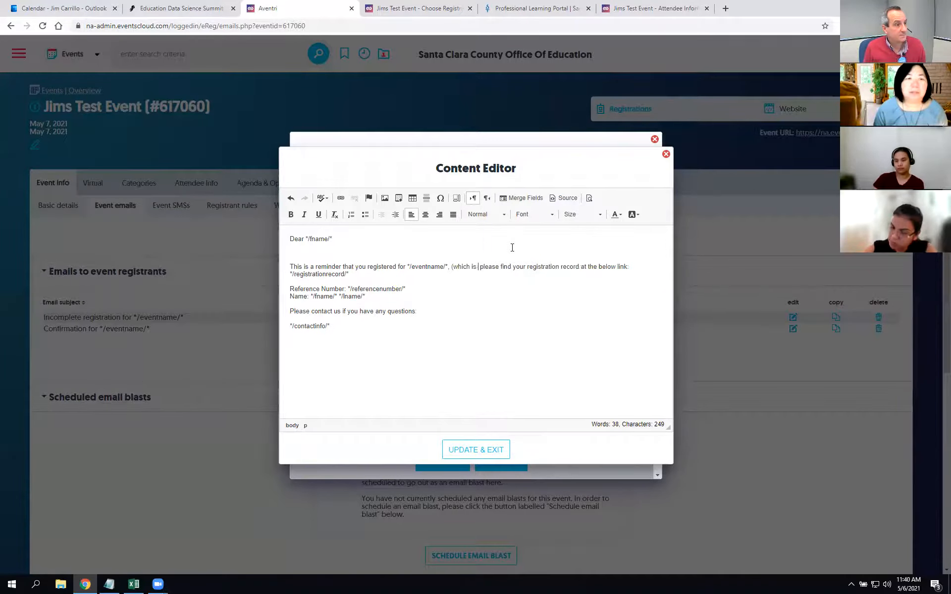
type("row!)")
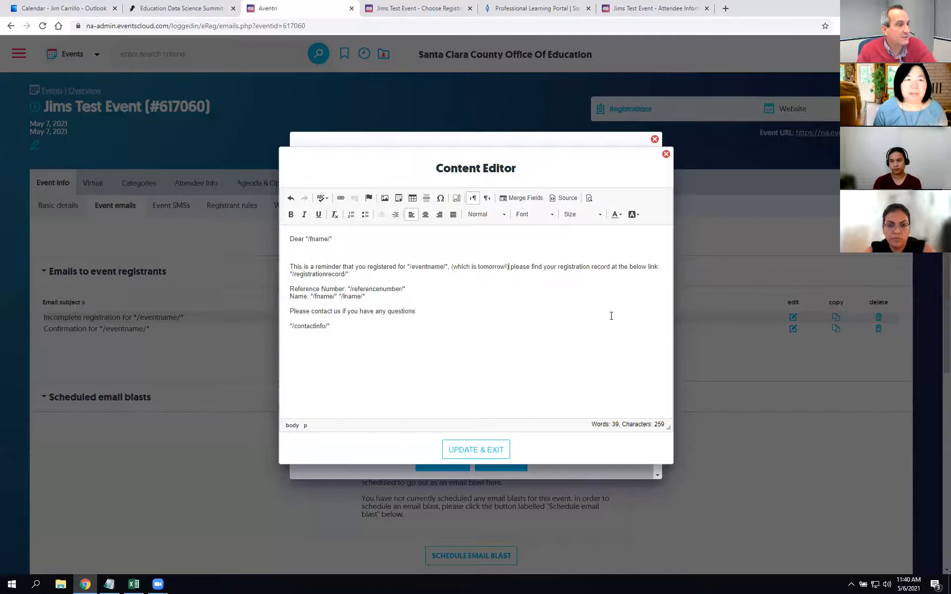
left_click(477, 460)
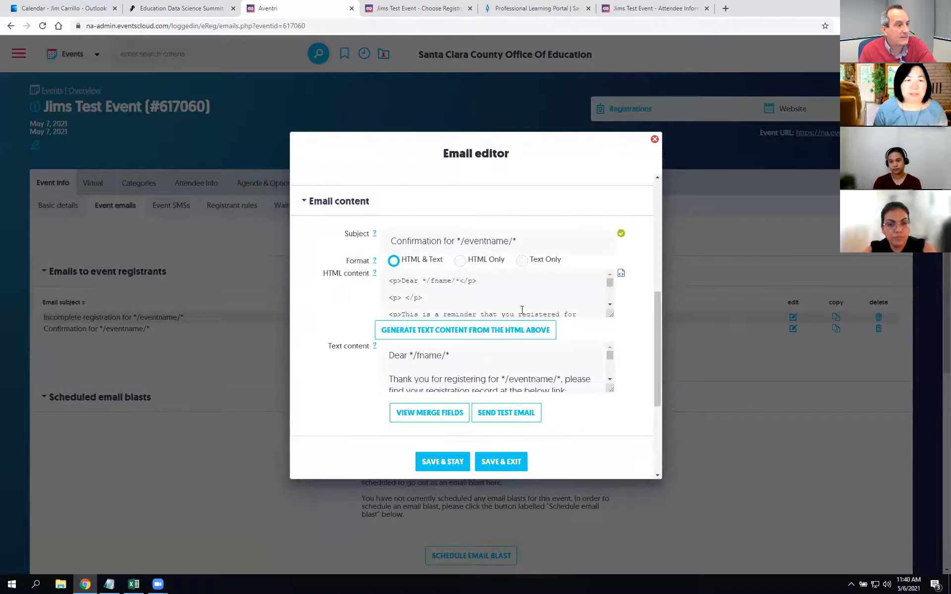
Step: Try saving the reminder email, dismiss the invalid email address warning, and close the editor
left_click(463, 453)
left_click(562, 82)
scroll(565, 304, "up", 5)
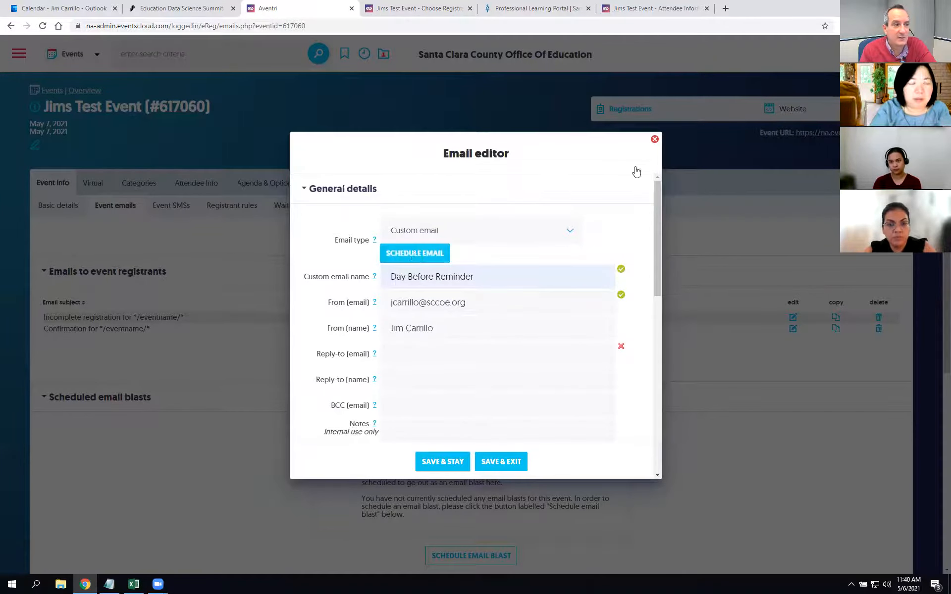
left_click(654, 139)
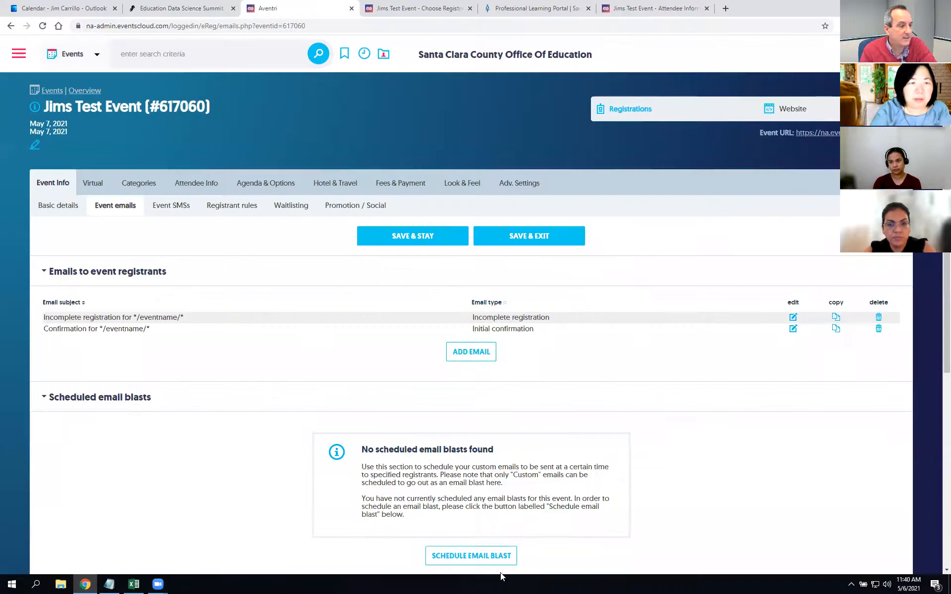
Step: Check the Schedule Email Blast dialog's email-to-schedule section, then cancel without scheduling
left_click(477, 557)
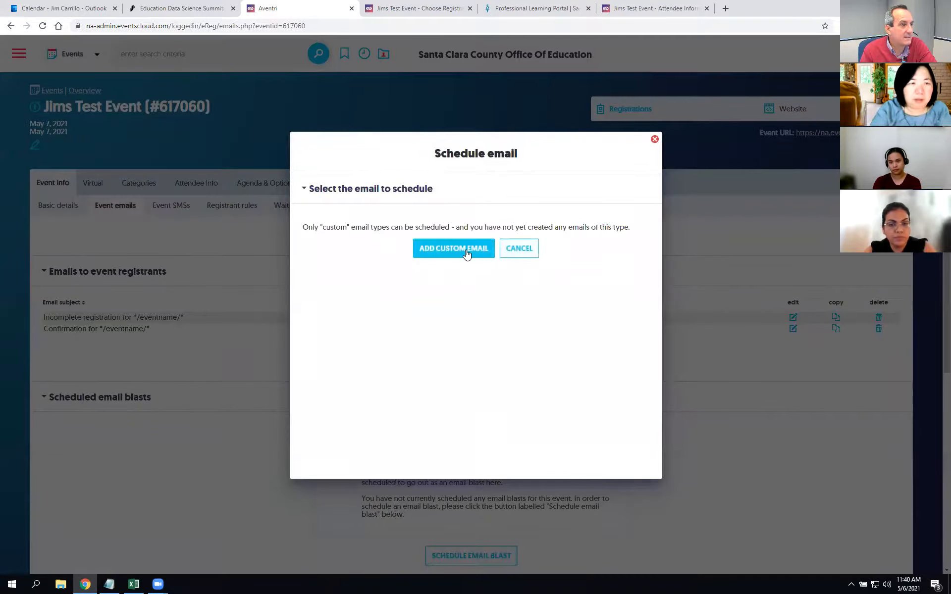
left_click(335, 197)
left_click(336, 196)
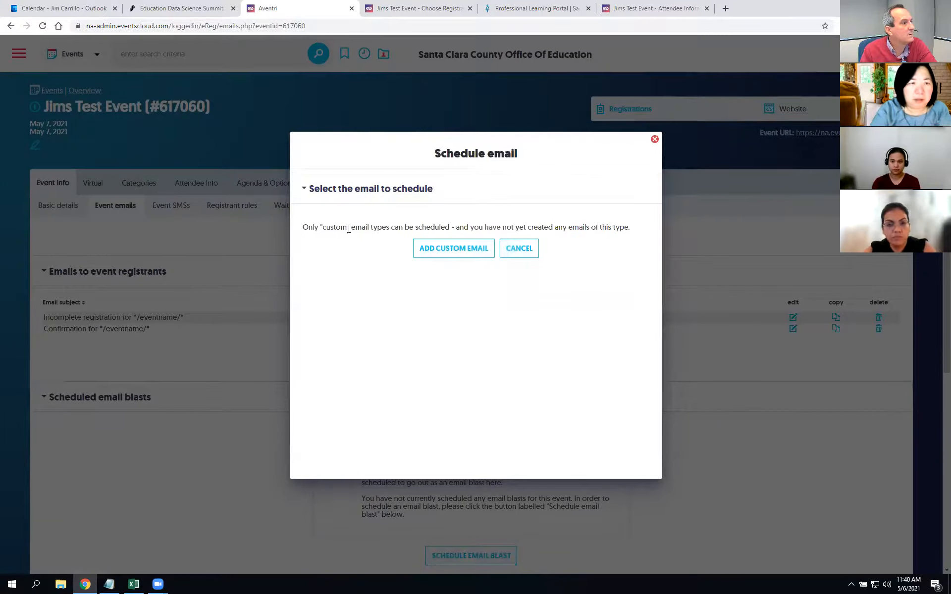
left_click(519, 253)
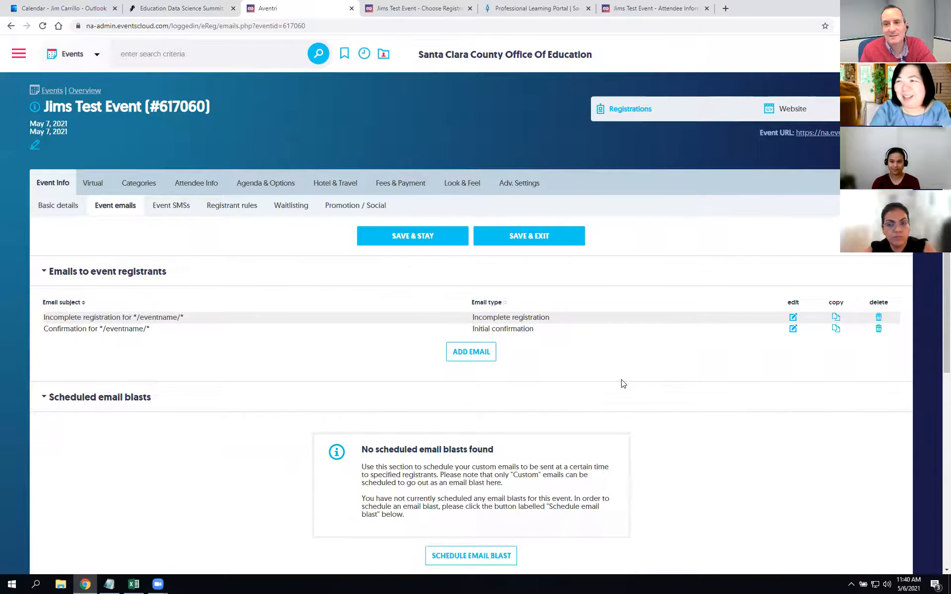
Step: Copy the Confirmation email as a Custom email and dismiss the invalid address warning on saving
left_click(837, 330)
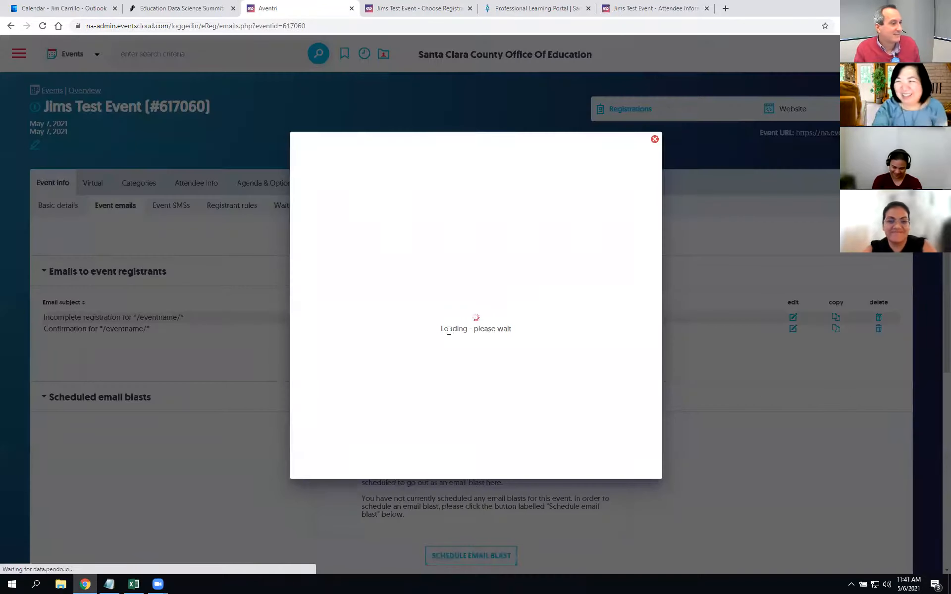
scroll(446, 411, "down", 6)
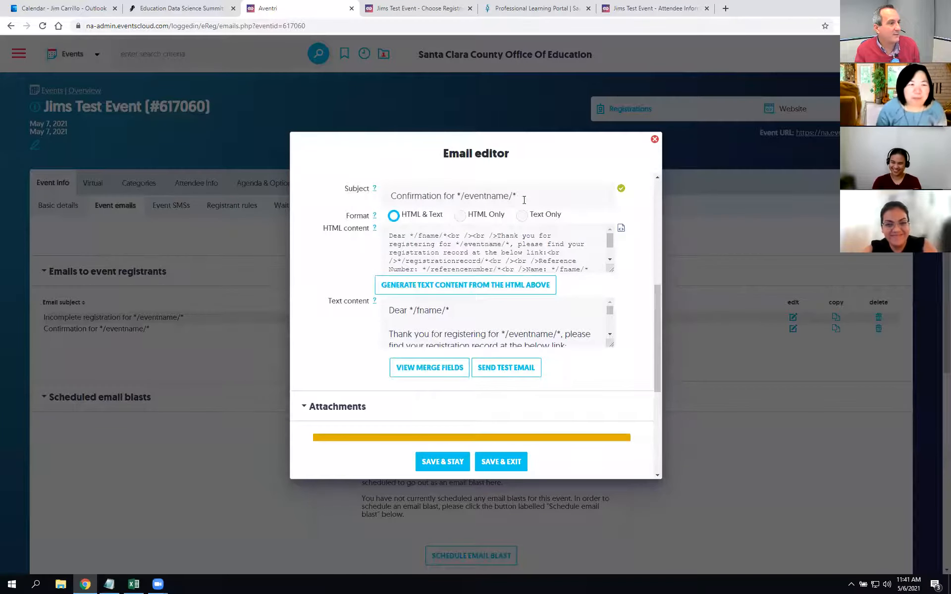
scroll(503, 304, "up", 6)
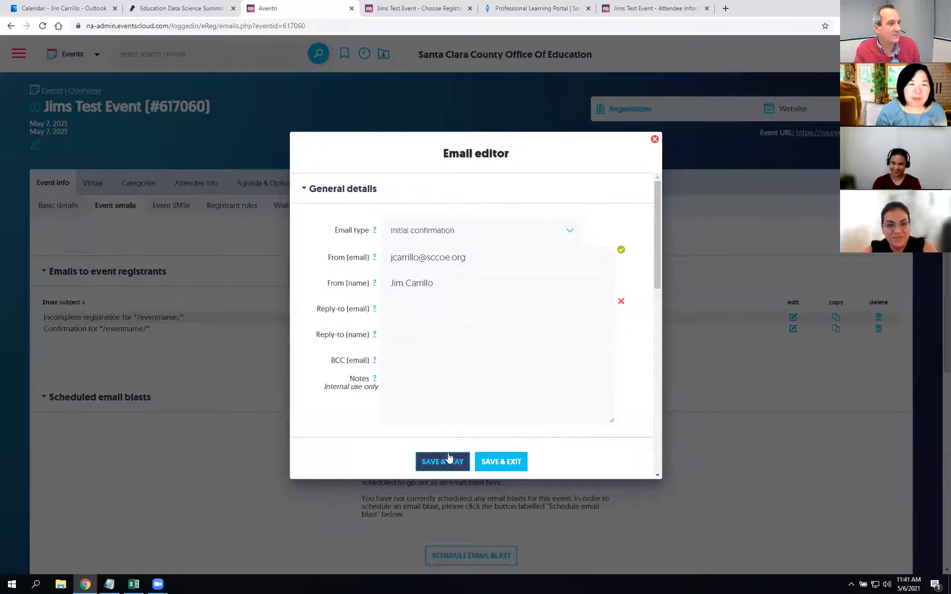
left_click(464, 230)
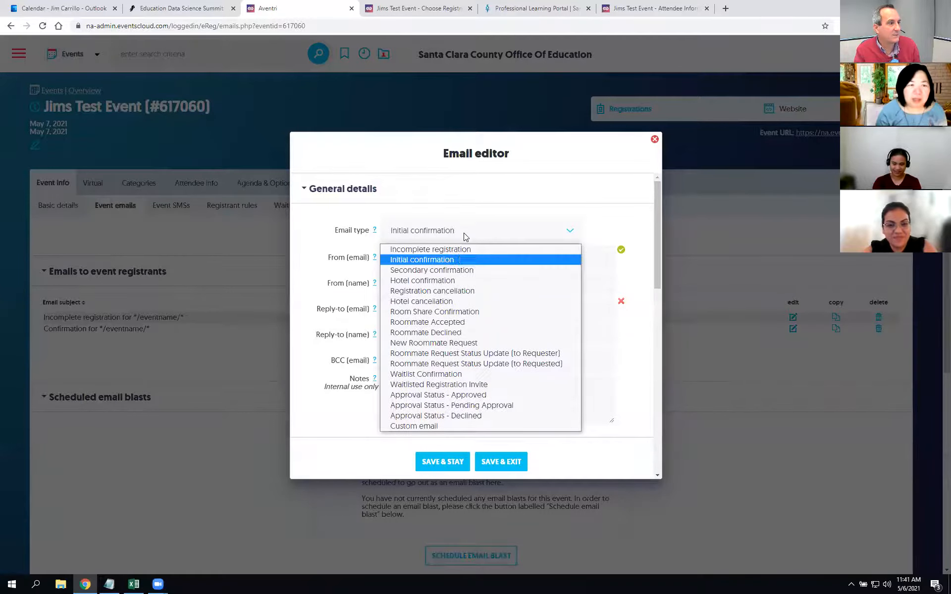
left_click(449, 424)
left_click(442, 464)
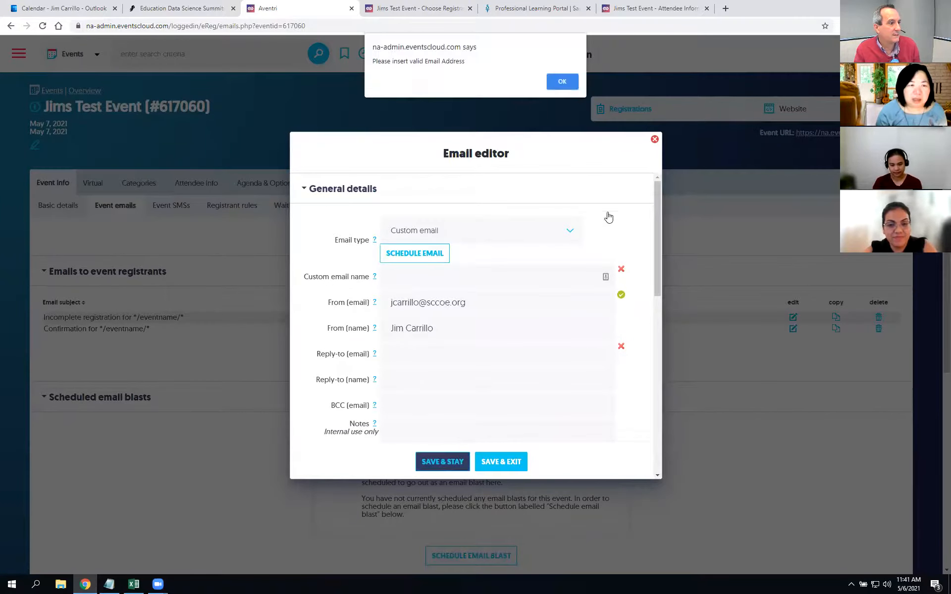
left_click(562, 83)
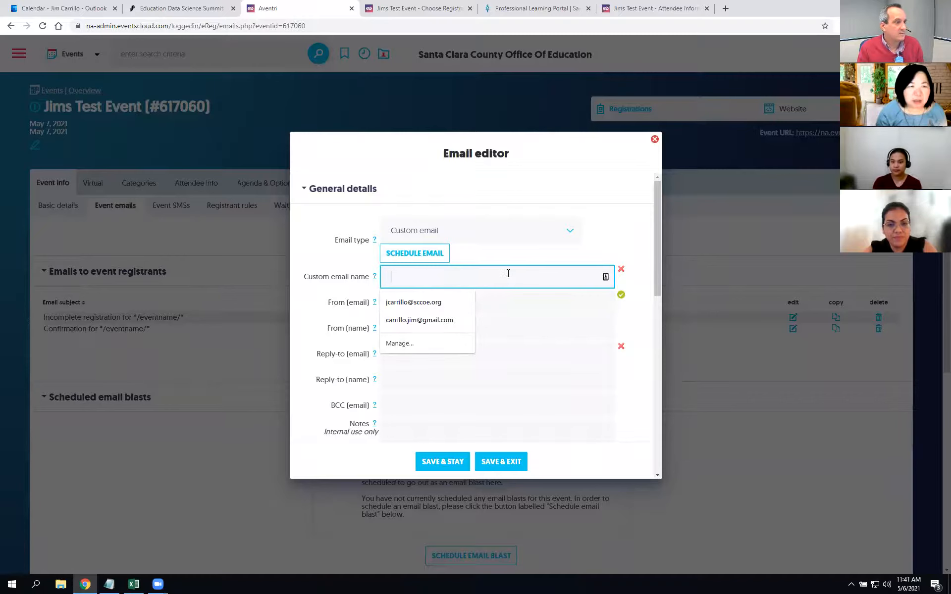
Step: Name the custom email 'Reminder', fill Reply-to with the sender's address, save, and close
type("r")
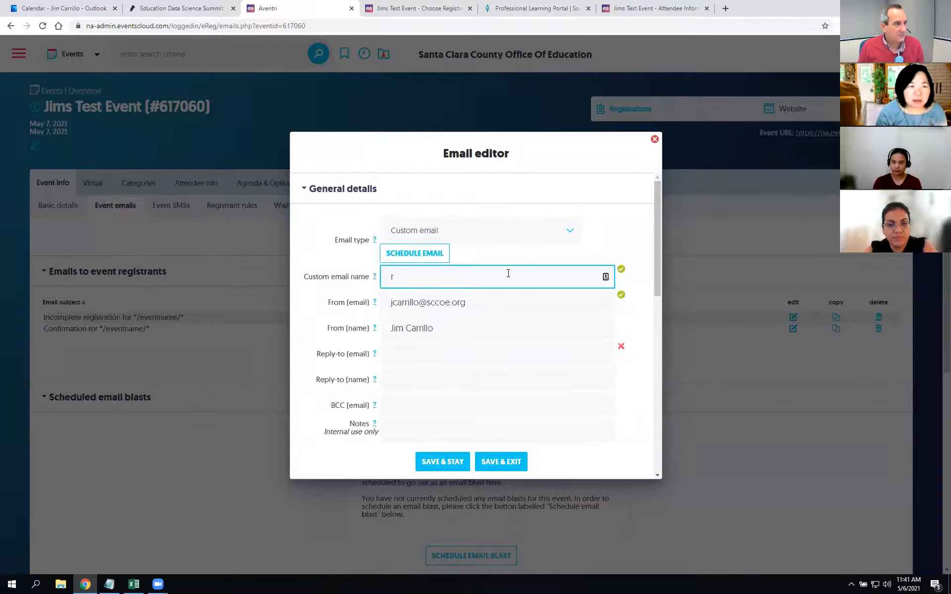
key("F11")
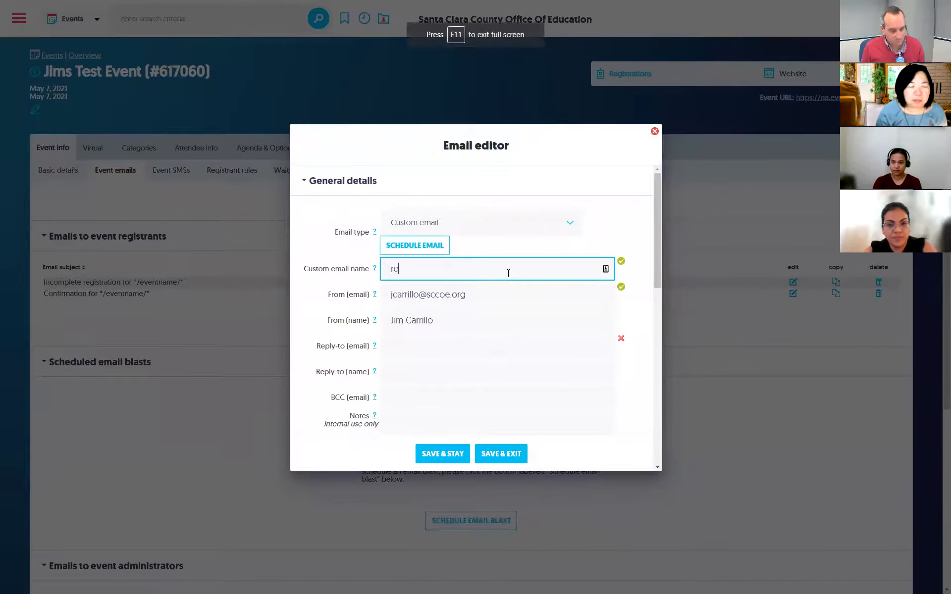
key("F11")
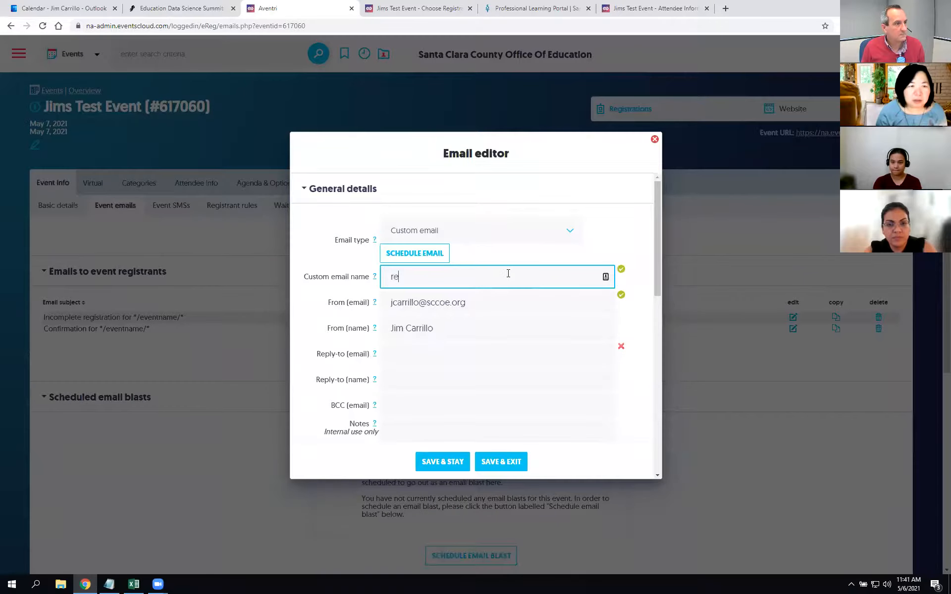
key("BackSpace")
type("Reminder")
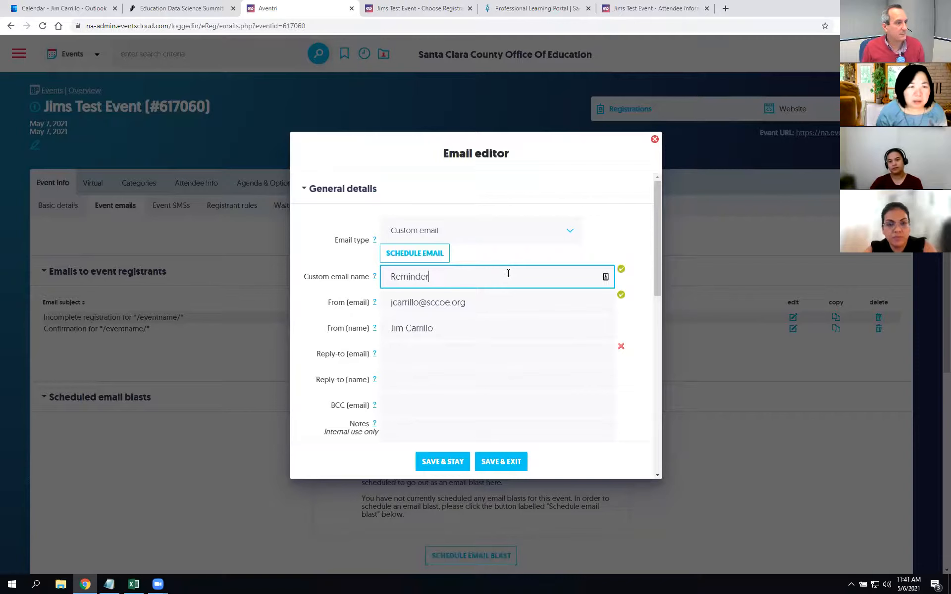
key("Tab")
key("Tab")
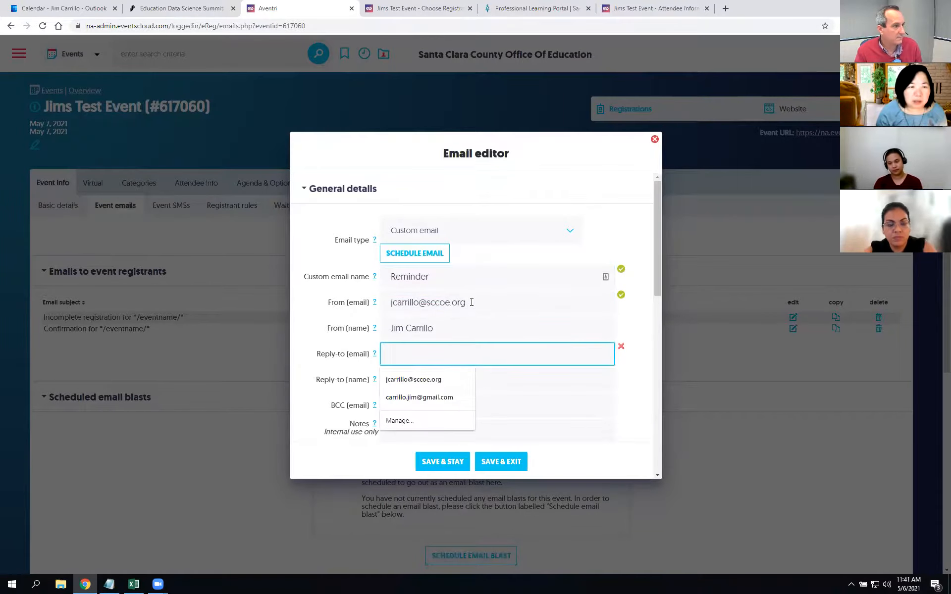
key("shift+Tab")
left_click(549, 361)
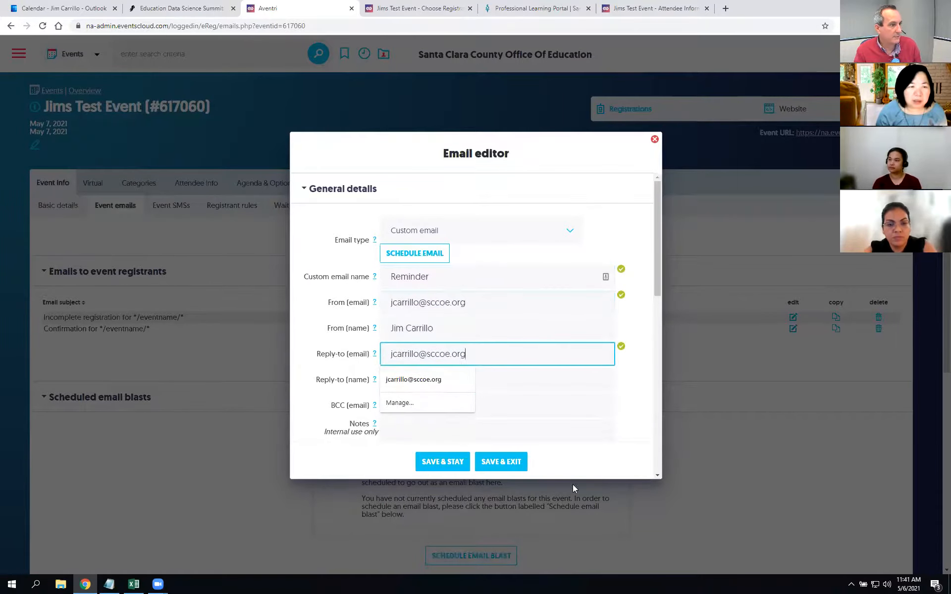
left_click(452, 471)
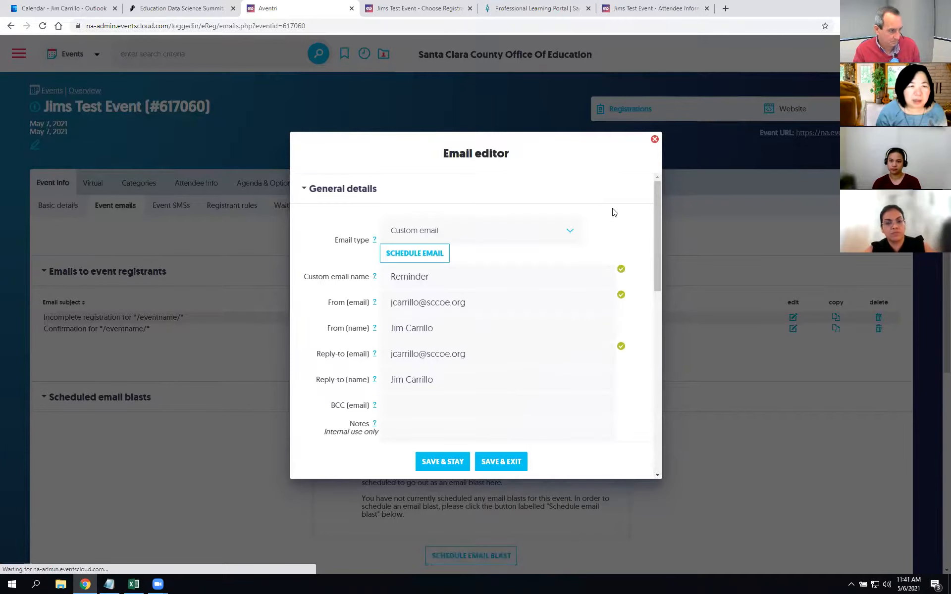
left_click(652, 143)
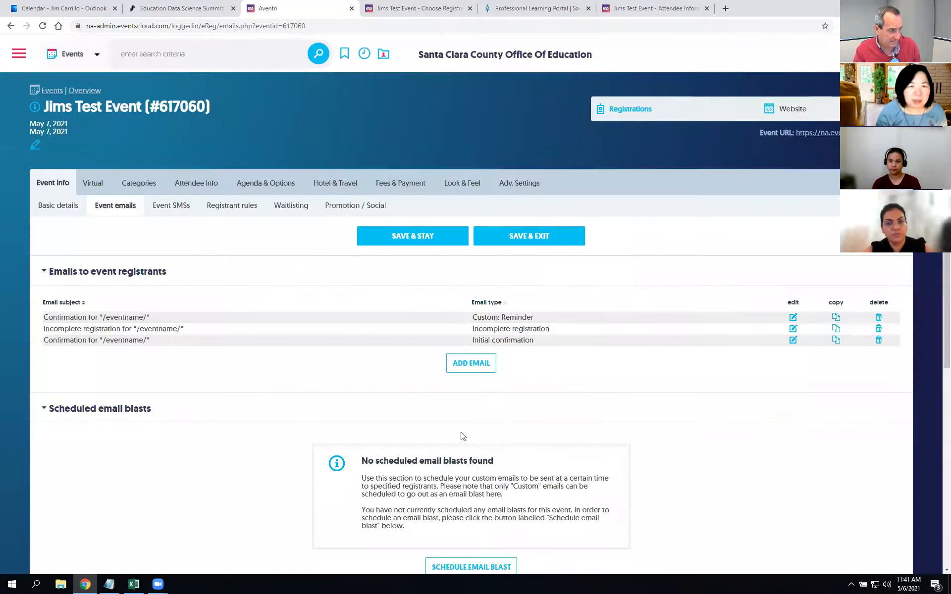
Step: Choose Reminder in the email blast scheduler, then open the Reminder email from the list
scroll(471, 436, "down", 3)
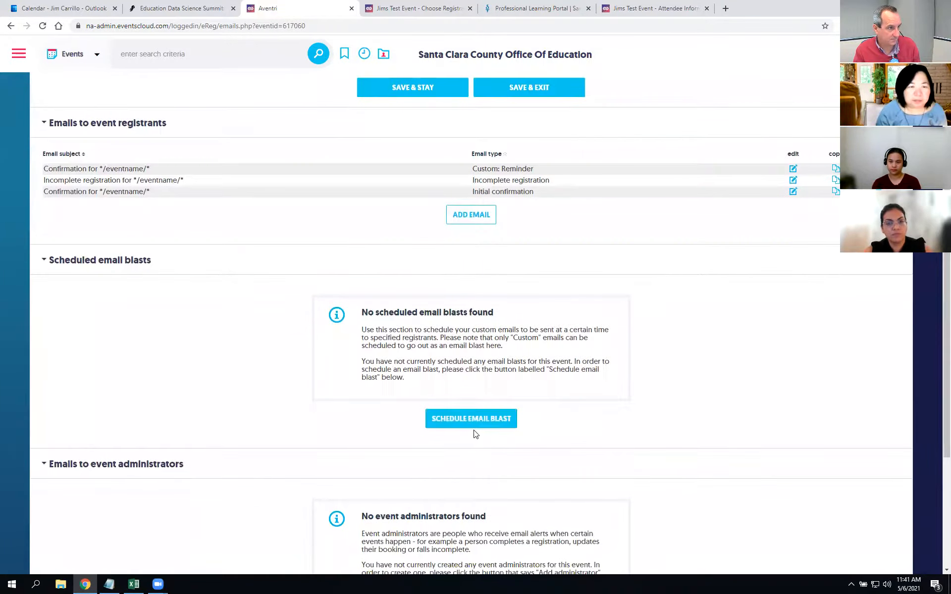
left_click(473, 421)
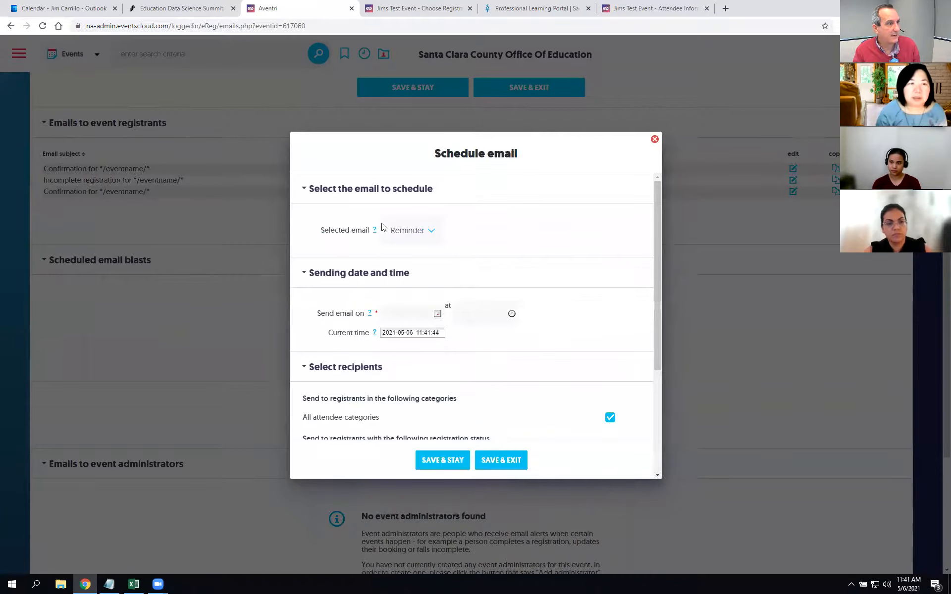
left_click(435, 232)
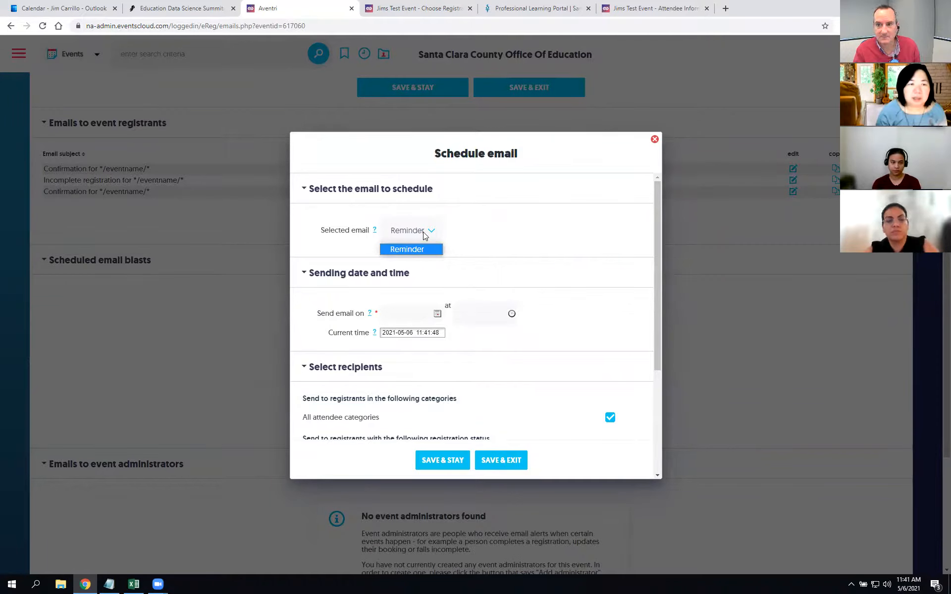
left_click(654, 143)
left_click(654, 142)
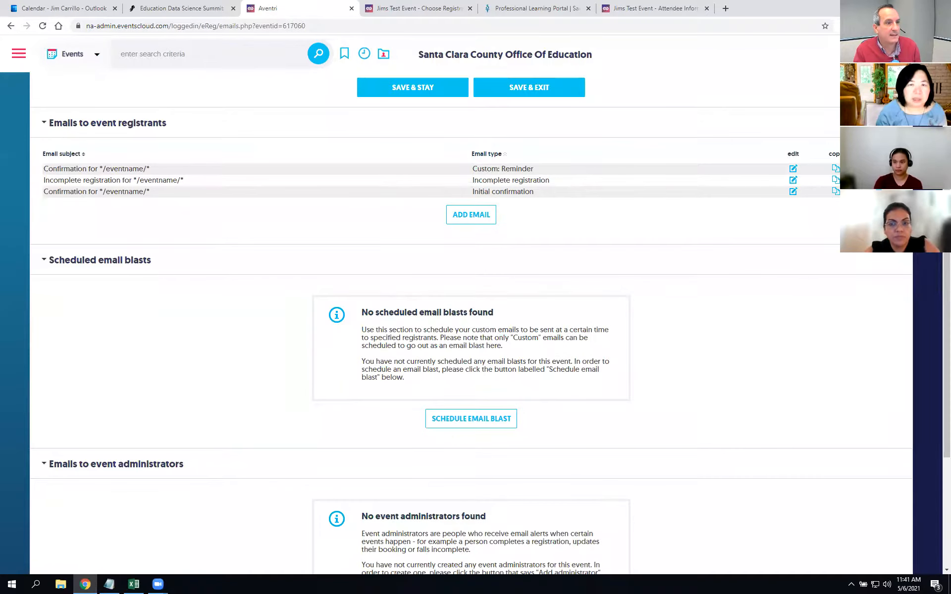
left_click(791, 171)
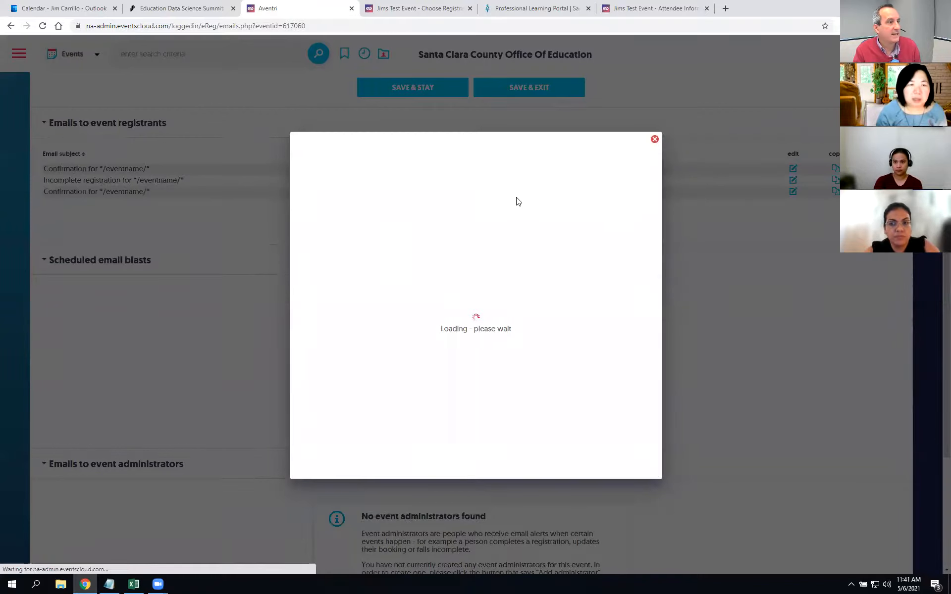
Step: Set the Reminder blast to send on 05/06/2021 at 10:00 pm
left_click(411, 257)
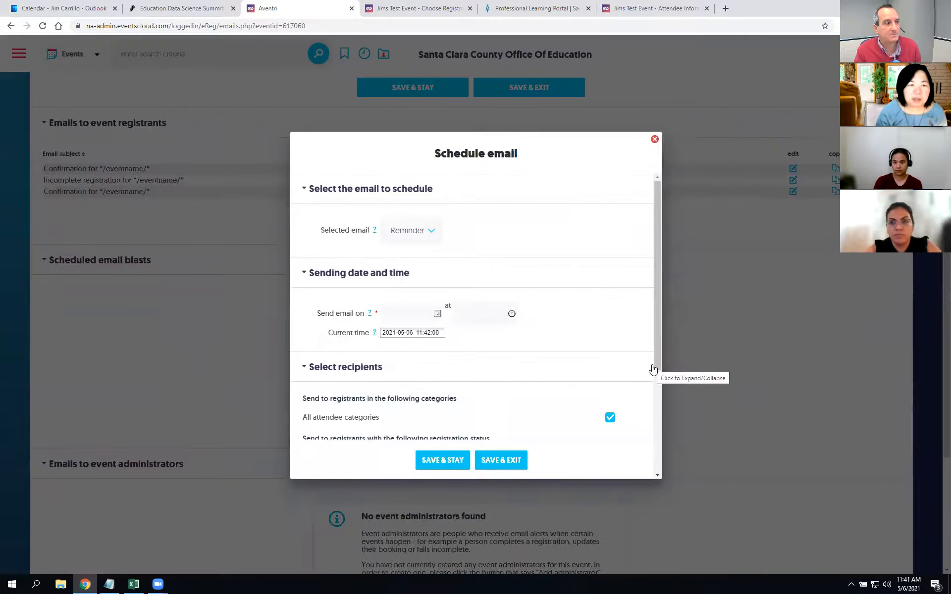
left_click(417, 316)
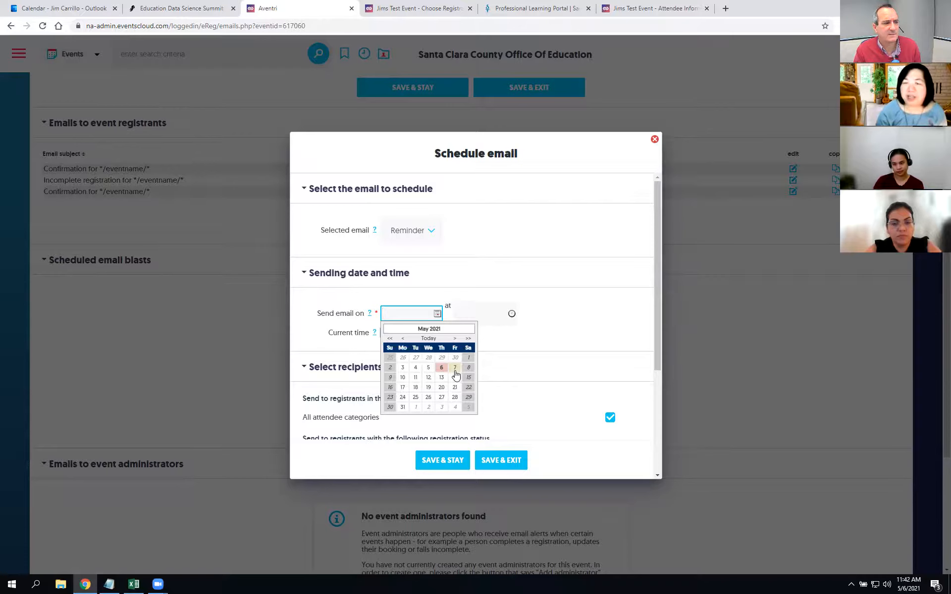
left_click(441, 368)
left_click(483, 313)
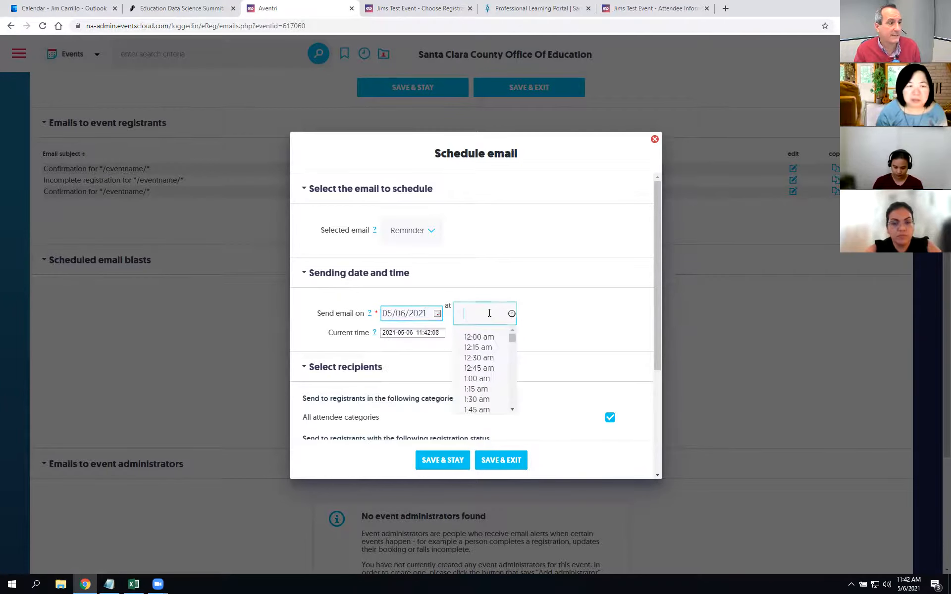
scroll(484, 391, "down", 8)
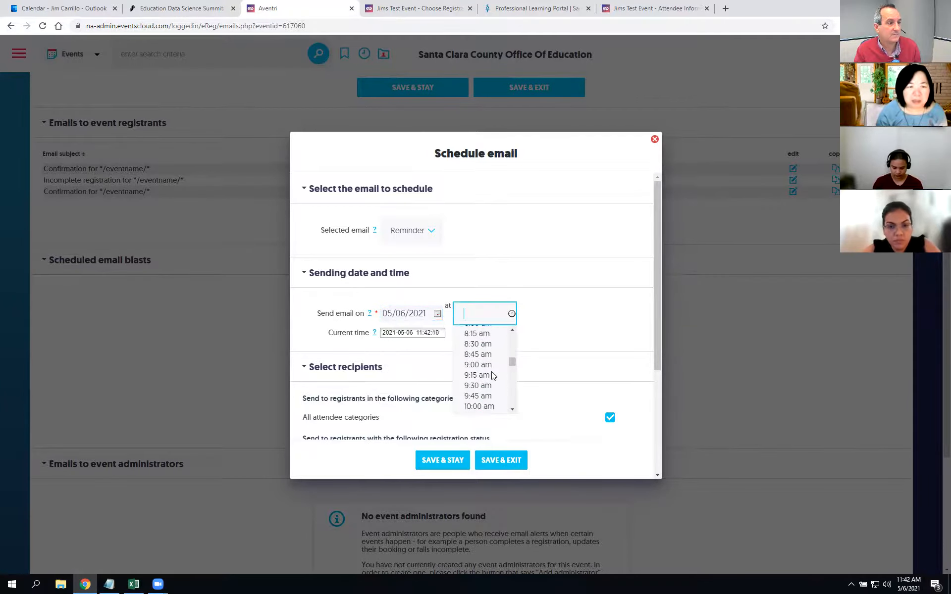
scroll(483, 391, "down", 3)
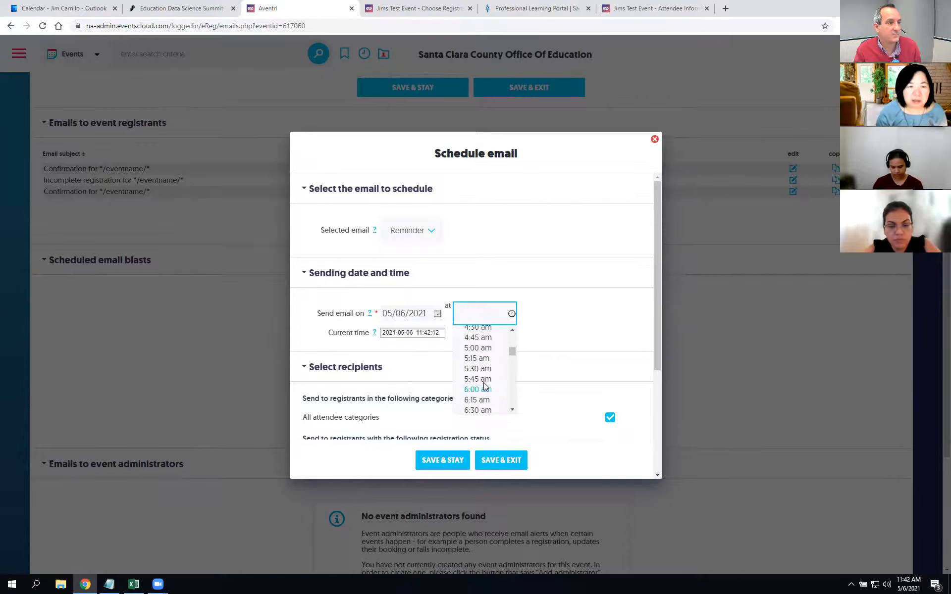
scroll(484, 389, "down", 10)
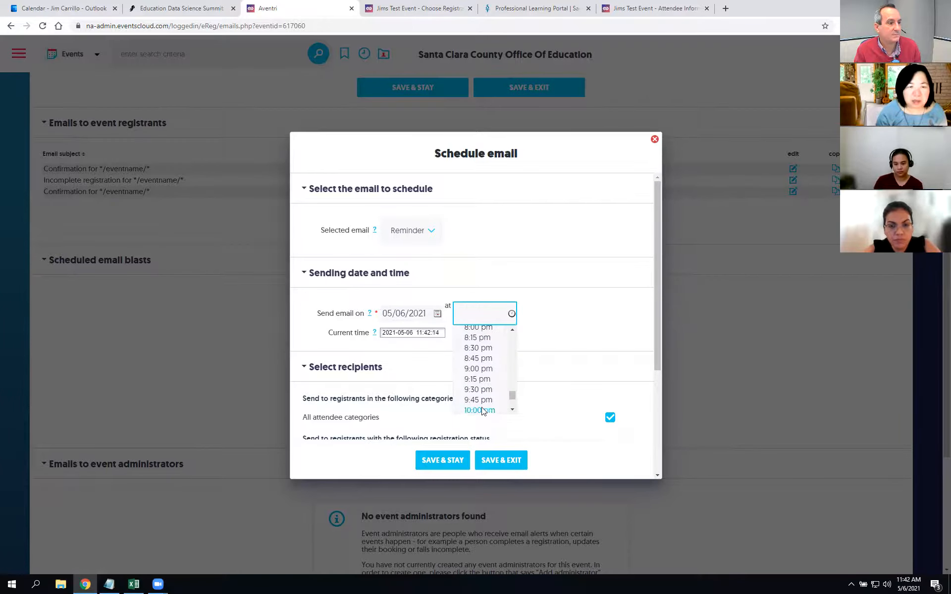
left_click(480, 409)
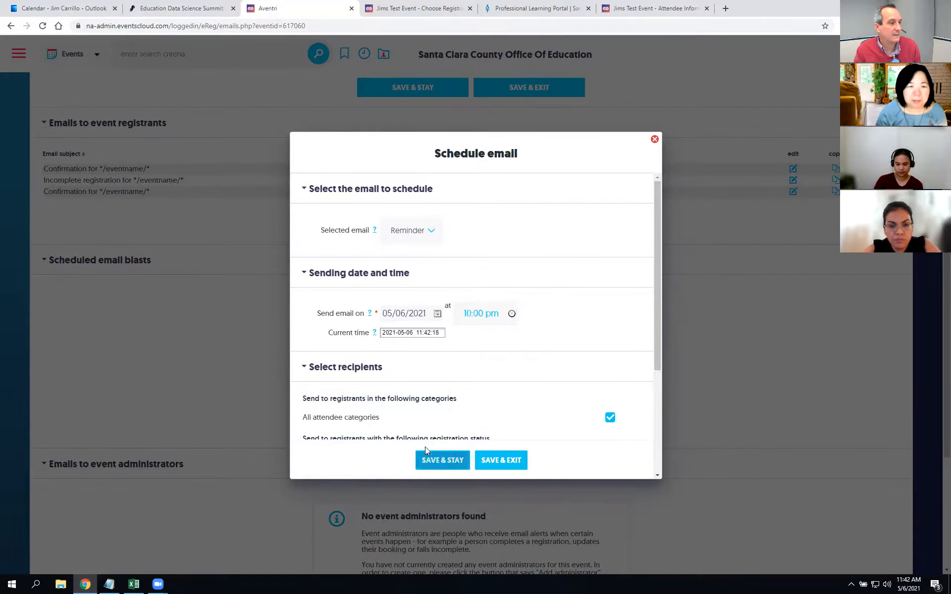
Step: Save the Reminder blast schedule for Confirmed registrants and save the event email settings
left_click(457, 466)
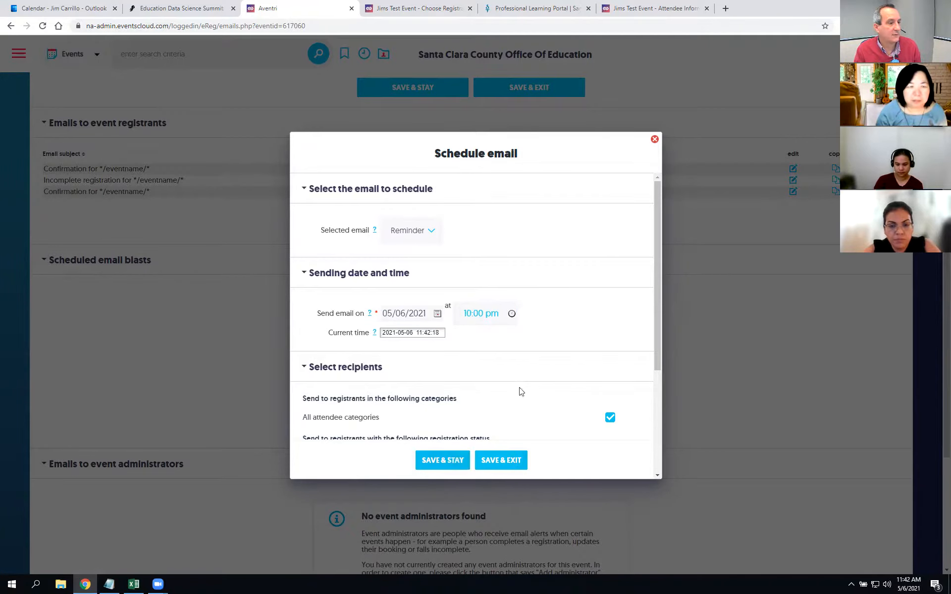
scroll(586, 345, "down", 3)
scroll(622, 298, "down", 1)
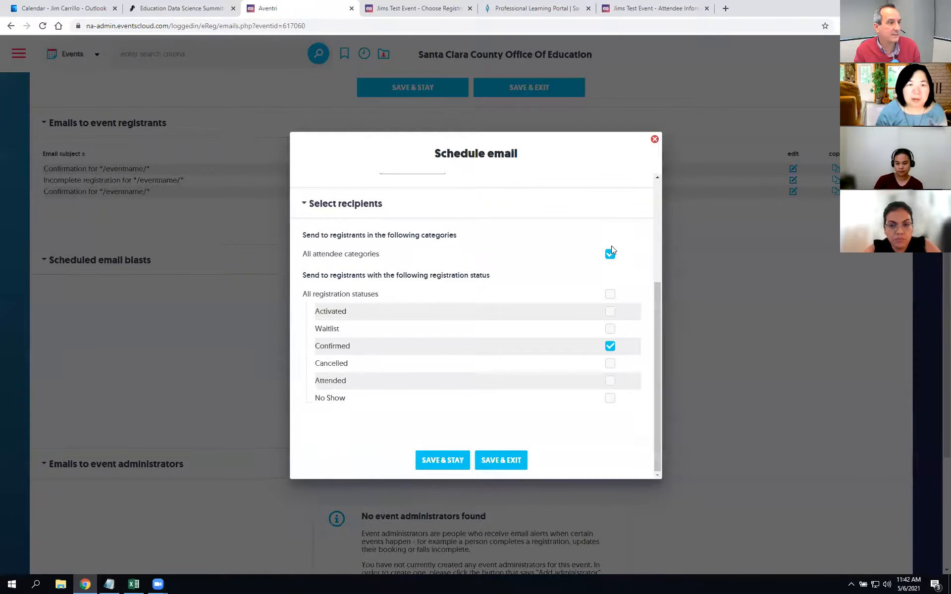
left_click(455, 465)
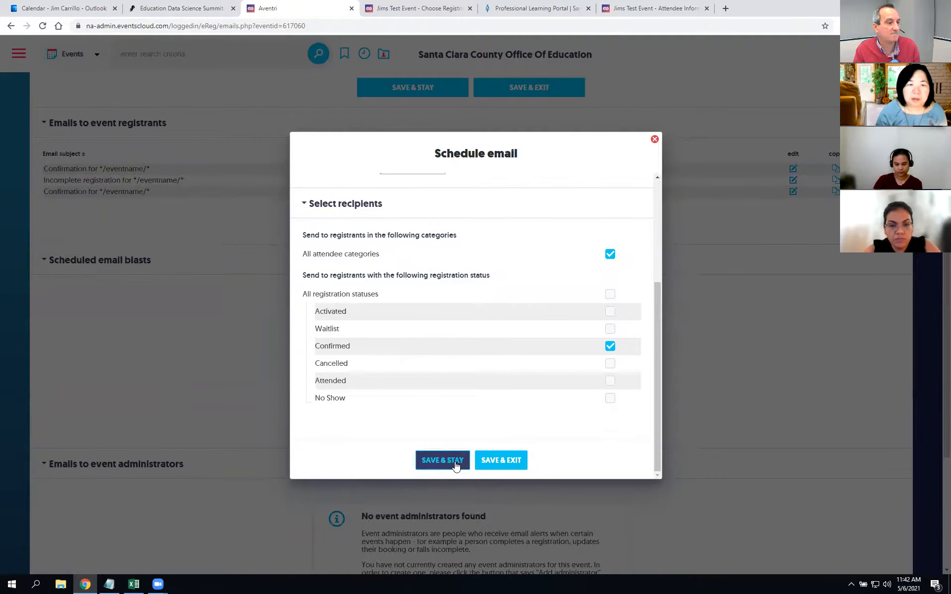
left_click(498, 460)
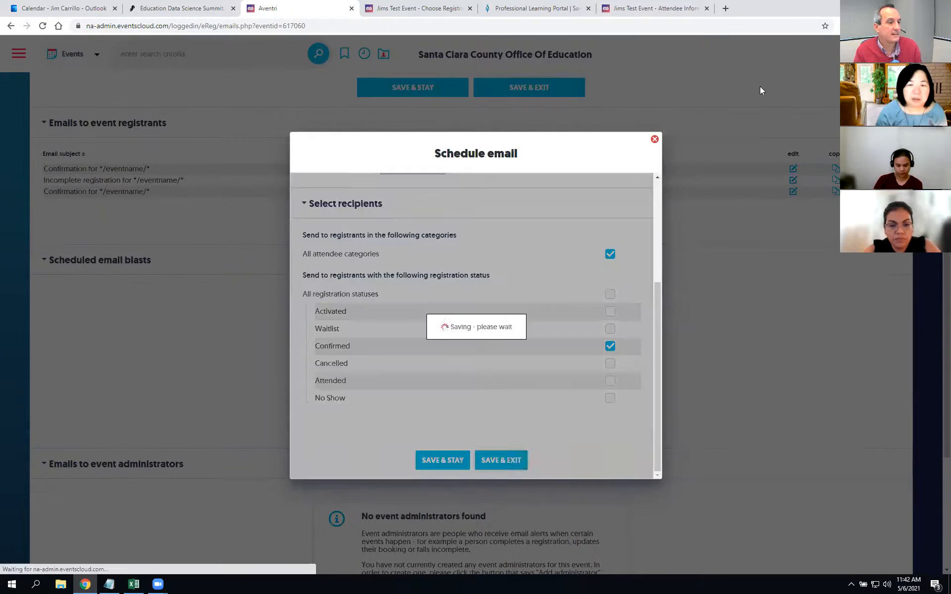
scroll(707, 249, "up", 3)
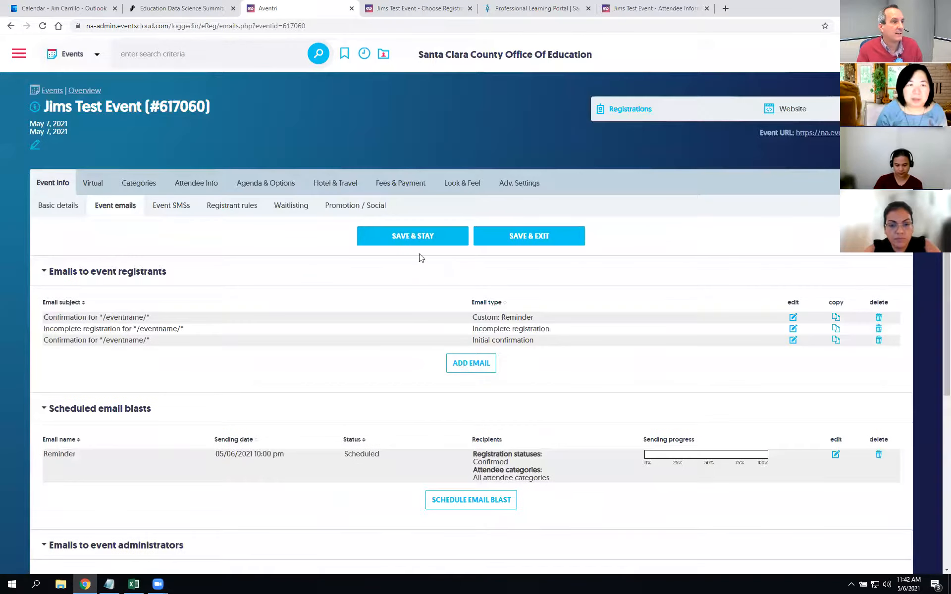
left_click(422, 241)
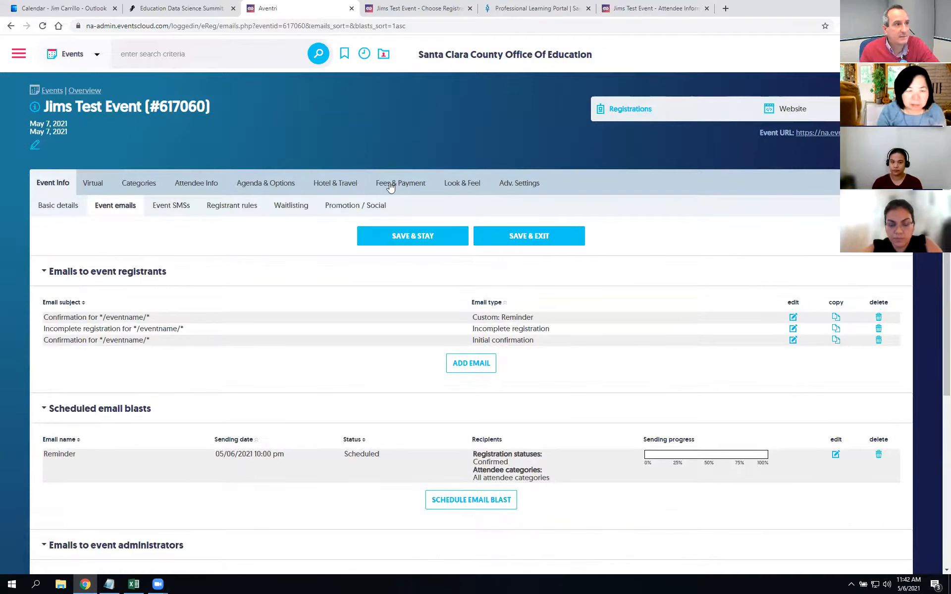
Step: Start registering for Jims Test Event on the portal, entering the registrant's email and continuing
left_click(548, 9)
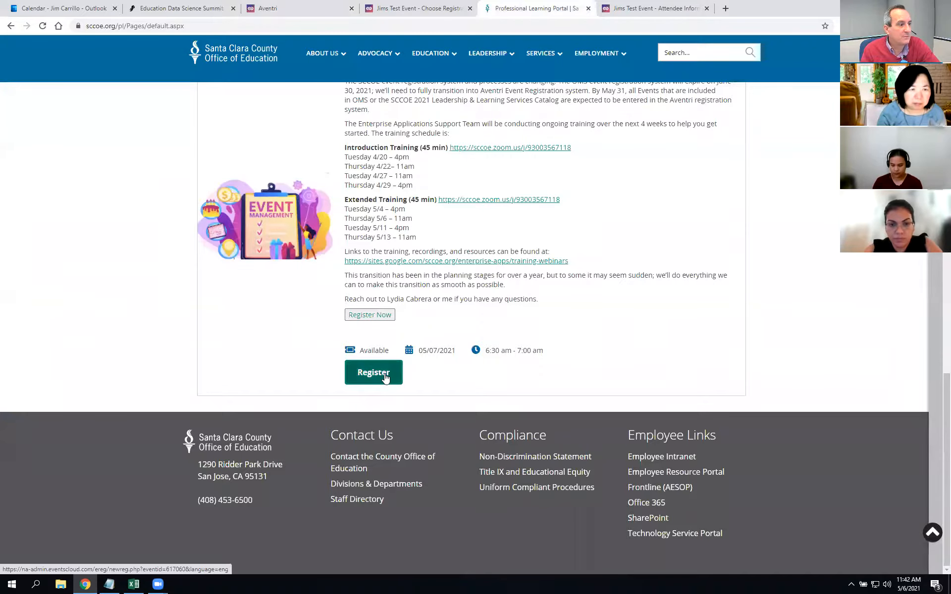
scroll(593, 321, "up", 2)
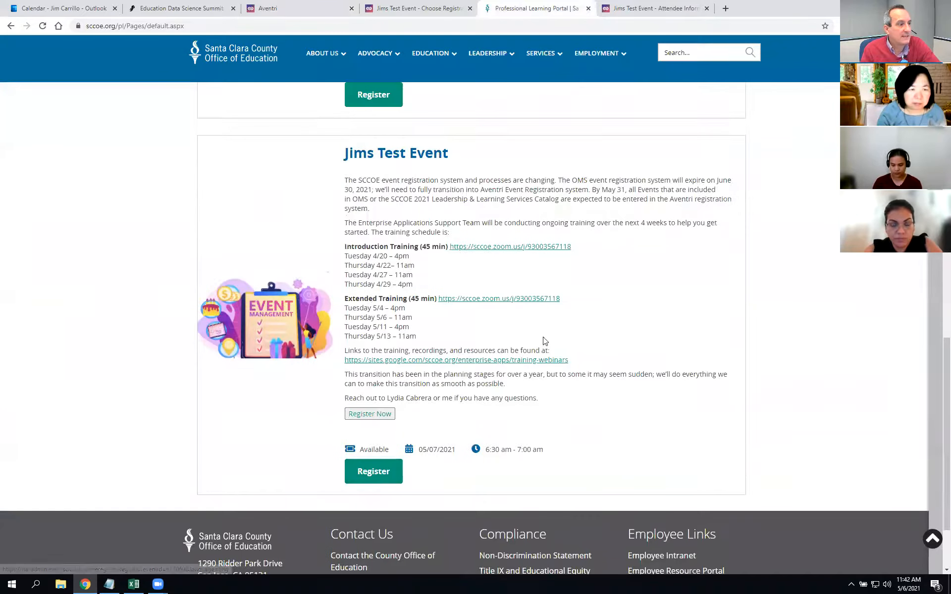
left_click(373, 473)
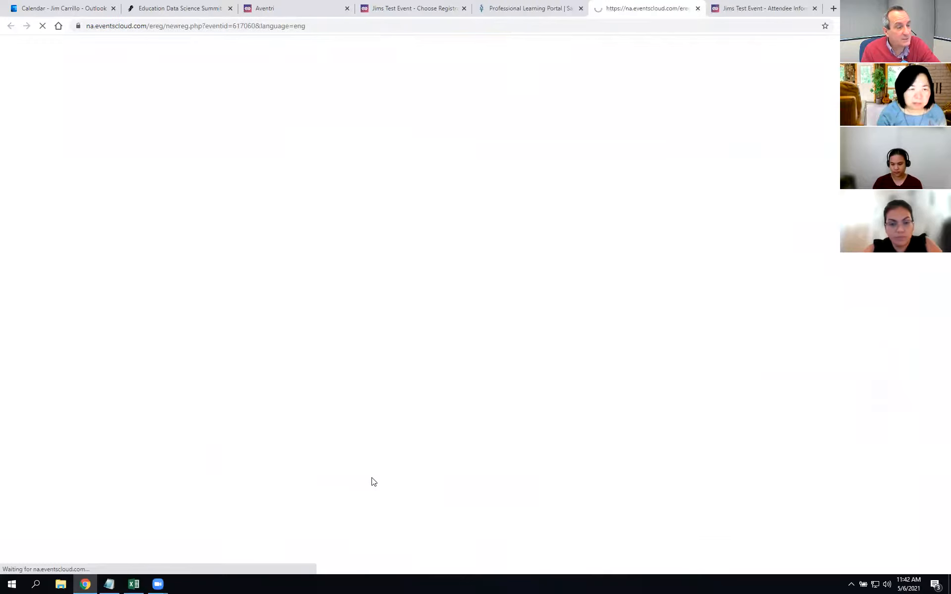
left_click(469, 466)
left_click(487, 511)
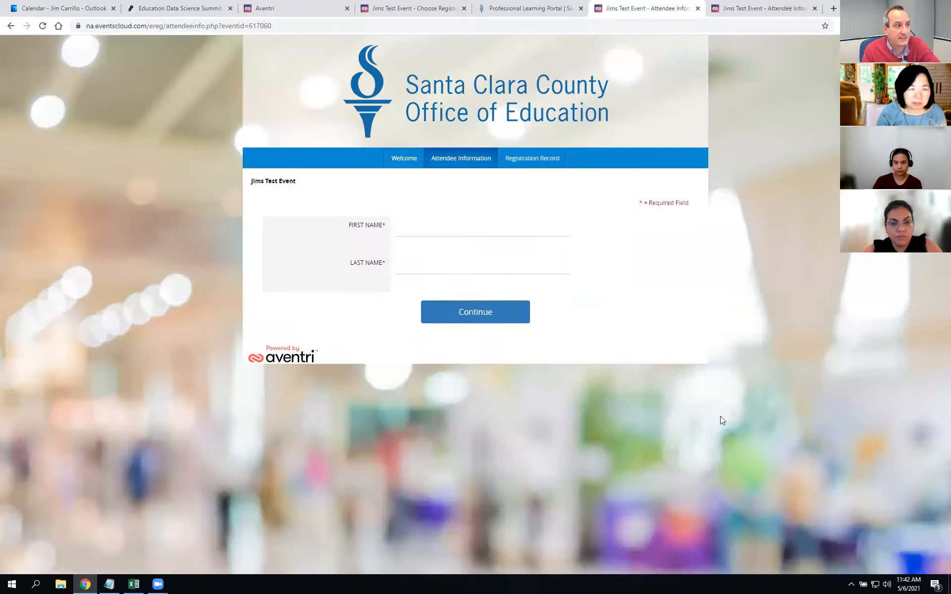
Step: Check the First Name and Last Name fields, then return to the Aventri event emails page
left_click(484, 233)
left_click(482, 263)
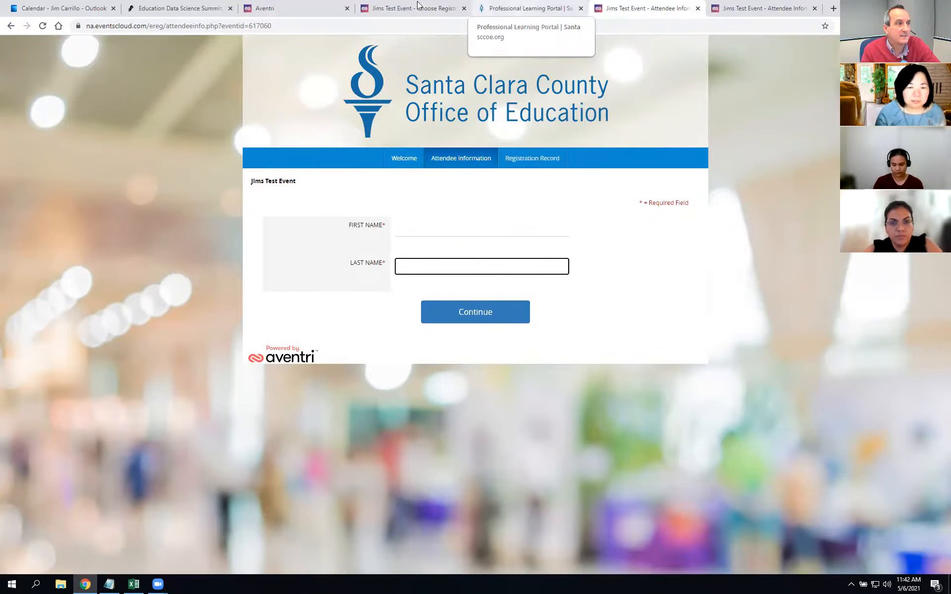
left_click(435, 6)
left_click(305, 6)
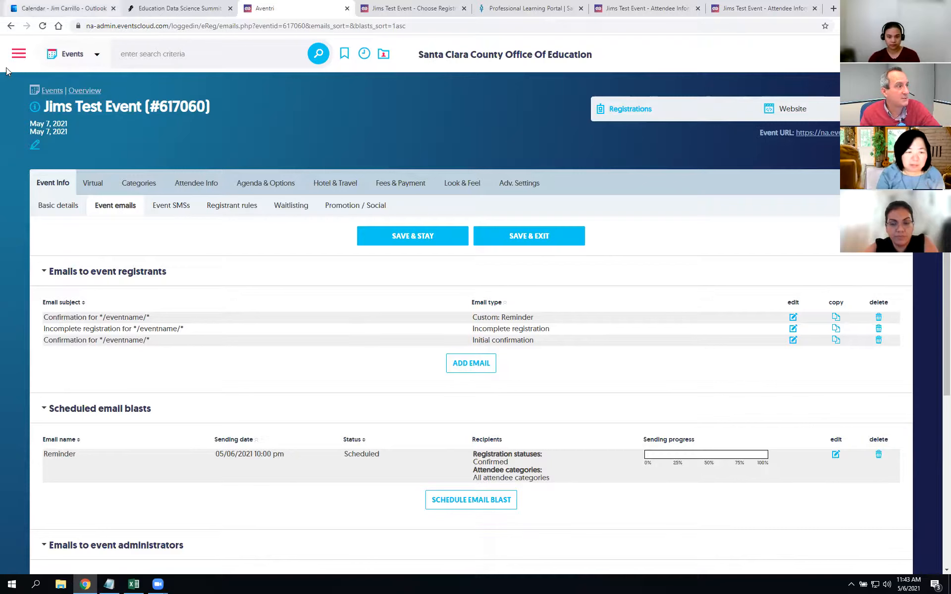
Step: Search the Aventri support portal for 'outlook link' and read the 'Merge code for calendar link in Marketing' article
left_click(22, 54)
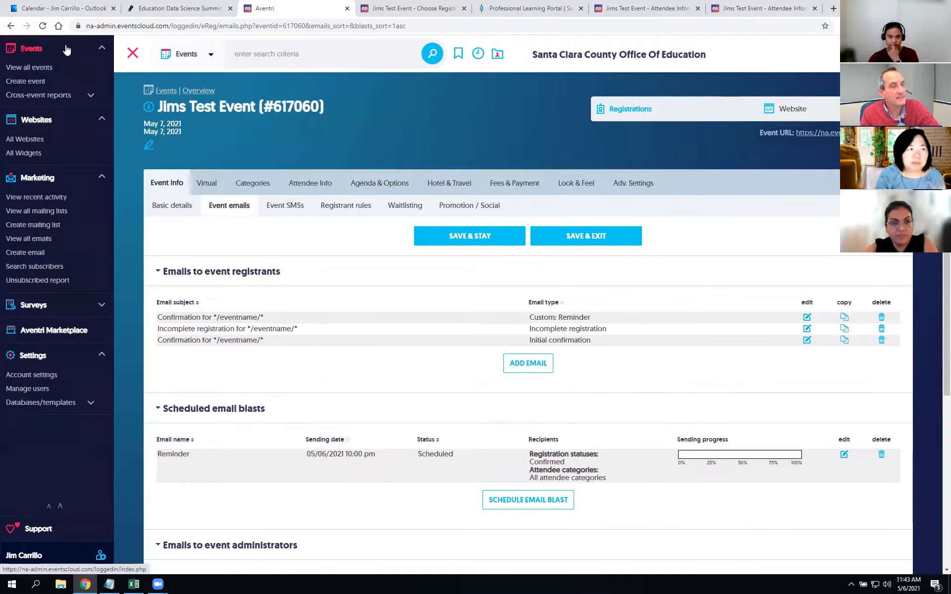
left_click(35, 527)
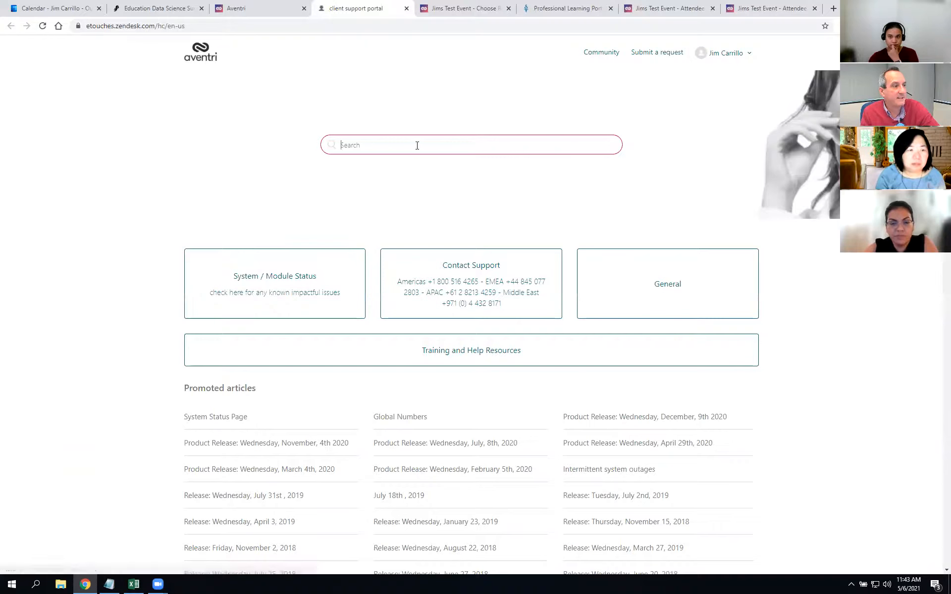
type("outlook link")
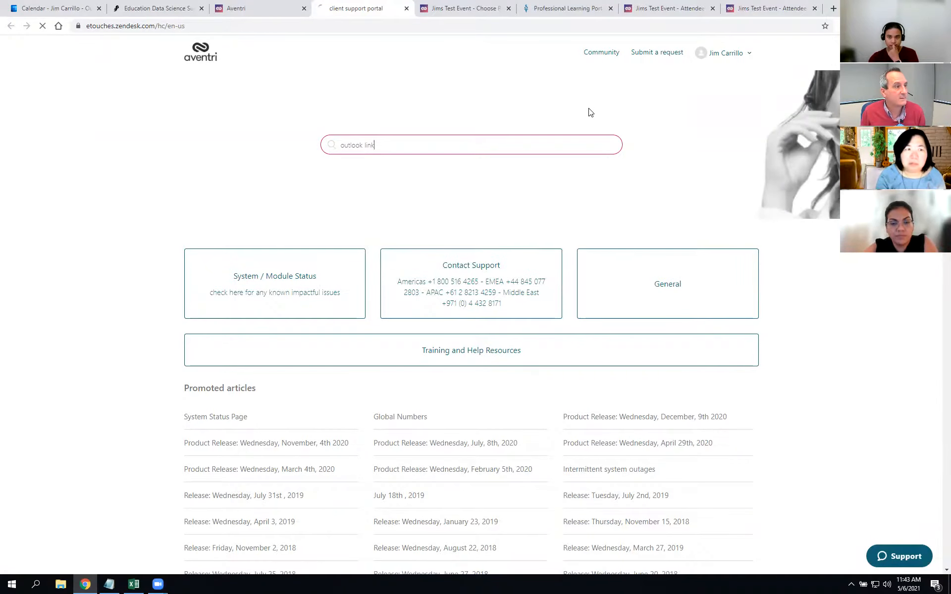
key("Return")
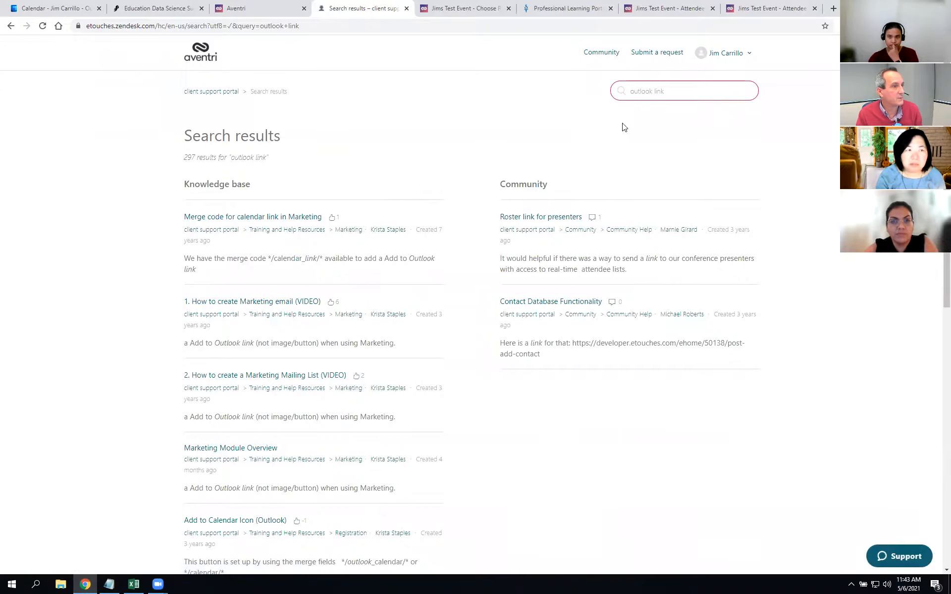
key("ctrl+f")
type("addn97")
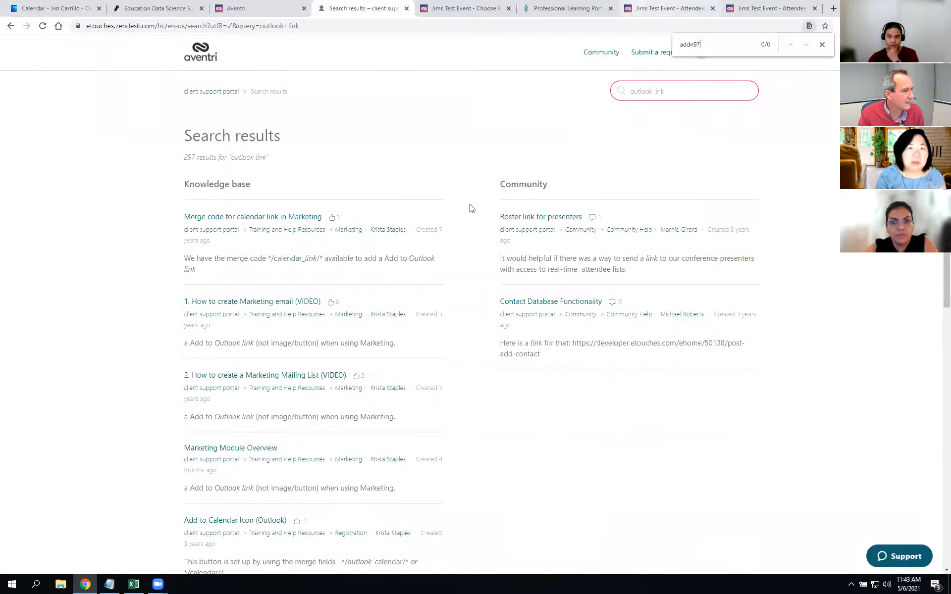
left_click(255, 217)
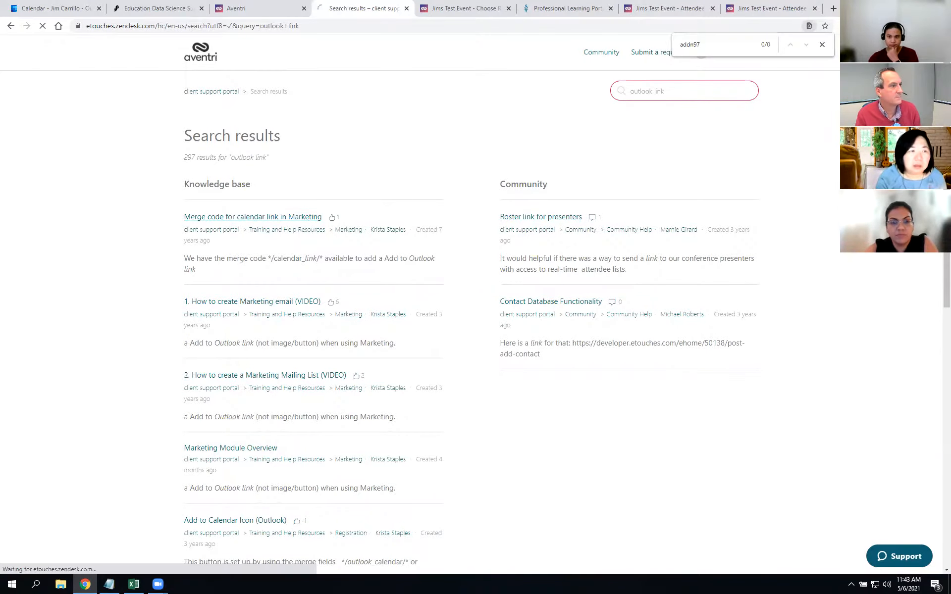
scroll(804, 312, "down", 1)
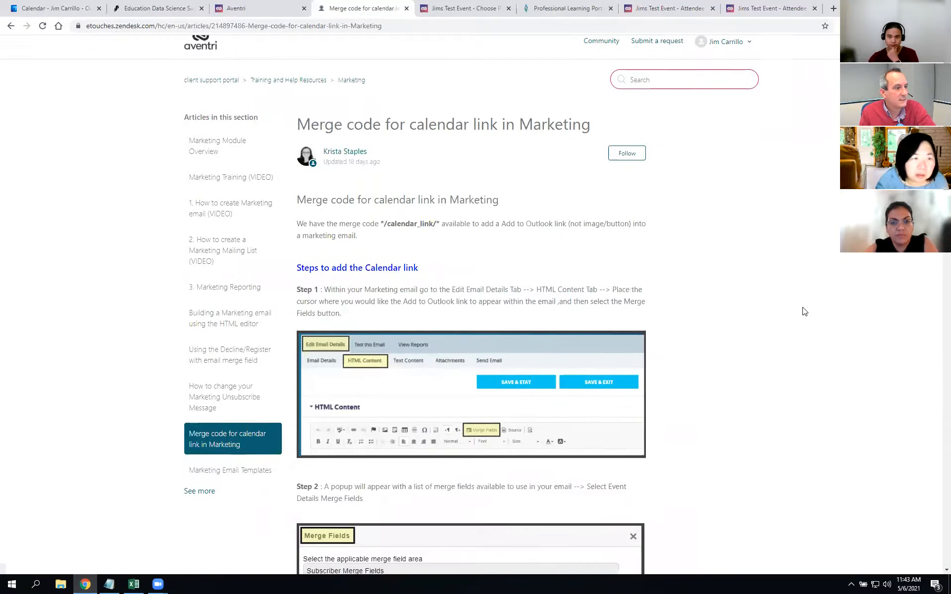
scroll(448, 436, "down", 3)
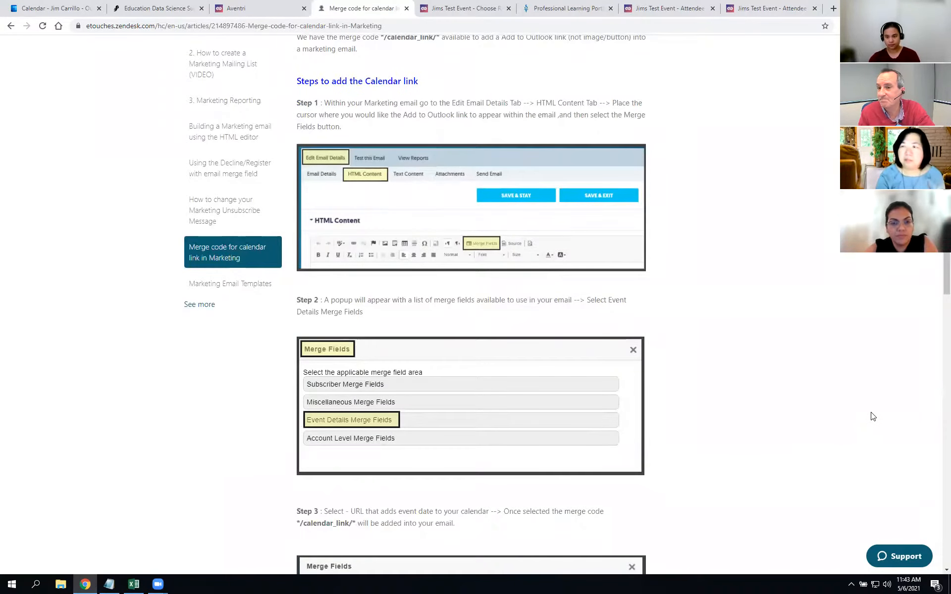
scroll(730, 367, "up", 4)
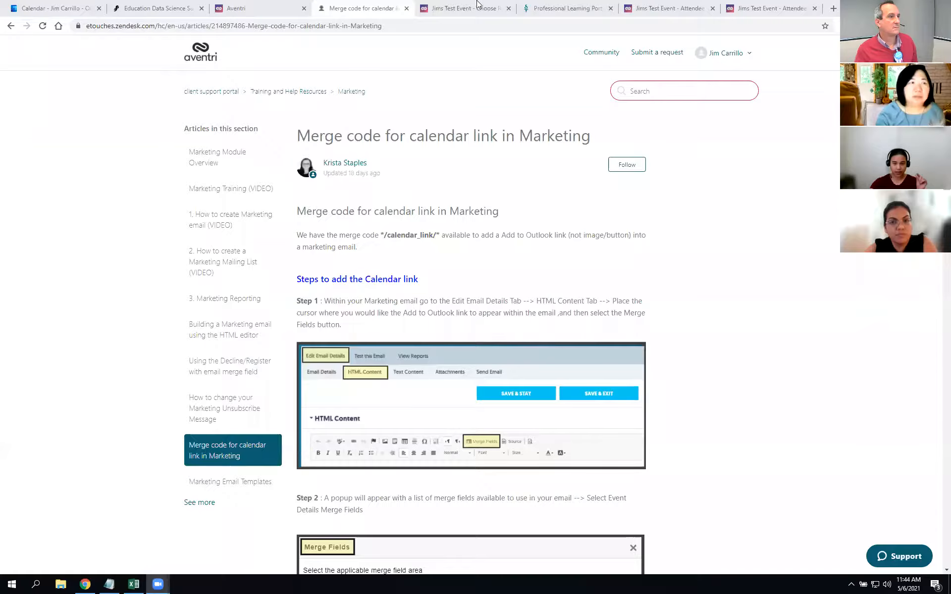
Step: Return from the registration welcome page to Jims Test Event's Event emails admin page
left_click(478, 6)
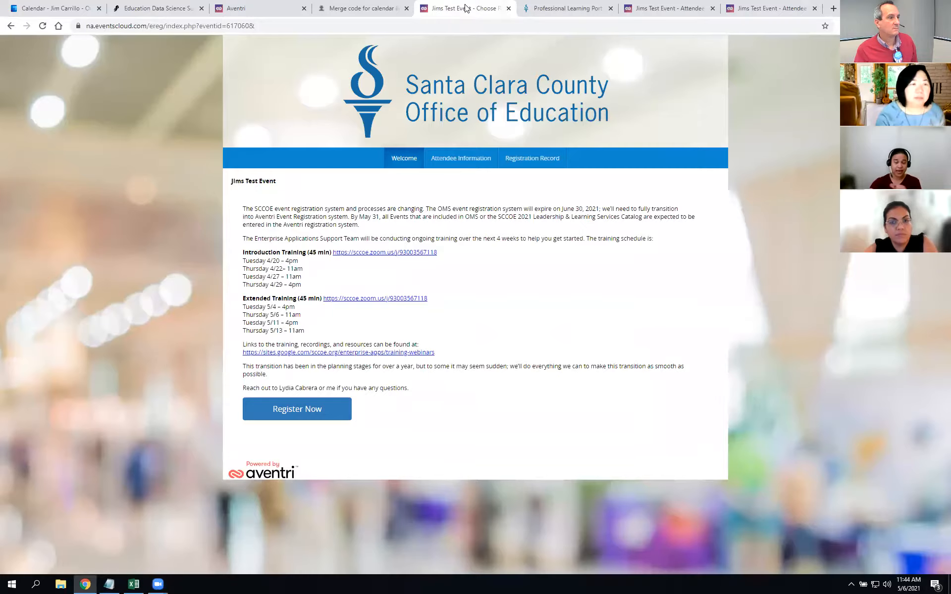
left_click(252, 10)
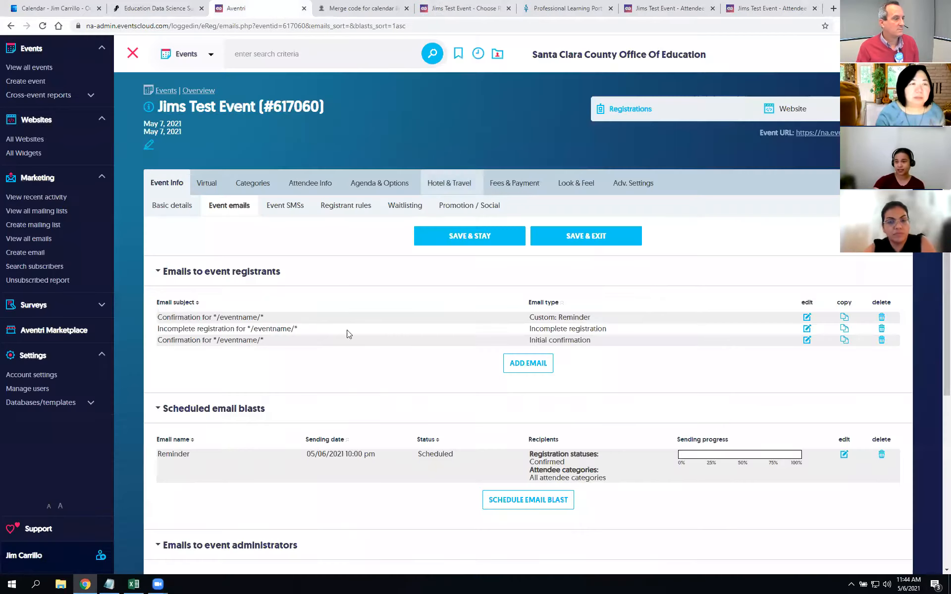
mouse_move(646, 187)
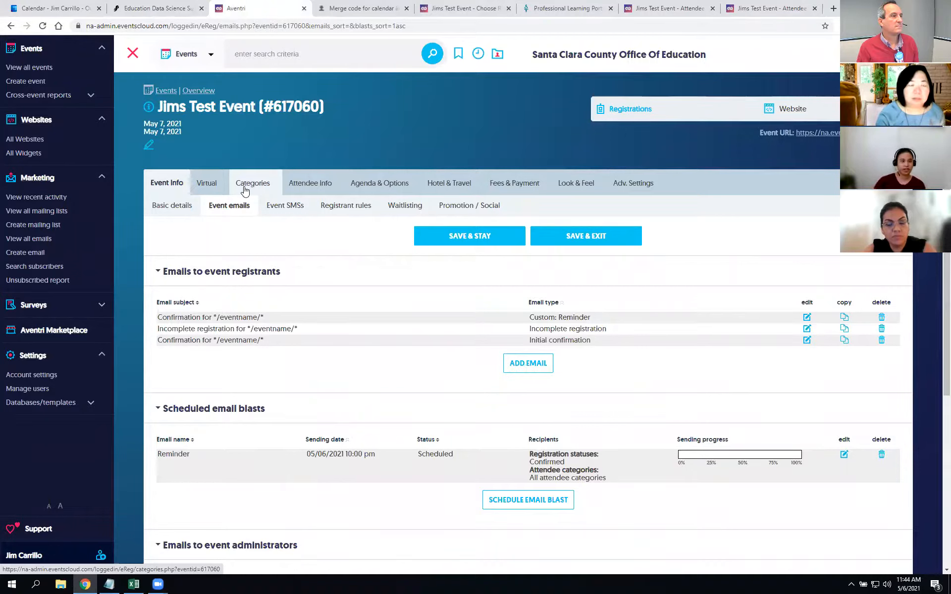
mouse_move(436, 186)
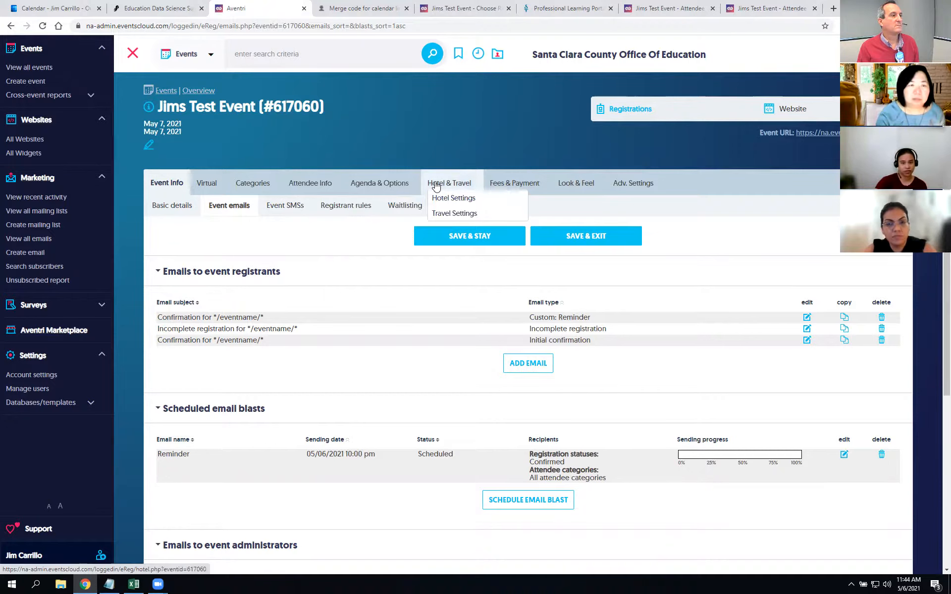
Step: In the attendee questions, drag First Name to the top of the list
left_click(320, 188)
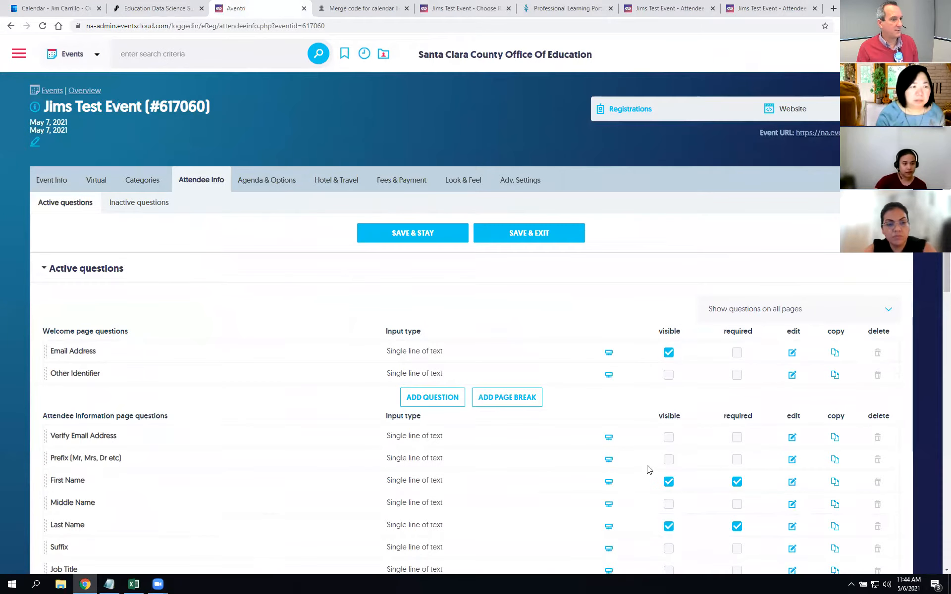
left_click_drag(111, 482, 124, 391)
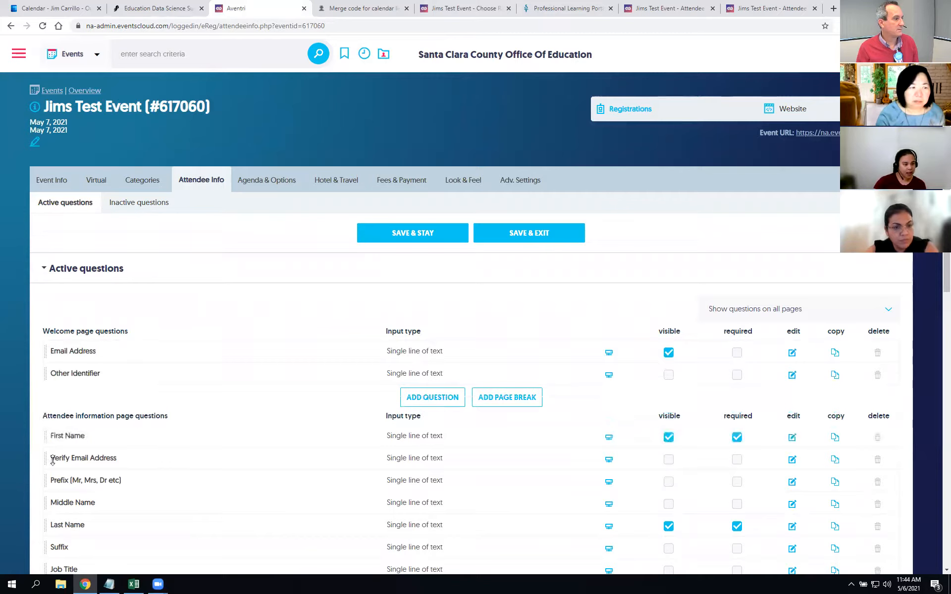
left_click(432, 398)
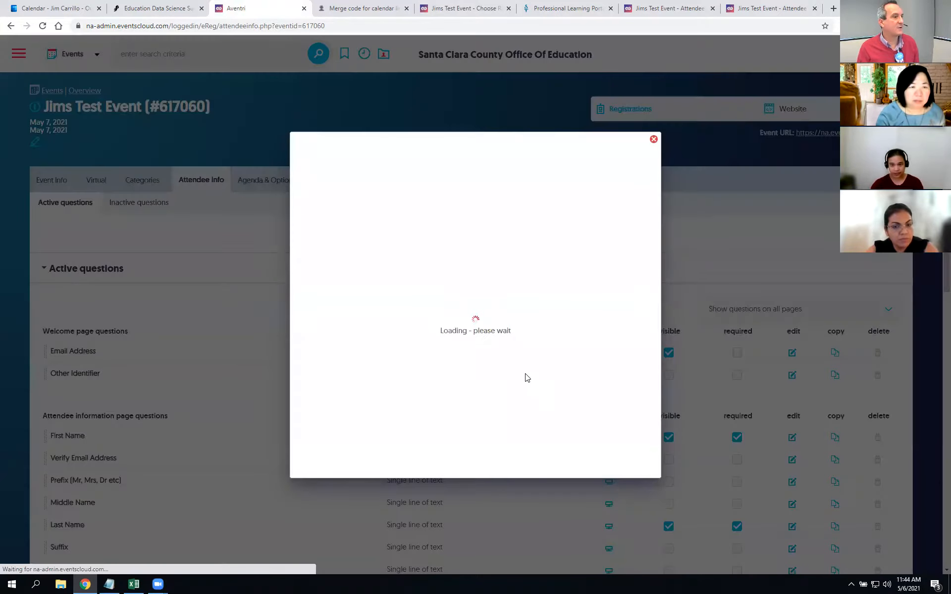
left_click(410, 237)
left_click(653, 139)
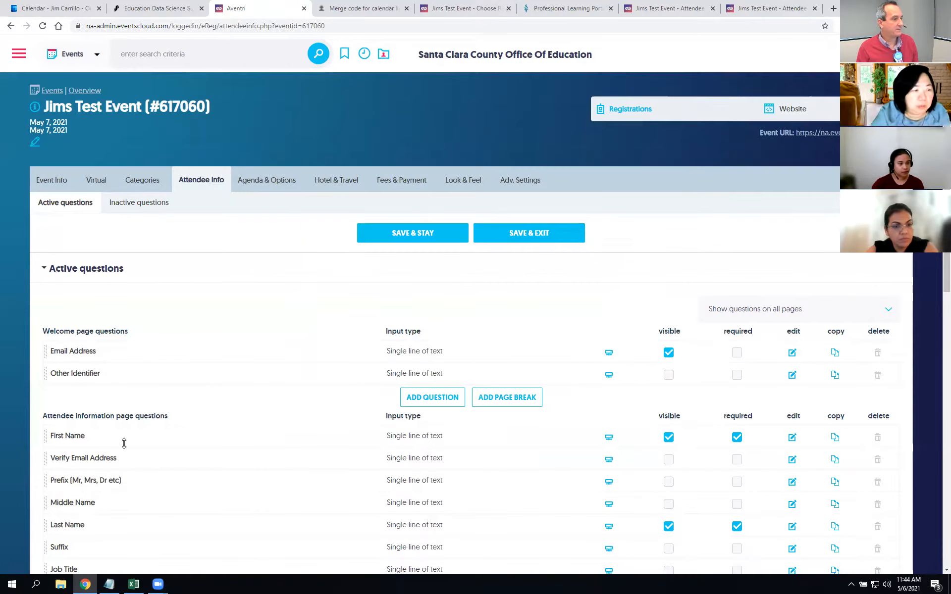
Step: Edit the account-level First Name question, set its Page to Welcome page, and save and exit
left_click(792, 438)
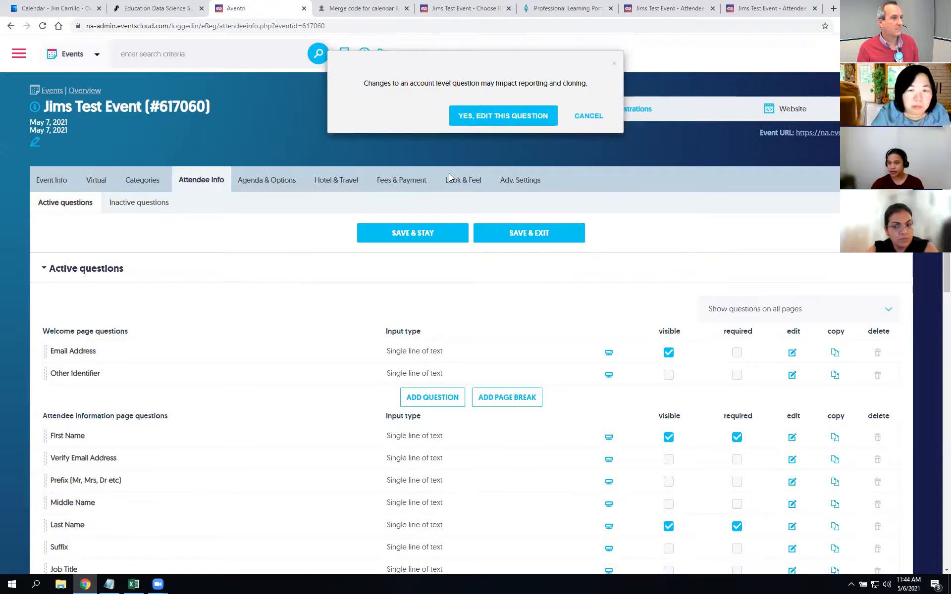
left_click(509, 123)
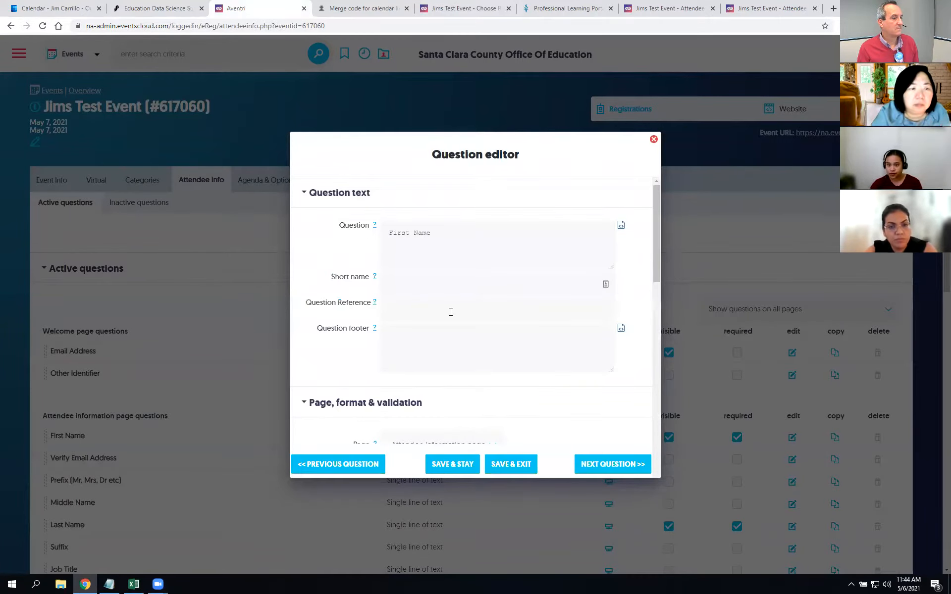
scroll(451, 312, "down", 1)
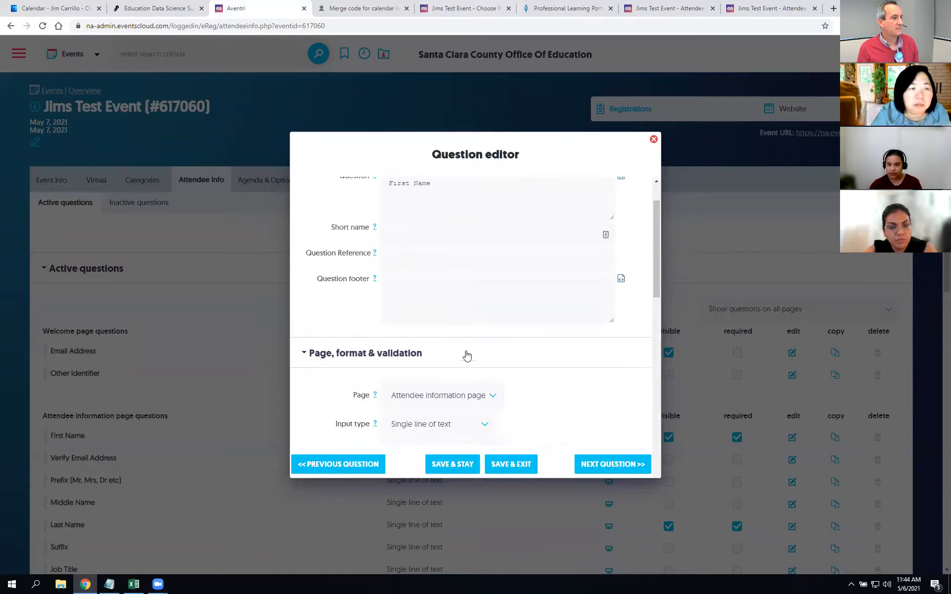
left_click(493, 396)
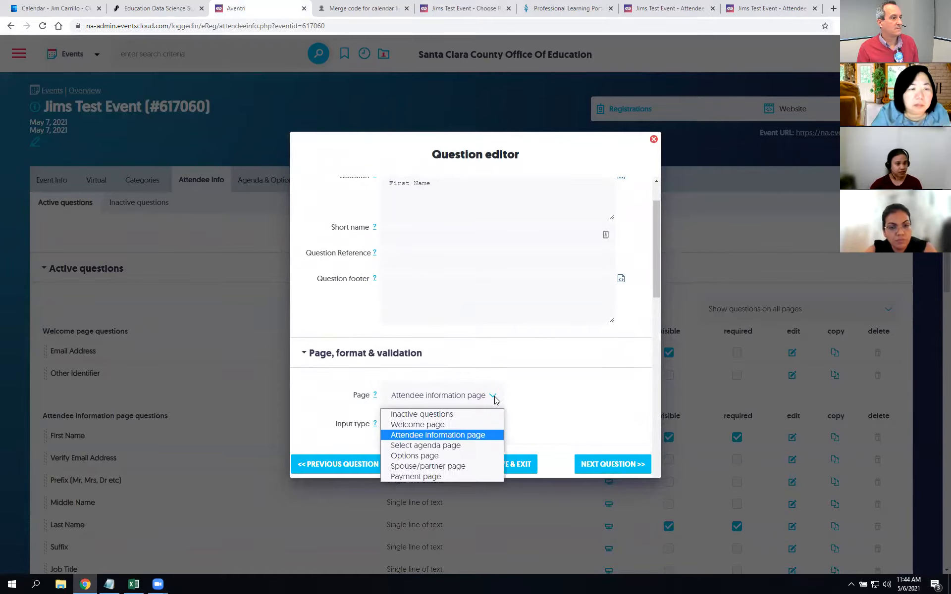
left_click(483, 424)
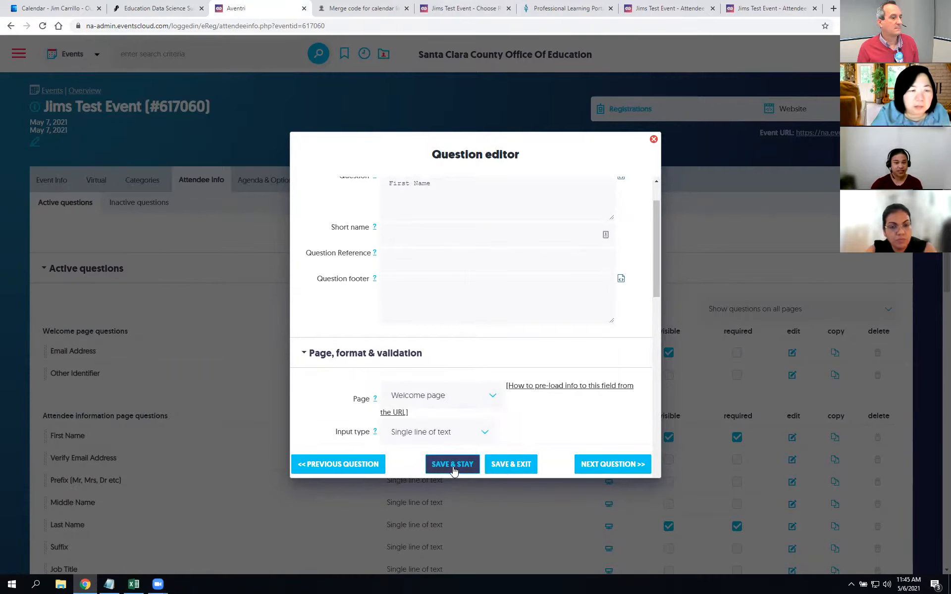
left_click(503, 458)
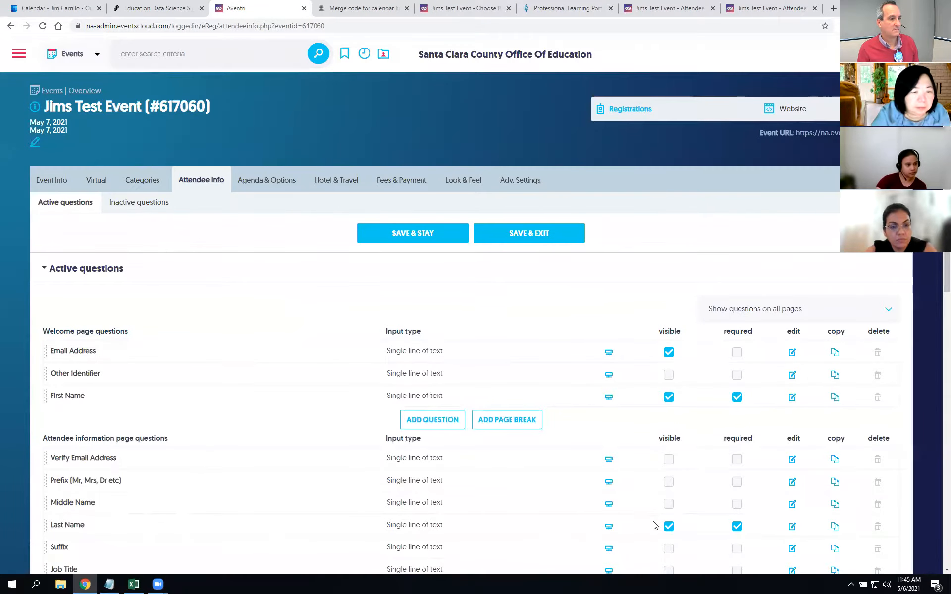
Step: Edit the account-level Last Name question, set its Page to Welcome page, save, and close the editor
left_click(793, 527)
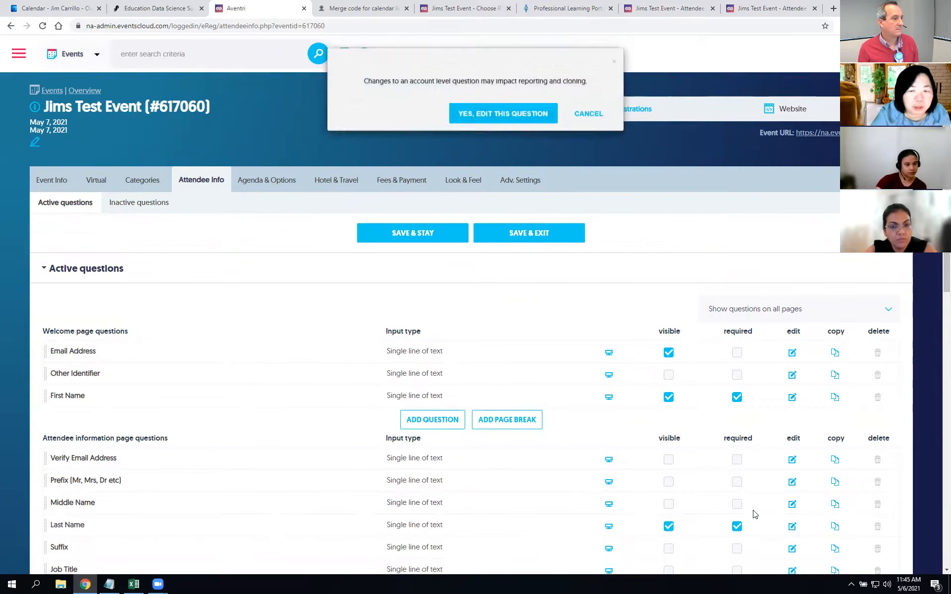
left_click(539, 115)
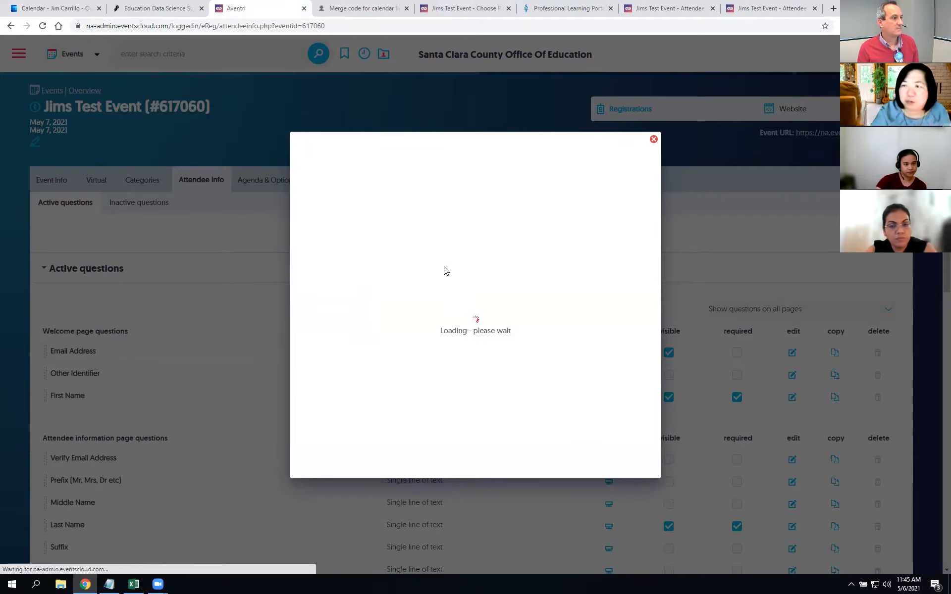
scroll(483, 356, "down", 2)
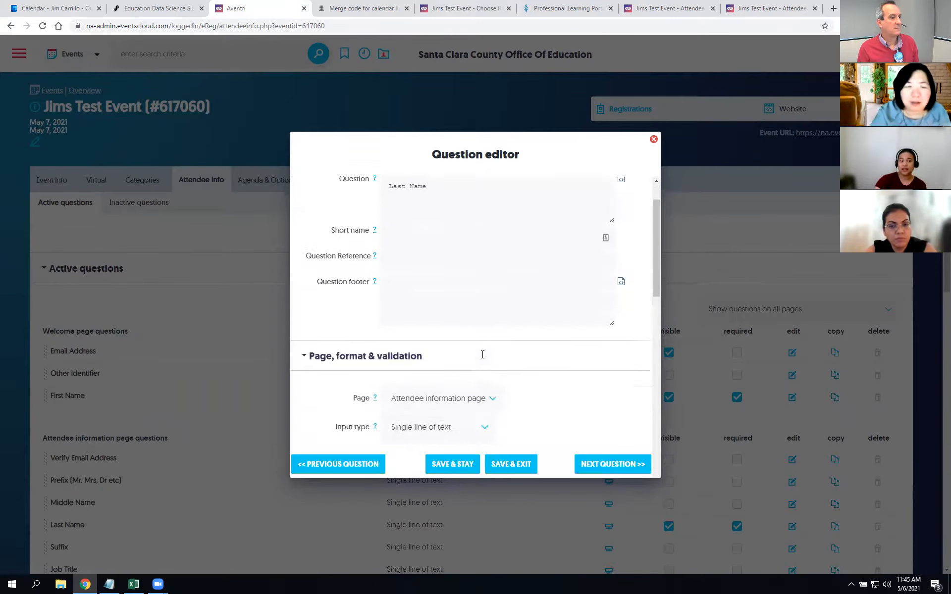
scroll(484, 357, "down", 2)
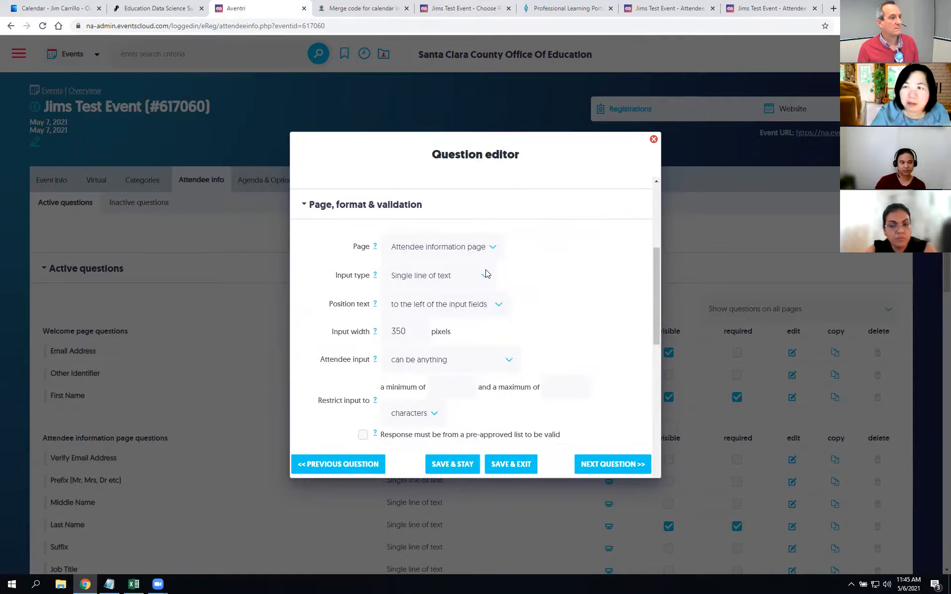
left_click(490, 248)
left_click(471, 275)
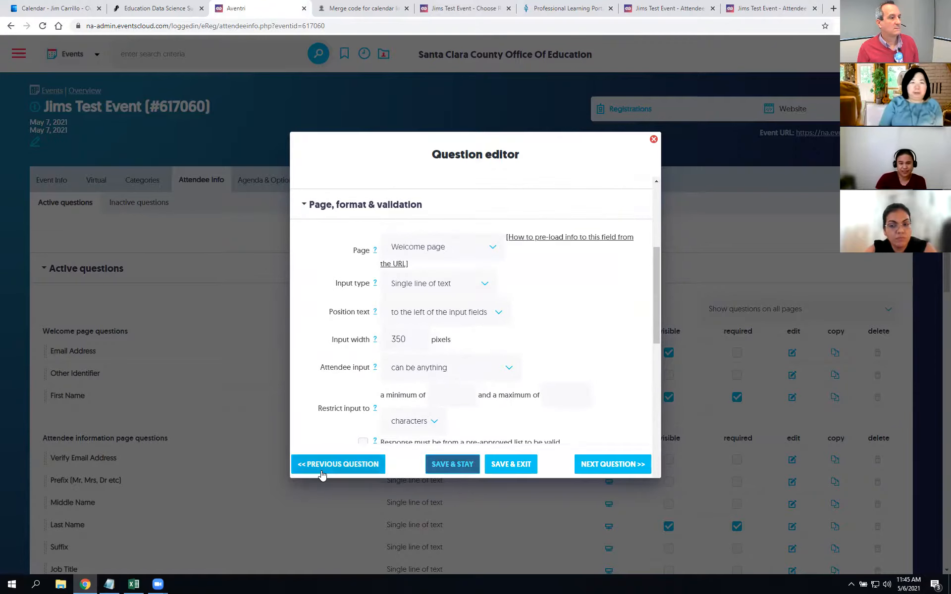
left_click(462, 465)
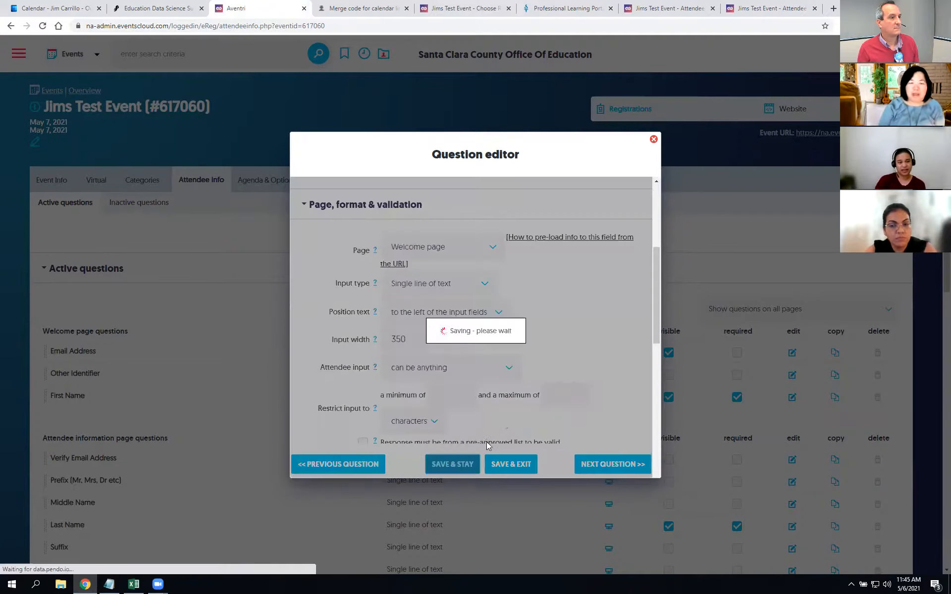
left_click(653, 140)
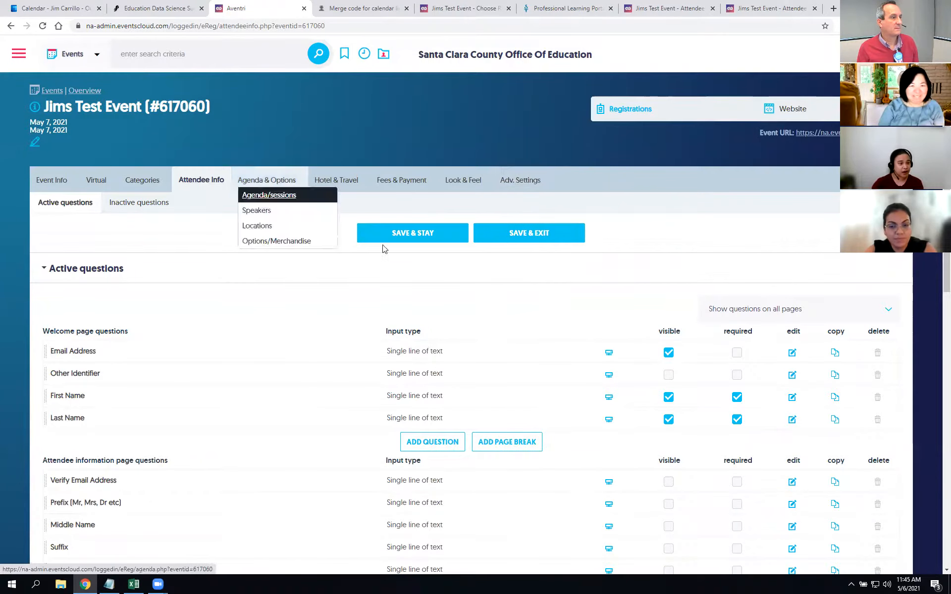
Step: Save the question layout, then enable 'Prevent duplicate registrations' (first name, last name, email) in General settings and save
left_click(410, 229)
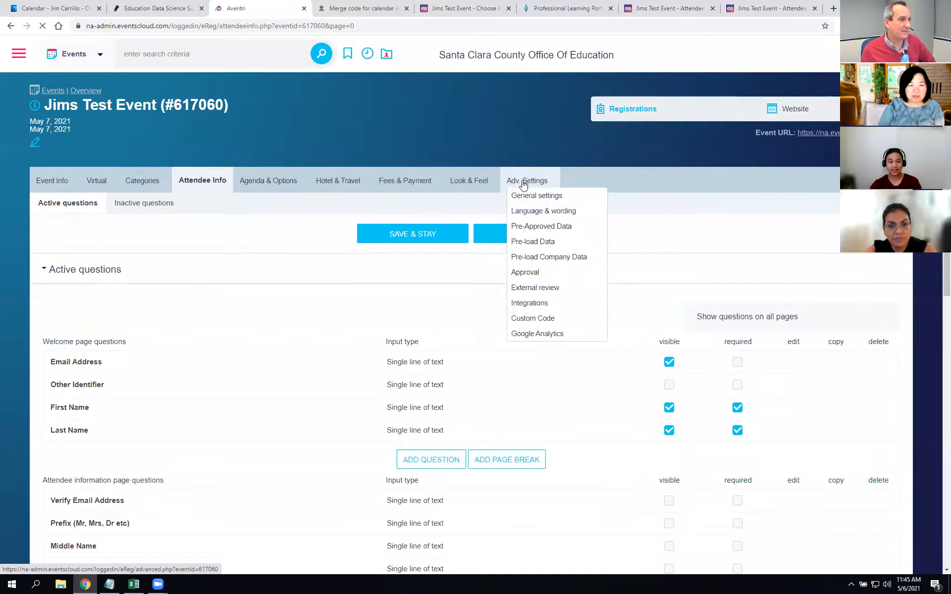
left_click(523, 184)
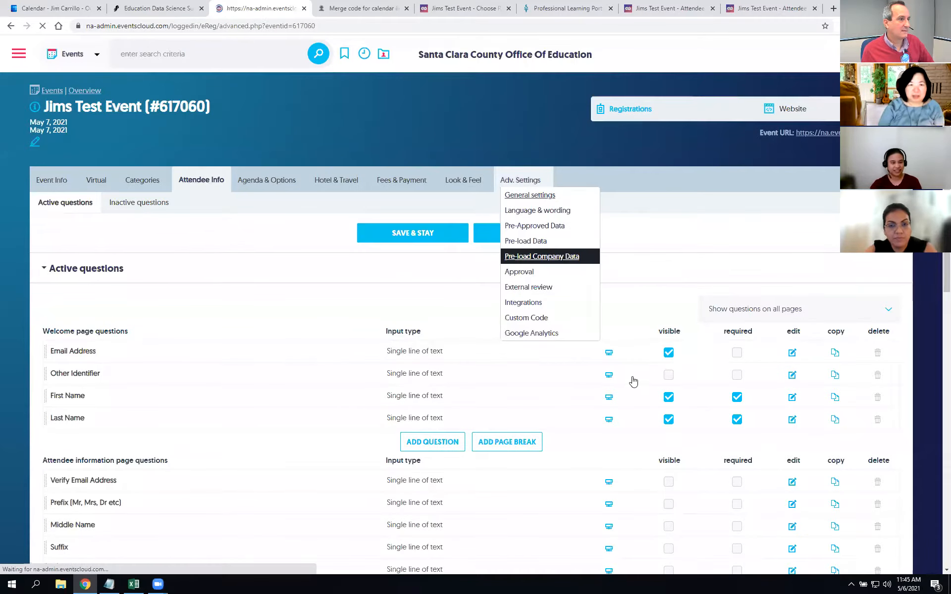
scroll(562, 378, "down", 2)
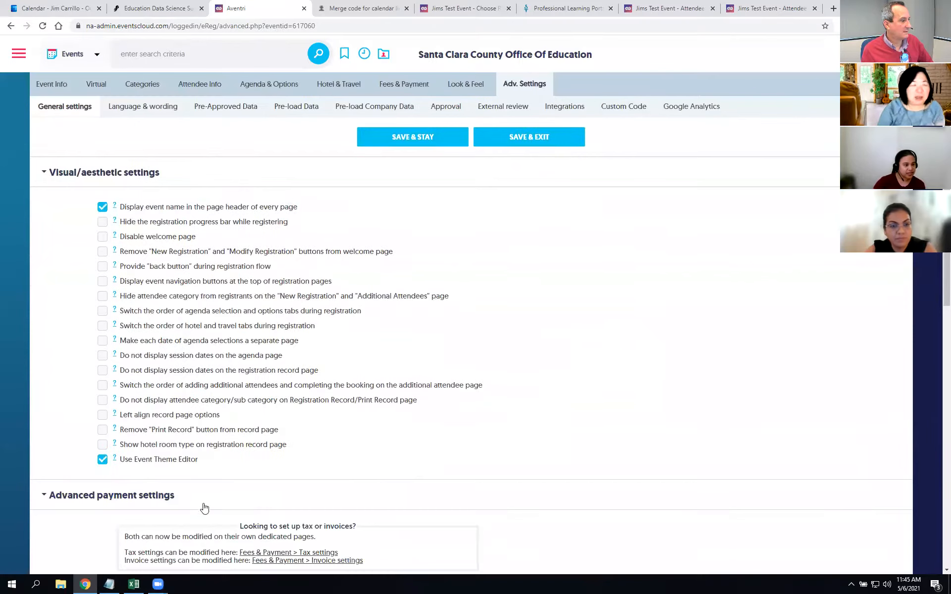
scroll(142, 446, "down", 6)
scroll(141, 442, "down", 7)
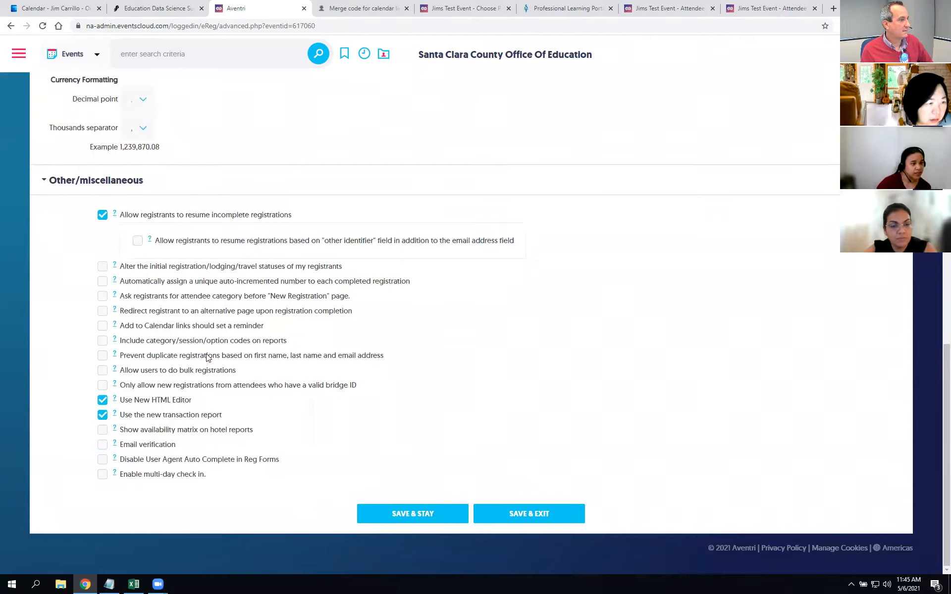
left_click_drag(291, 355, 384, 358)
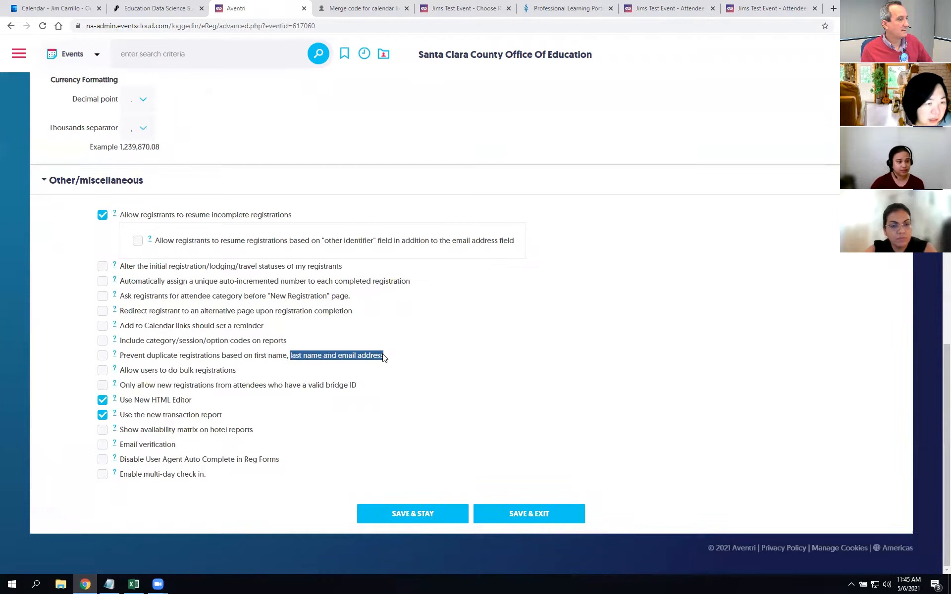
left_click(103, 357)
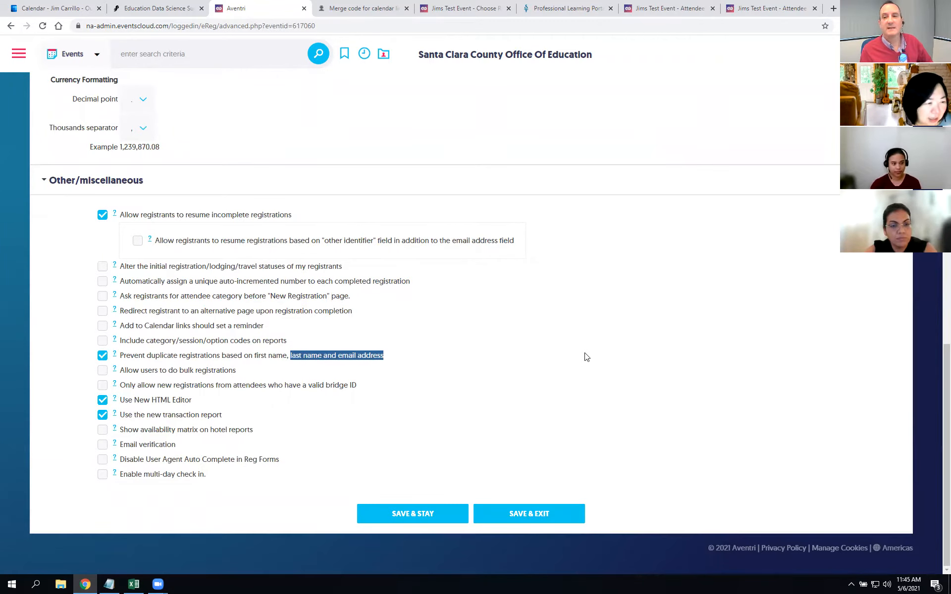
left_click(423, 510)
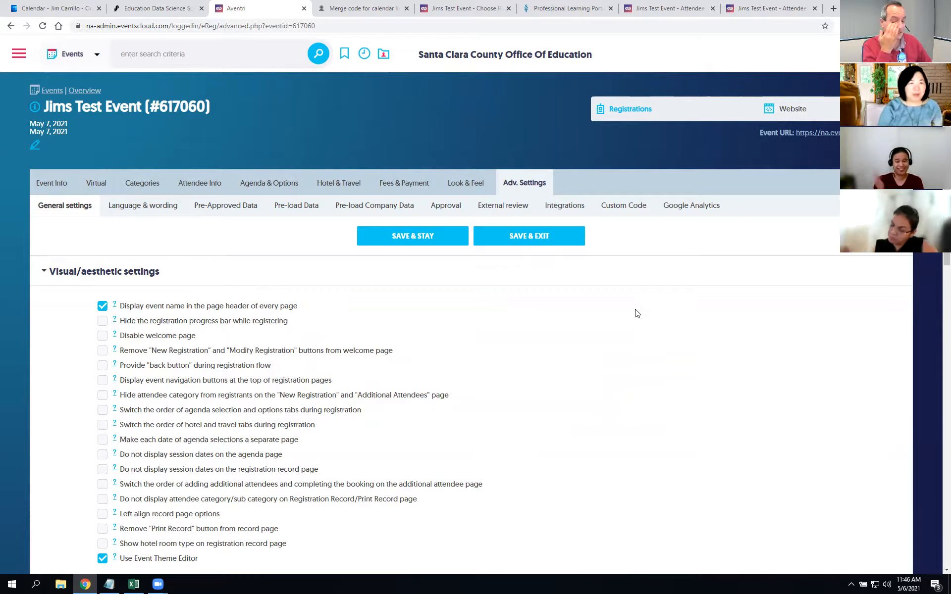
Step: Start a new registration for the test event from the Professional Learning Portal event listing
left_click(687, 10)
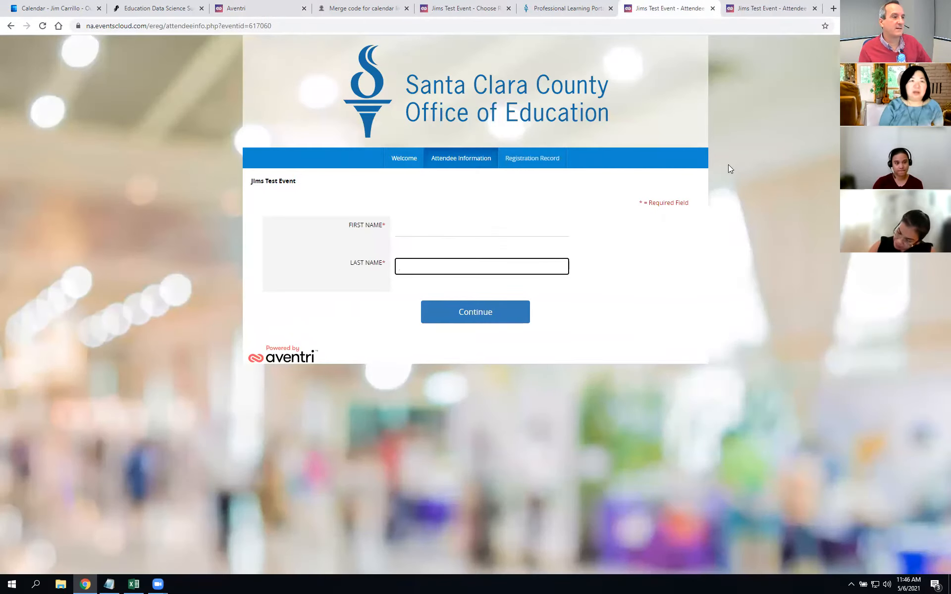
left_click(570, 9)
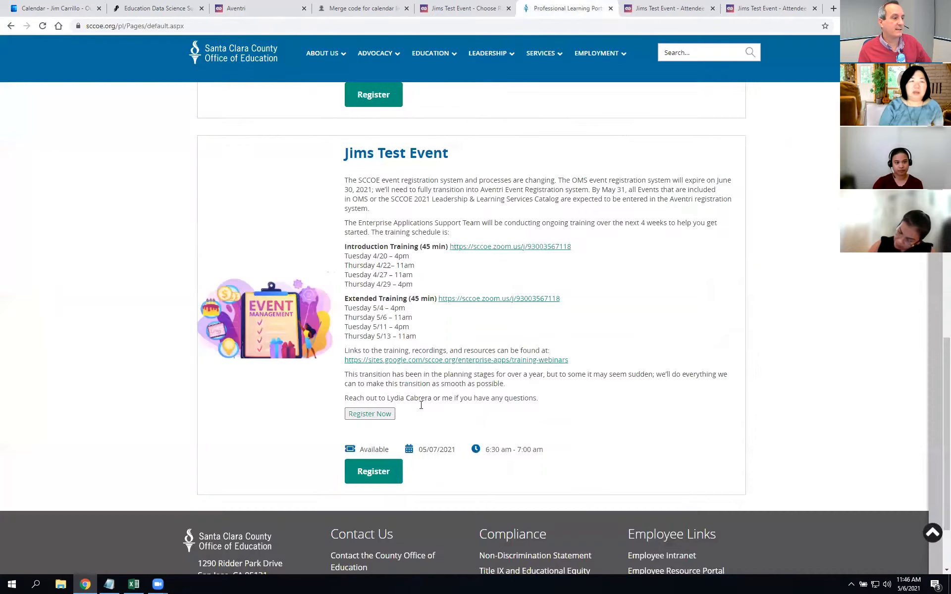
left_click(372, 473)
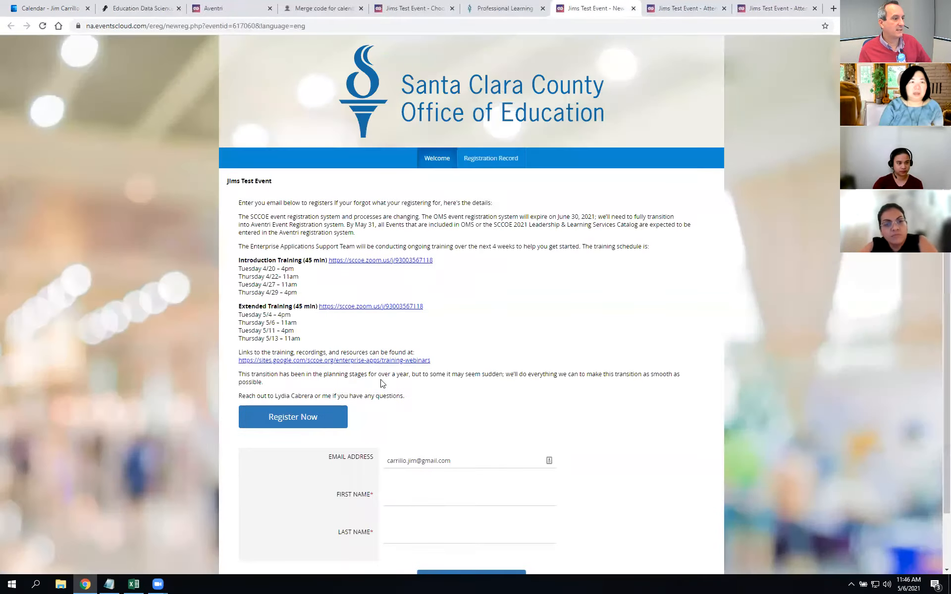
scroll(382, 384, "down", 2)
Step: Enter the registrant's first and last name on the welcome page, correcting the last name's spelling
left_click(437, 436)
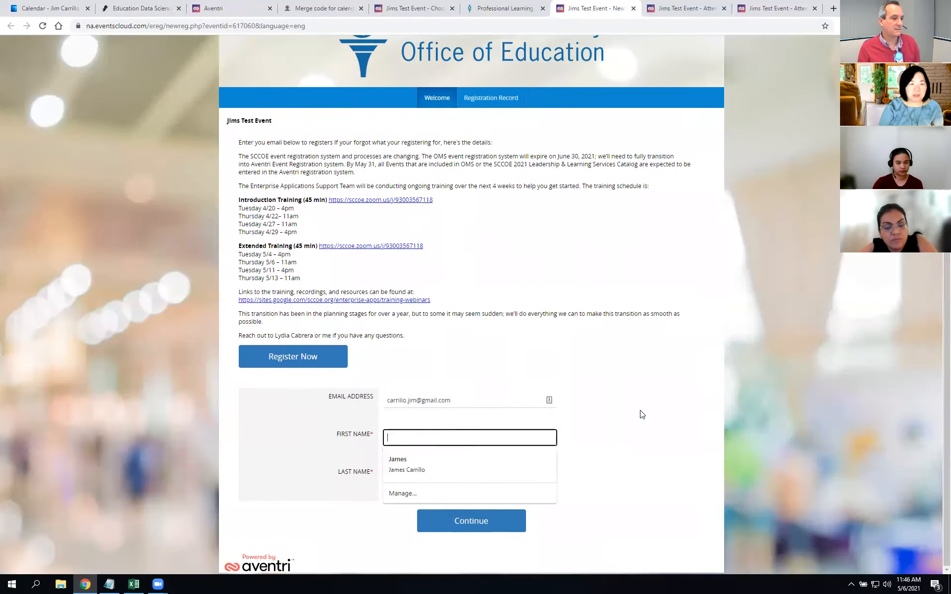
key("Tab")
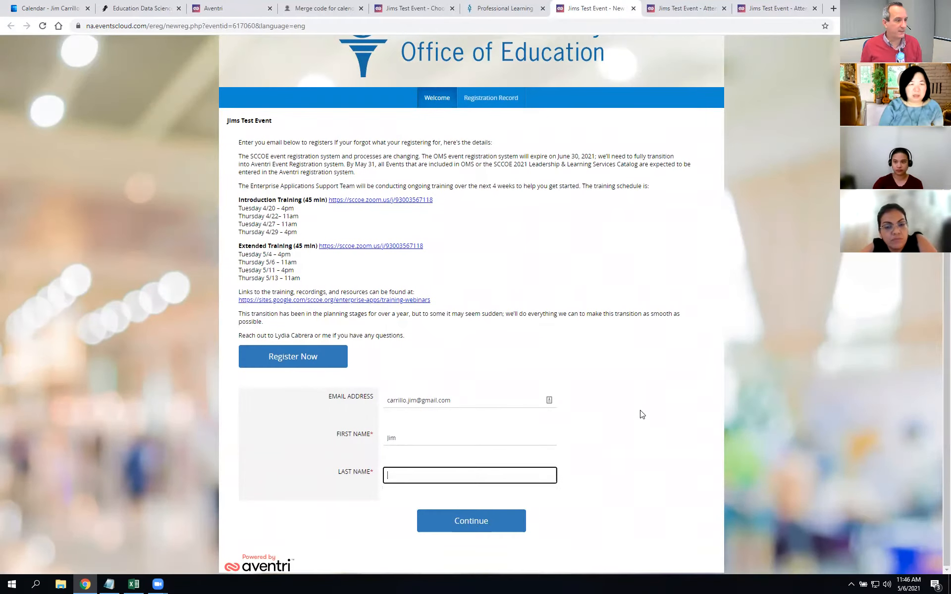
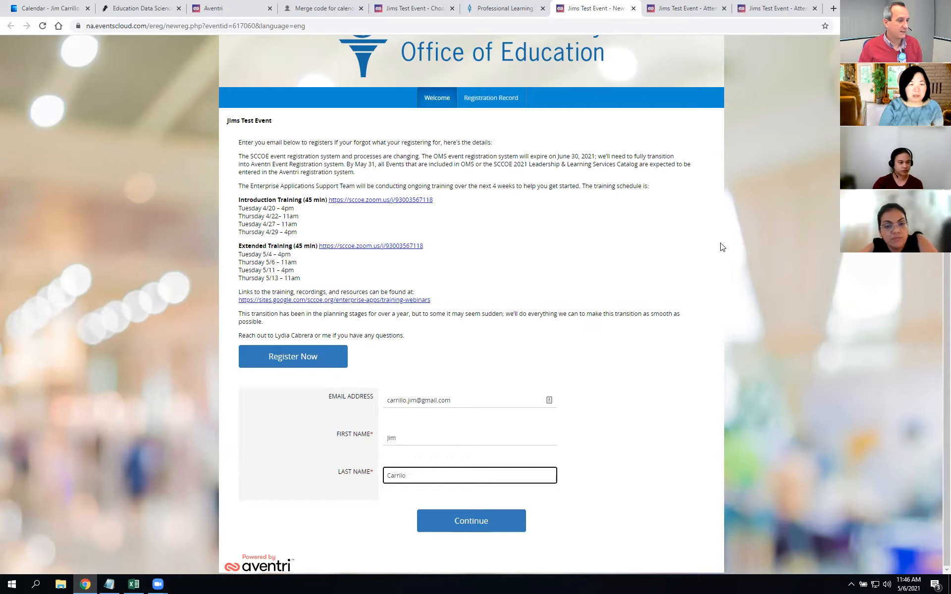
key("ctrl+a")
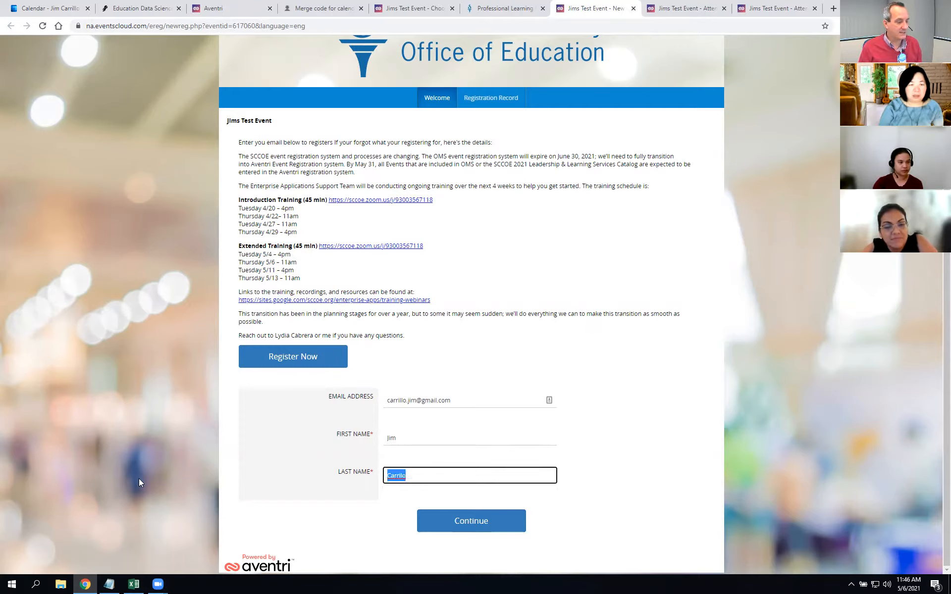
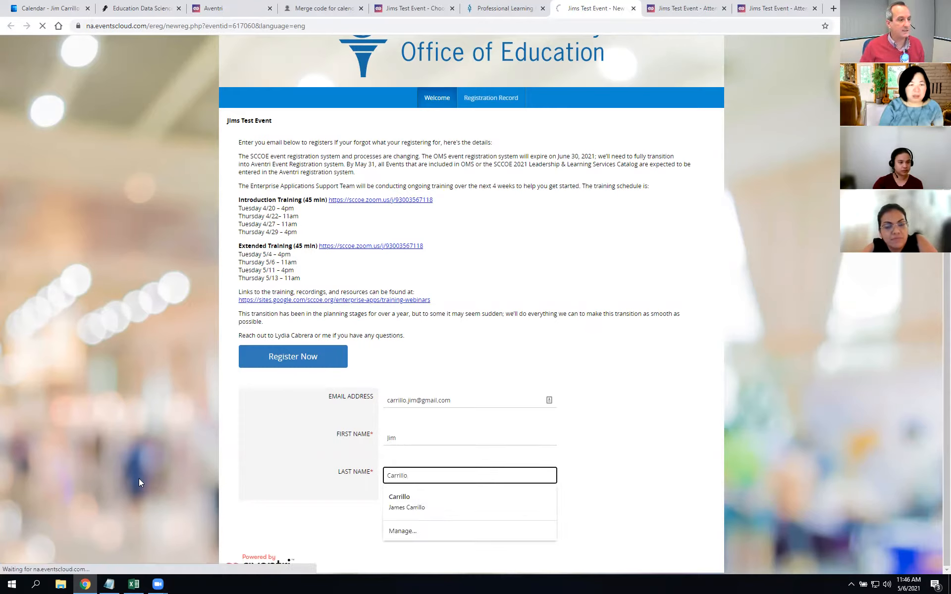